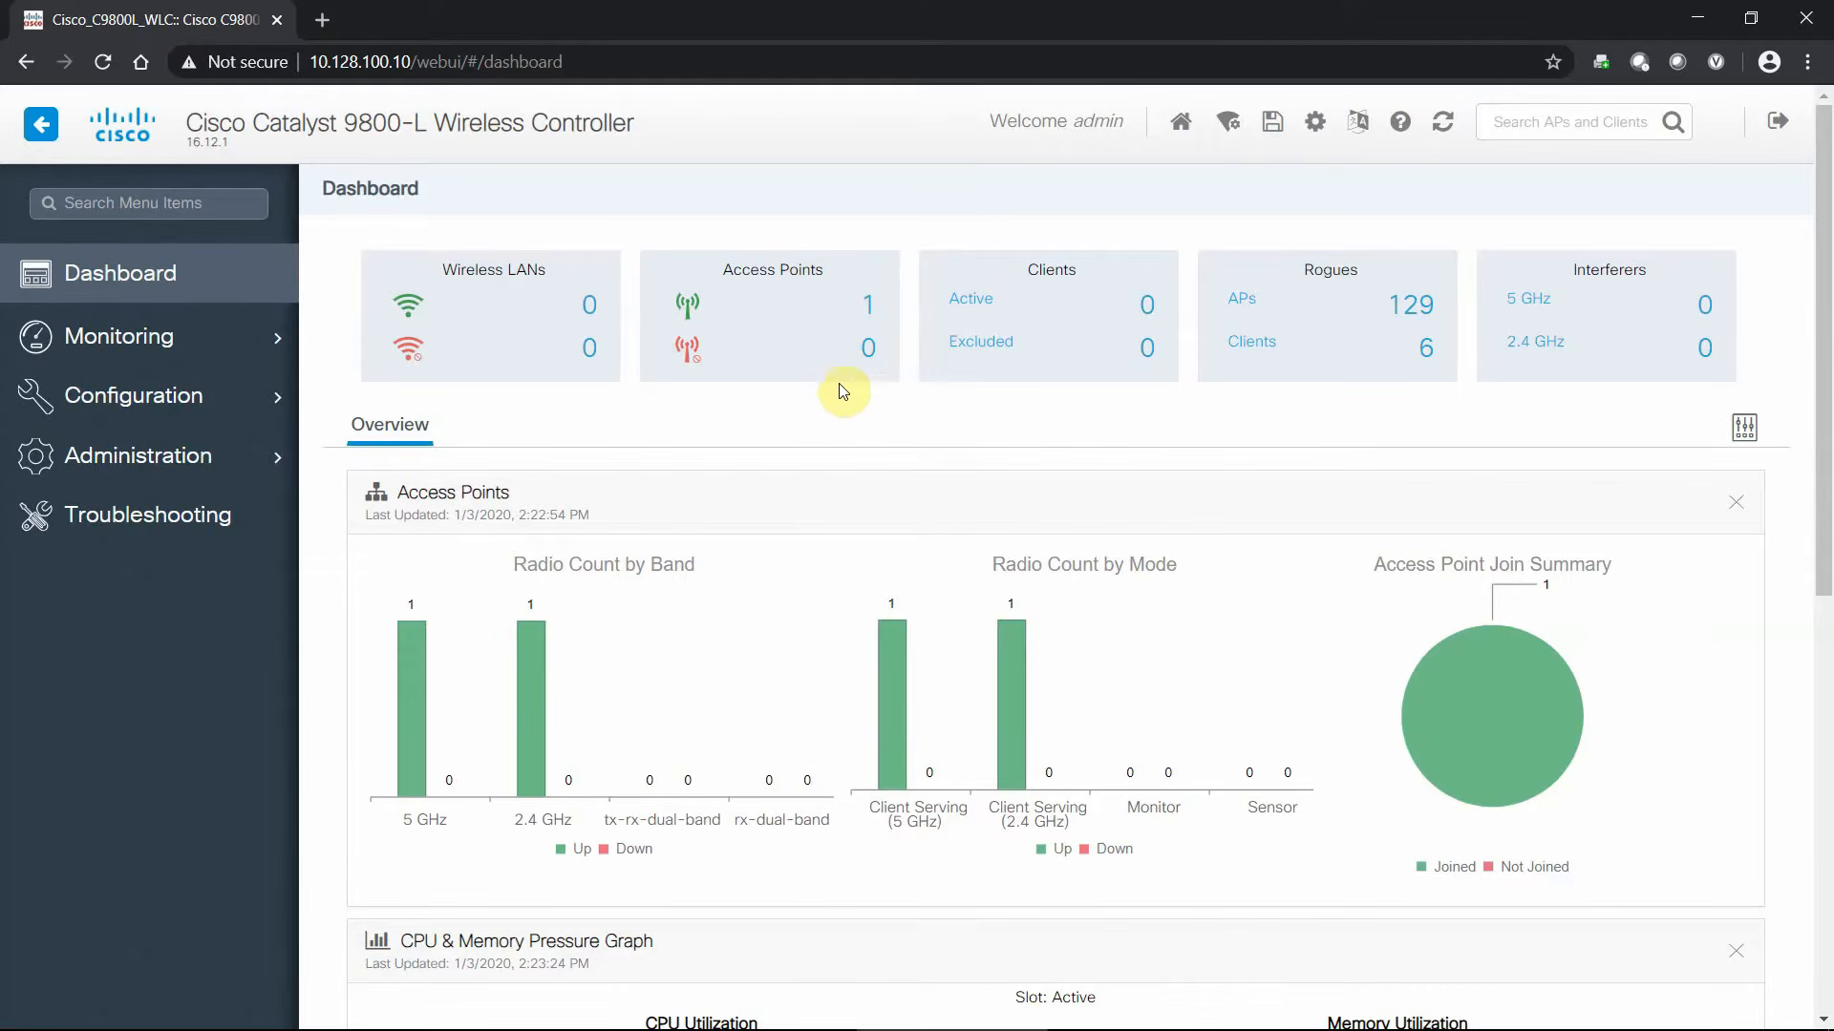
- Review the VLAN list on the VLAN configuration page, then return to the dashboard
mouse_move(210, 412)
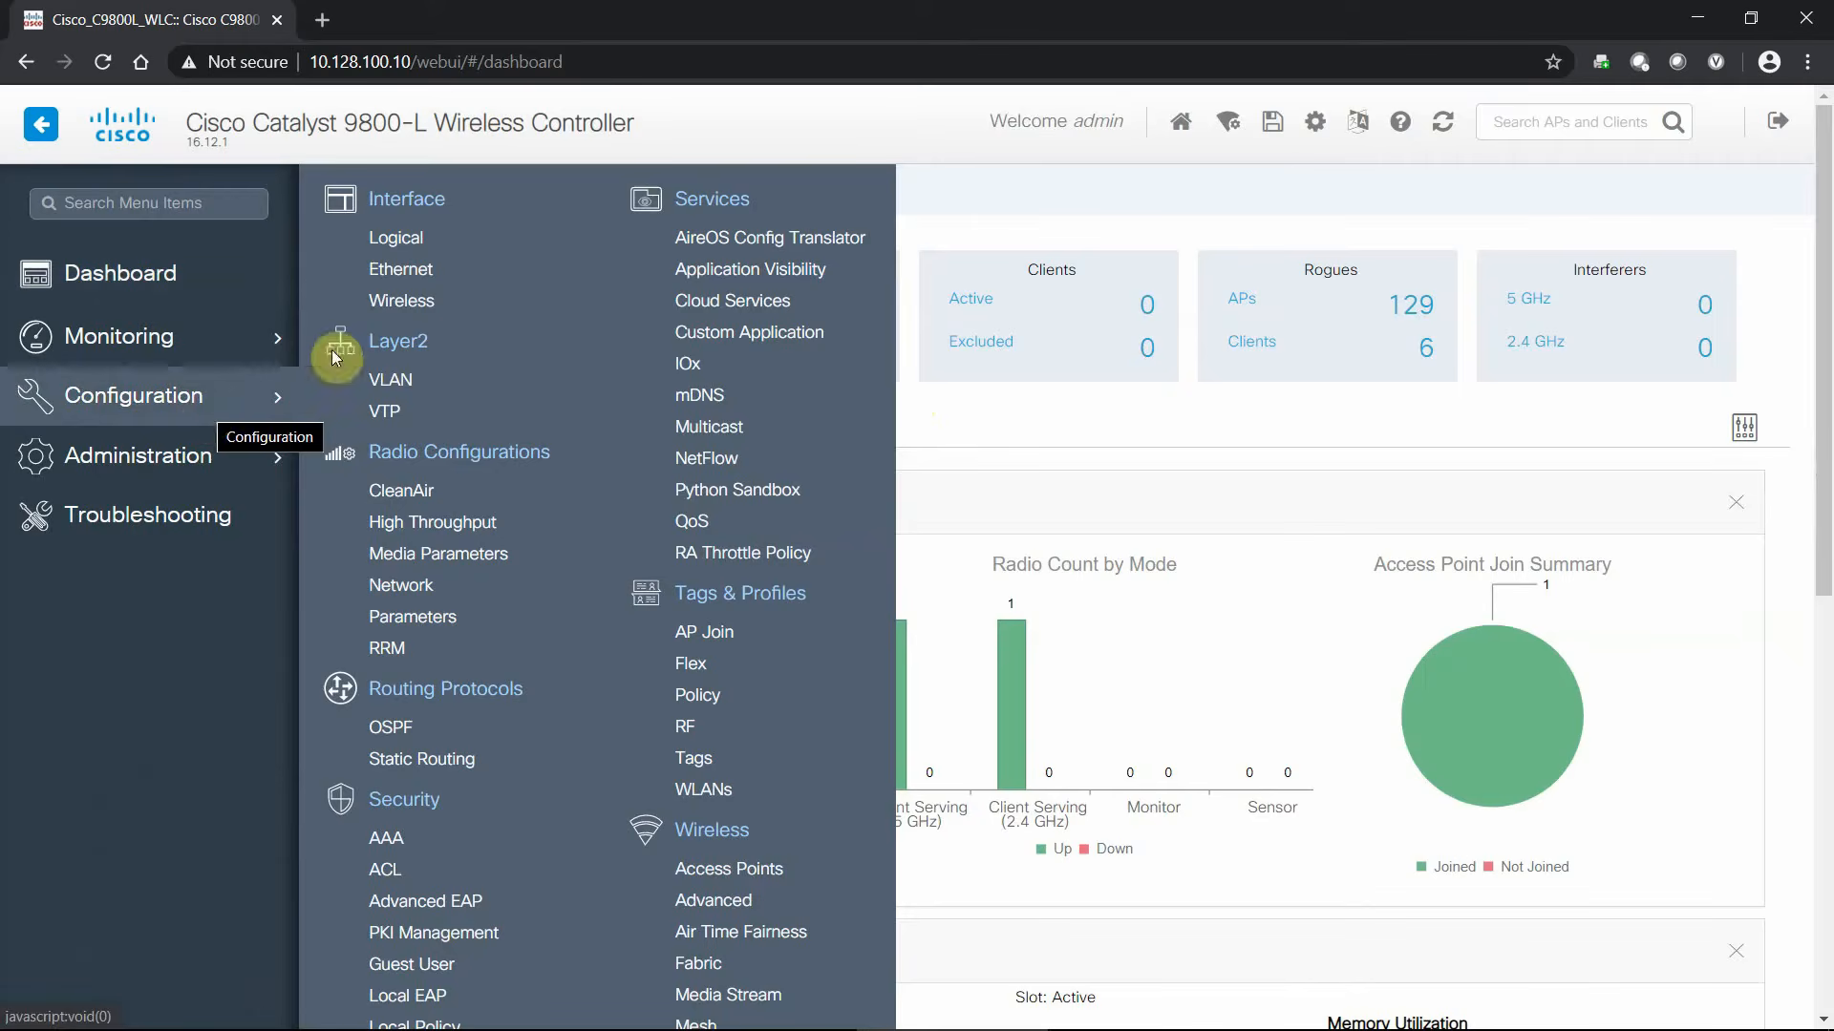
click(386, 389)
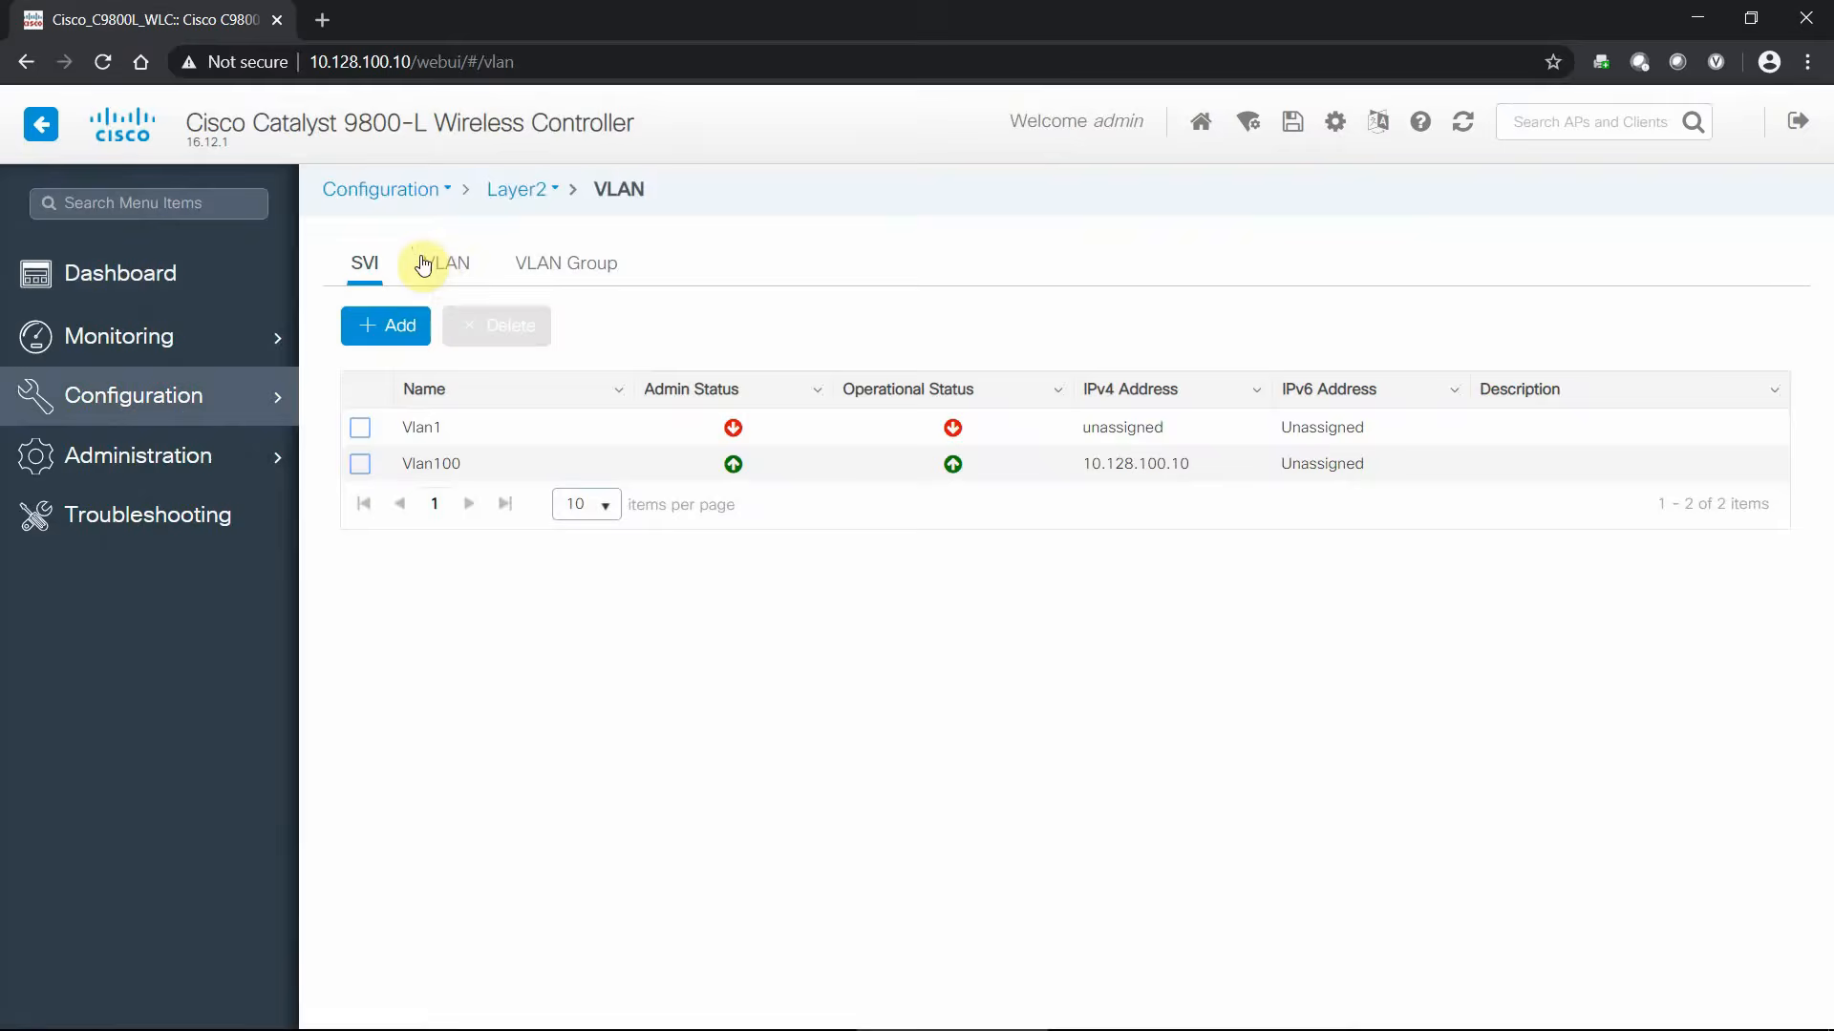
click(425, 265)
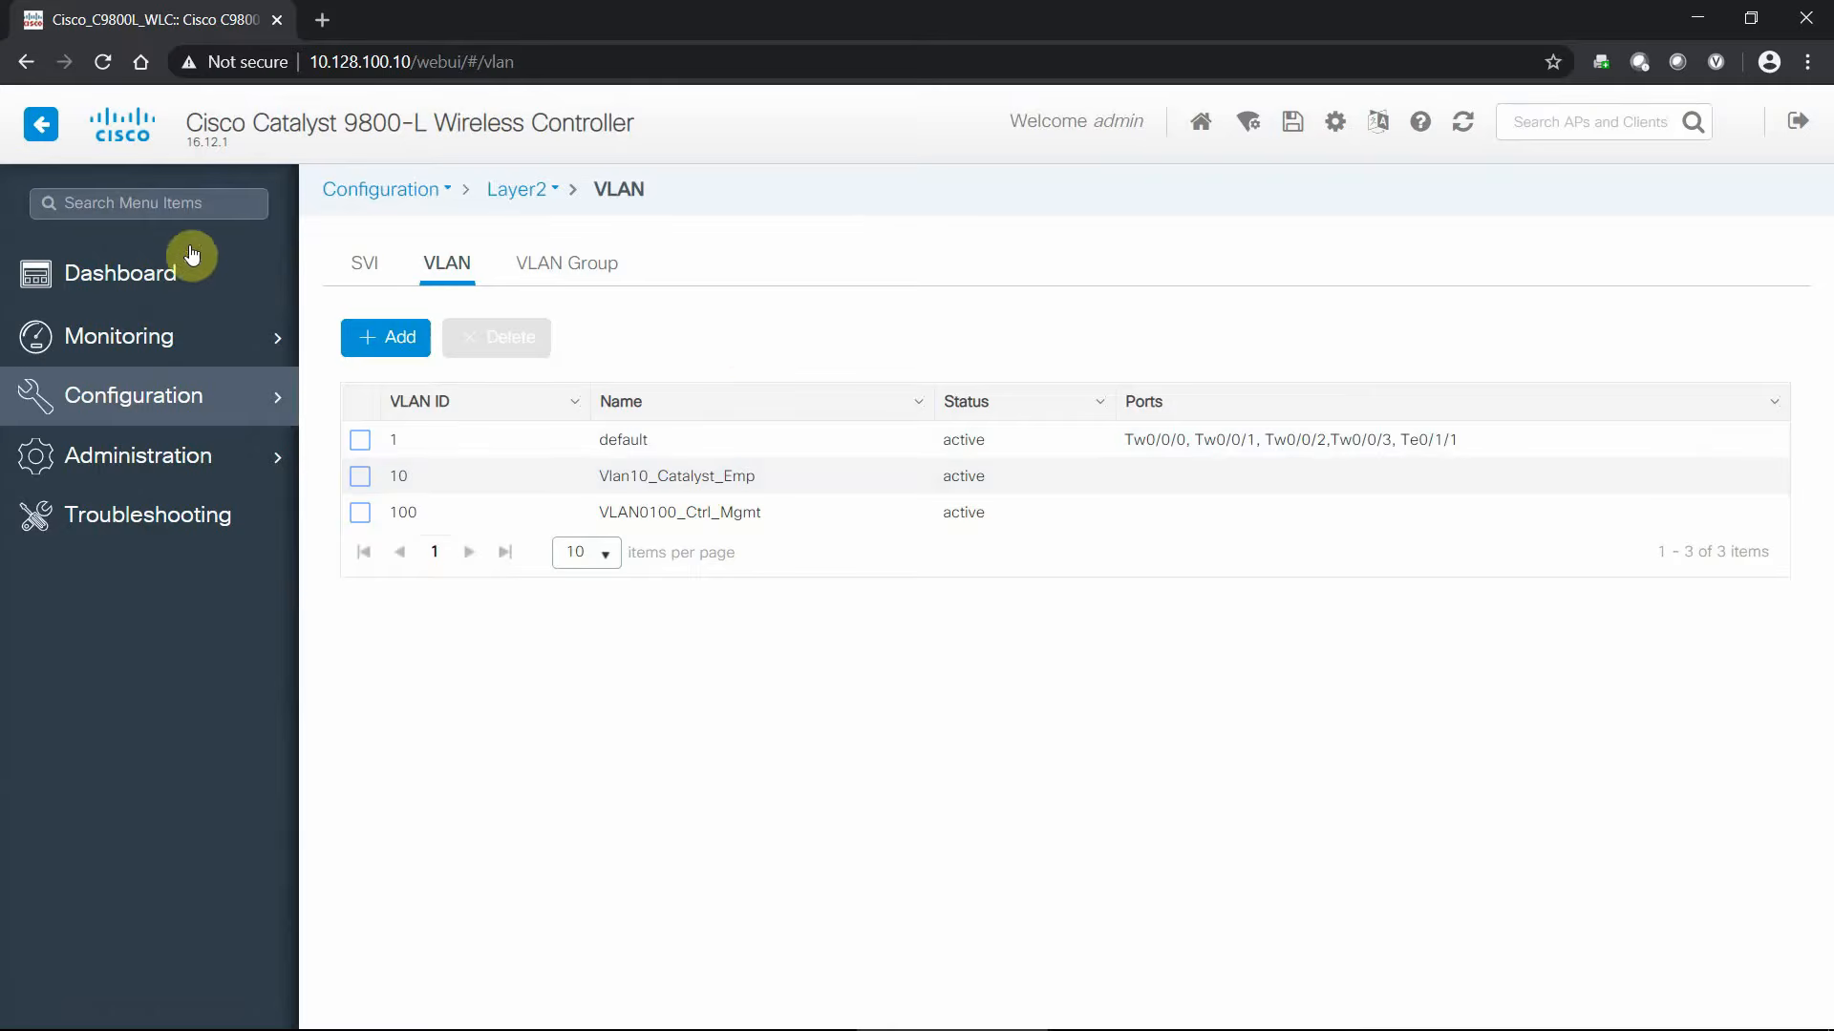
click(164, 274)
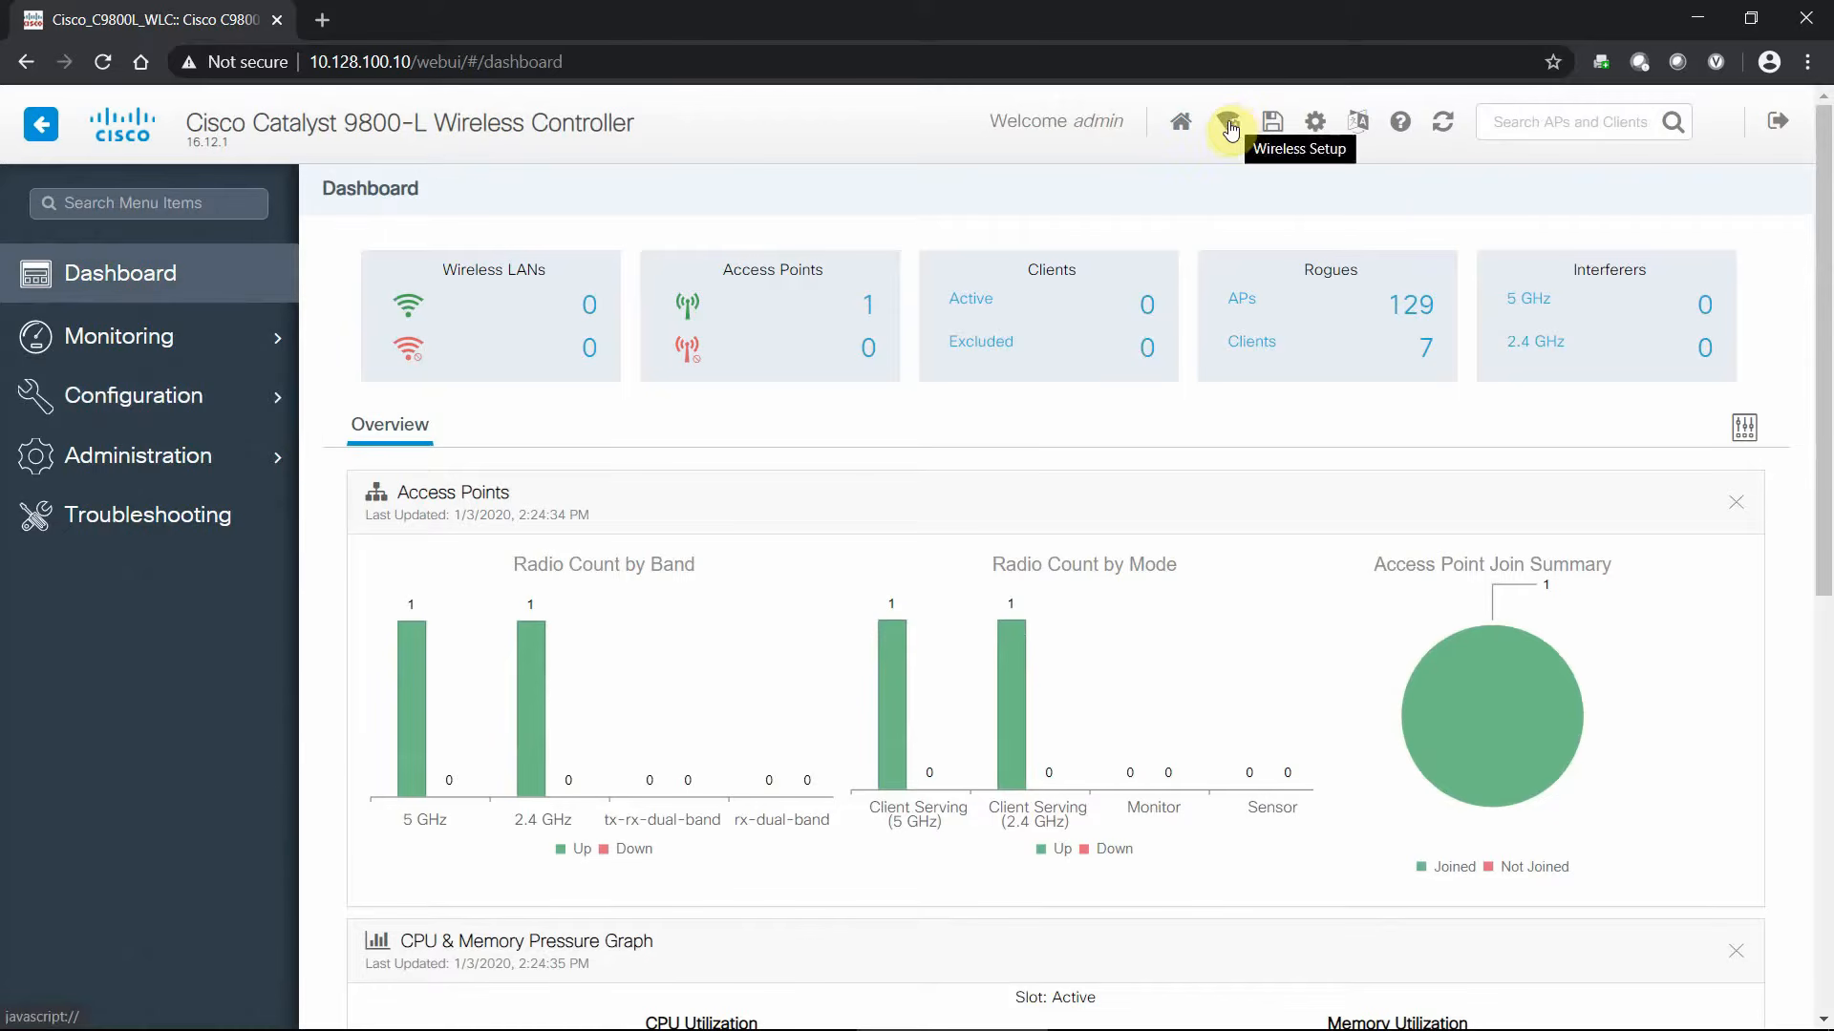
- Look over the wireless setup type chooser, dismiss it, and open the Advanced wireless setup
click(1229, 125)
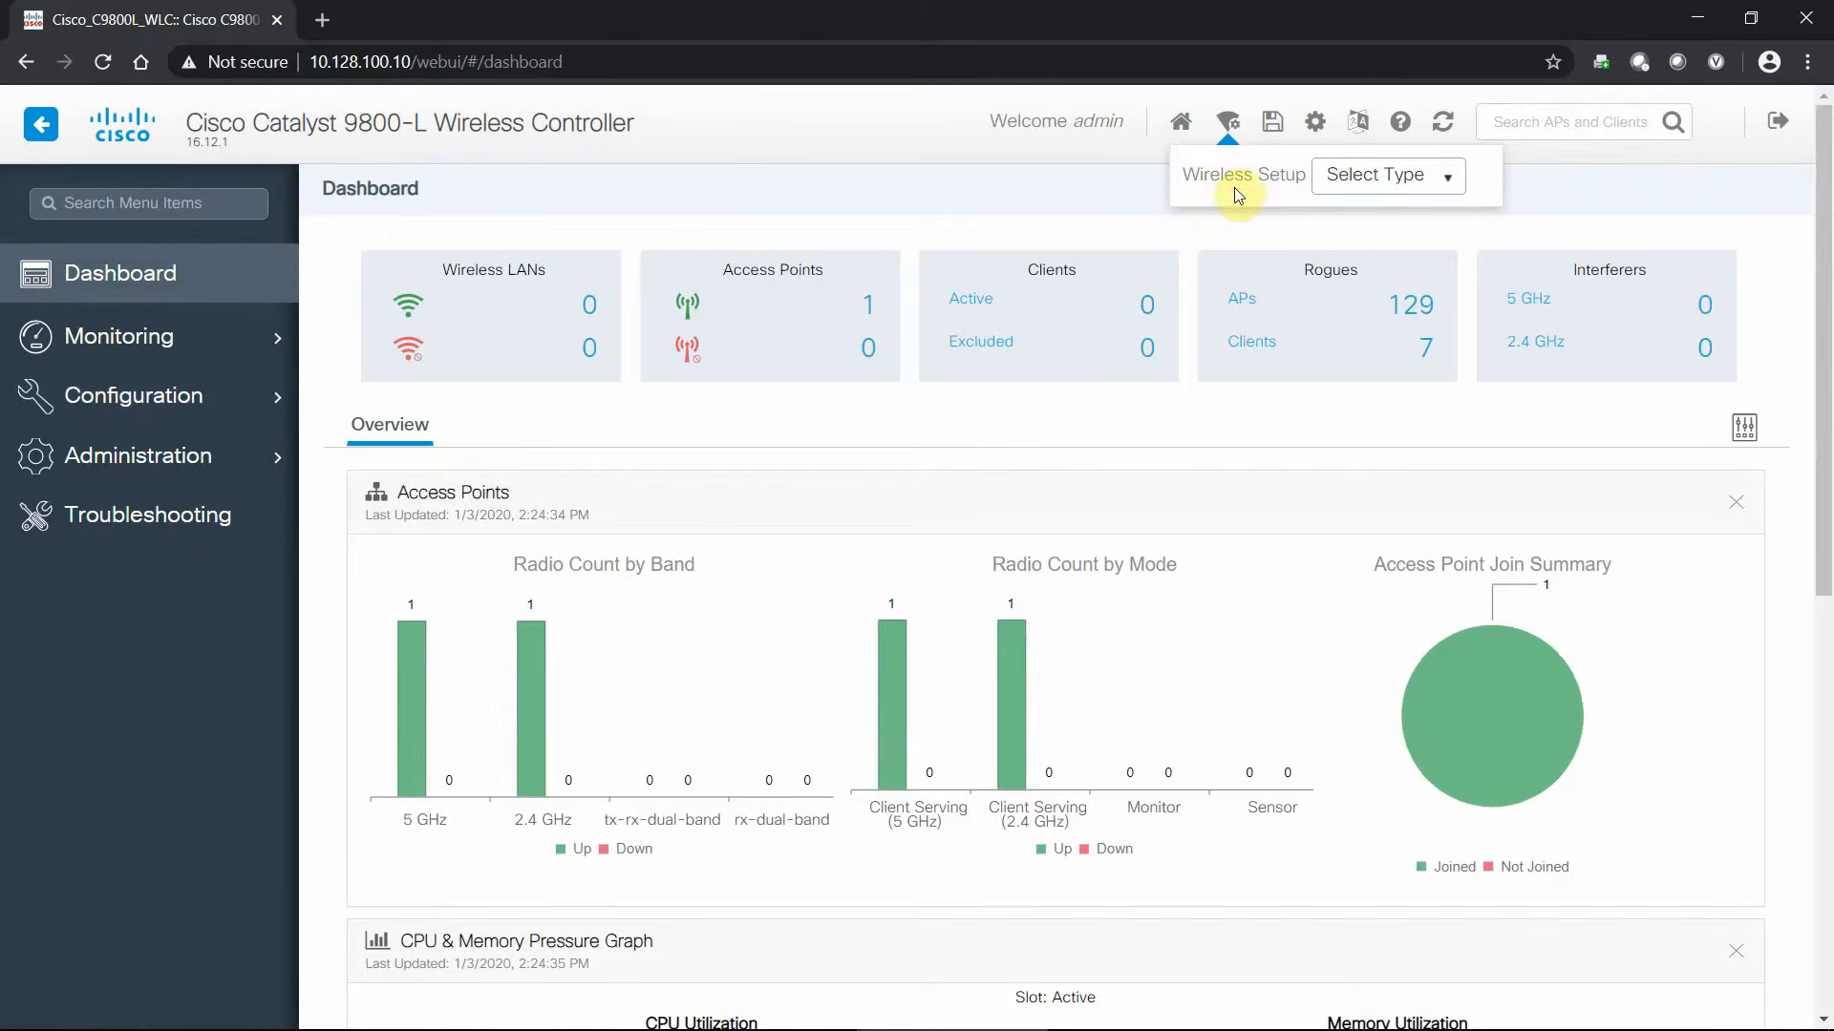
click(1363, 170)
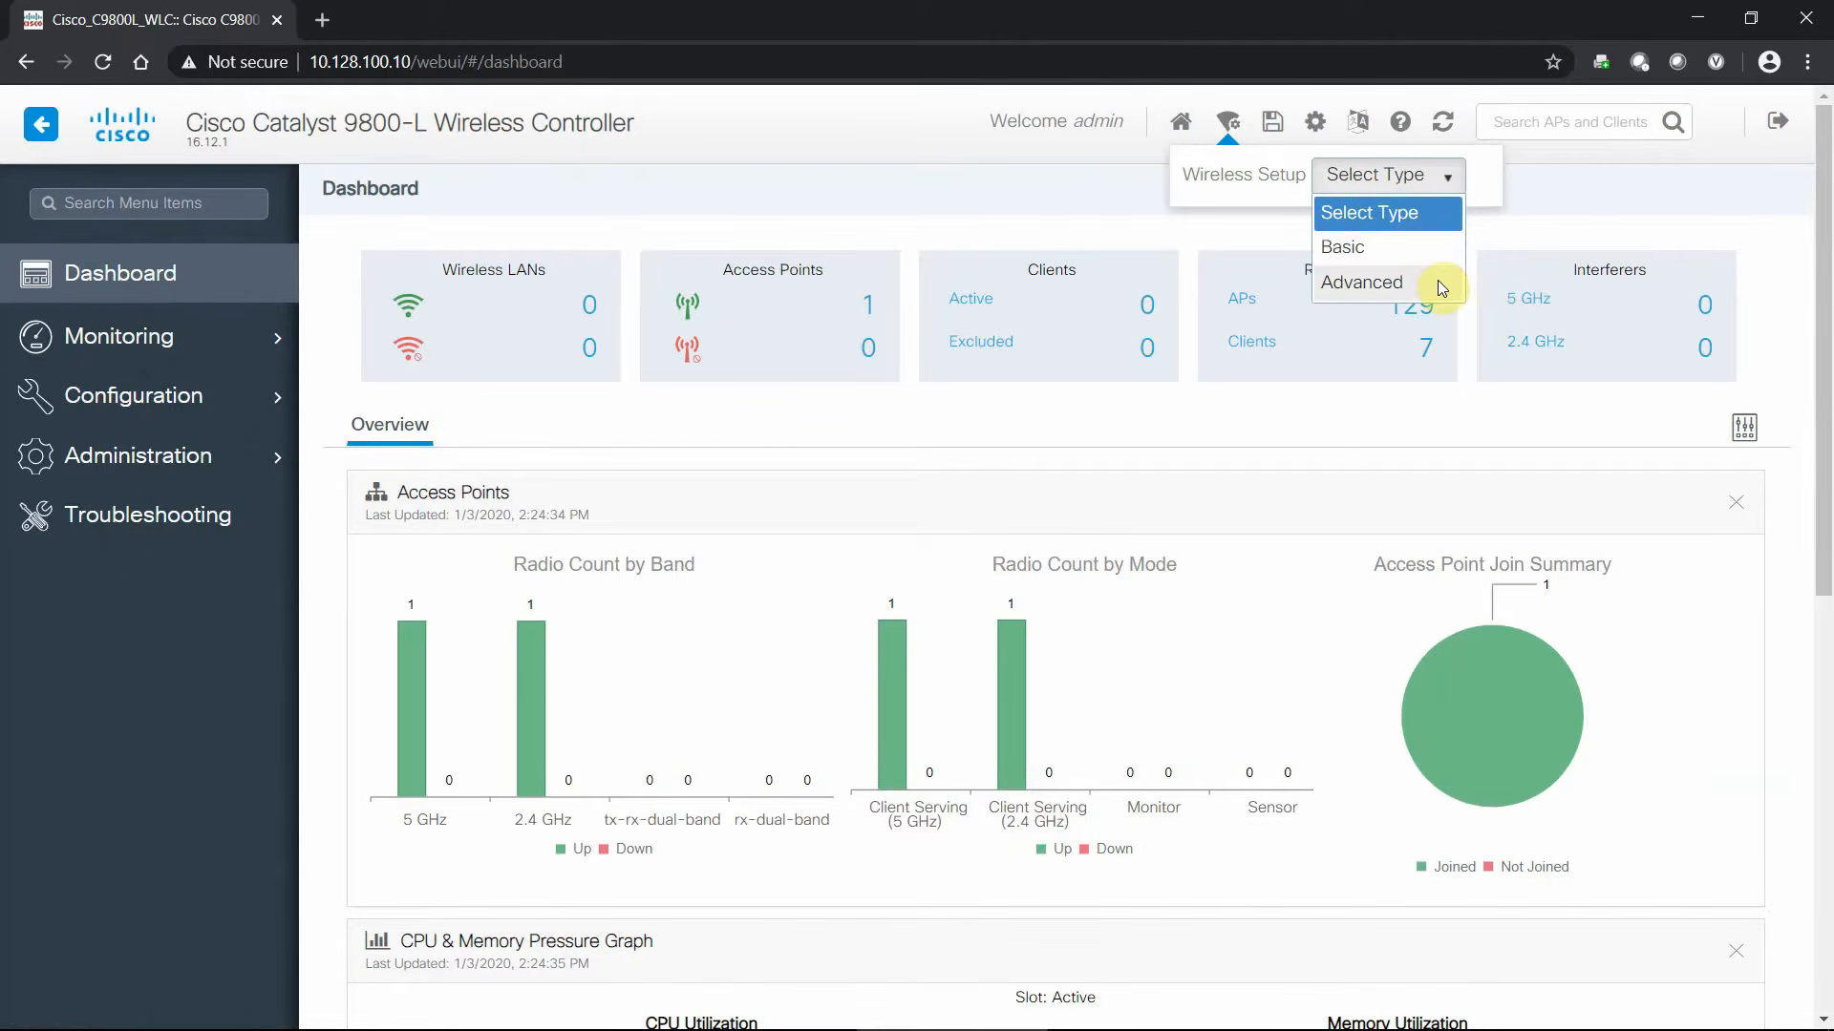
click(1055, 195)
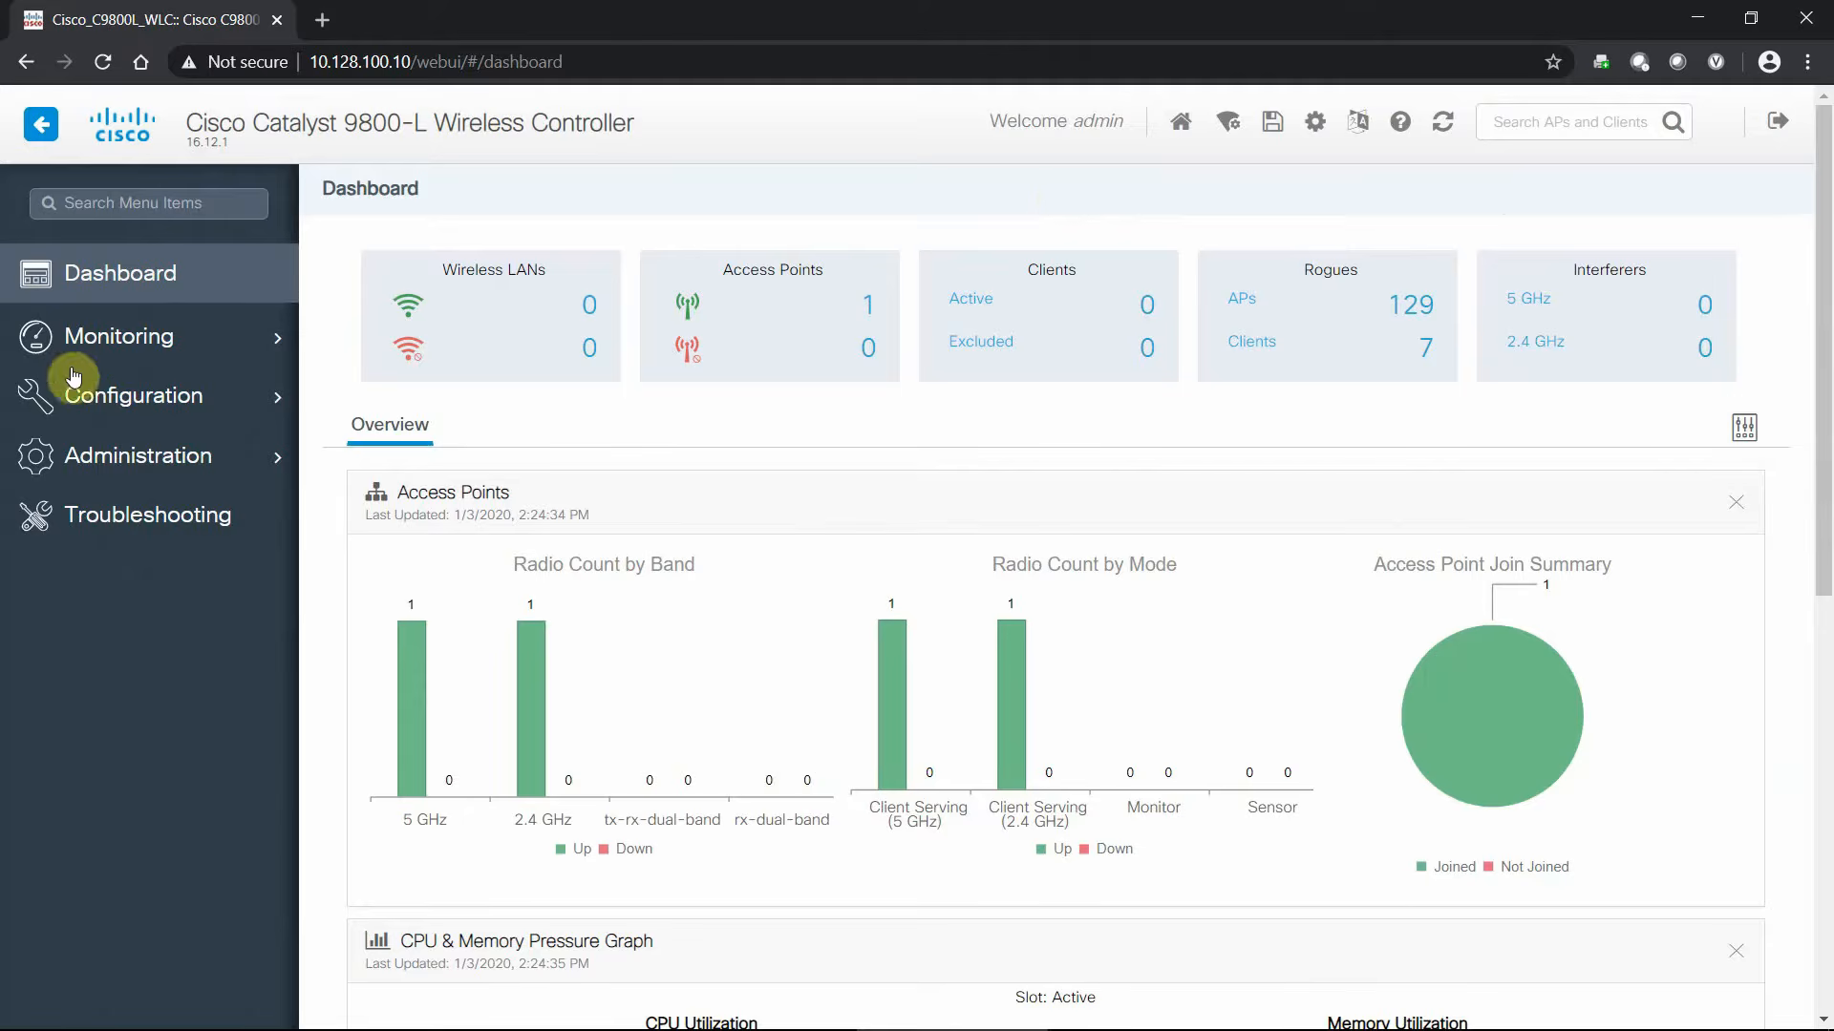
mouse_move(177, 411)
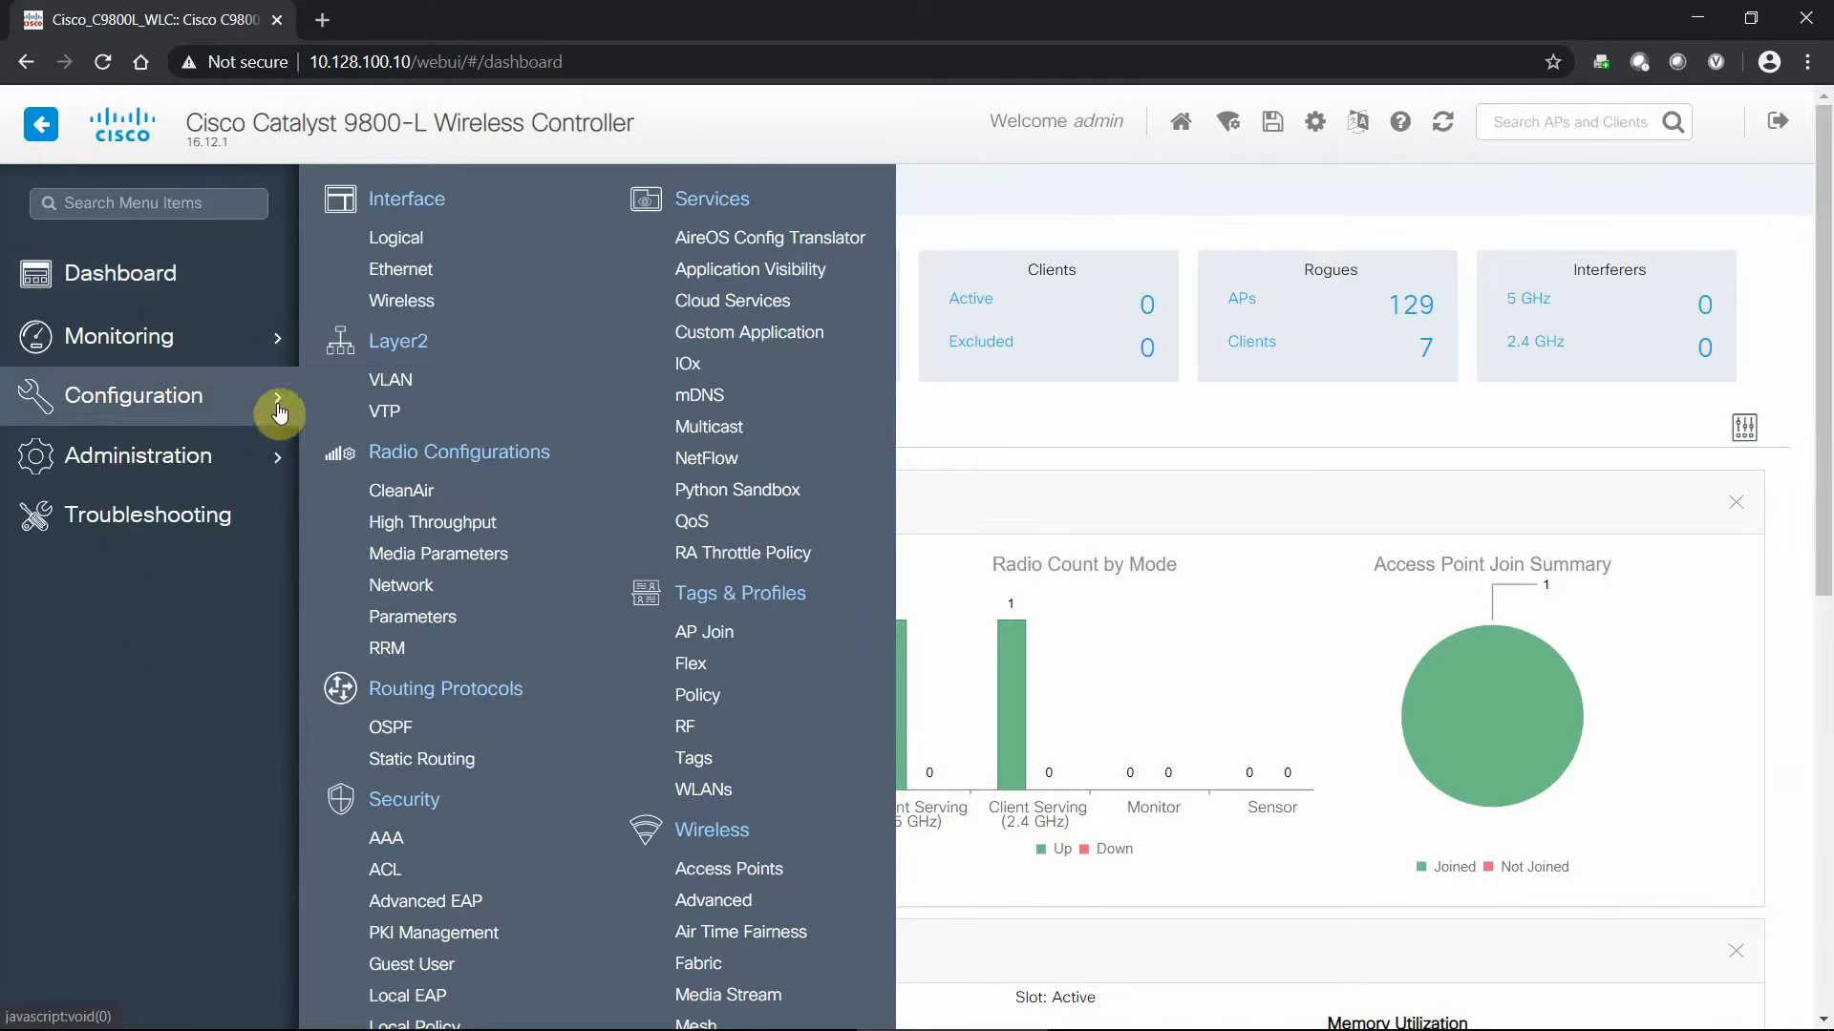
scroll(635, 336, down, 6)
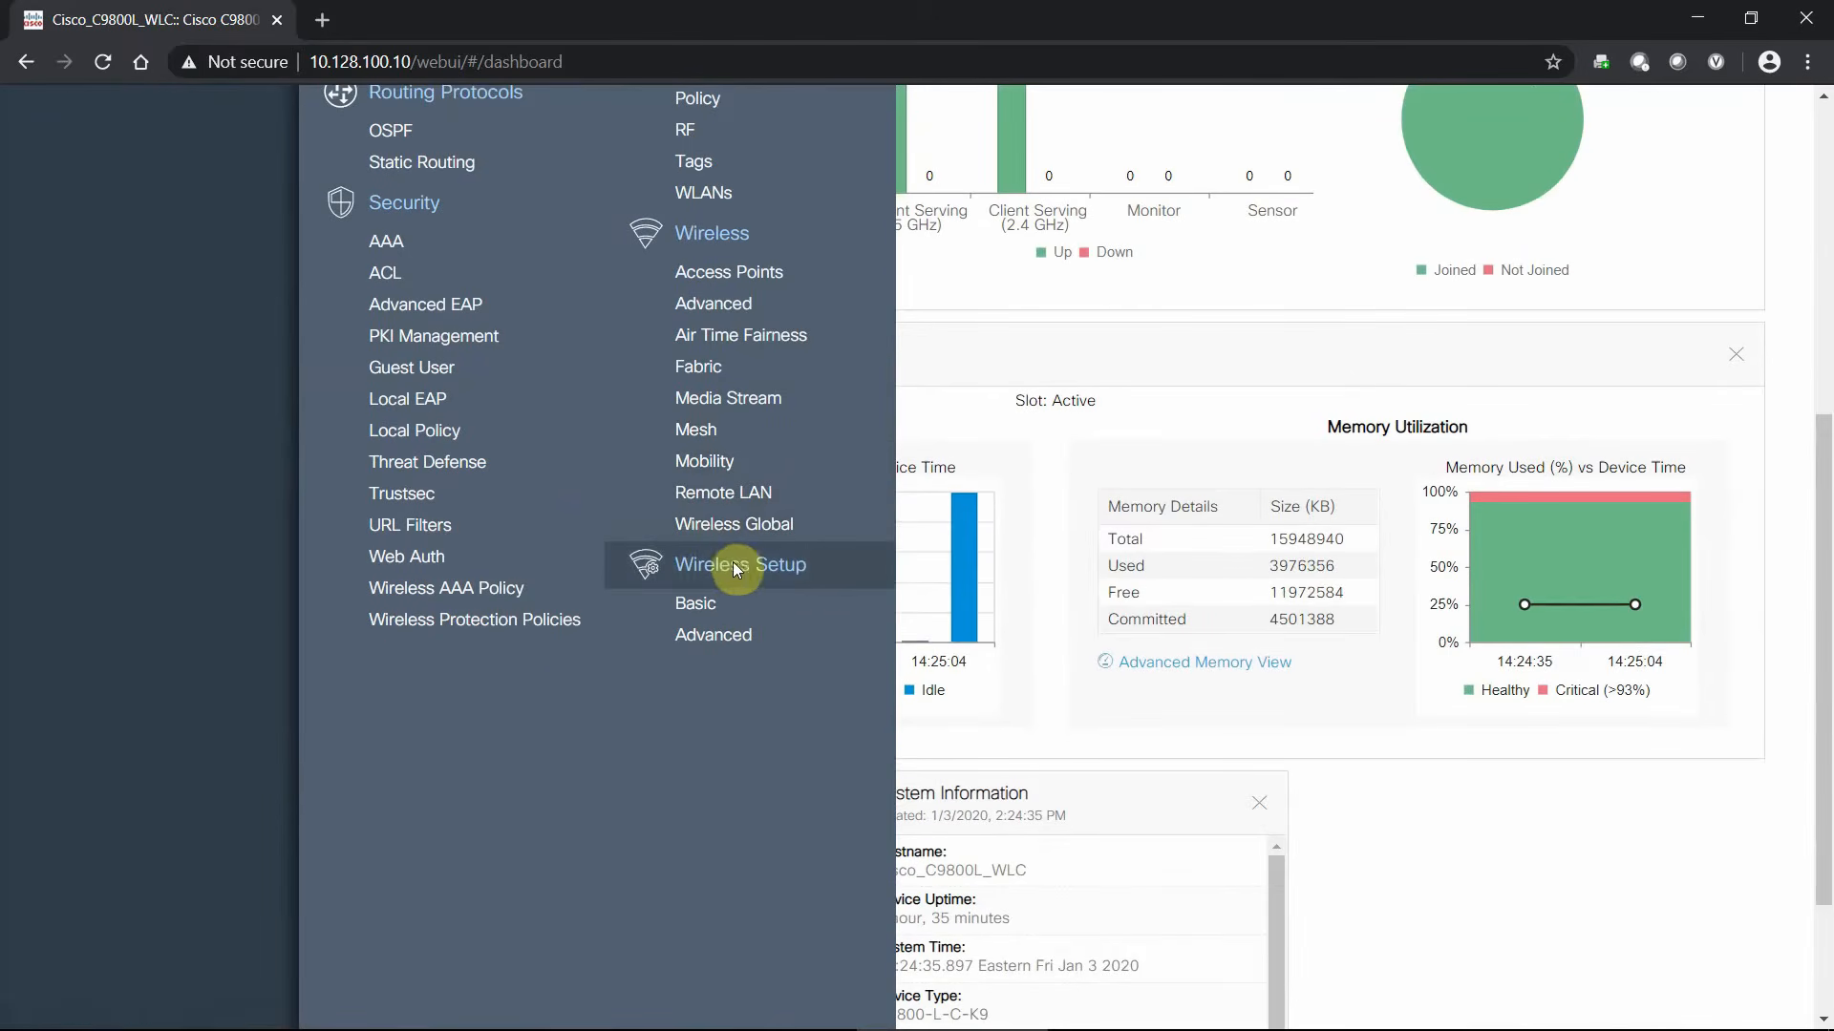
click(747, 651)
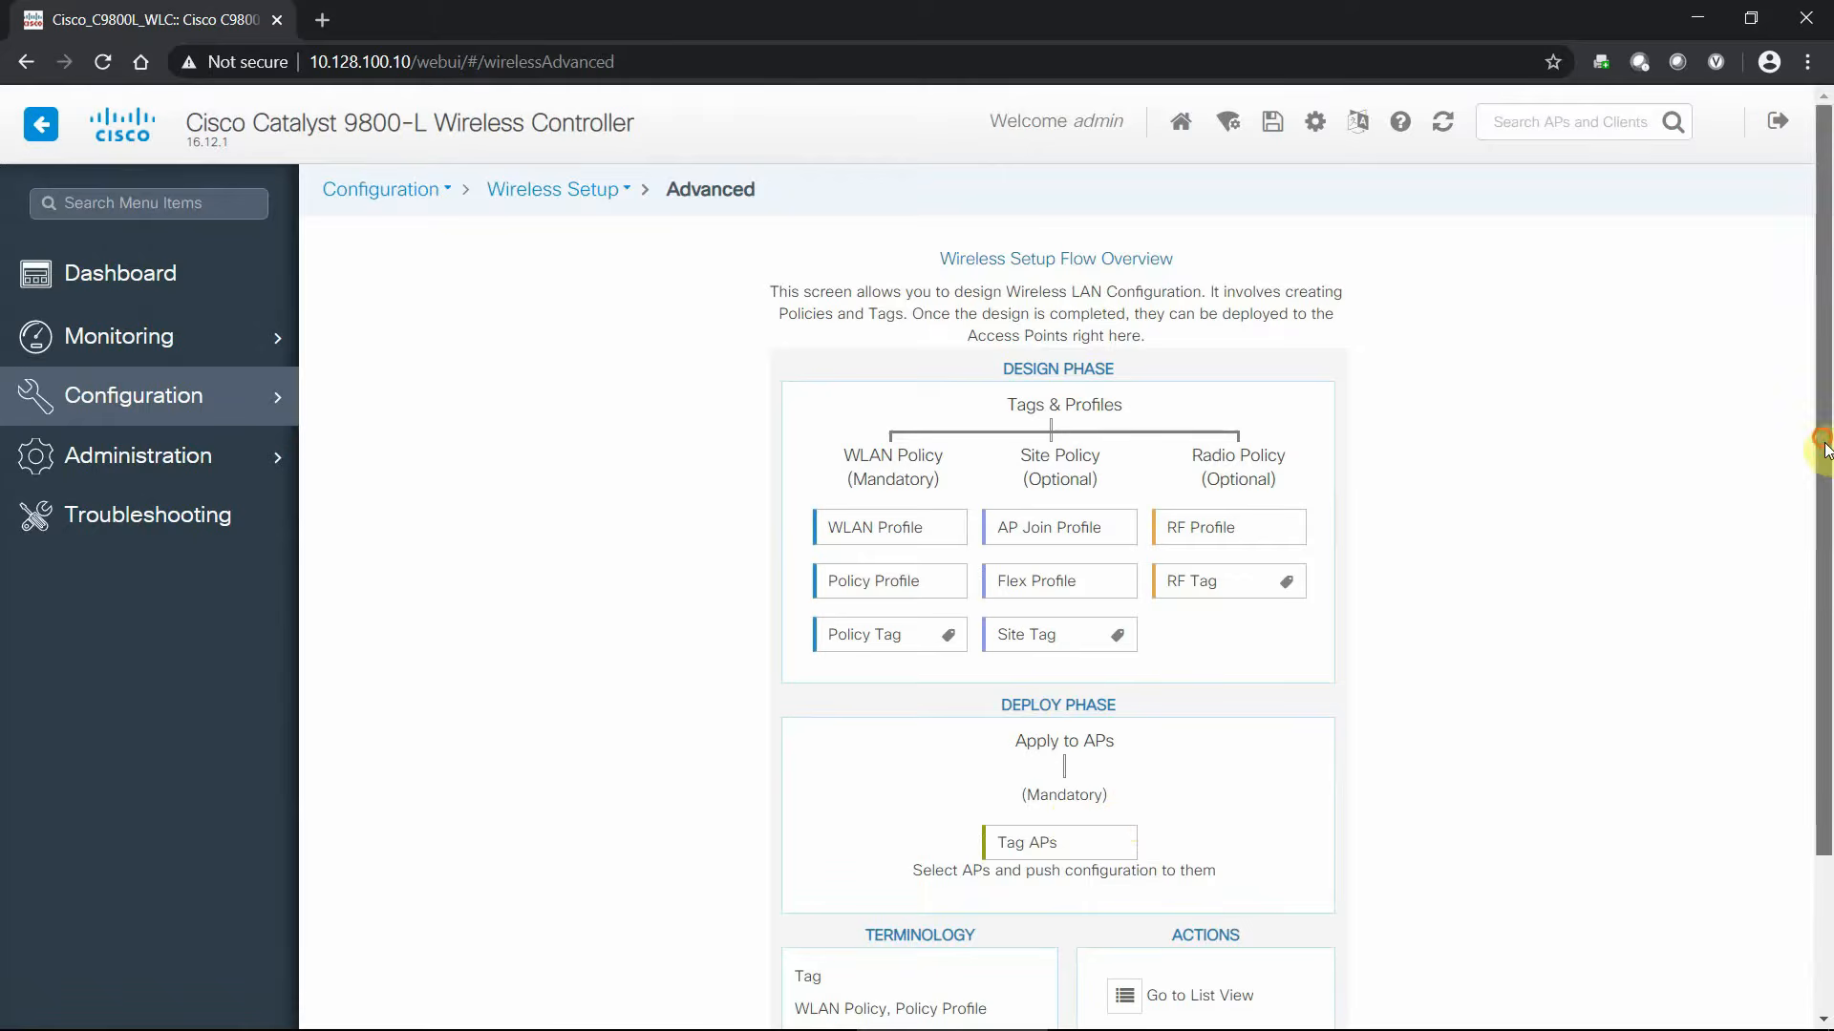
- Browse the setup flow overview and Configuration menu, then launch the guided flow with Start Now
drag(1824, 442, 1826, 566)
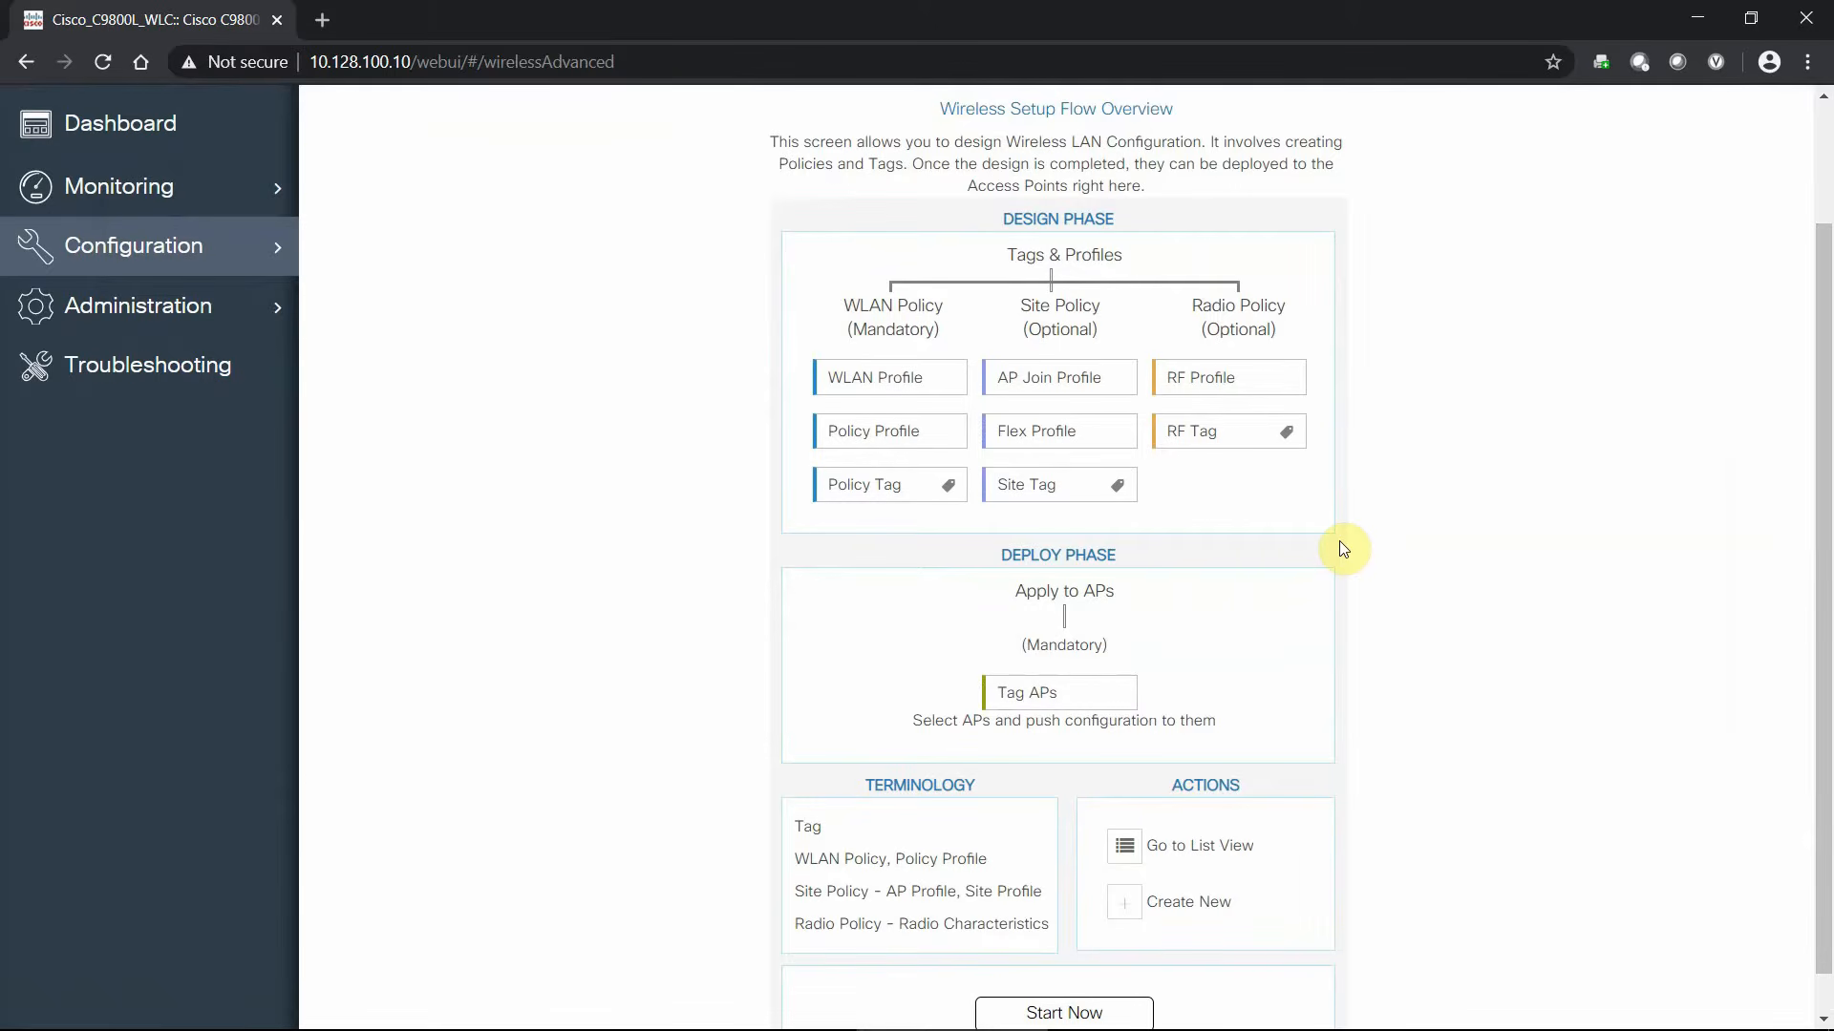
click(155, 272)
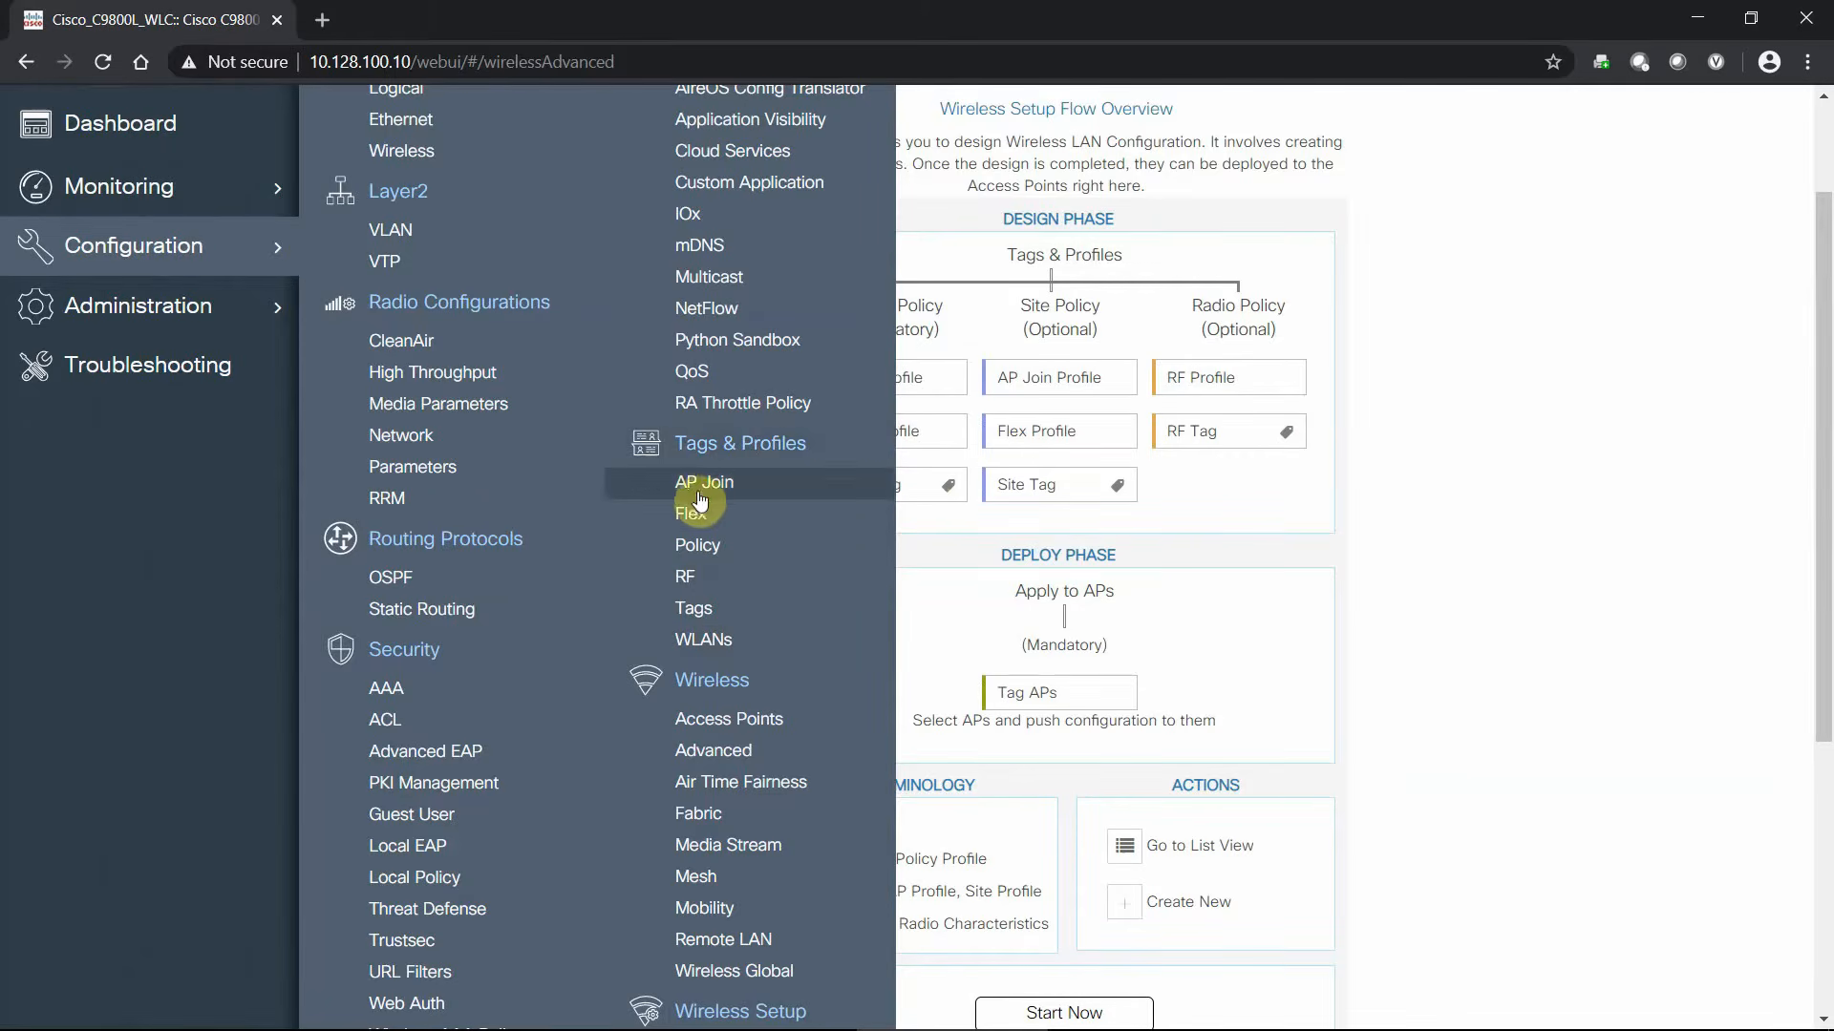
click(1343, 516)
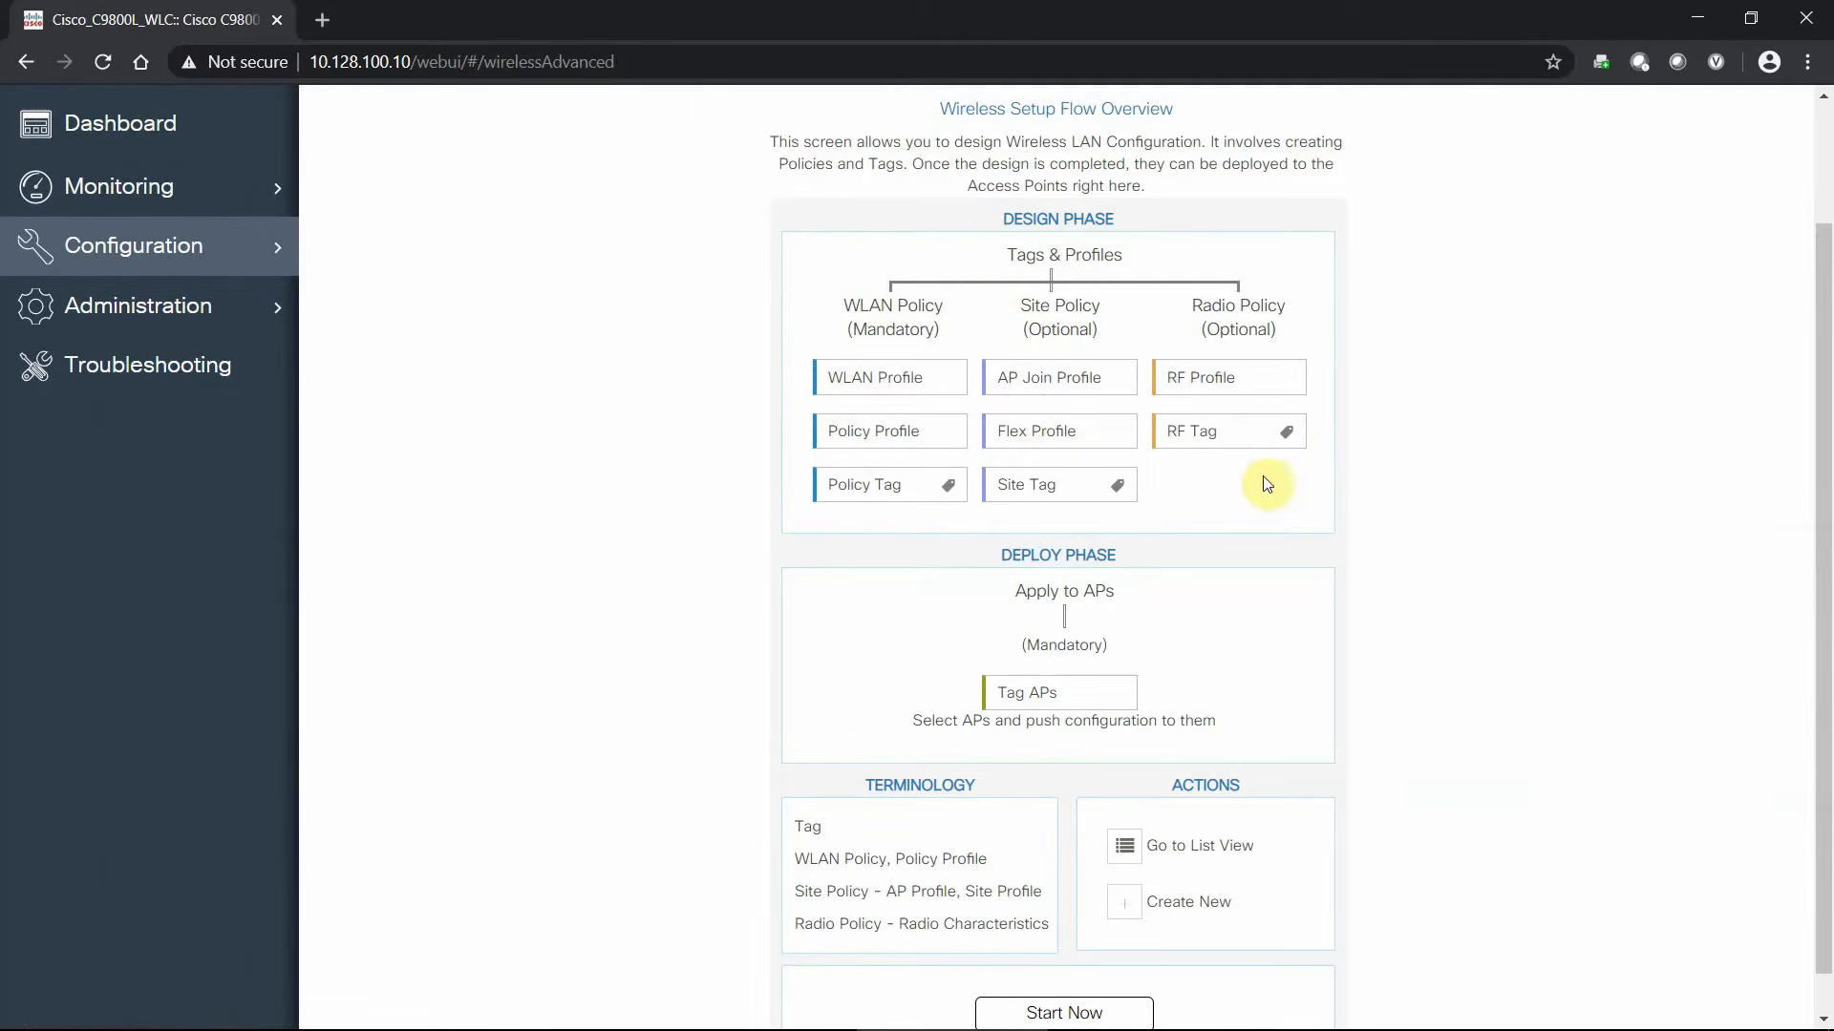
scroll(1345, 515, down, 1)
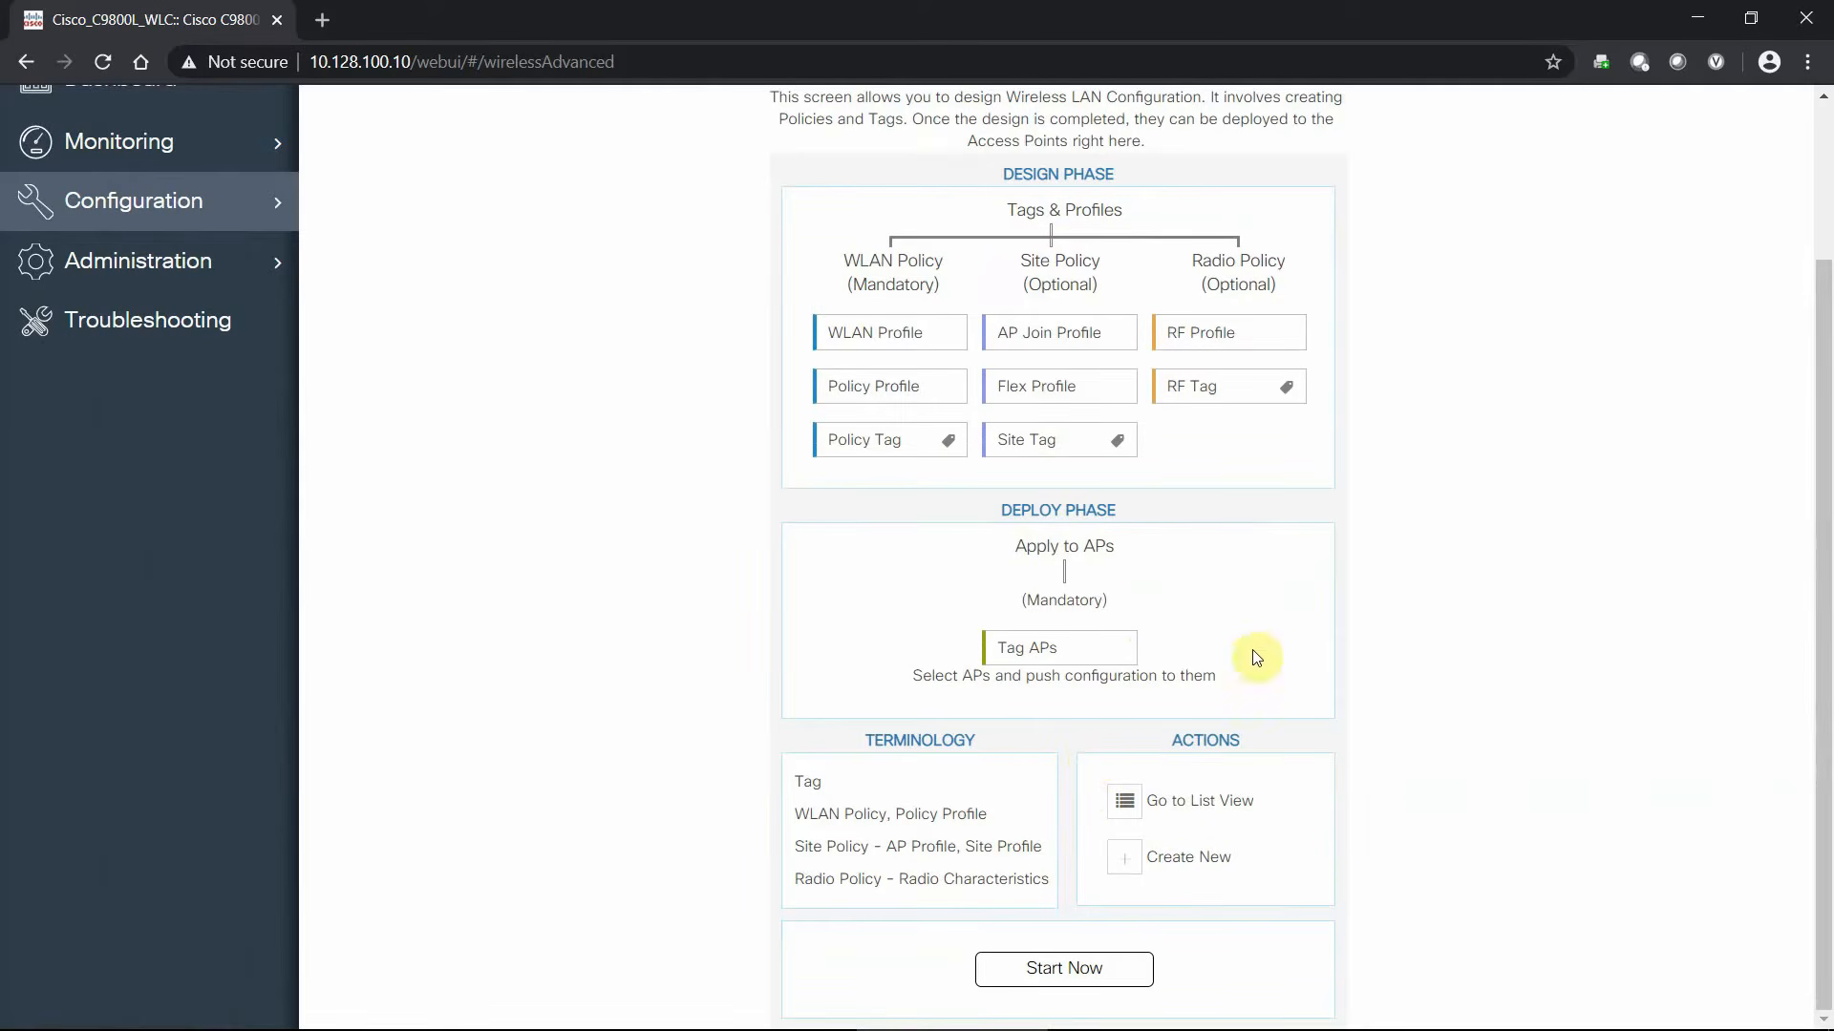
click(1089, 974)
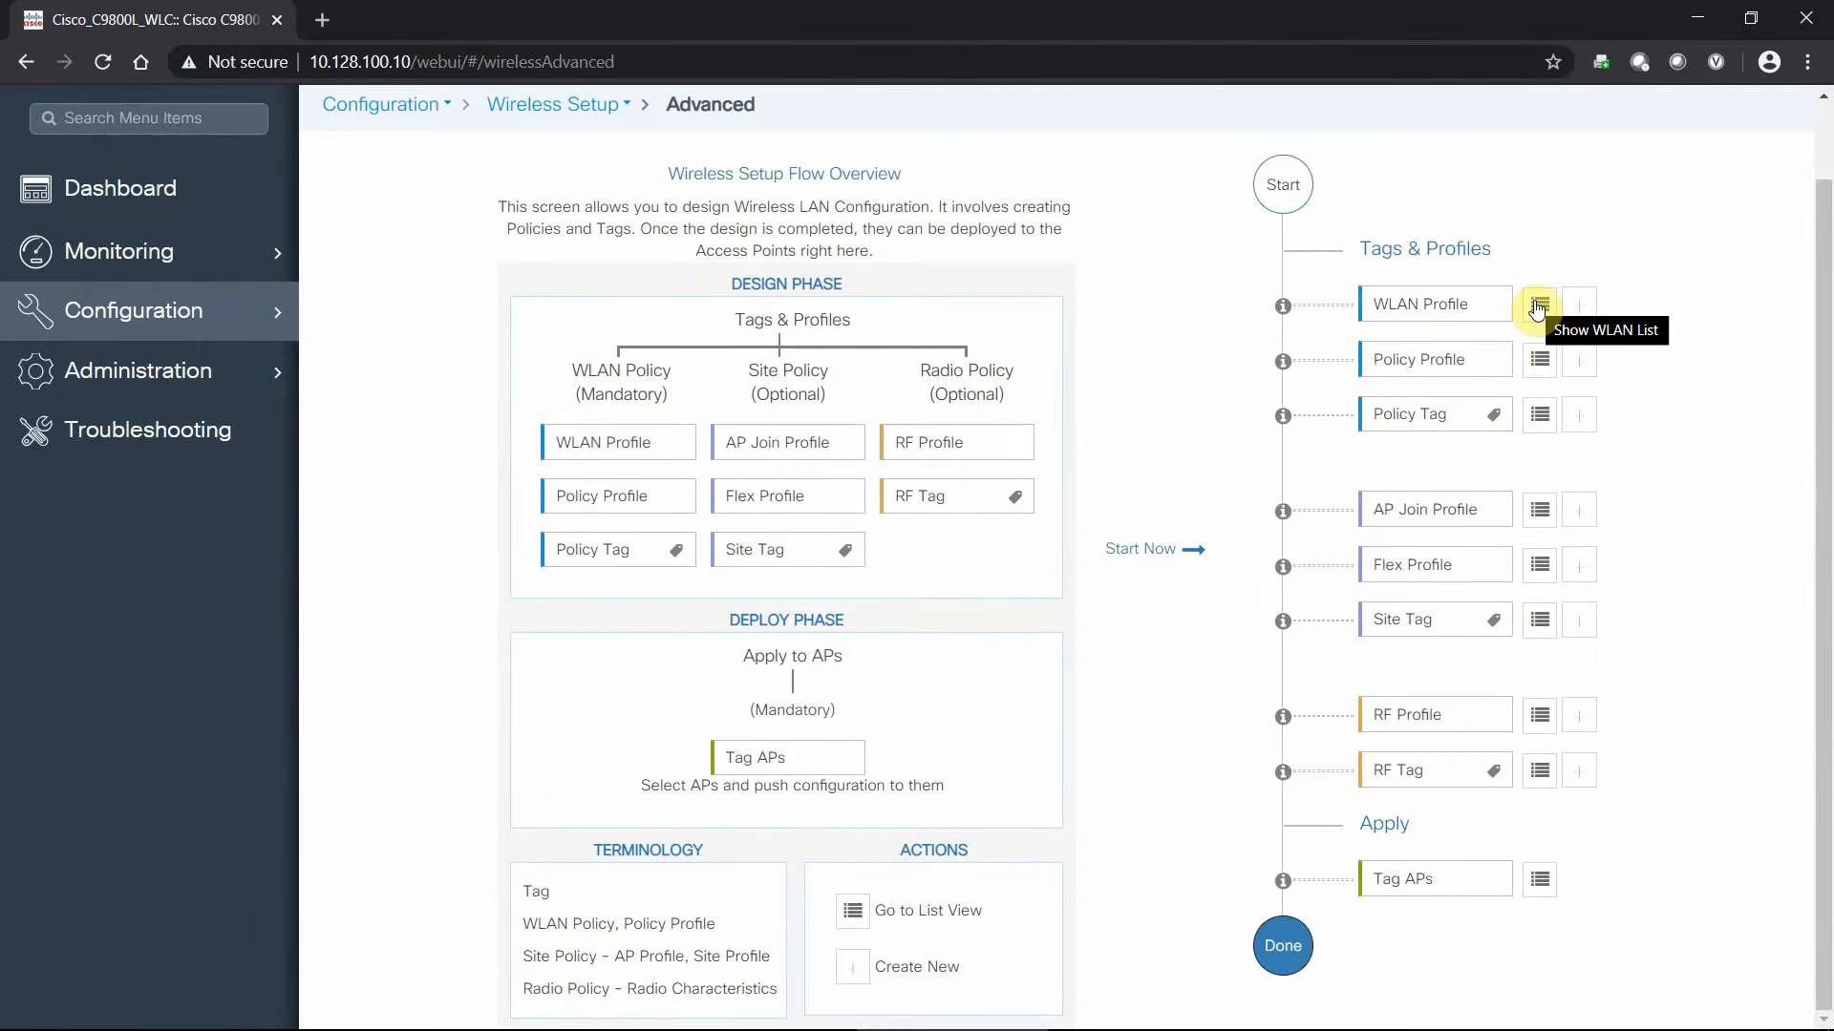
- Show the WLAN list for the WLAN Profile step
click(1536, 306)
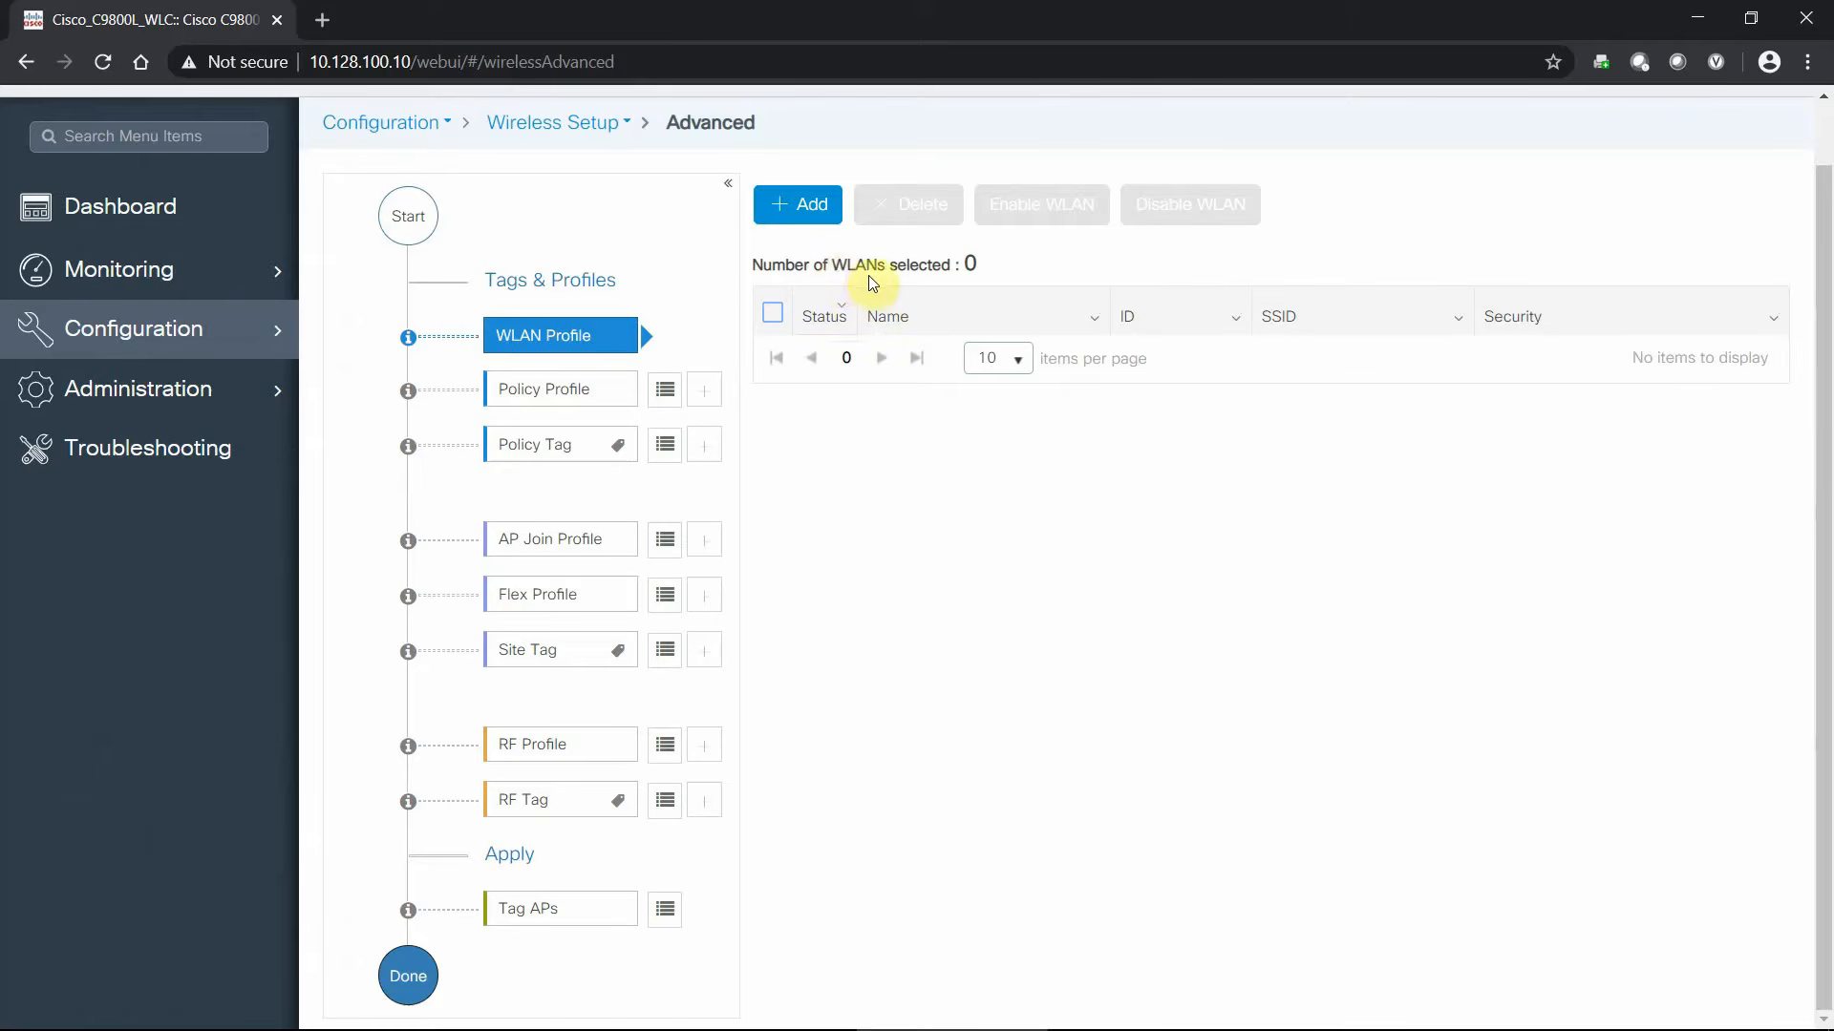
- Add a WLAN with profile name and SSID 'Catalyst', keeping WLAN ID 1
click(807, 214)
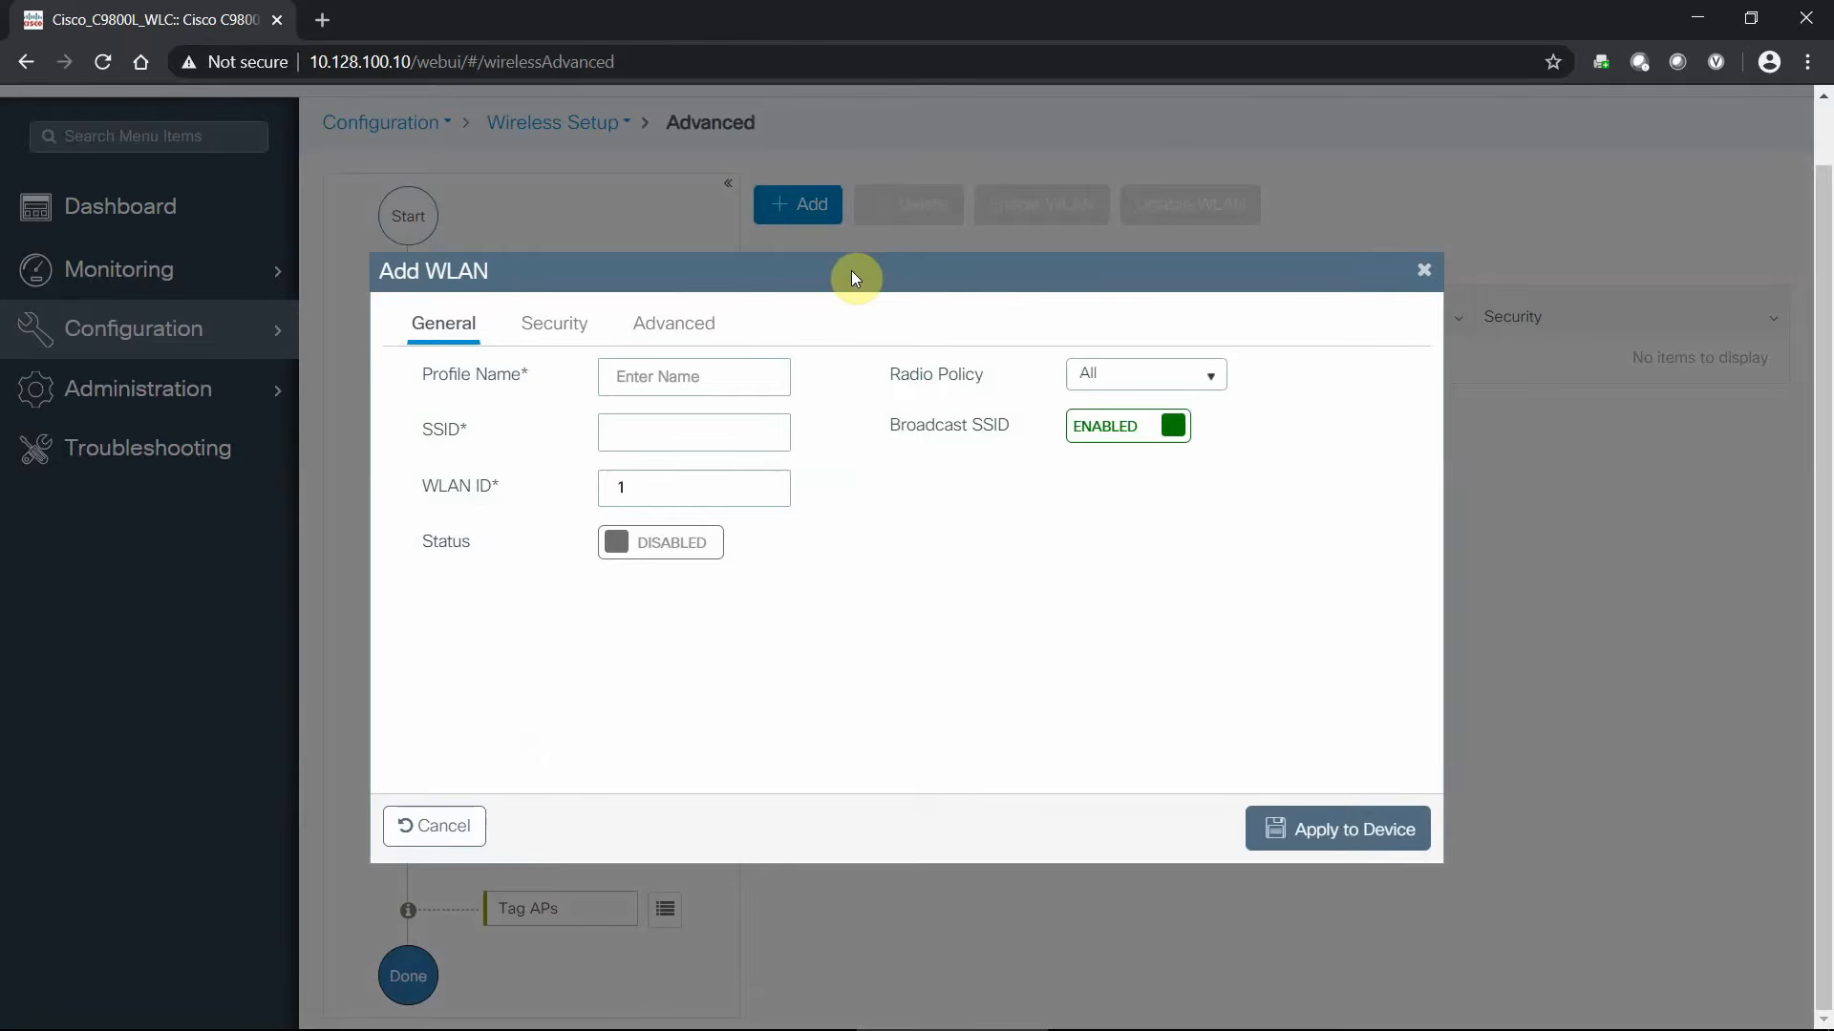
click(749, 372)
text(Catalyst)
click(700, 430)
text(Catalyst)
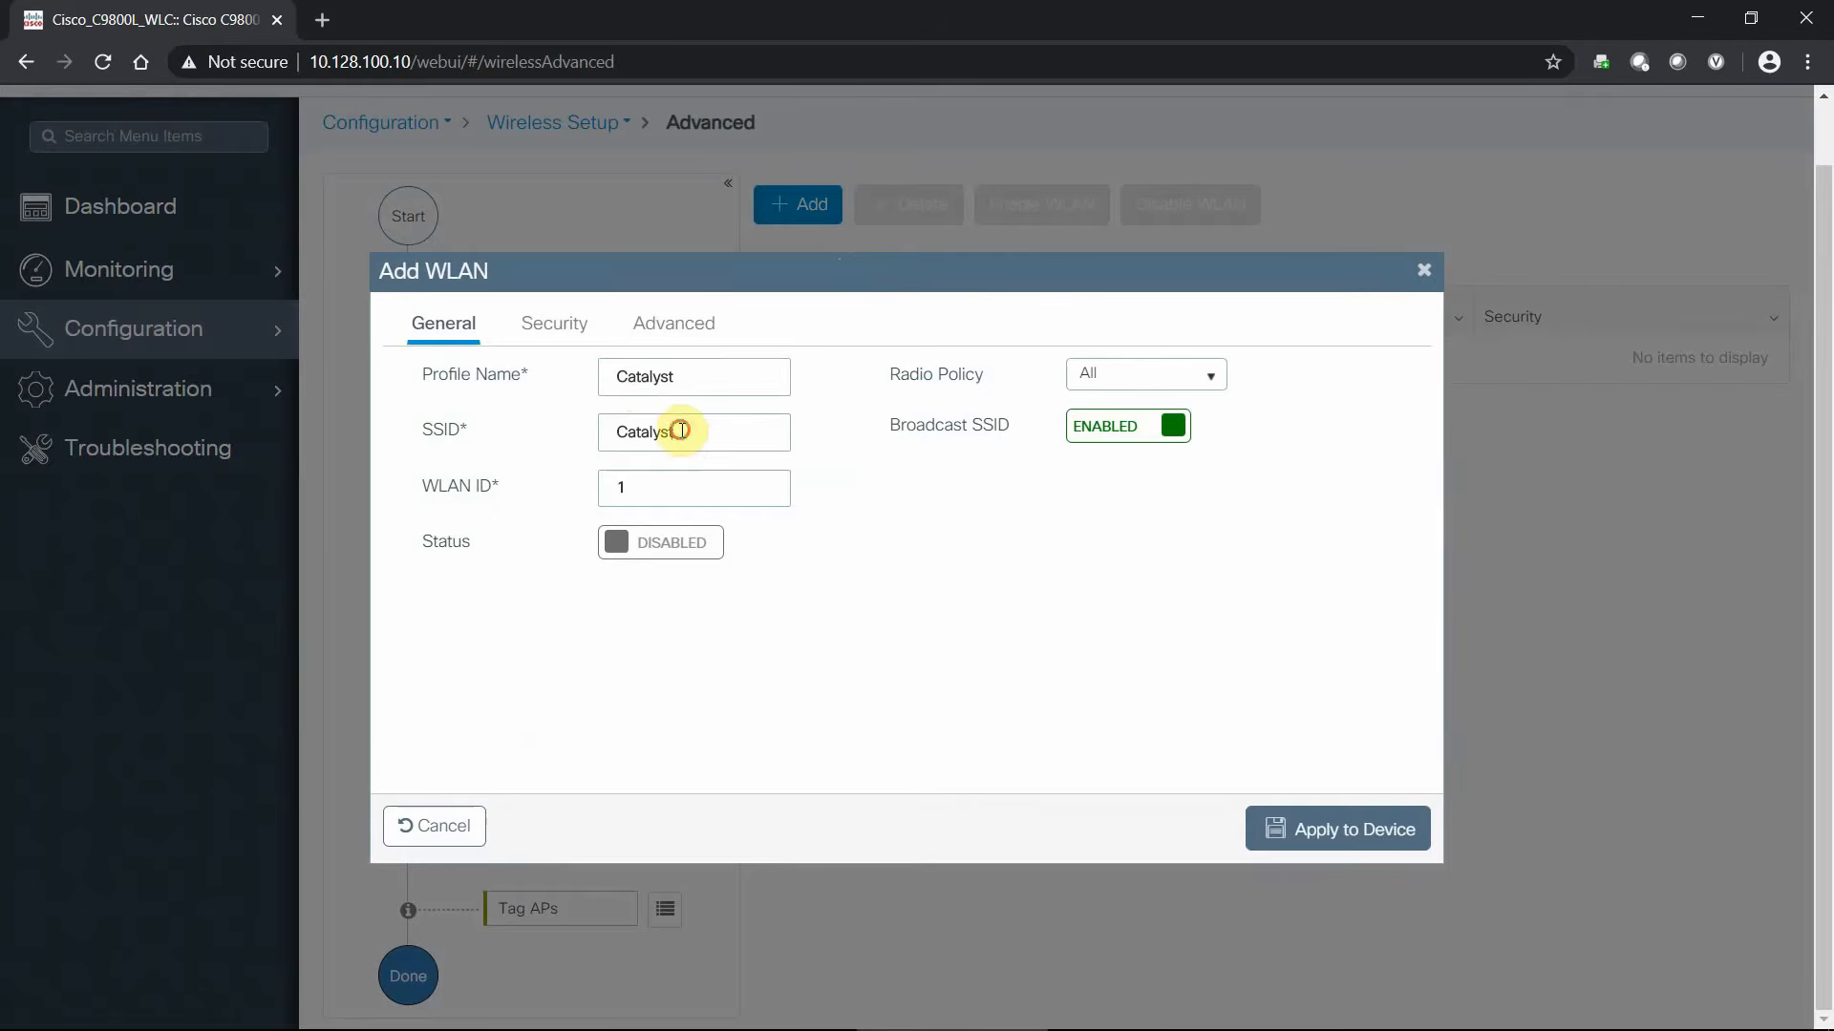
drag(684, 438, 614, 437)
click(826, 428)
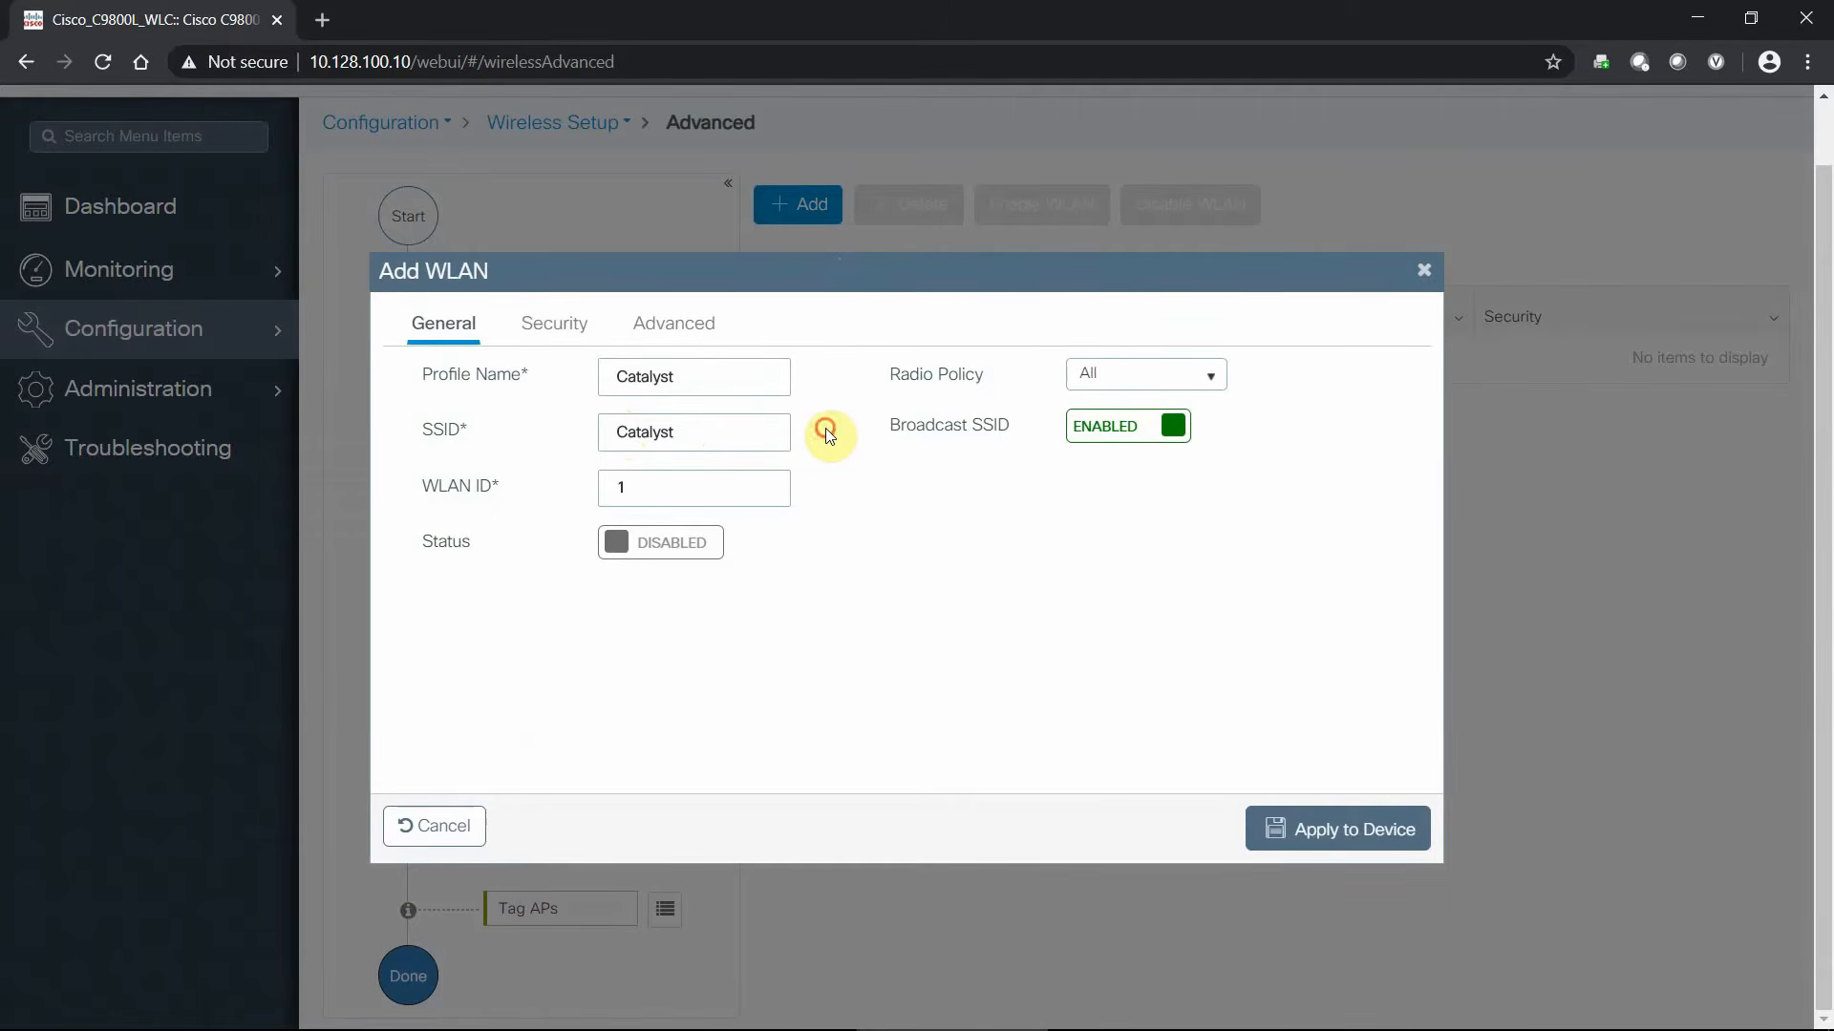
click(638, 491)
click(552, 501)
- Disable Broadcast SSID and keep the Radio Policy at All before reviewing security
click(1135, 445)
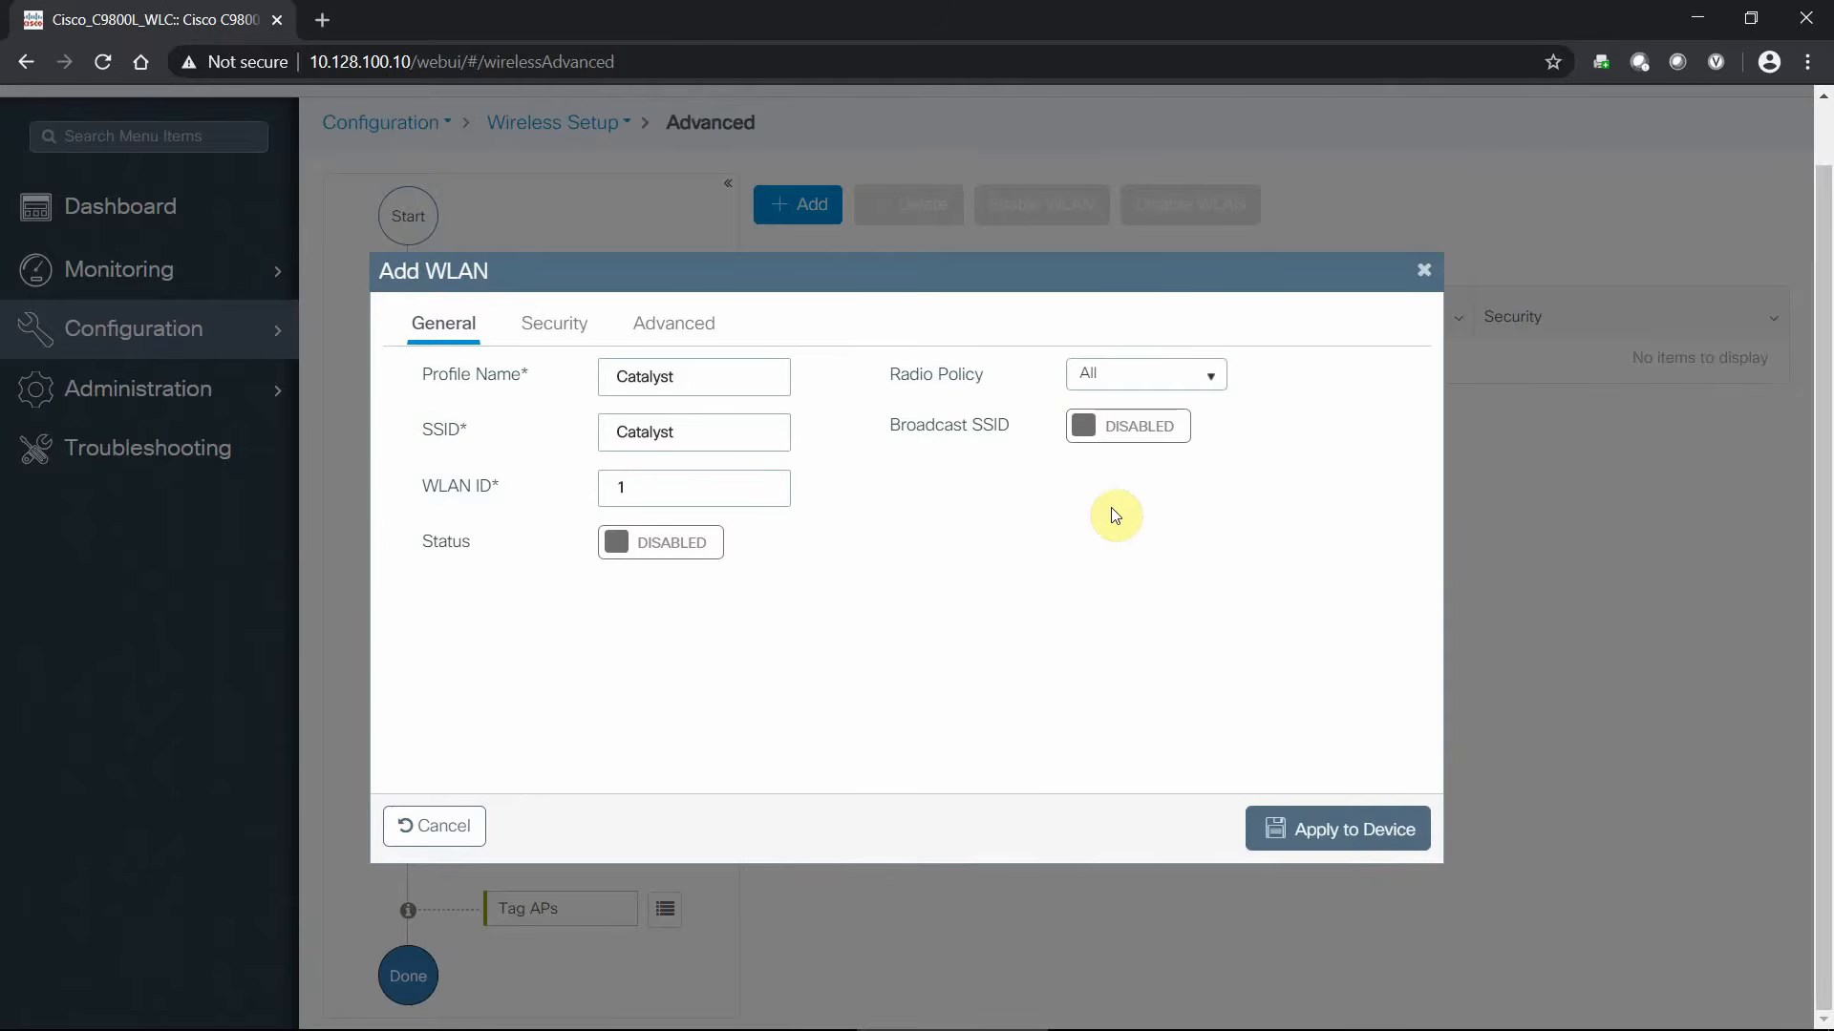
click(1219, 379)
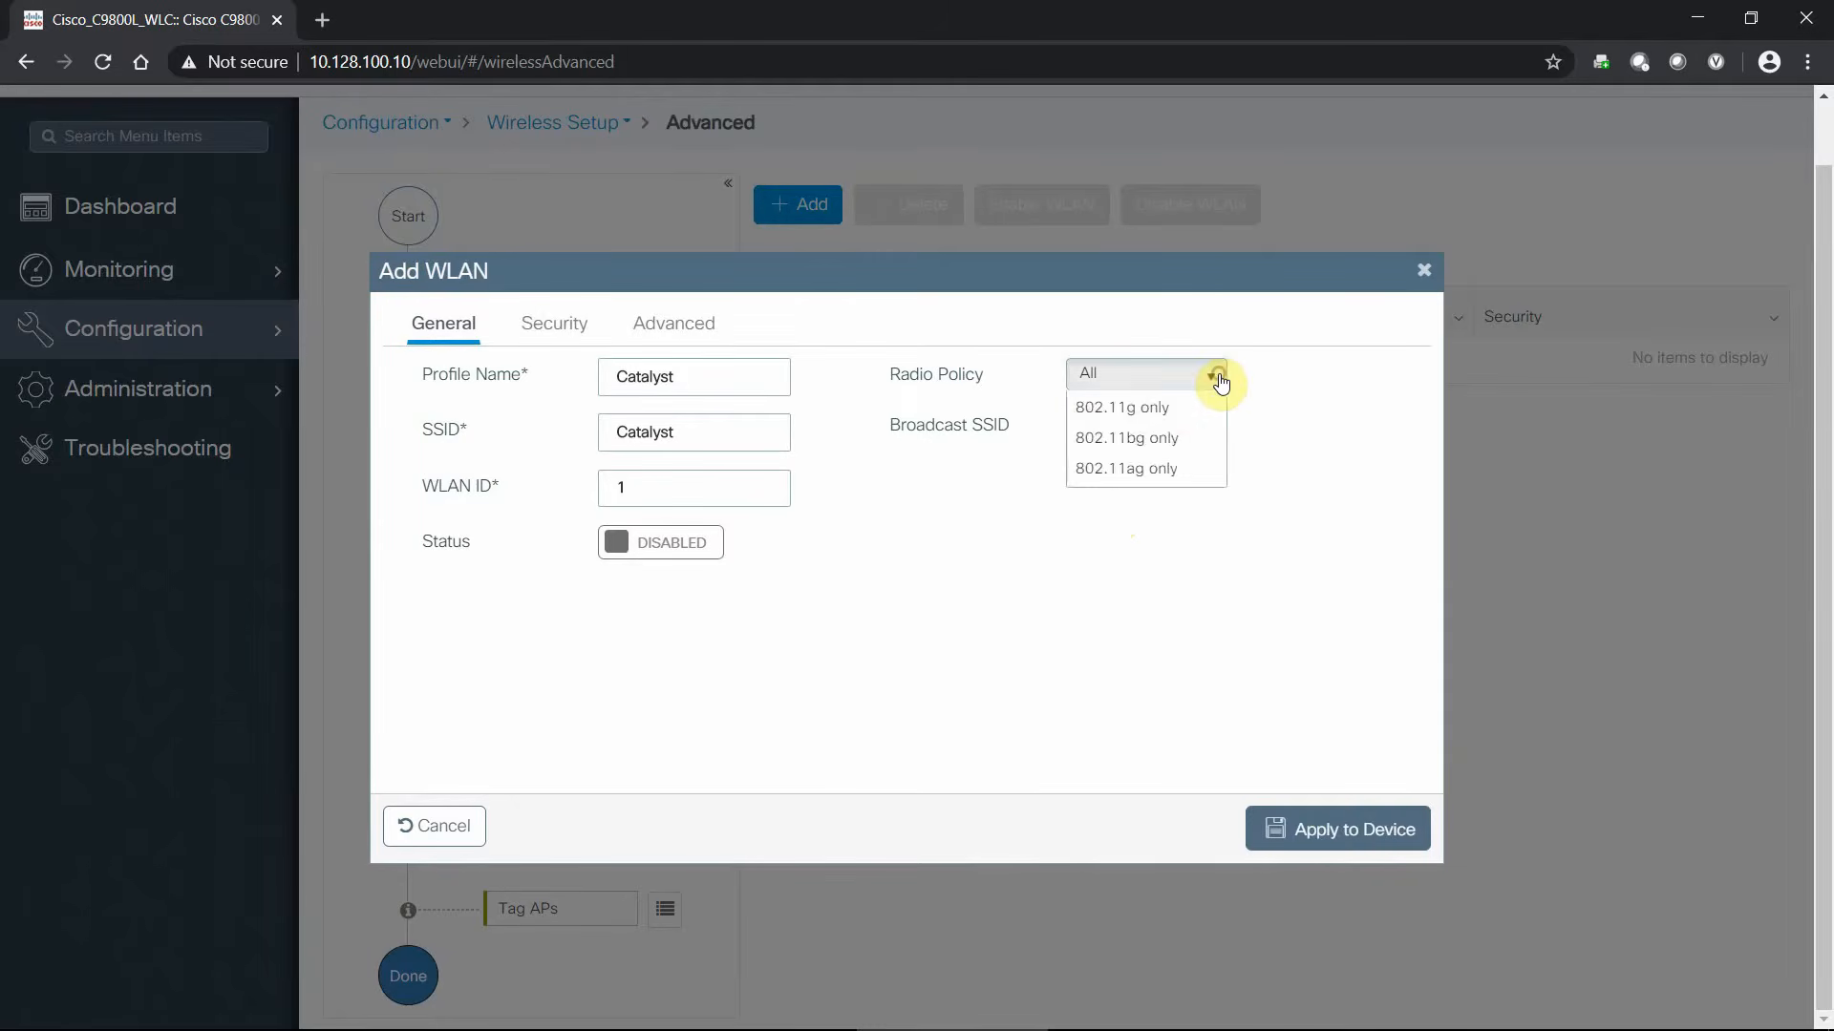
click(1219, 379)
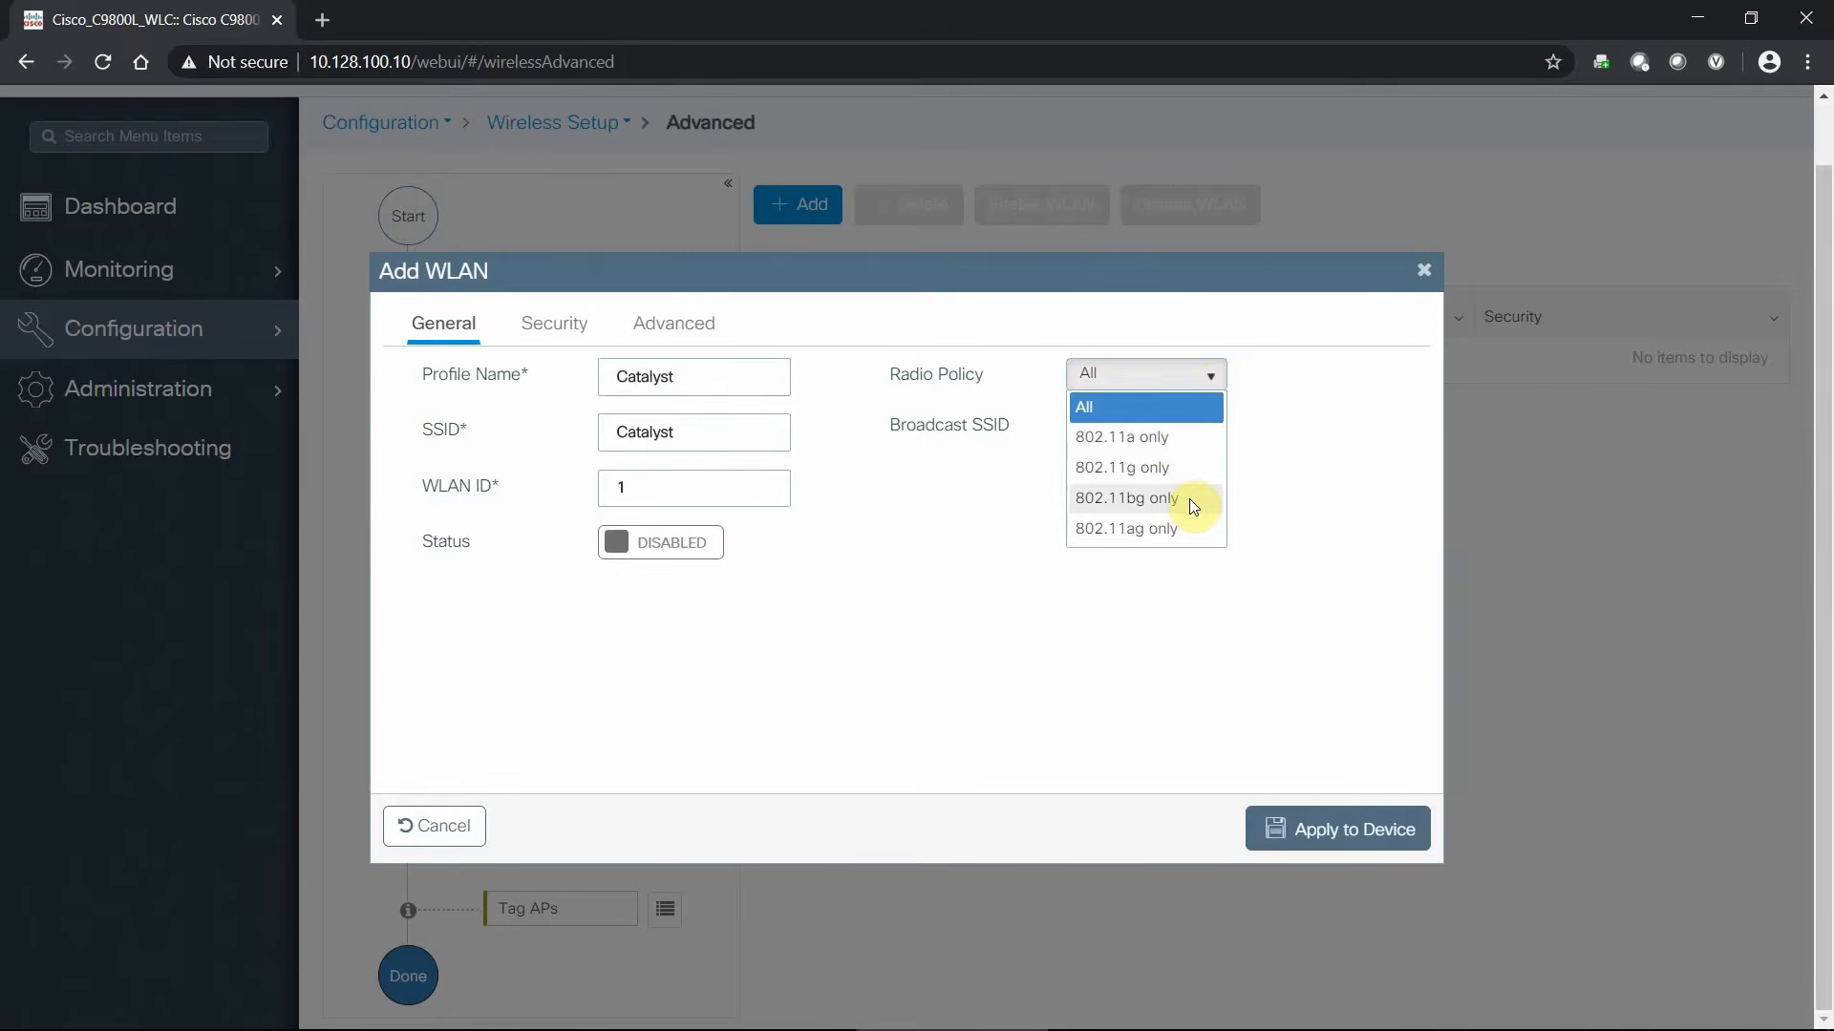
click(1265, 362)
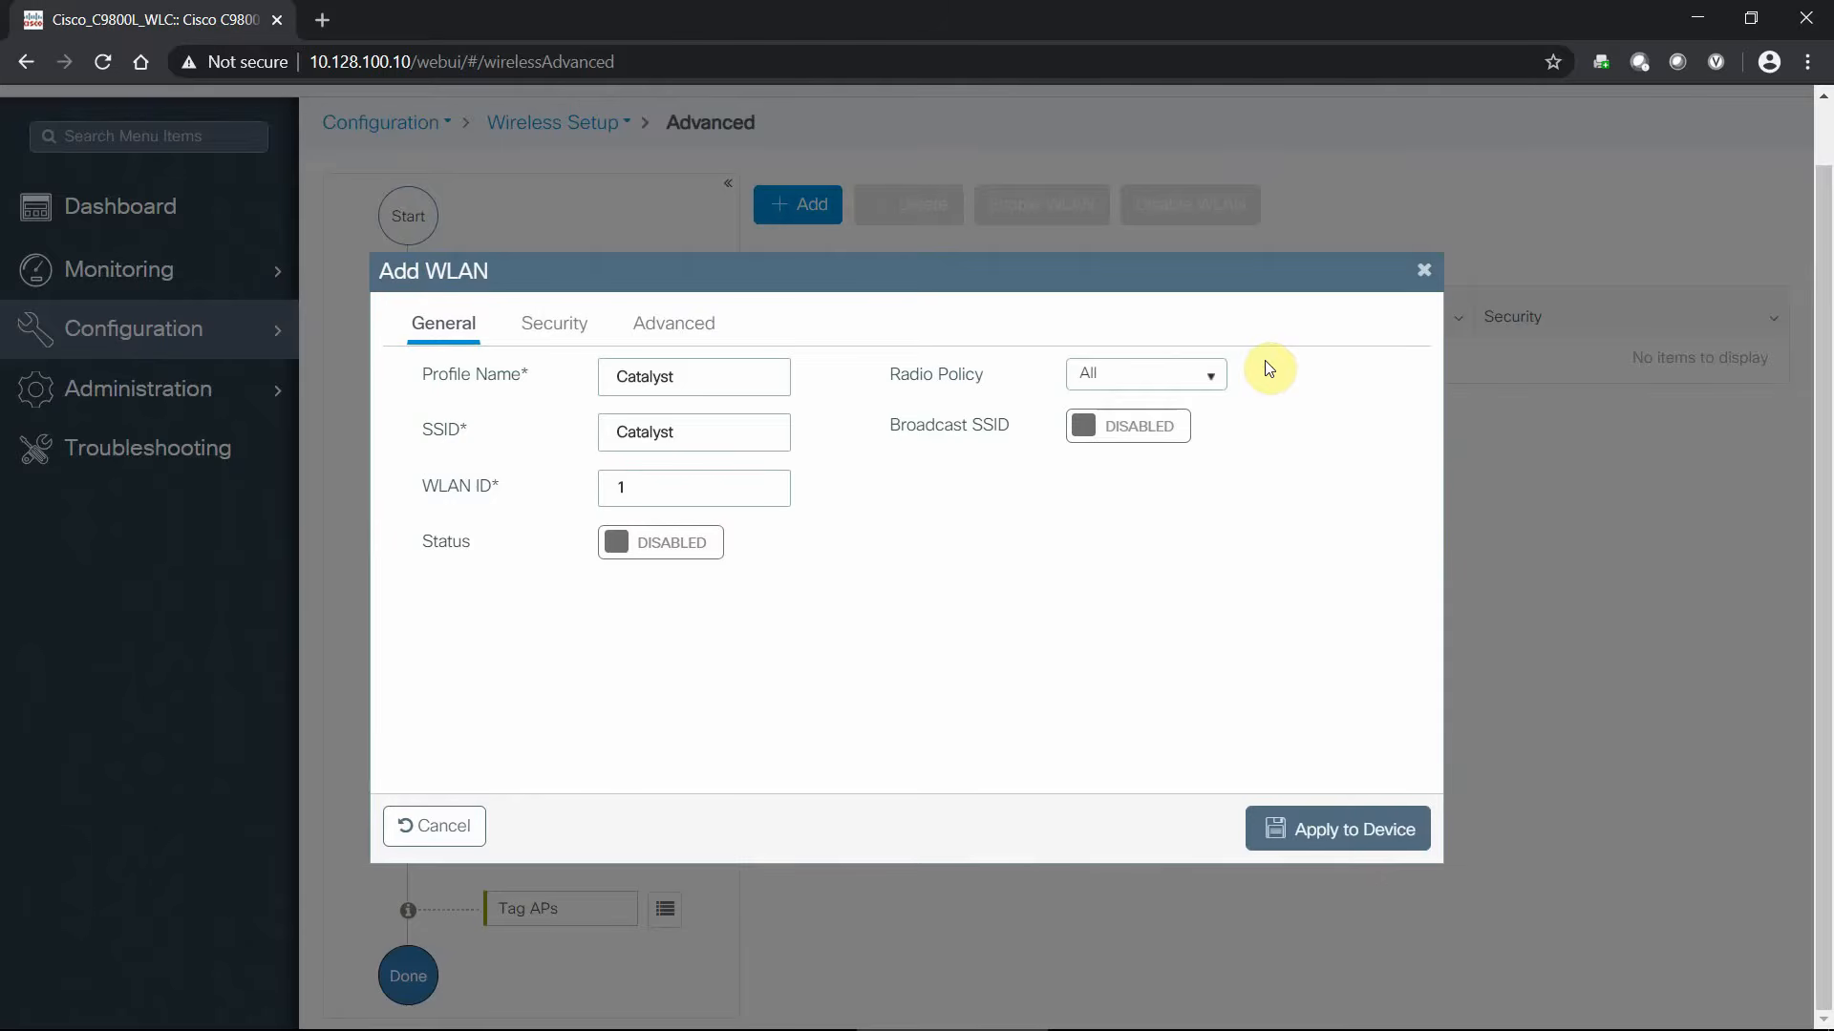
click(550, 330)
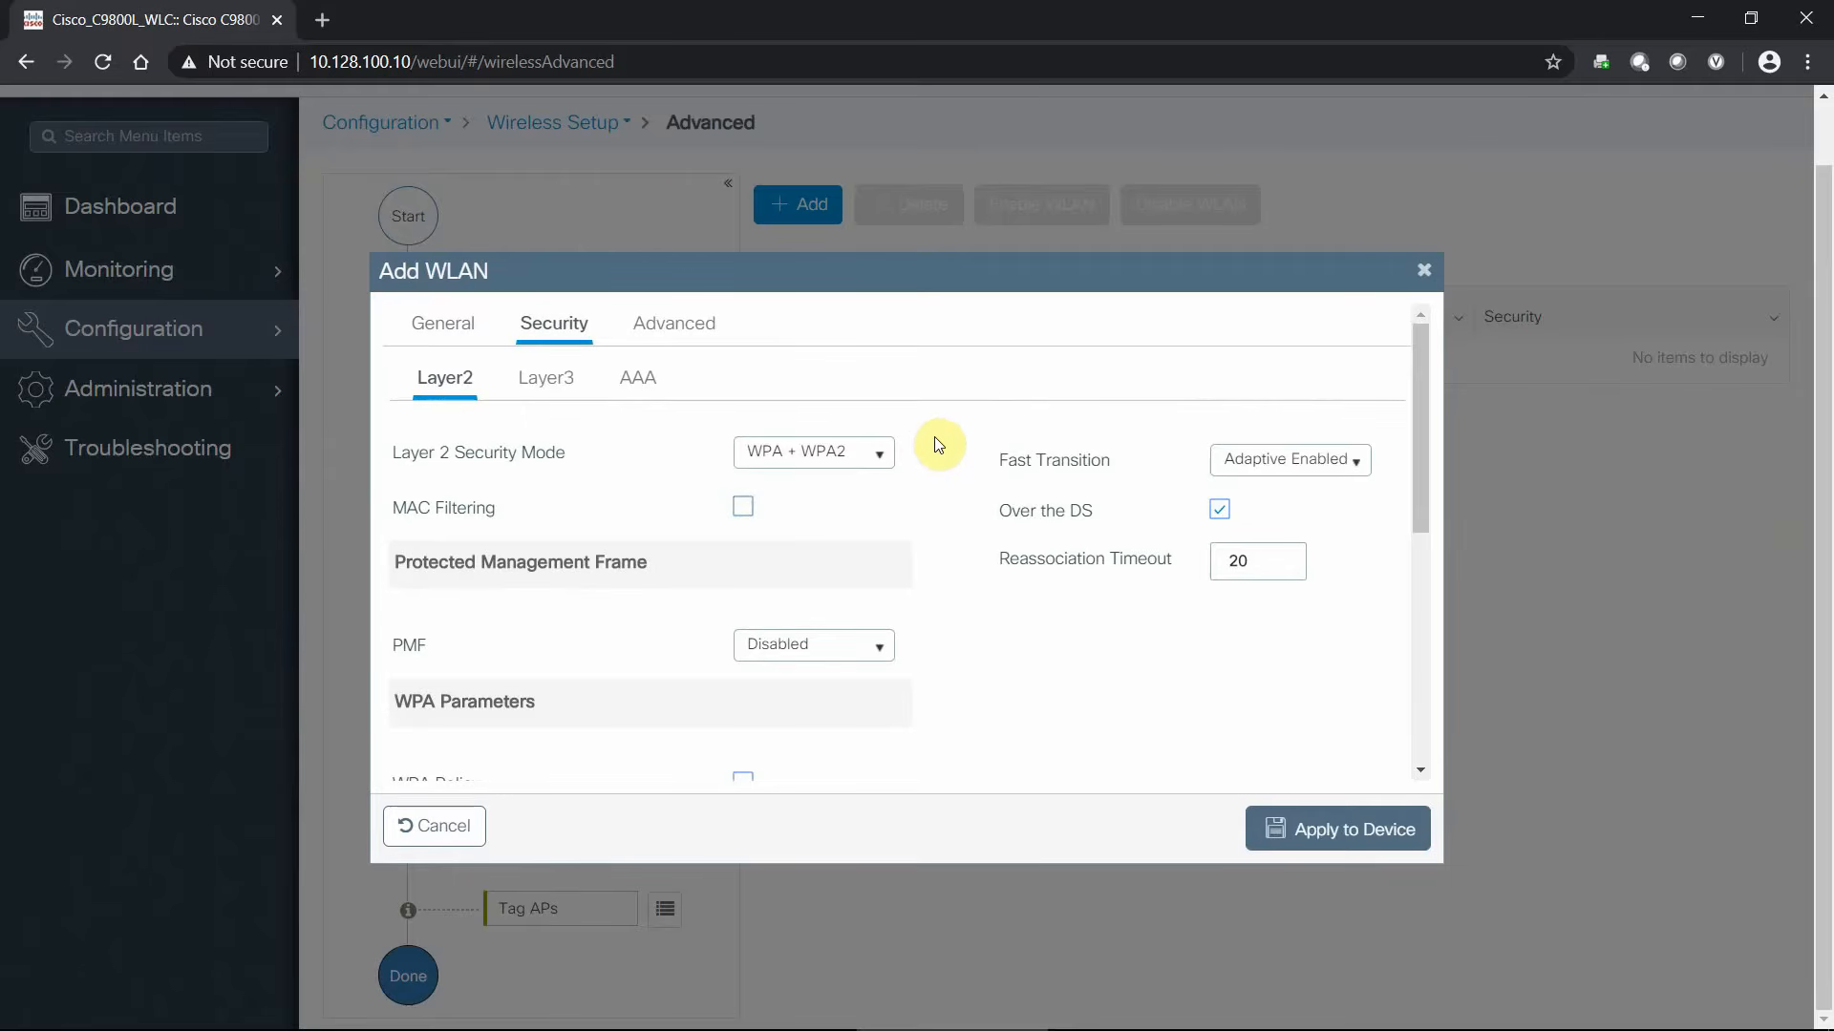
- Set Layer 2 security to WPA + WPA2 with Protected Management Frames Disabled
scroll(945, 437, down, 1)
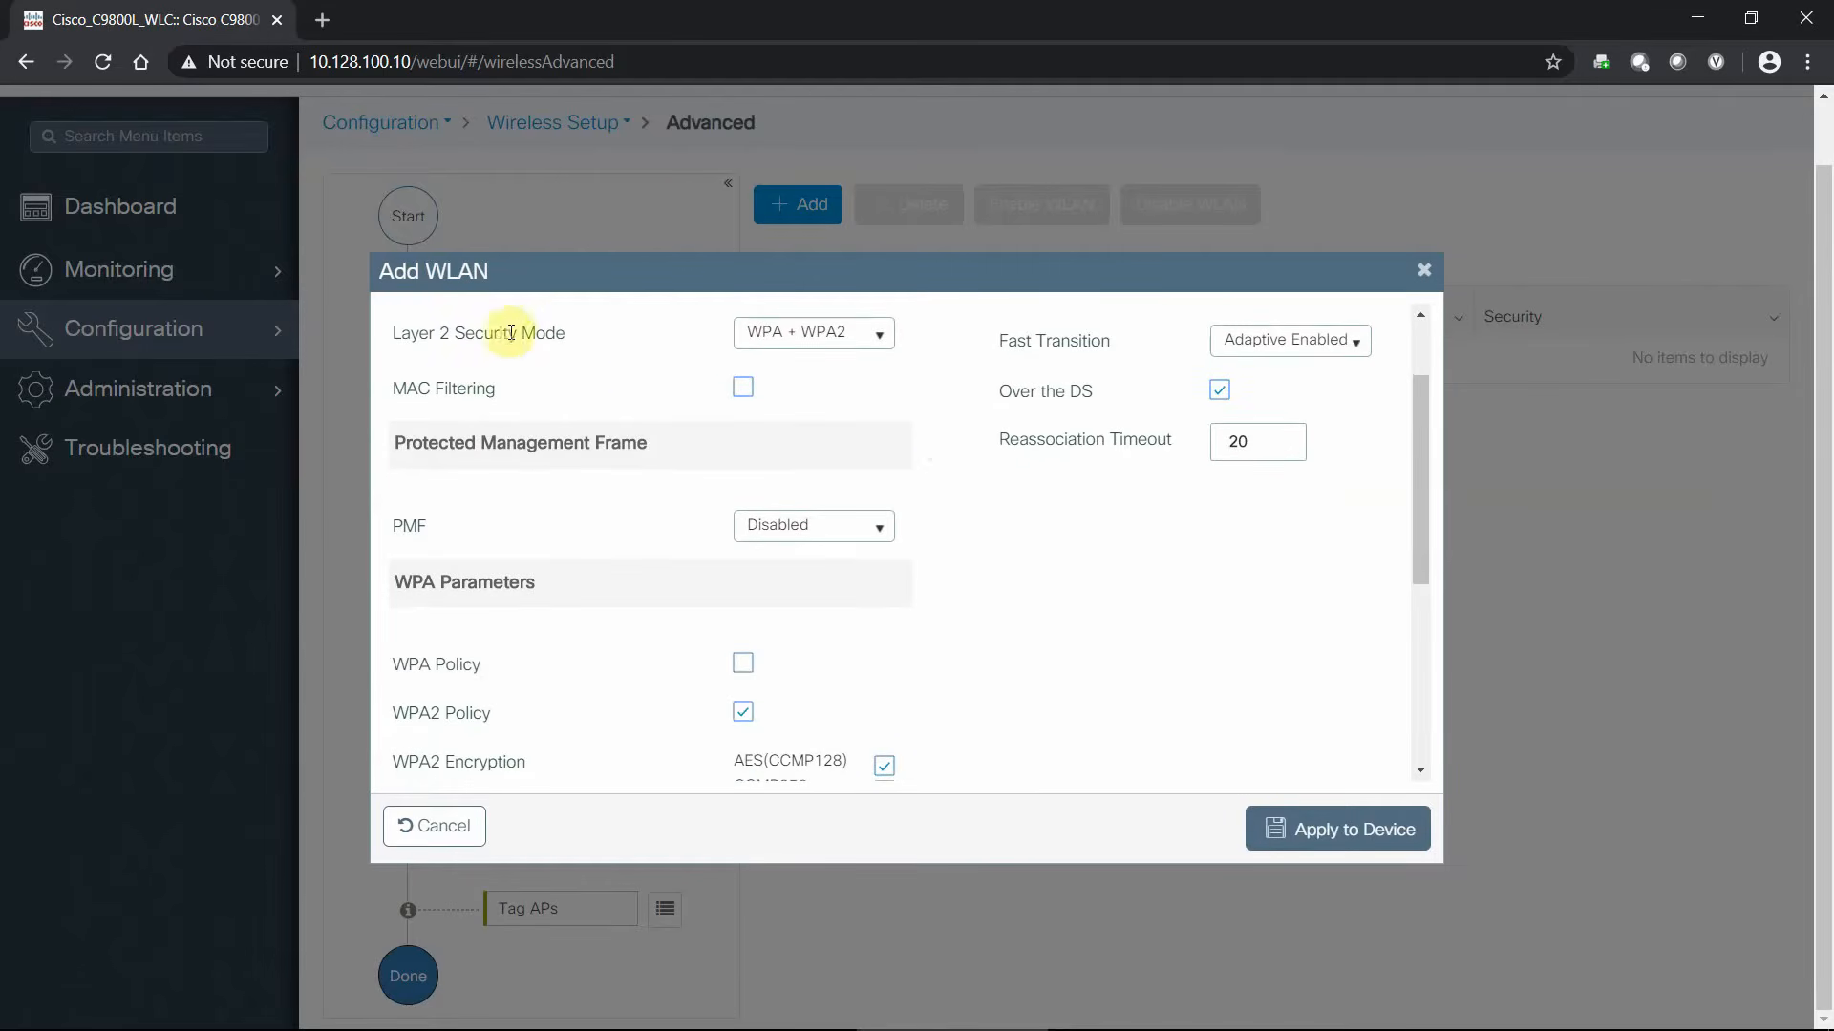
click(877, 333)
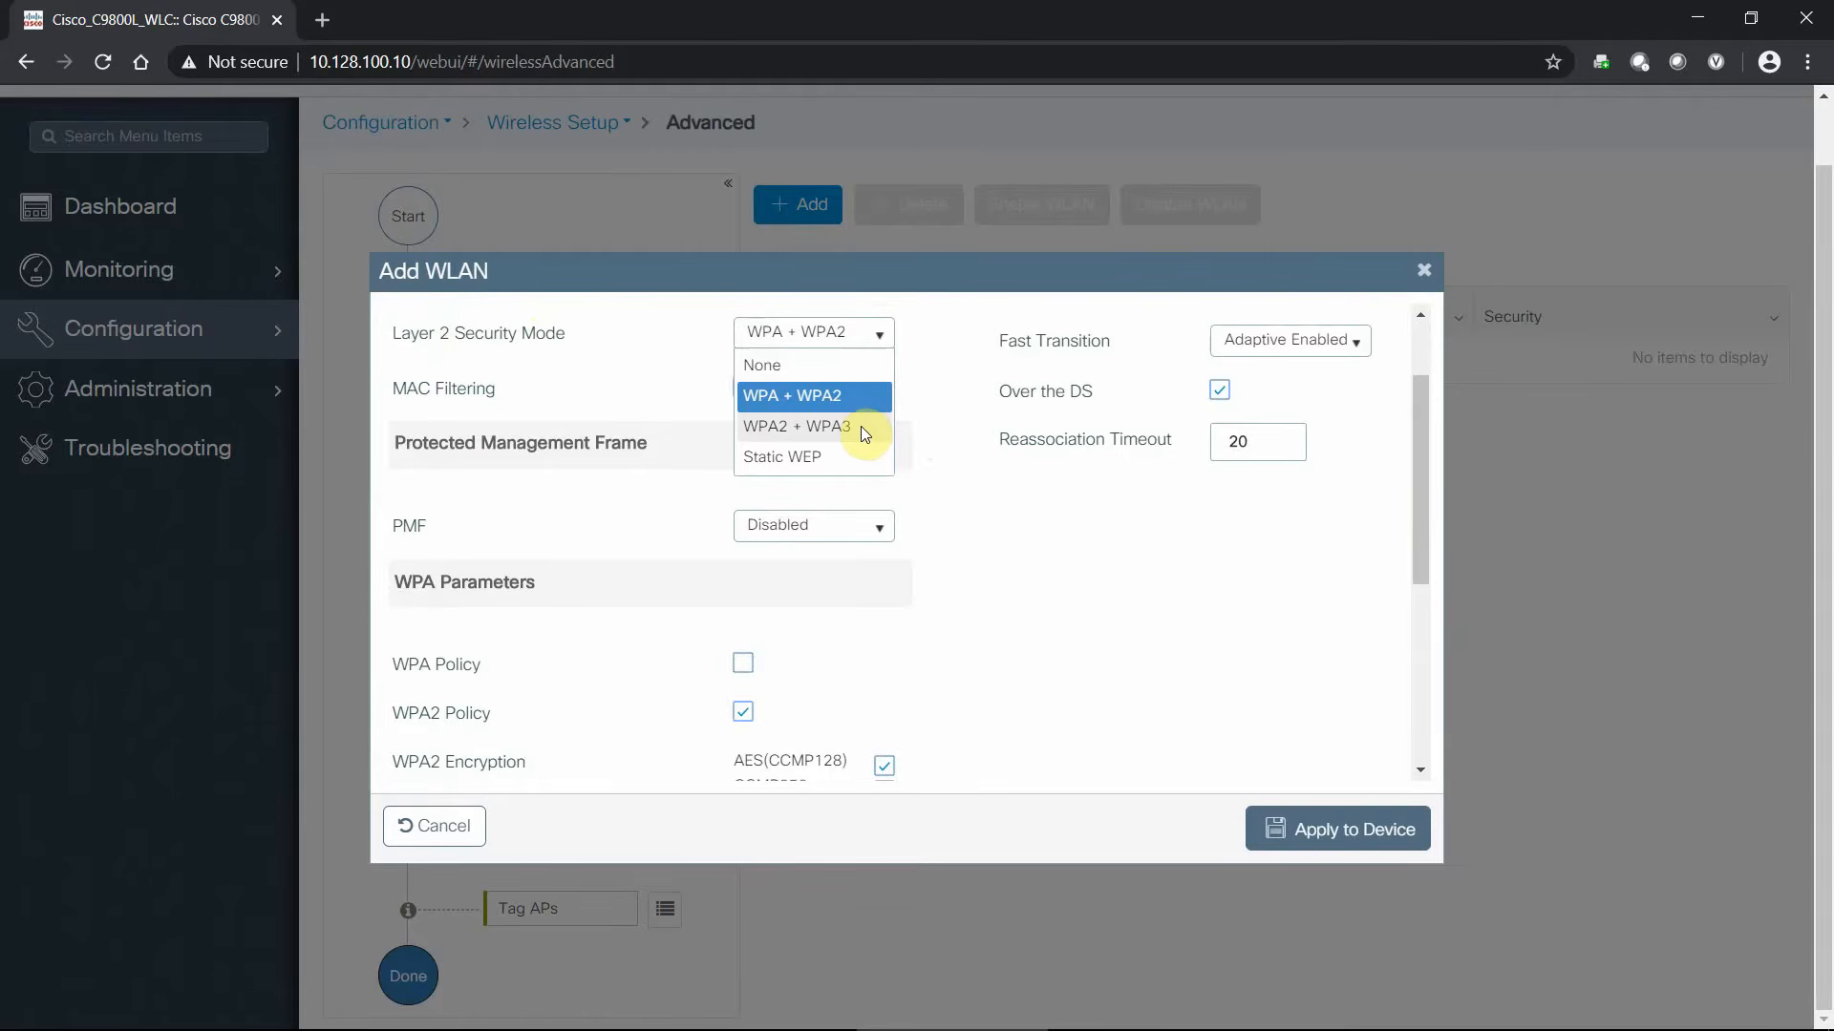
click(861, 426)
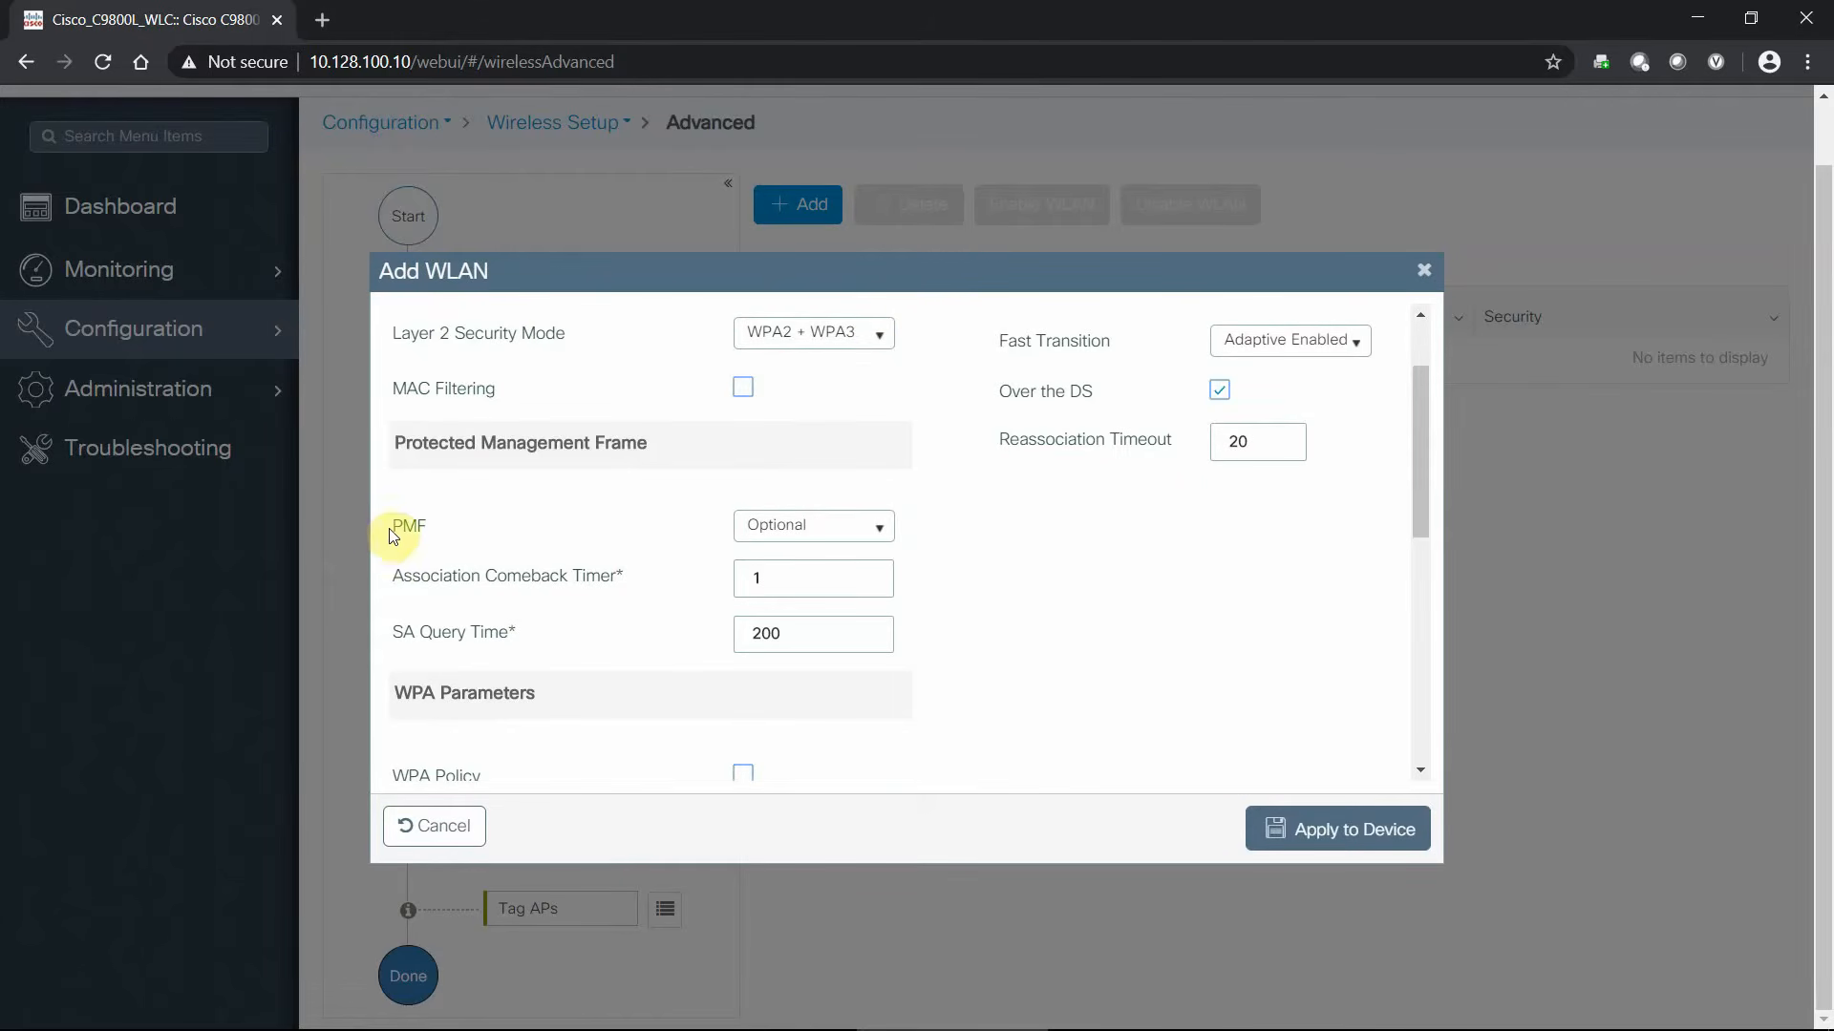
drag(392, 526, 423, 527)
click(503, 535)
click(877, 536)
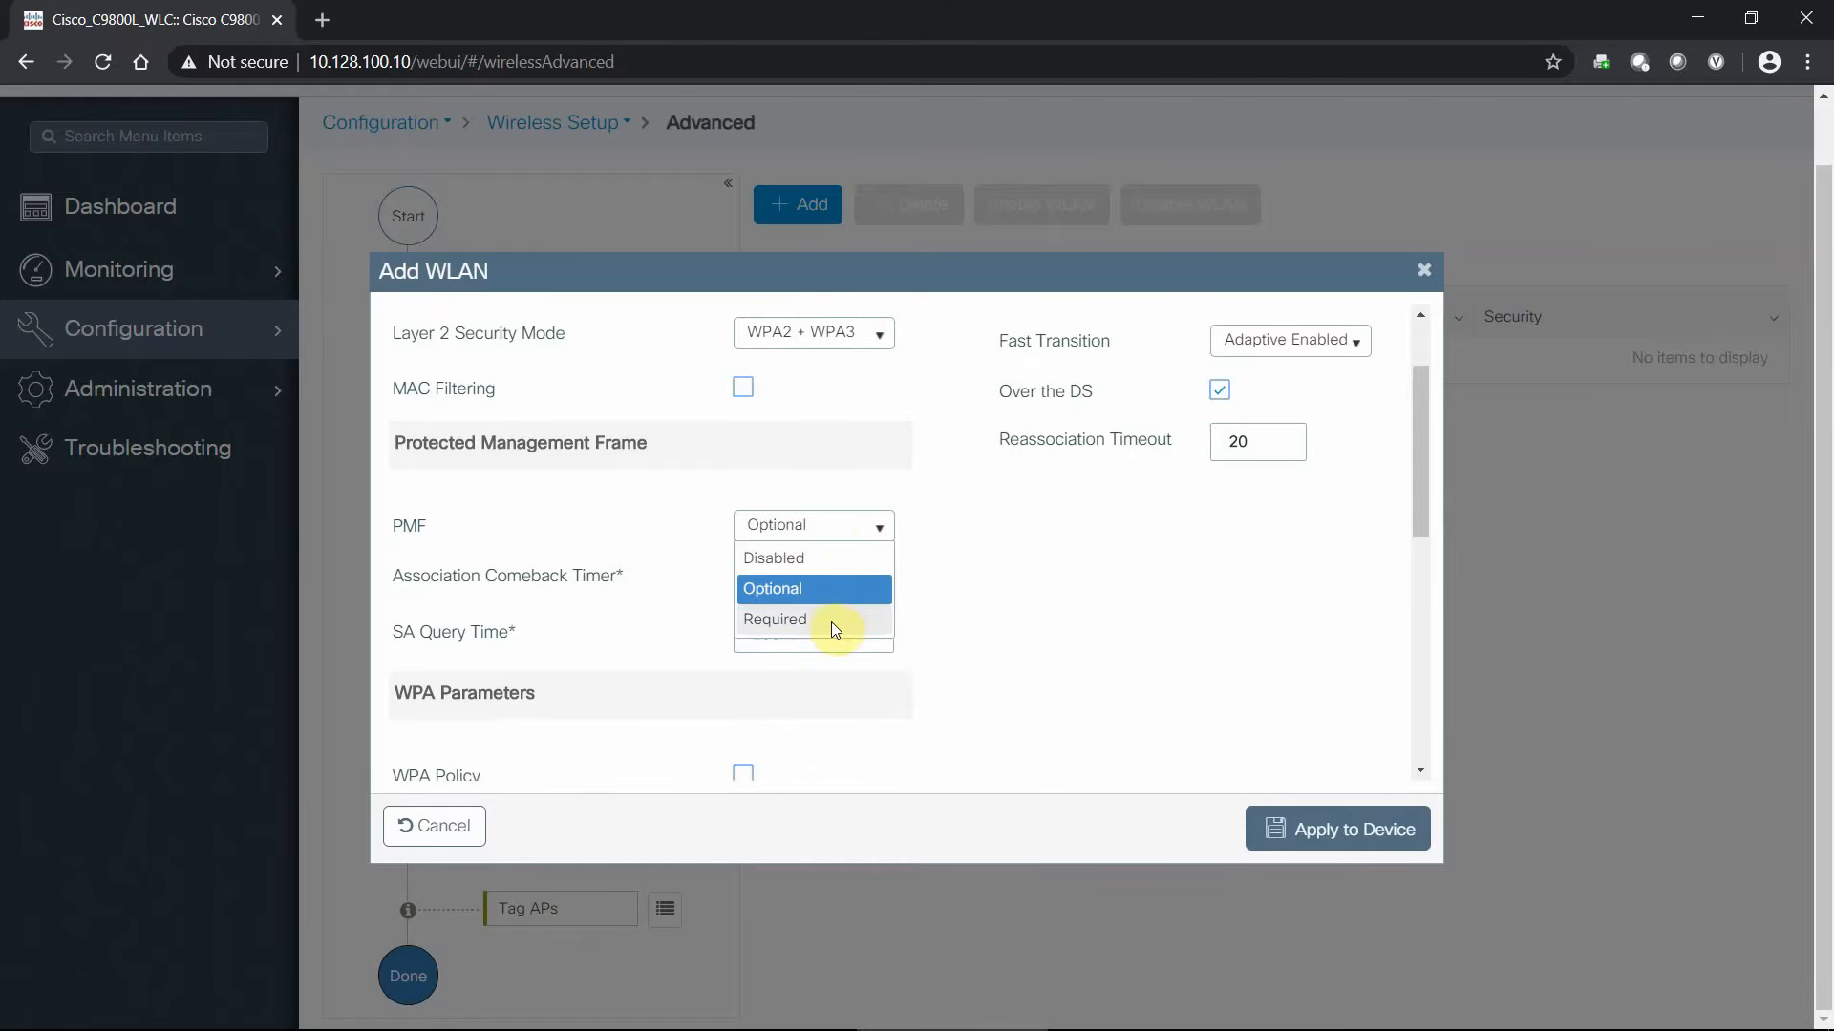
click(953, 482)
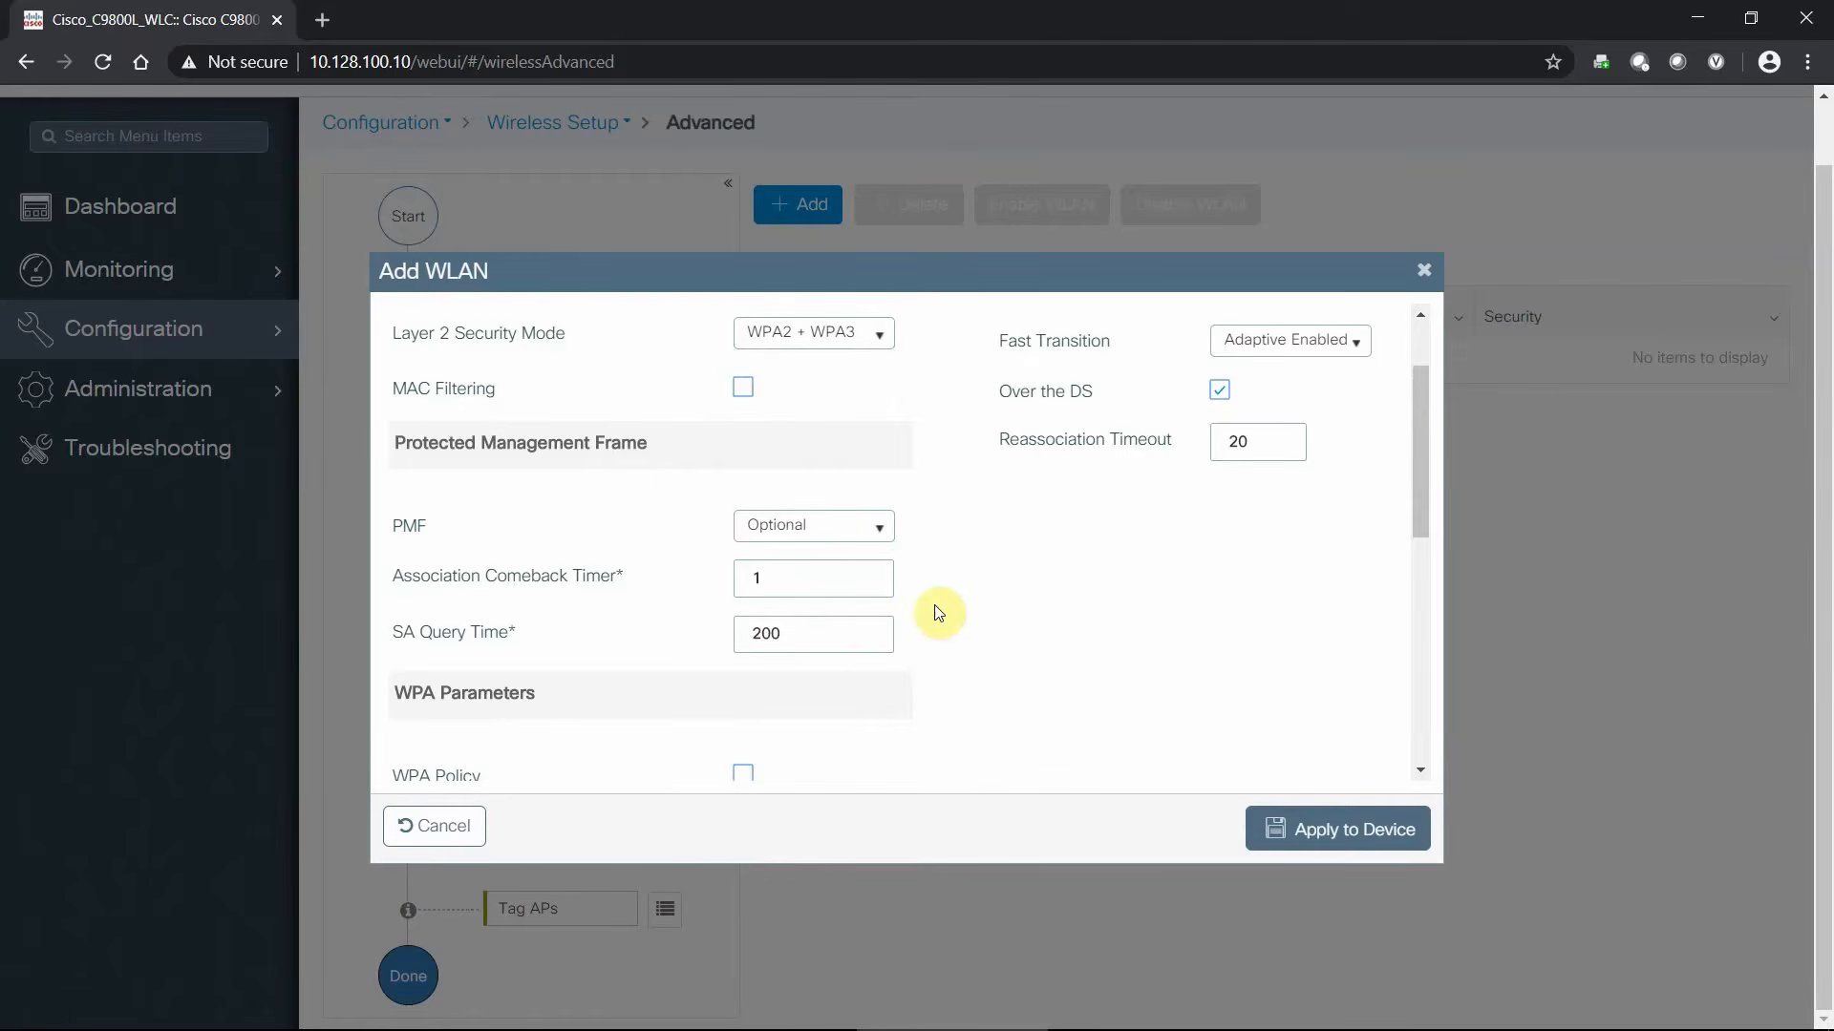
click(944, 492)
click(874, 336)
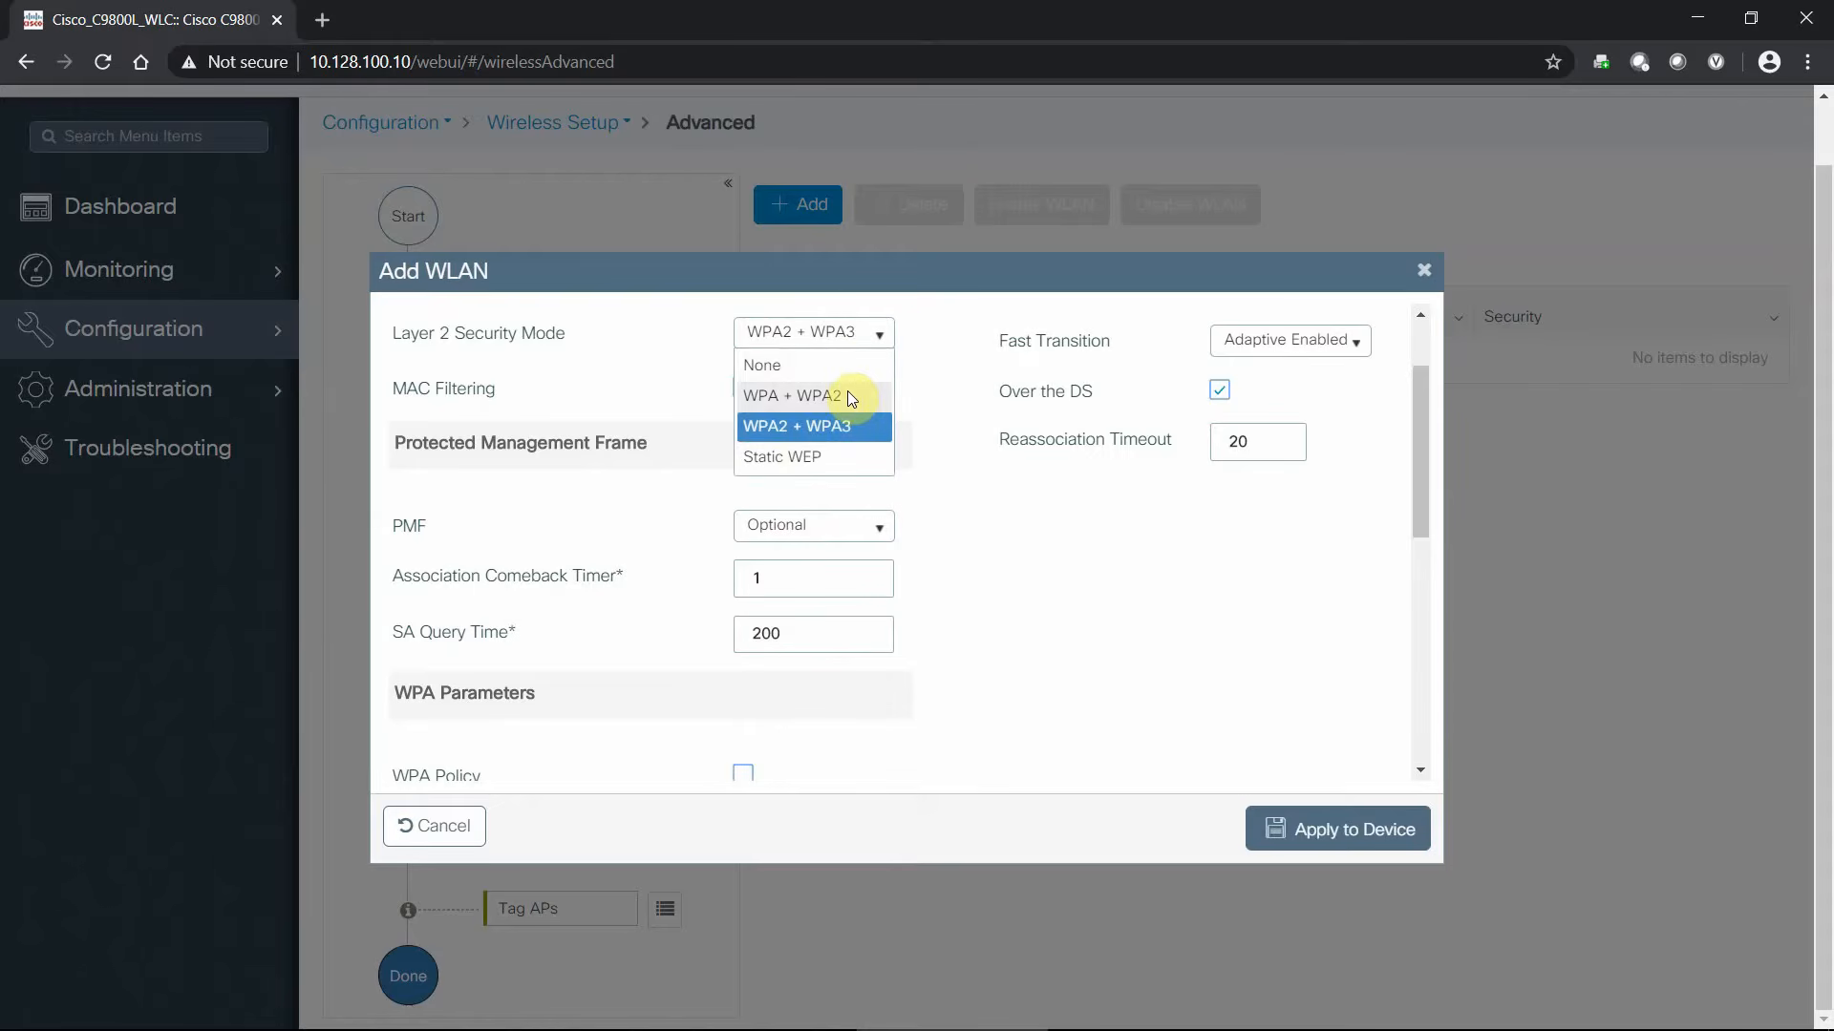
click(846, 395)
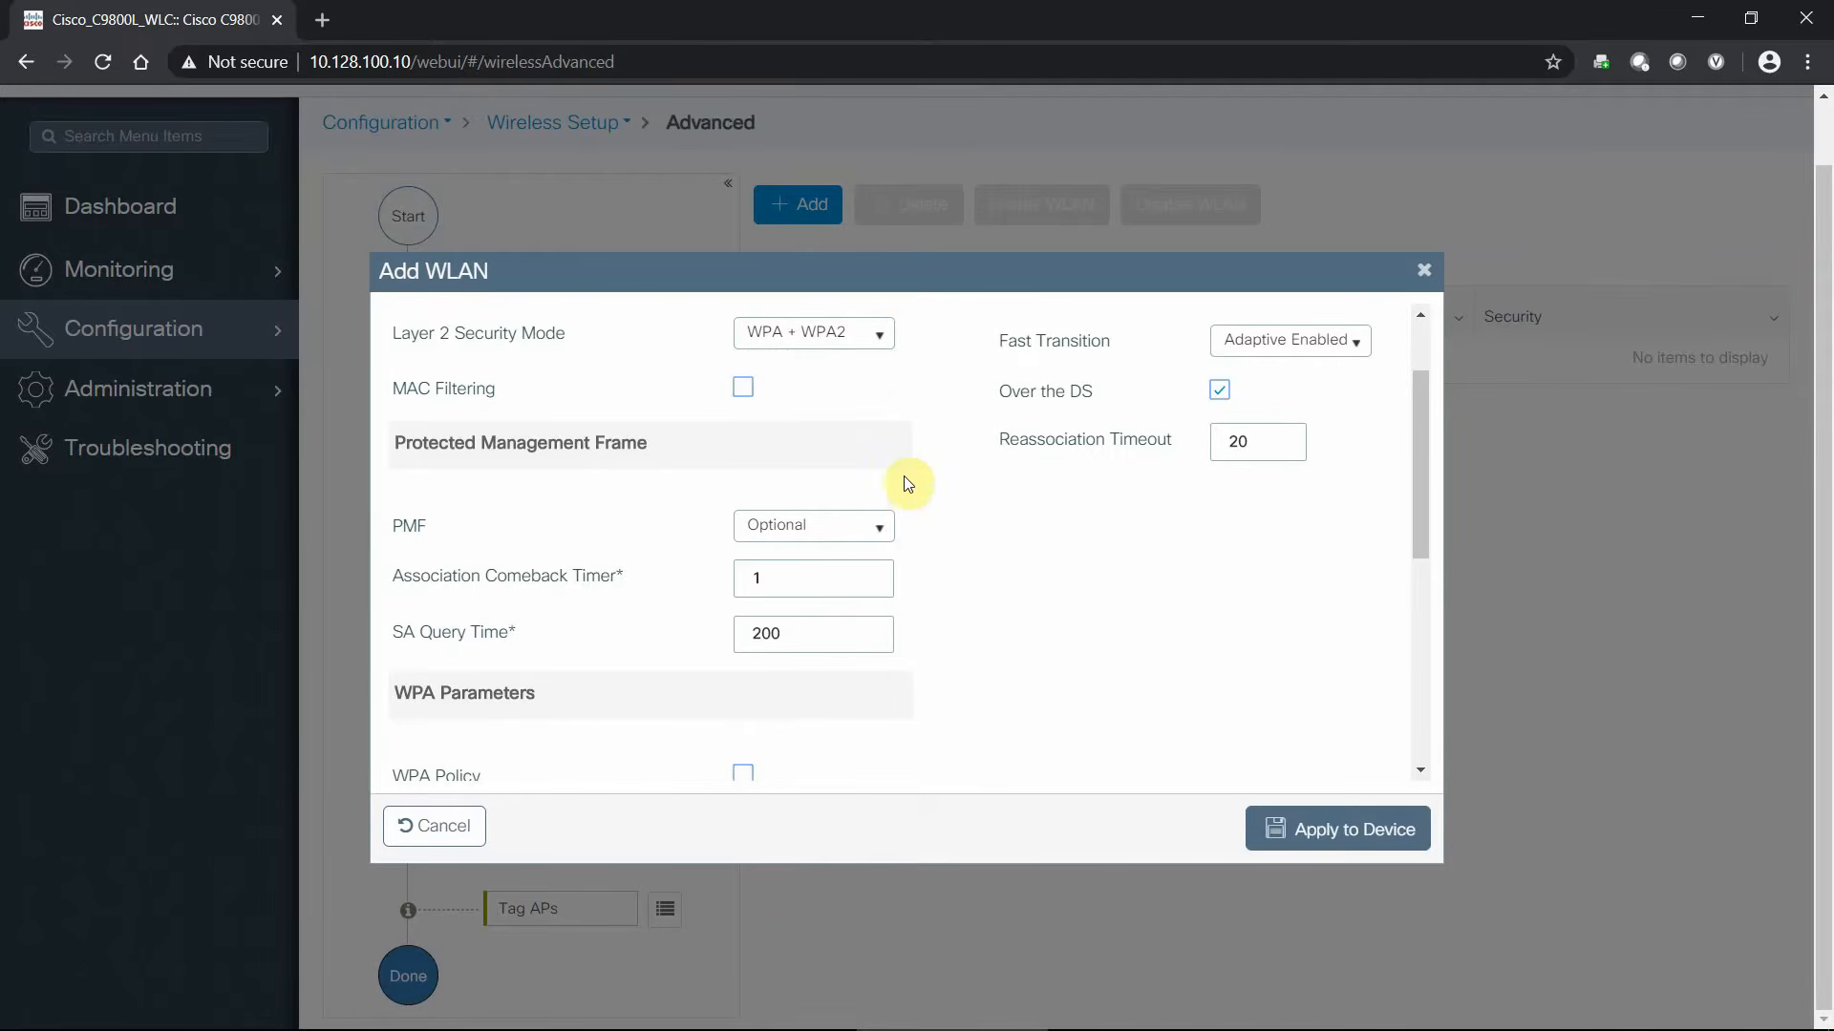
click(888, 535)
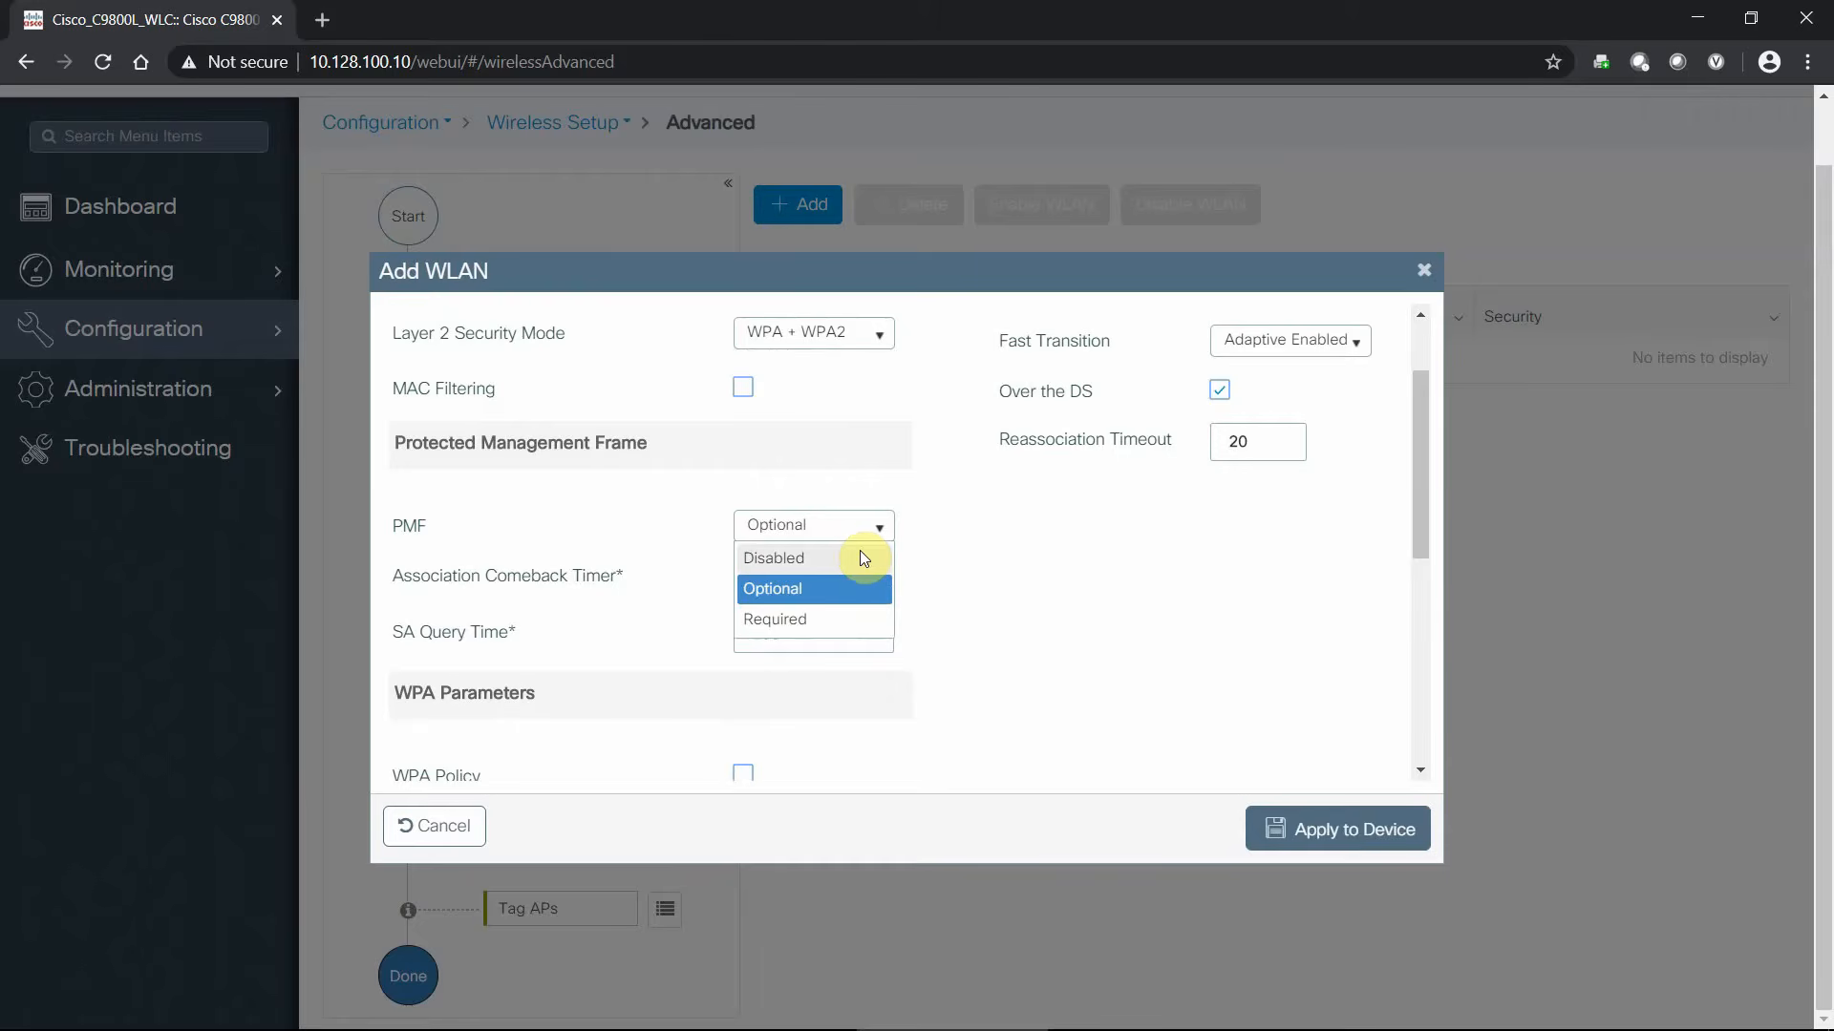
click(864, 559)
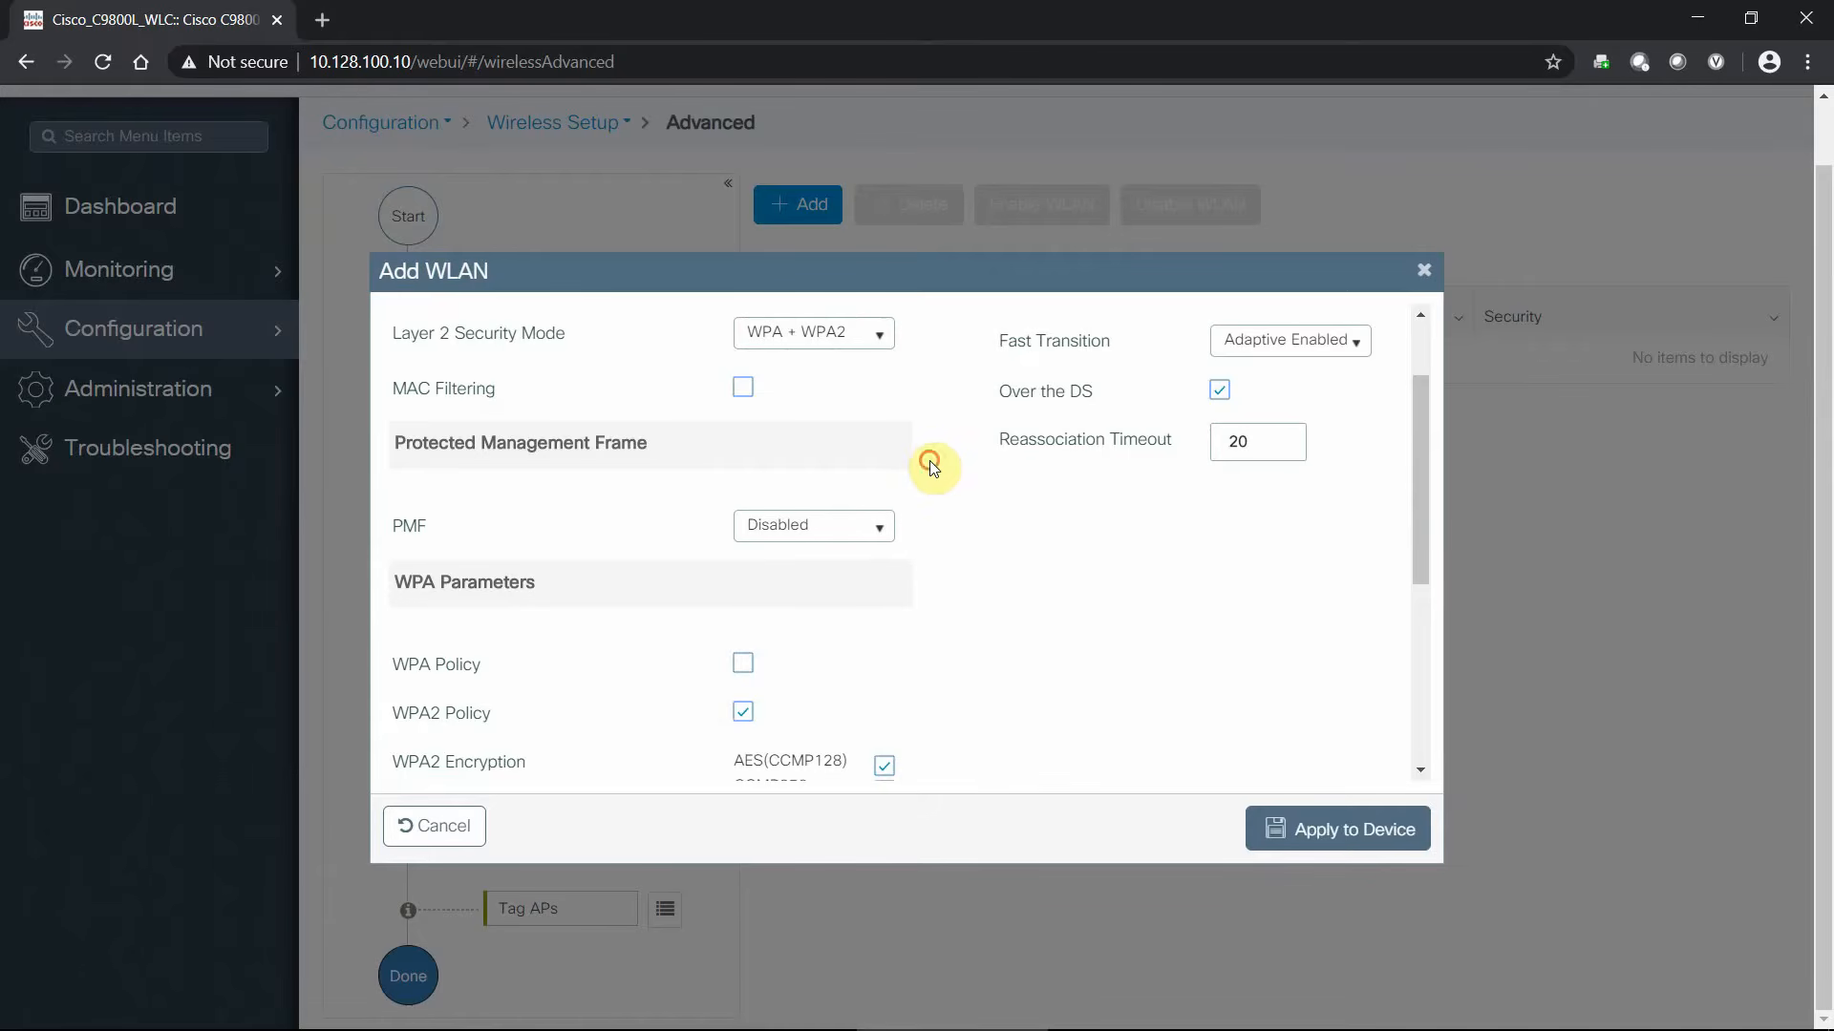
- Replace 802.1x with PSK key management and enter the pre-shared key, revealing it to check
scroll(932, 465, down, 4)
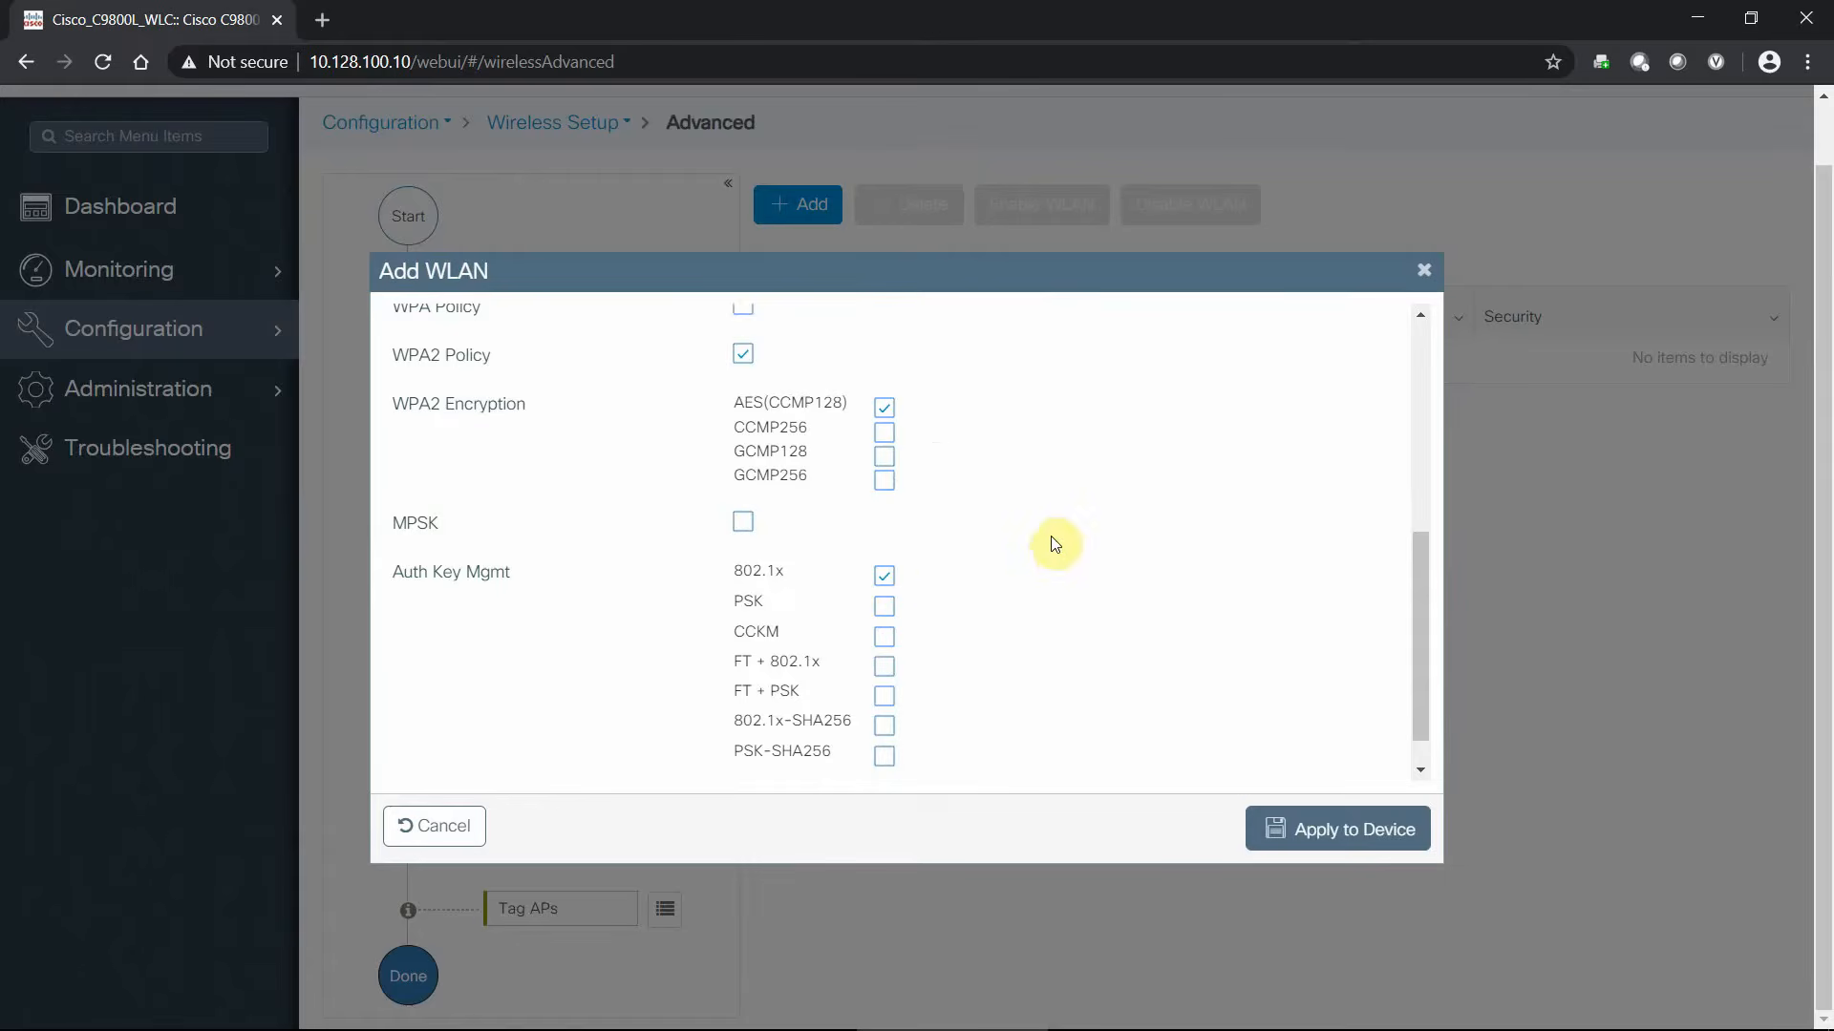
click(883, 604)
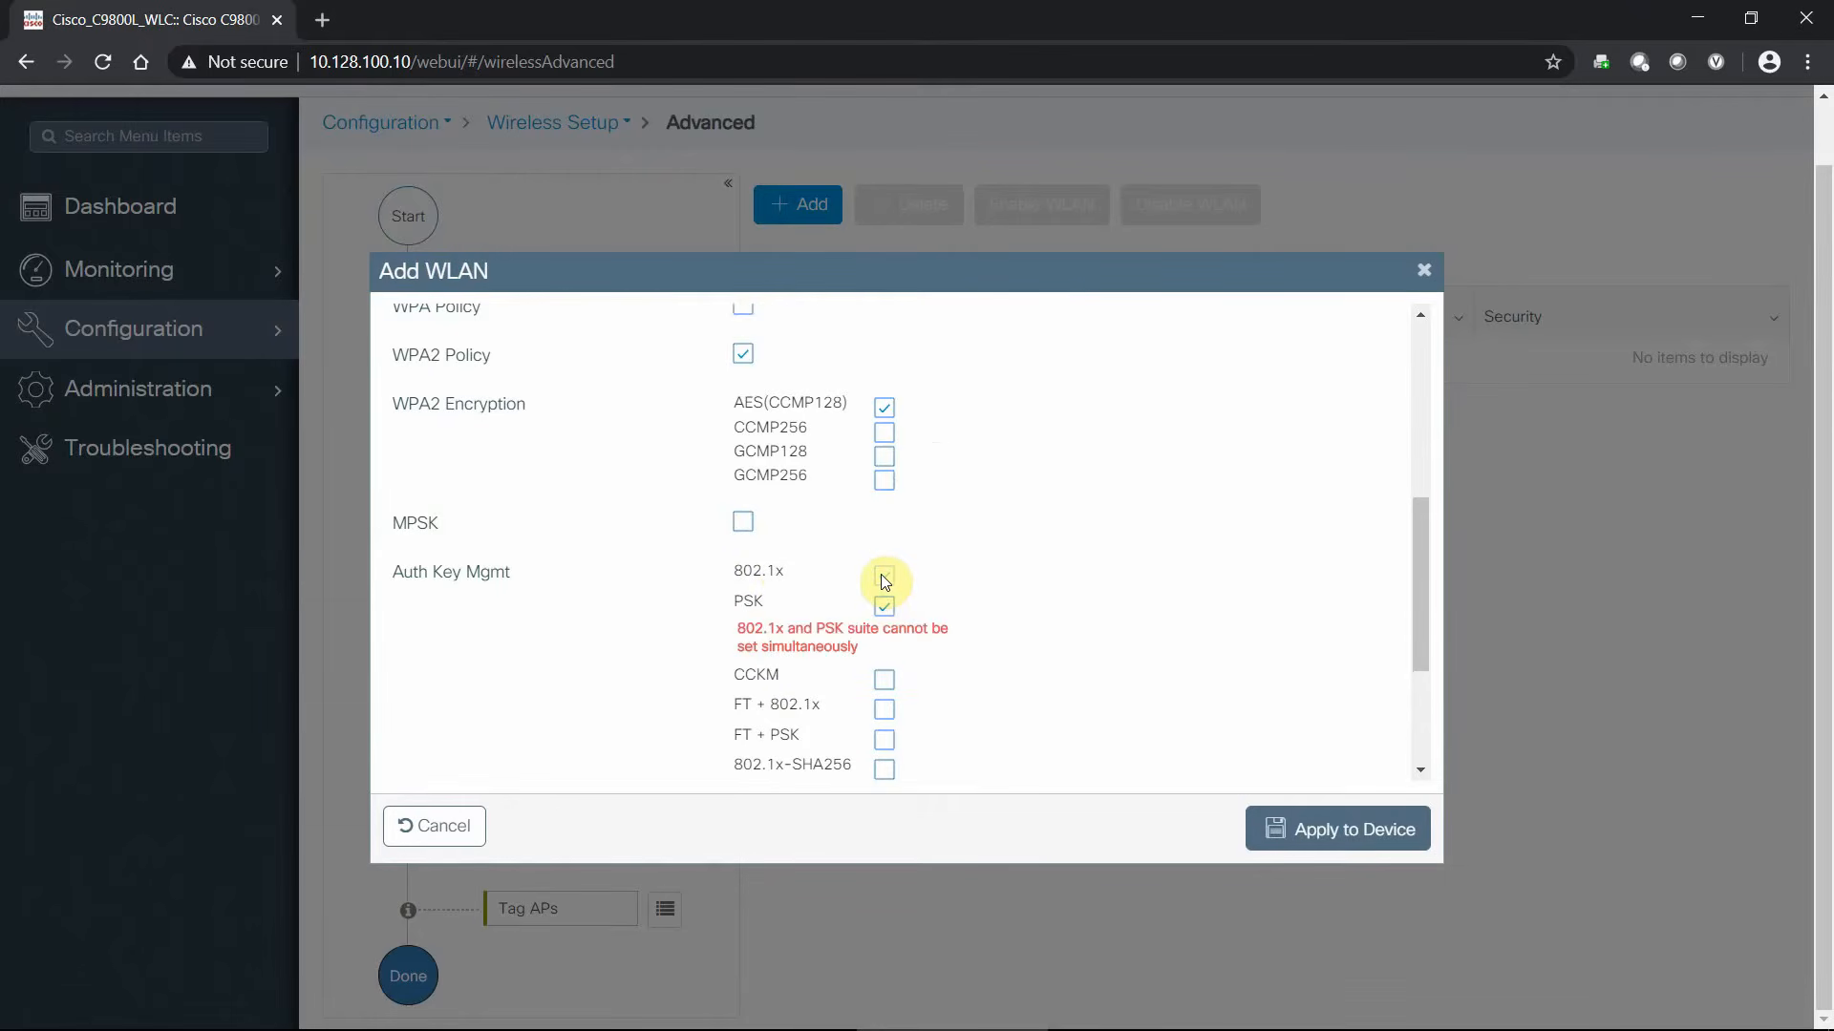
click(886, 577)
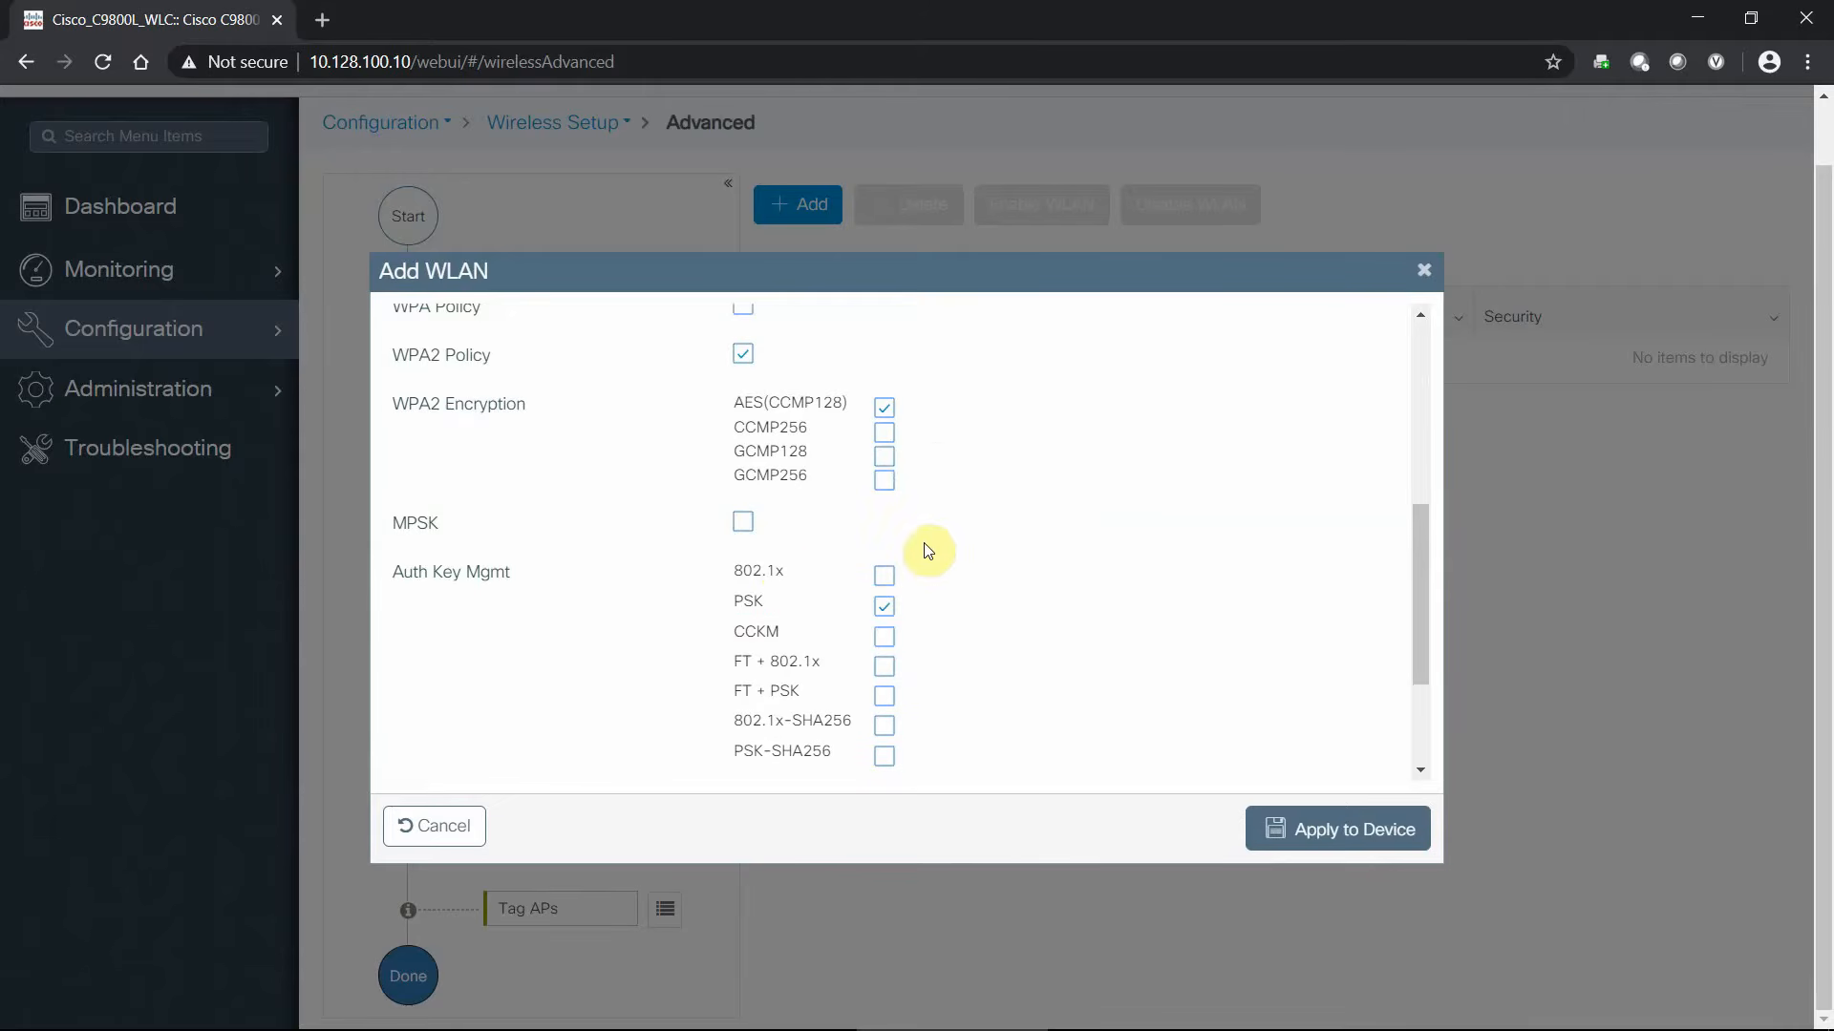
scroll(943, 563, down, 1)
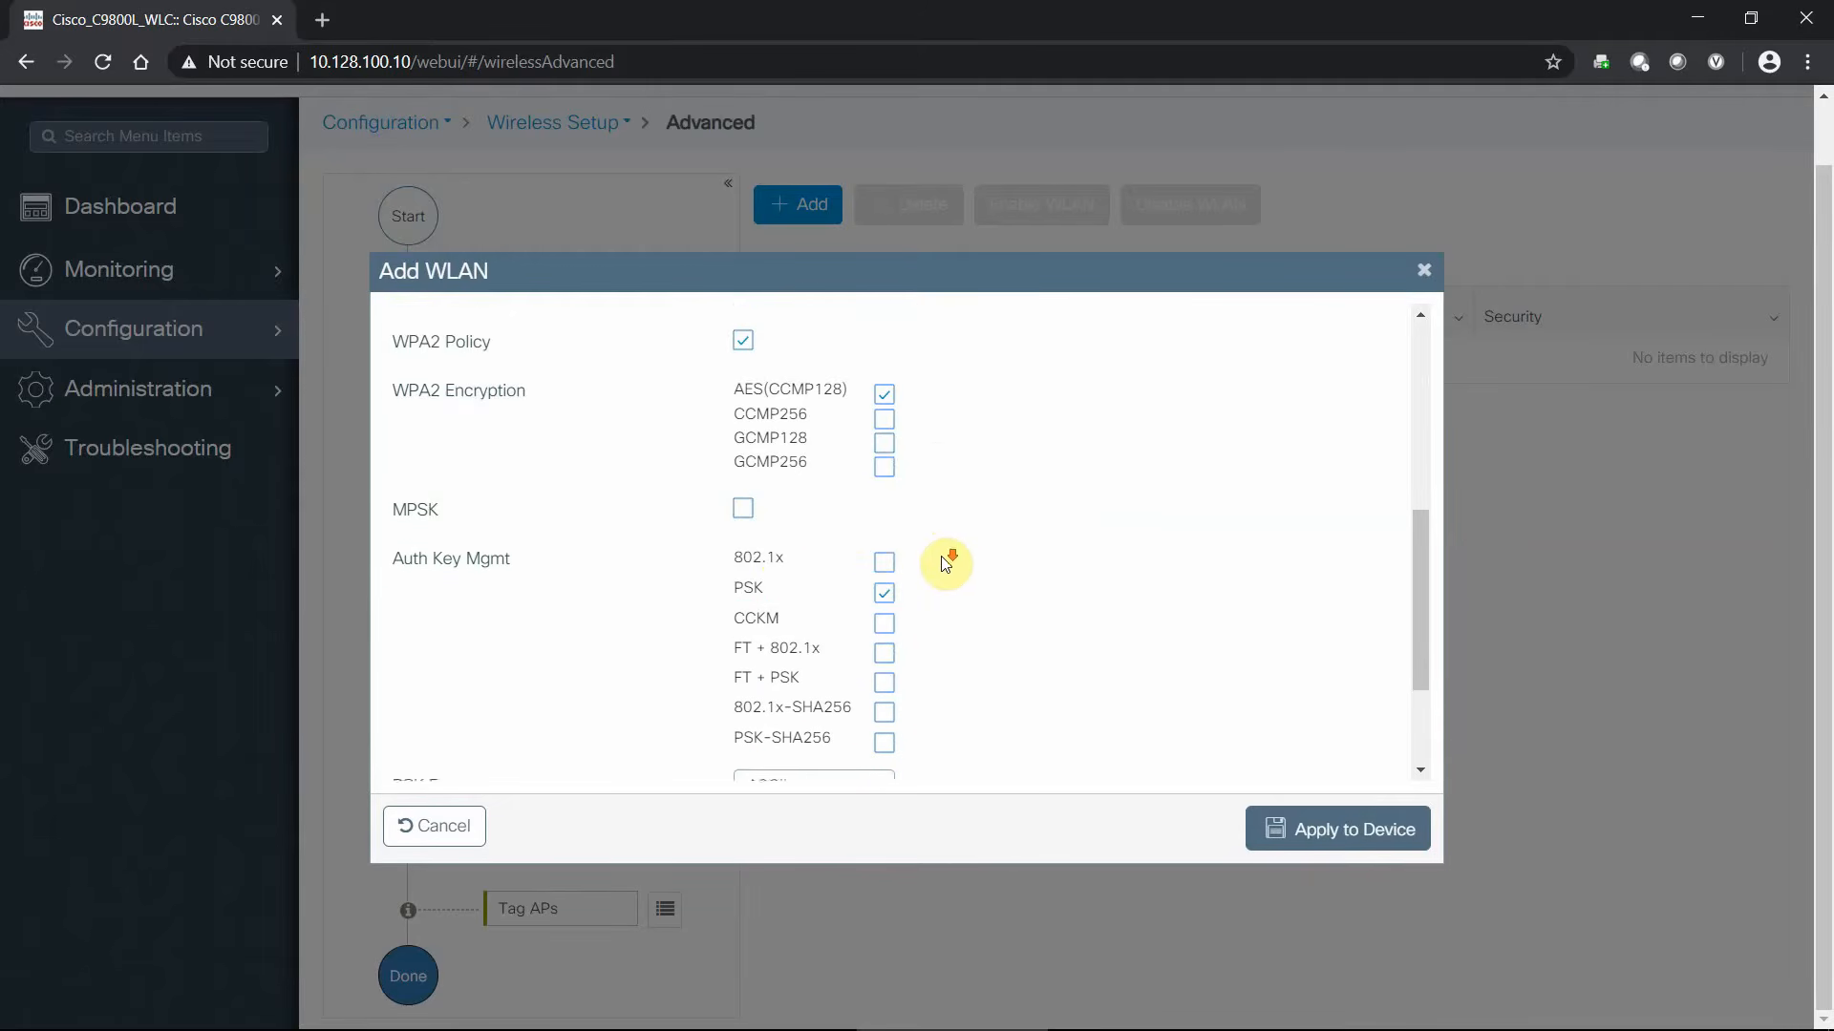
scroll(944, 564, down, 2)
click(812, 700)
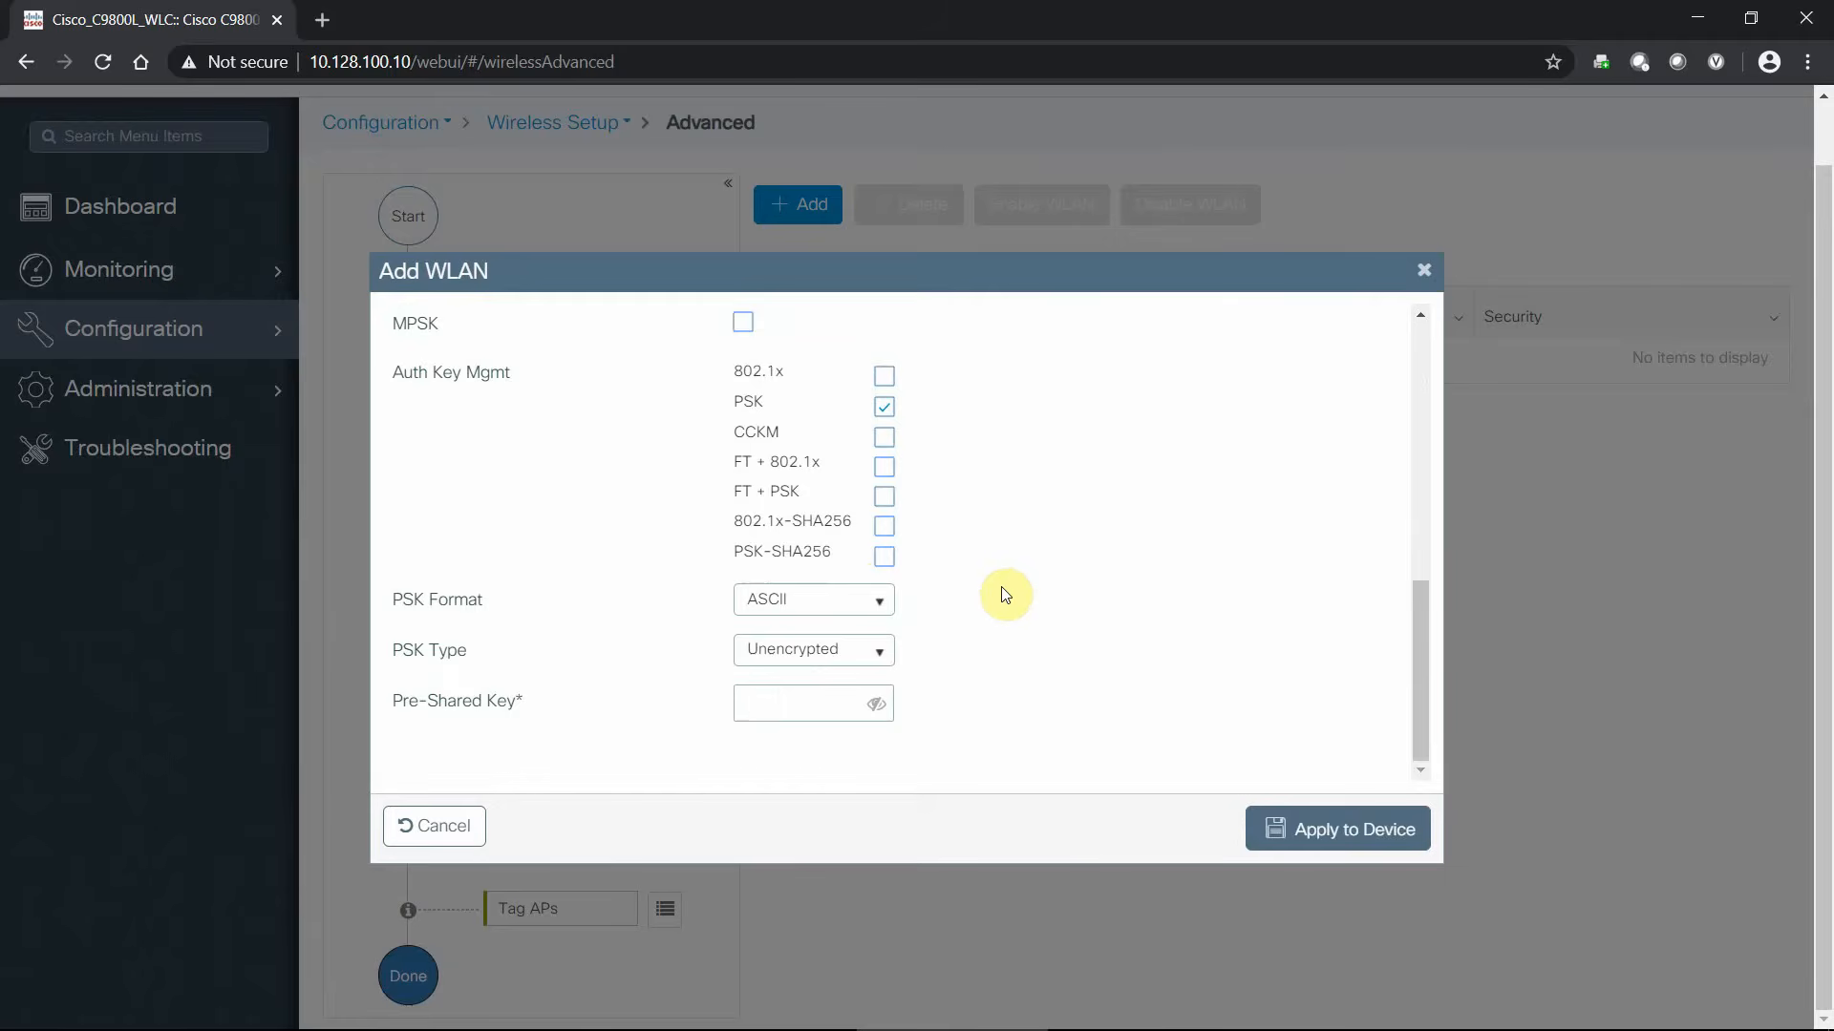
click(876, 704)
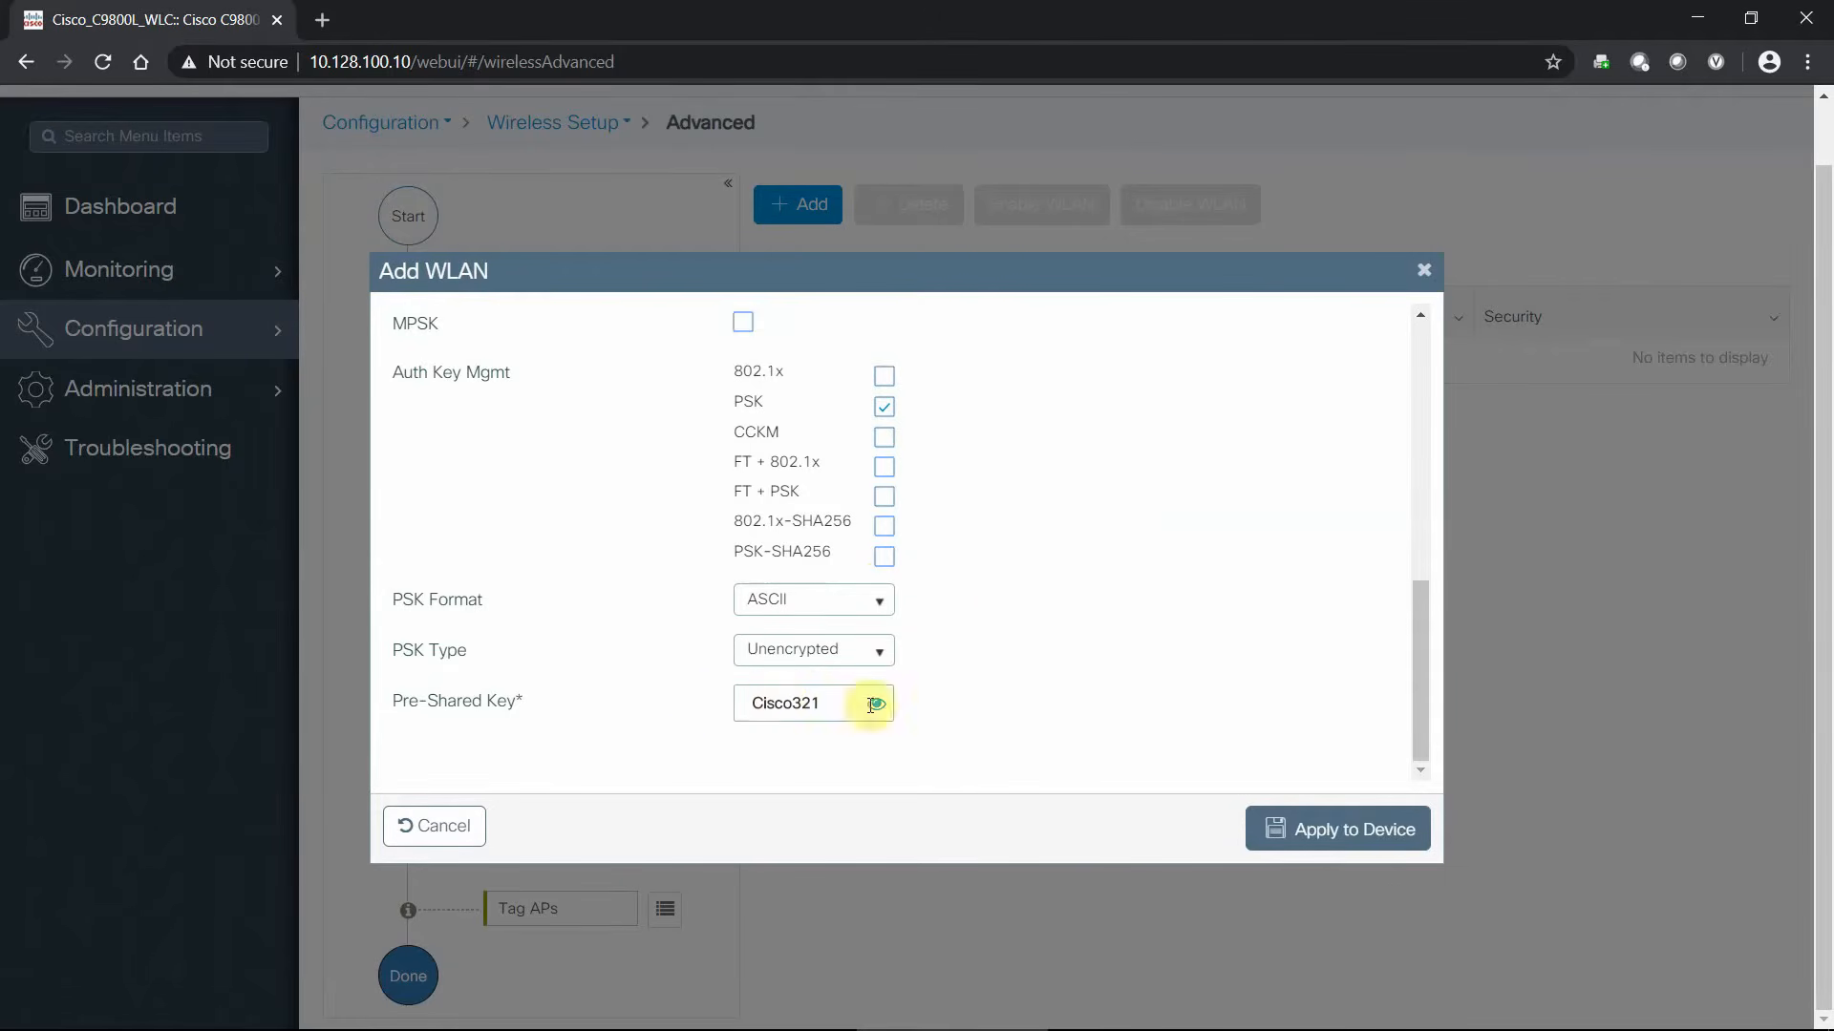
scroll(1070, 631, up, 10)
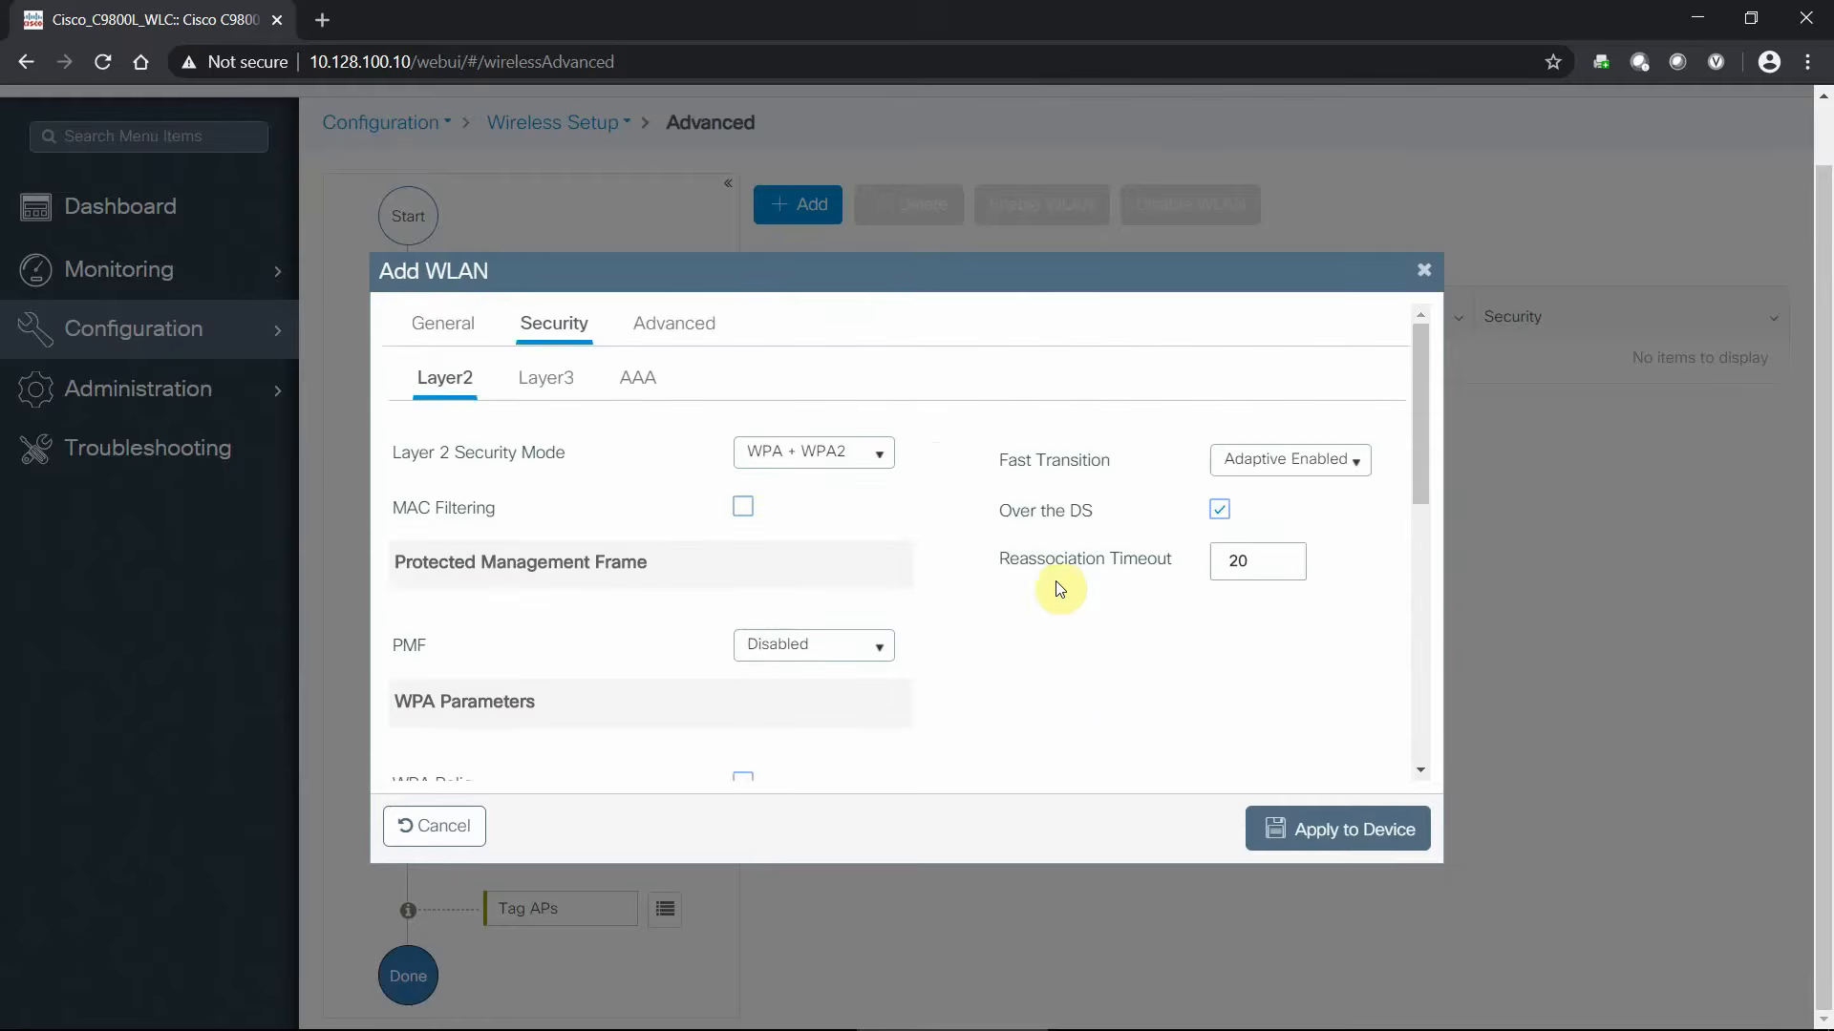
- Review the Layer3, AAA and Advanced settings, then apply WLAN Catalyst to the device
click(562, 462)
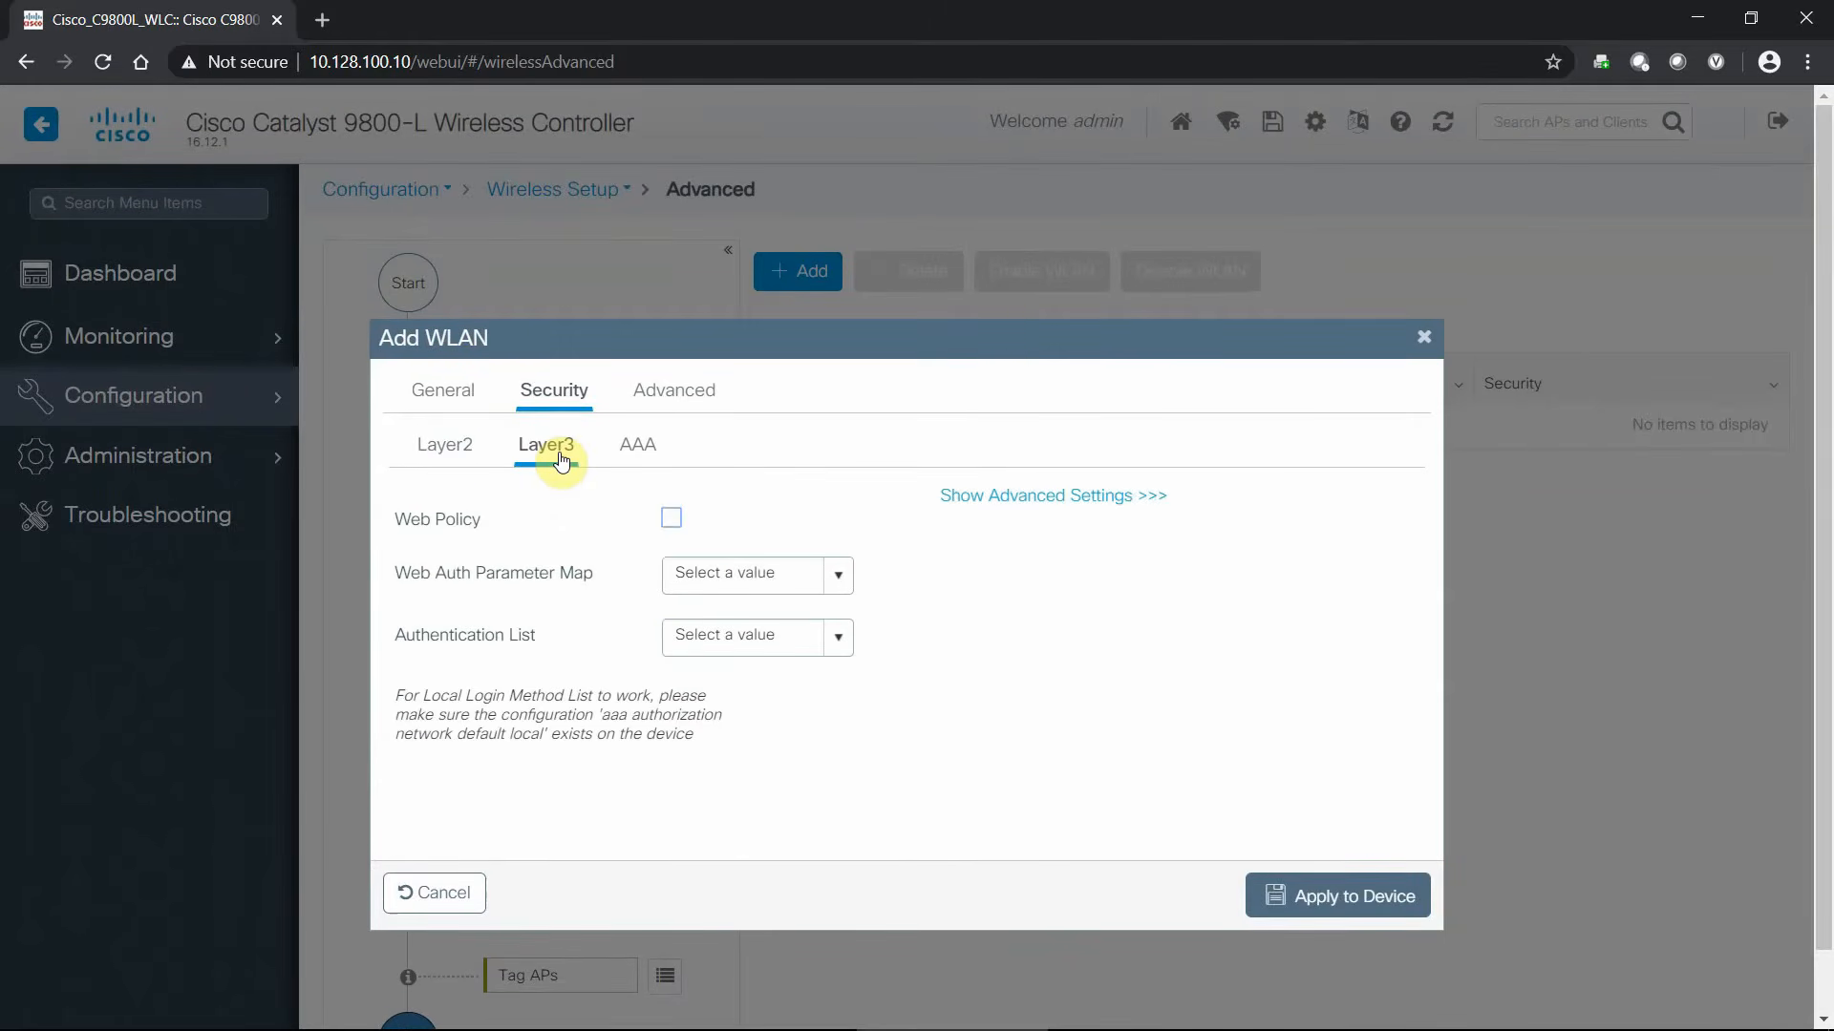
click(653, 445)
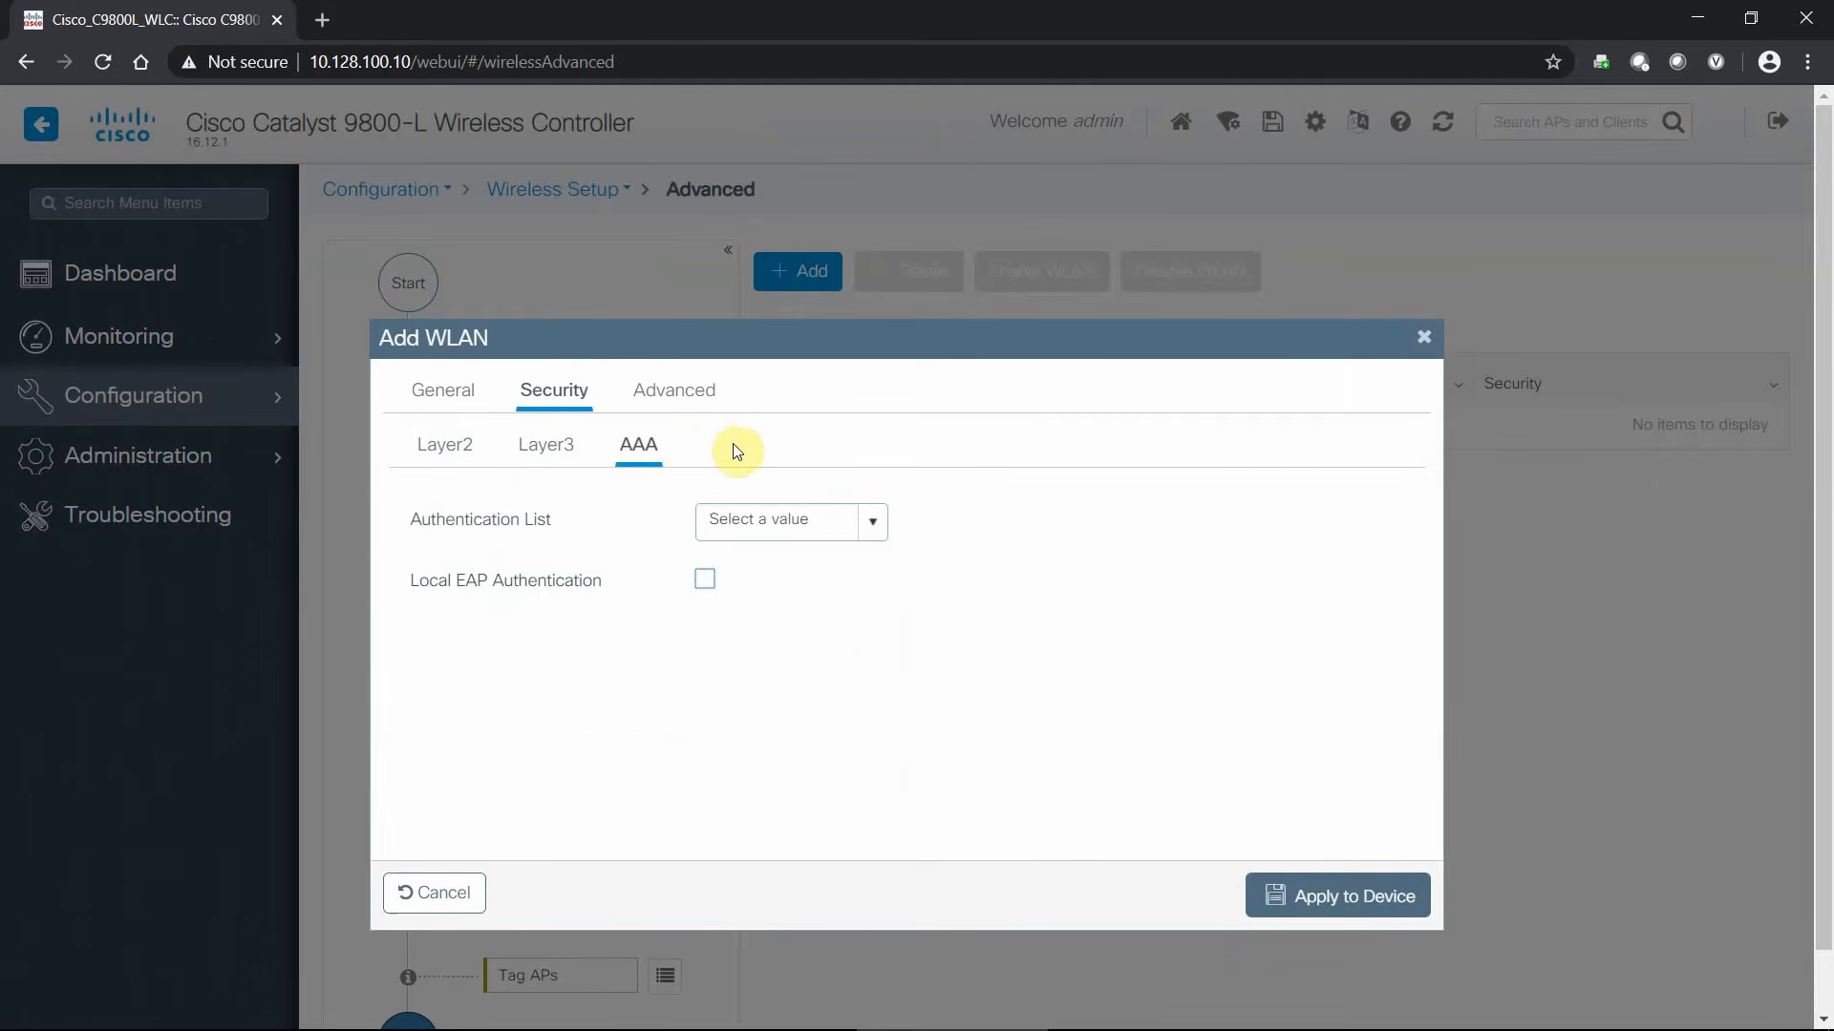
click(701, 397)
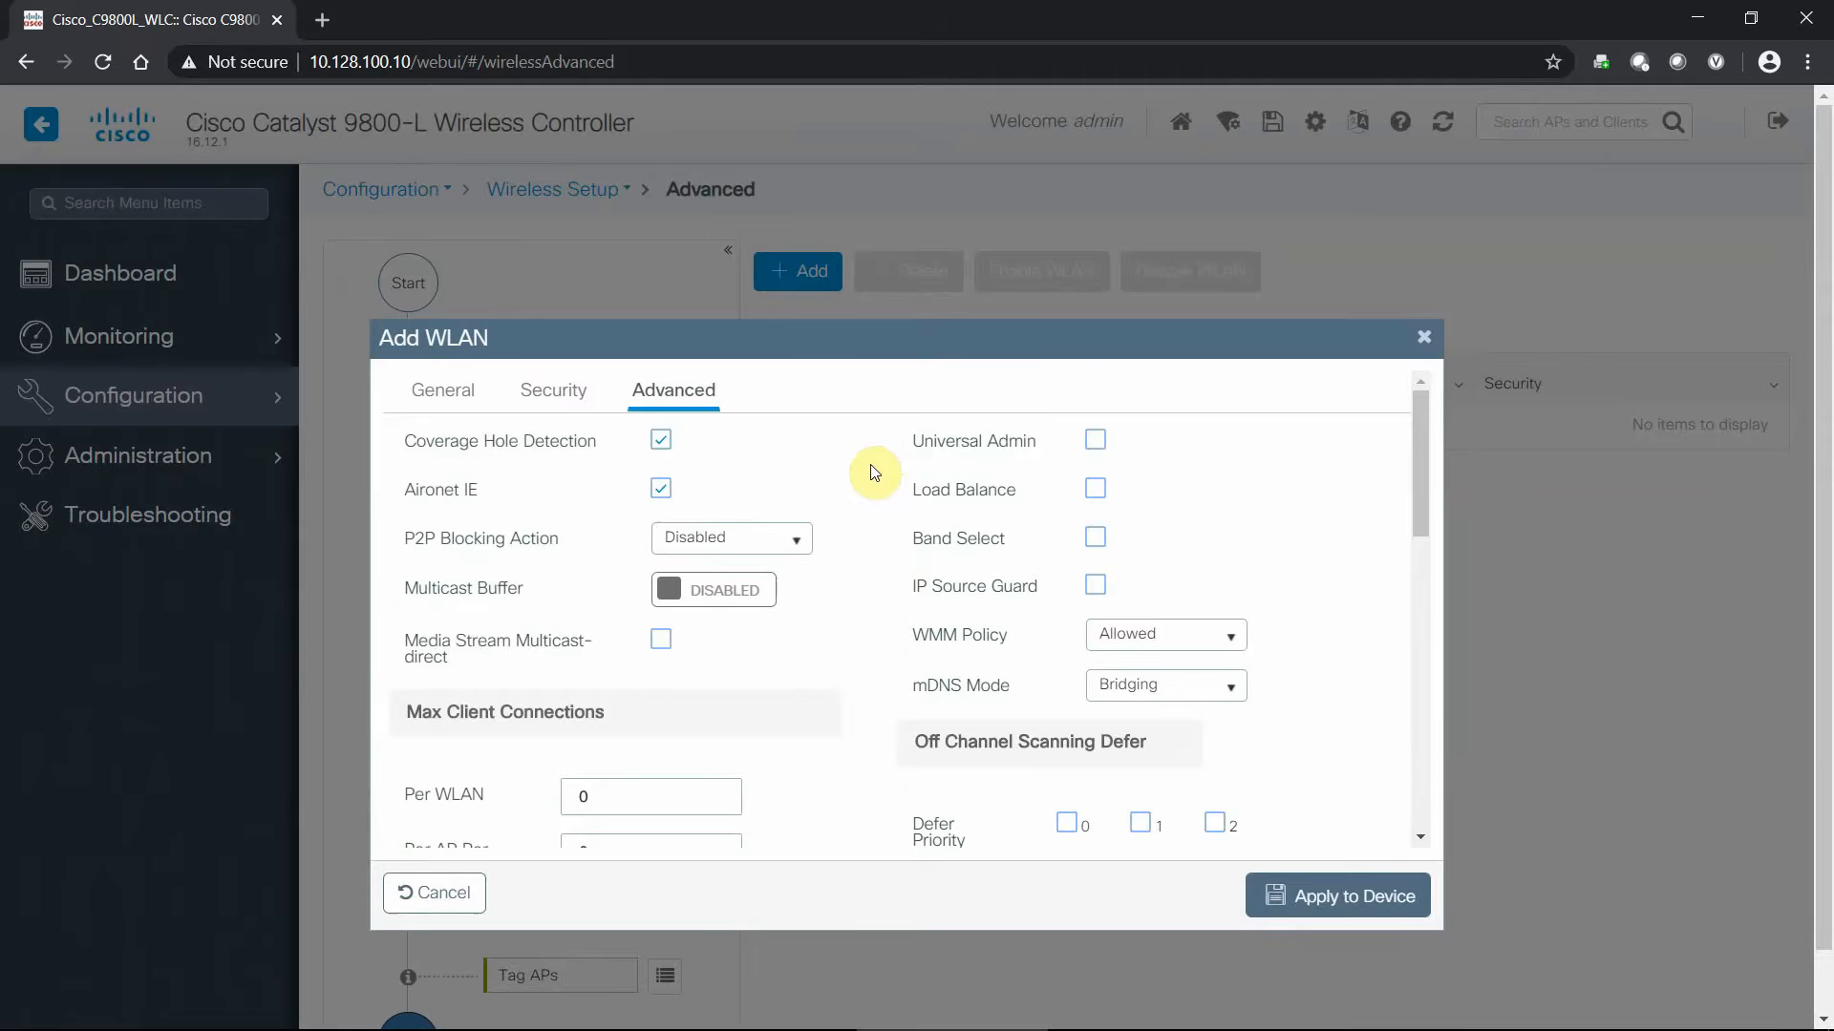
scroll(873, 472, down, 3)
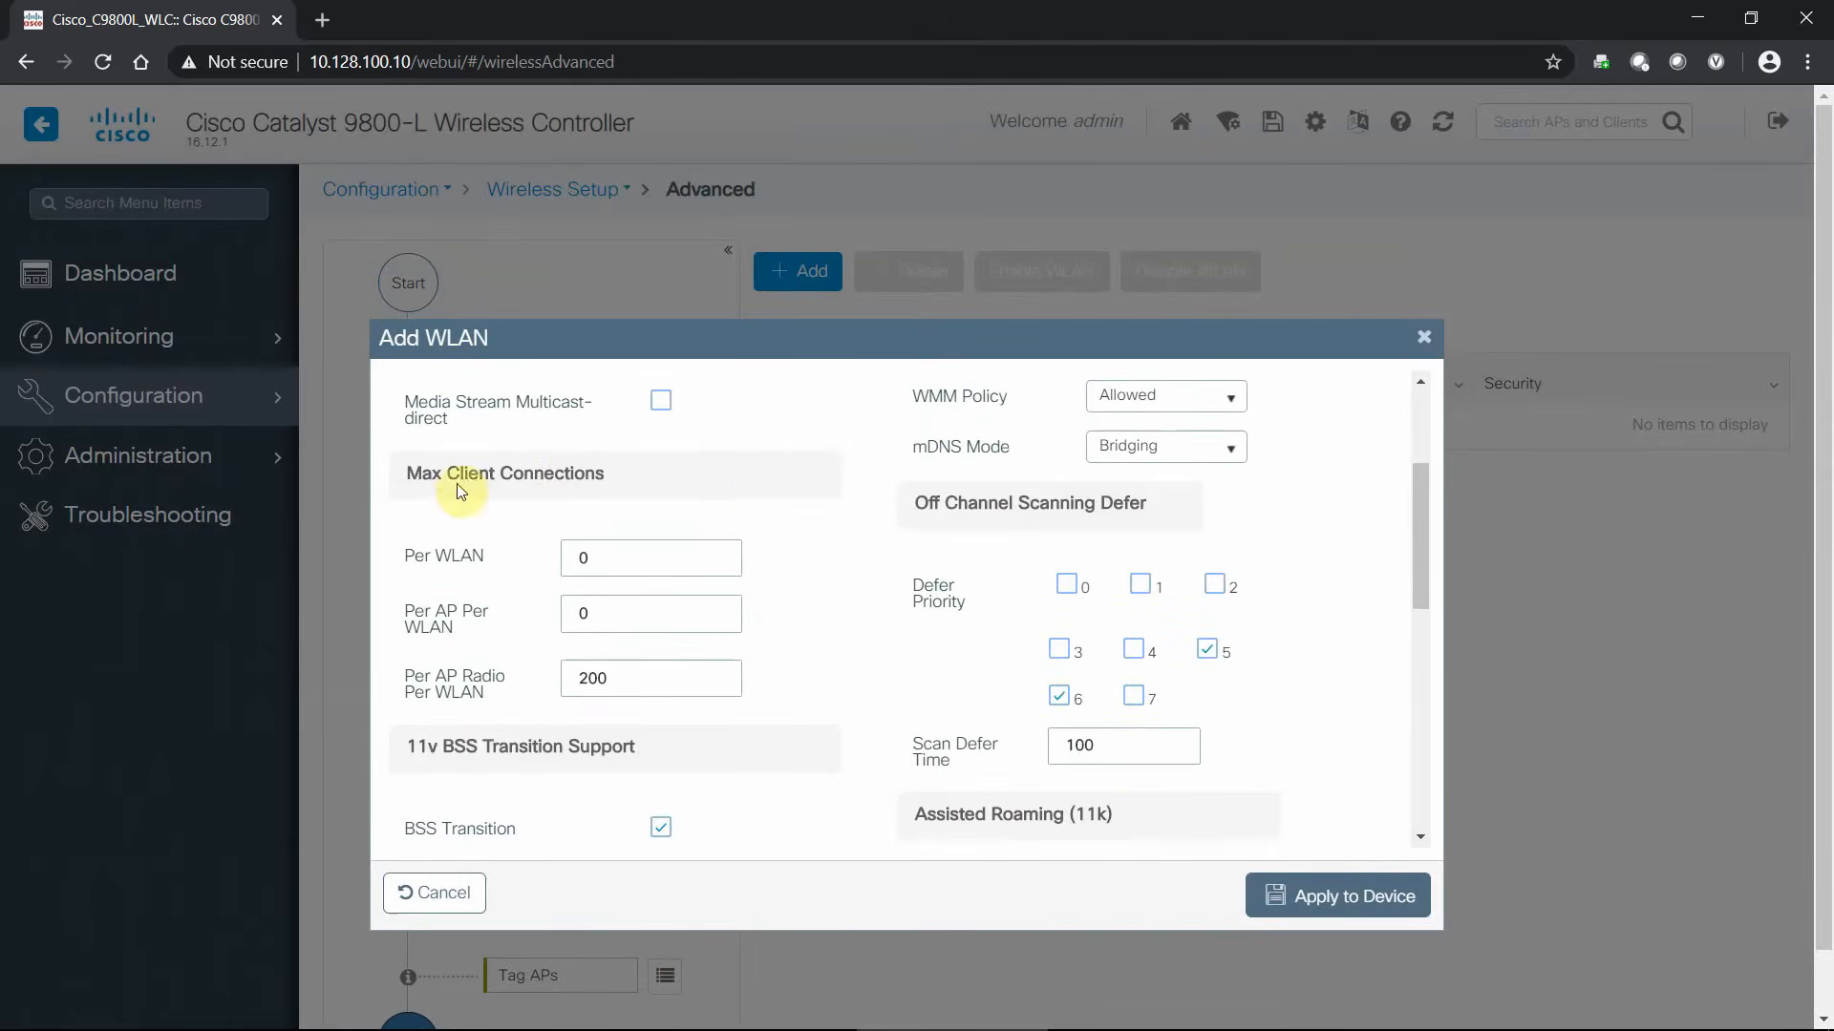
scroll(798, 515, down, 10)
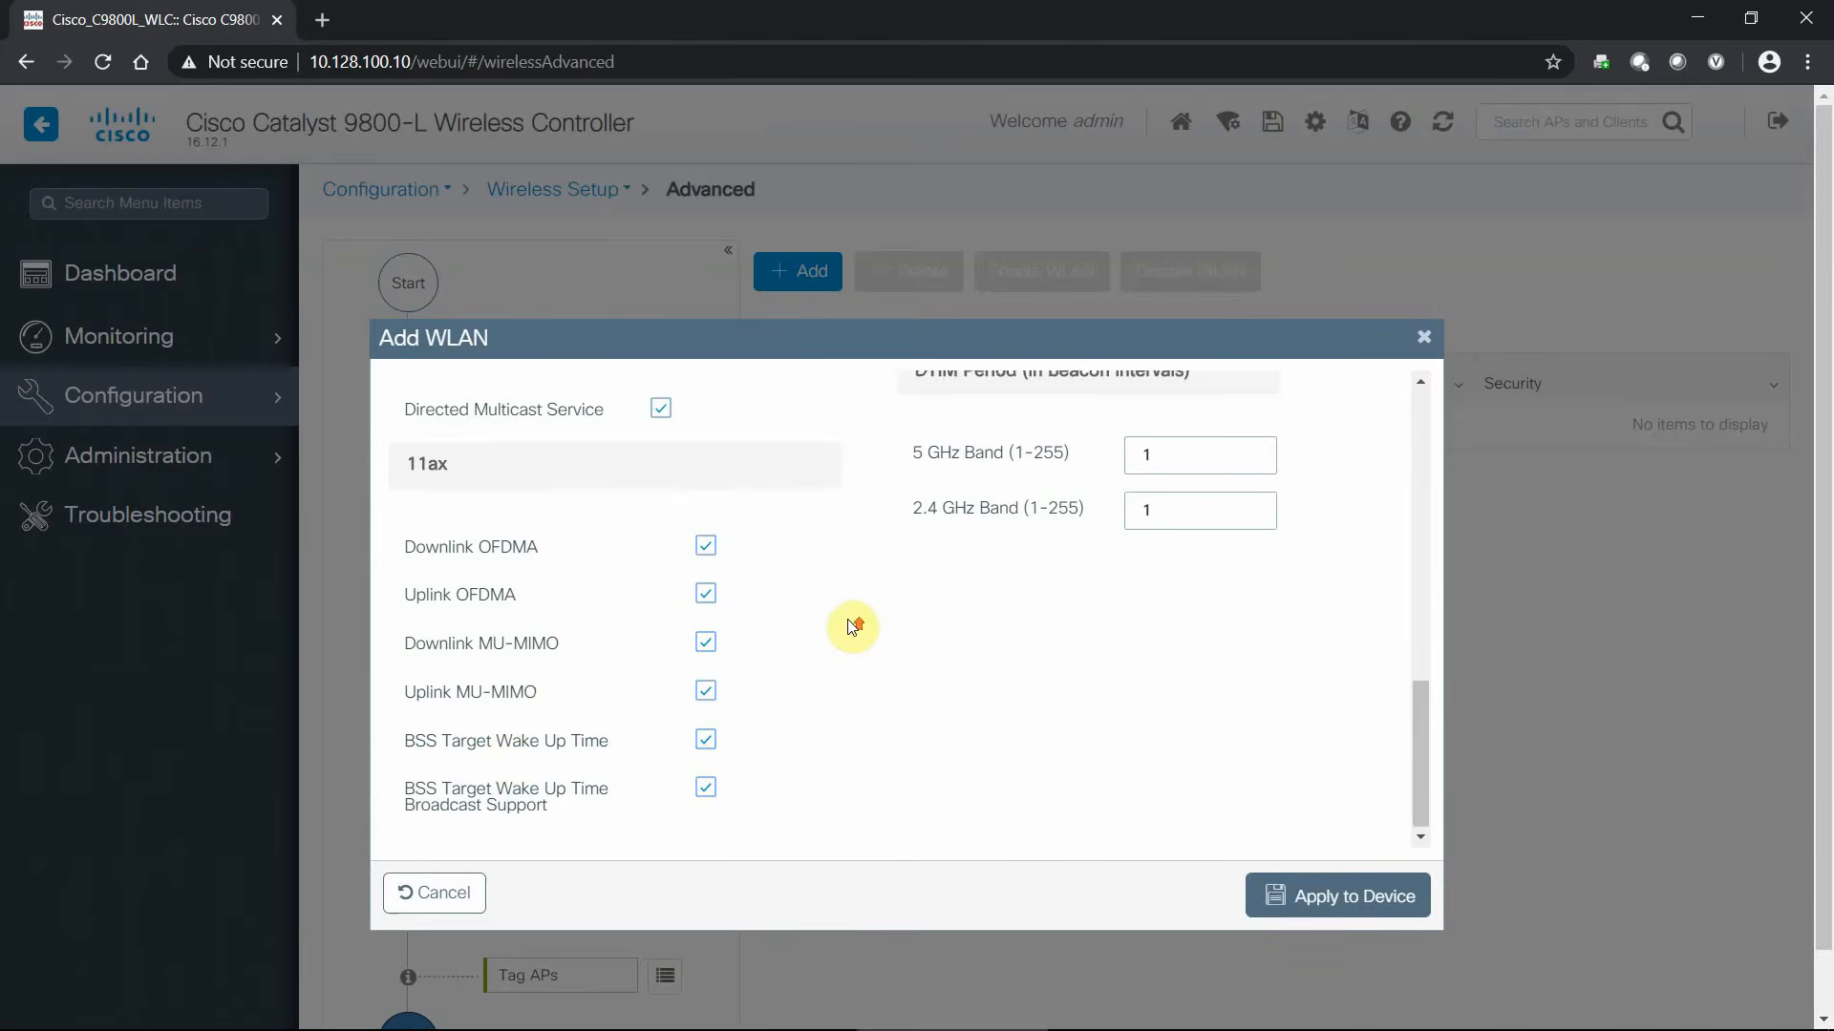
scroll(853, 625, up, 13)
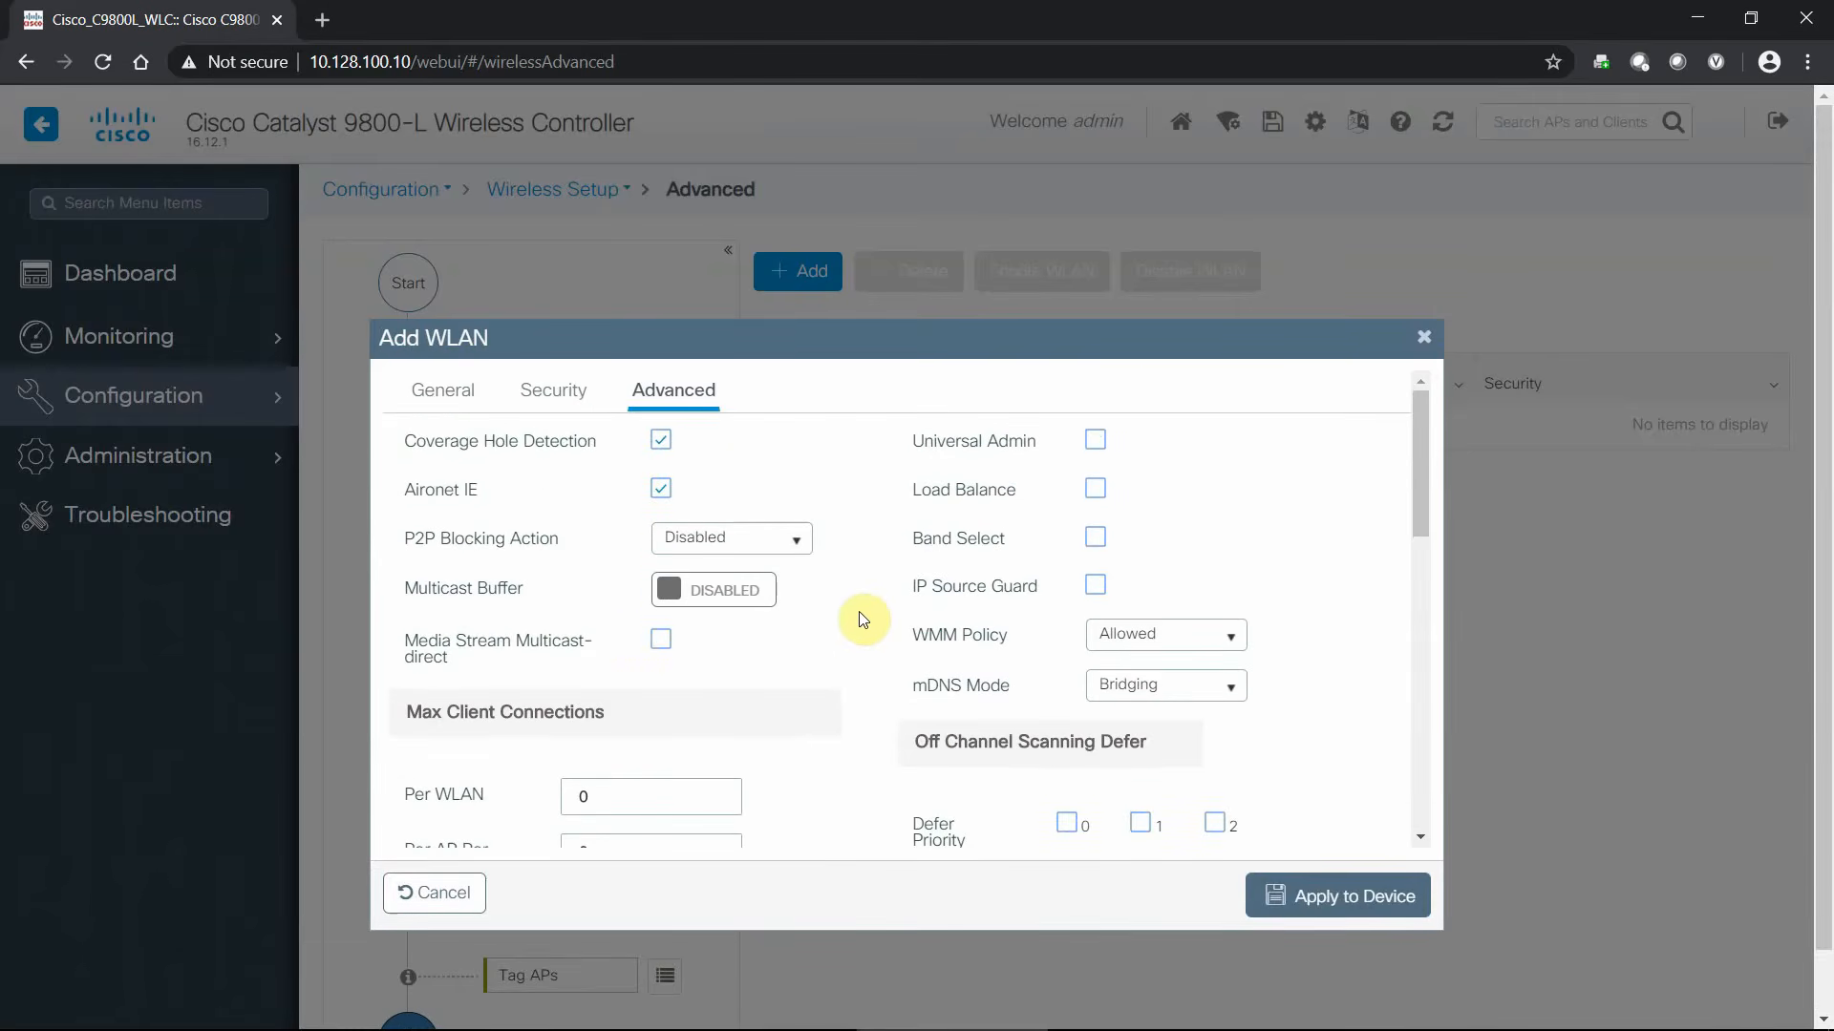
click(1362, 898)
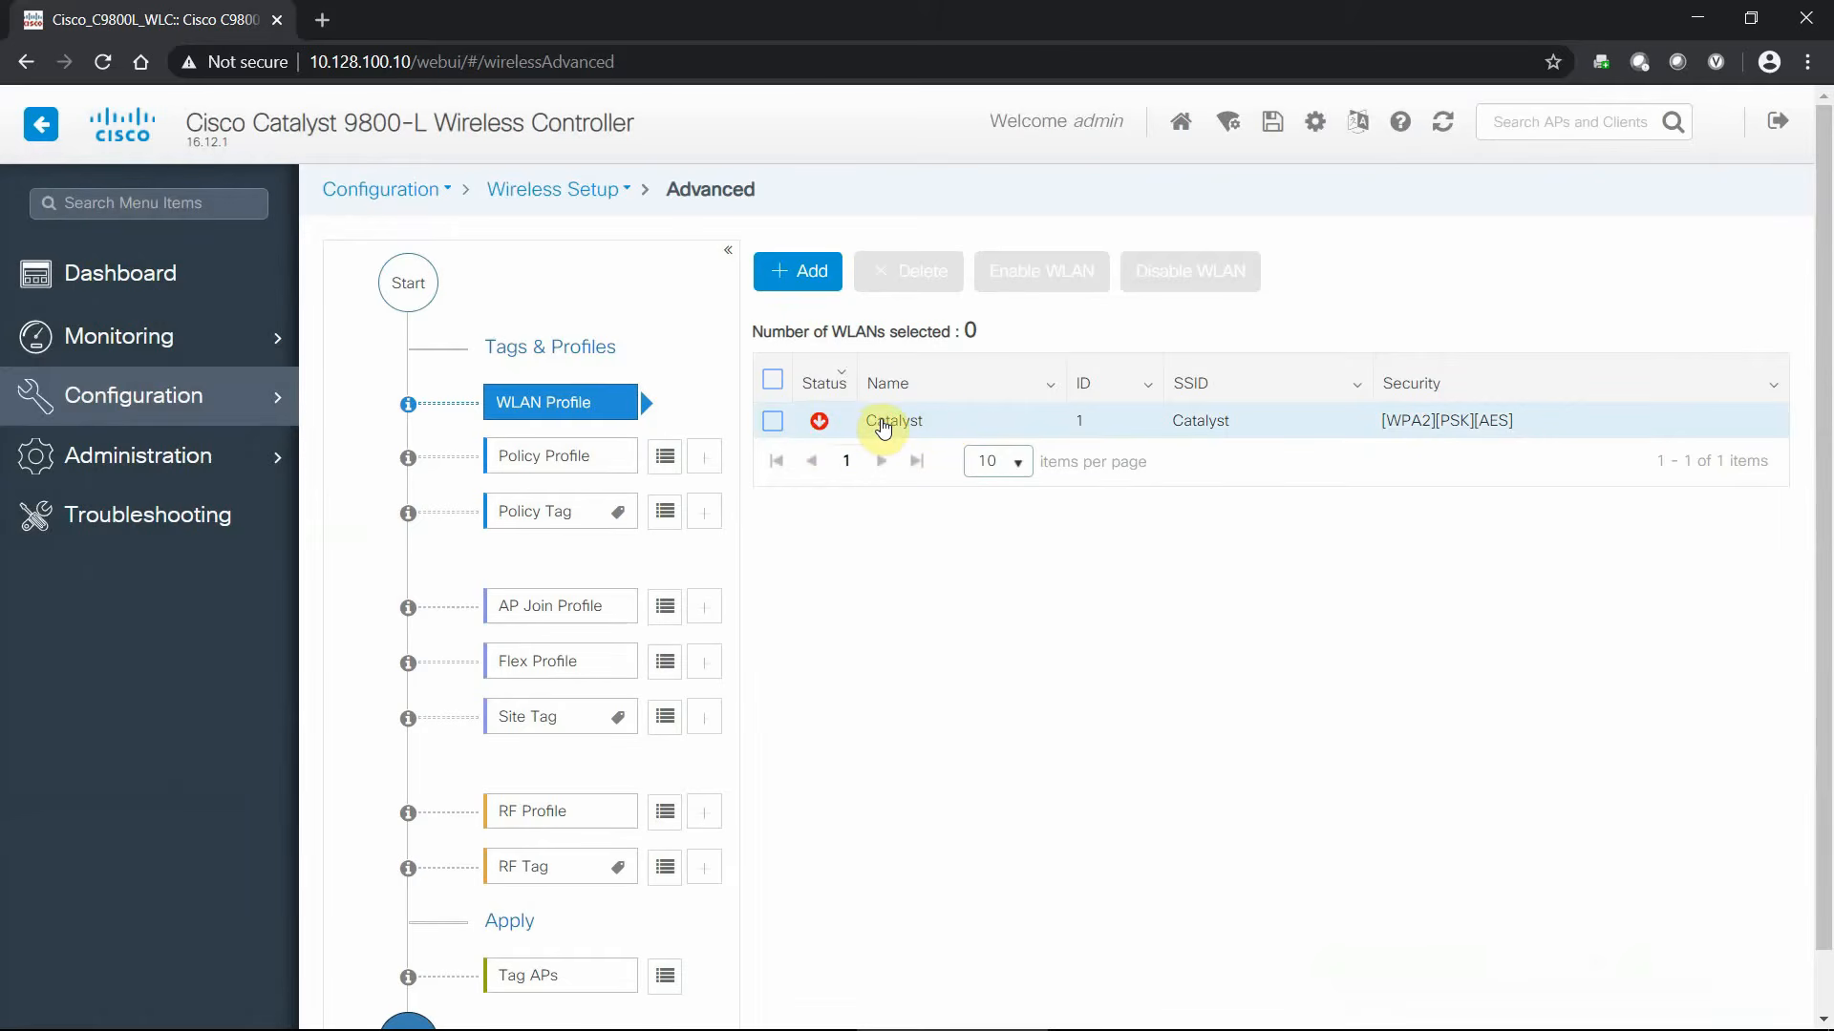
- Review and close the Catalyst WLAN, select all WLANs, and go to the Policy Profile step
click(881, 427)
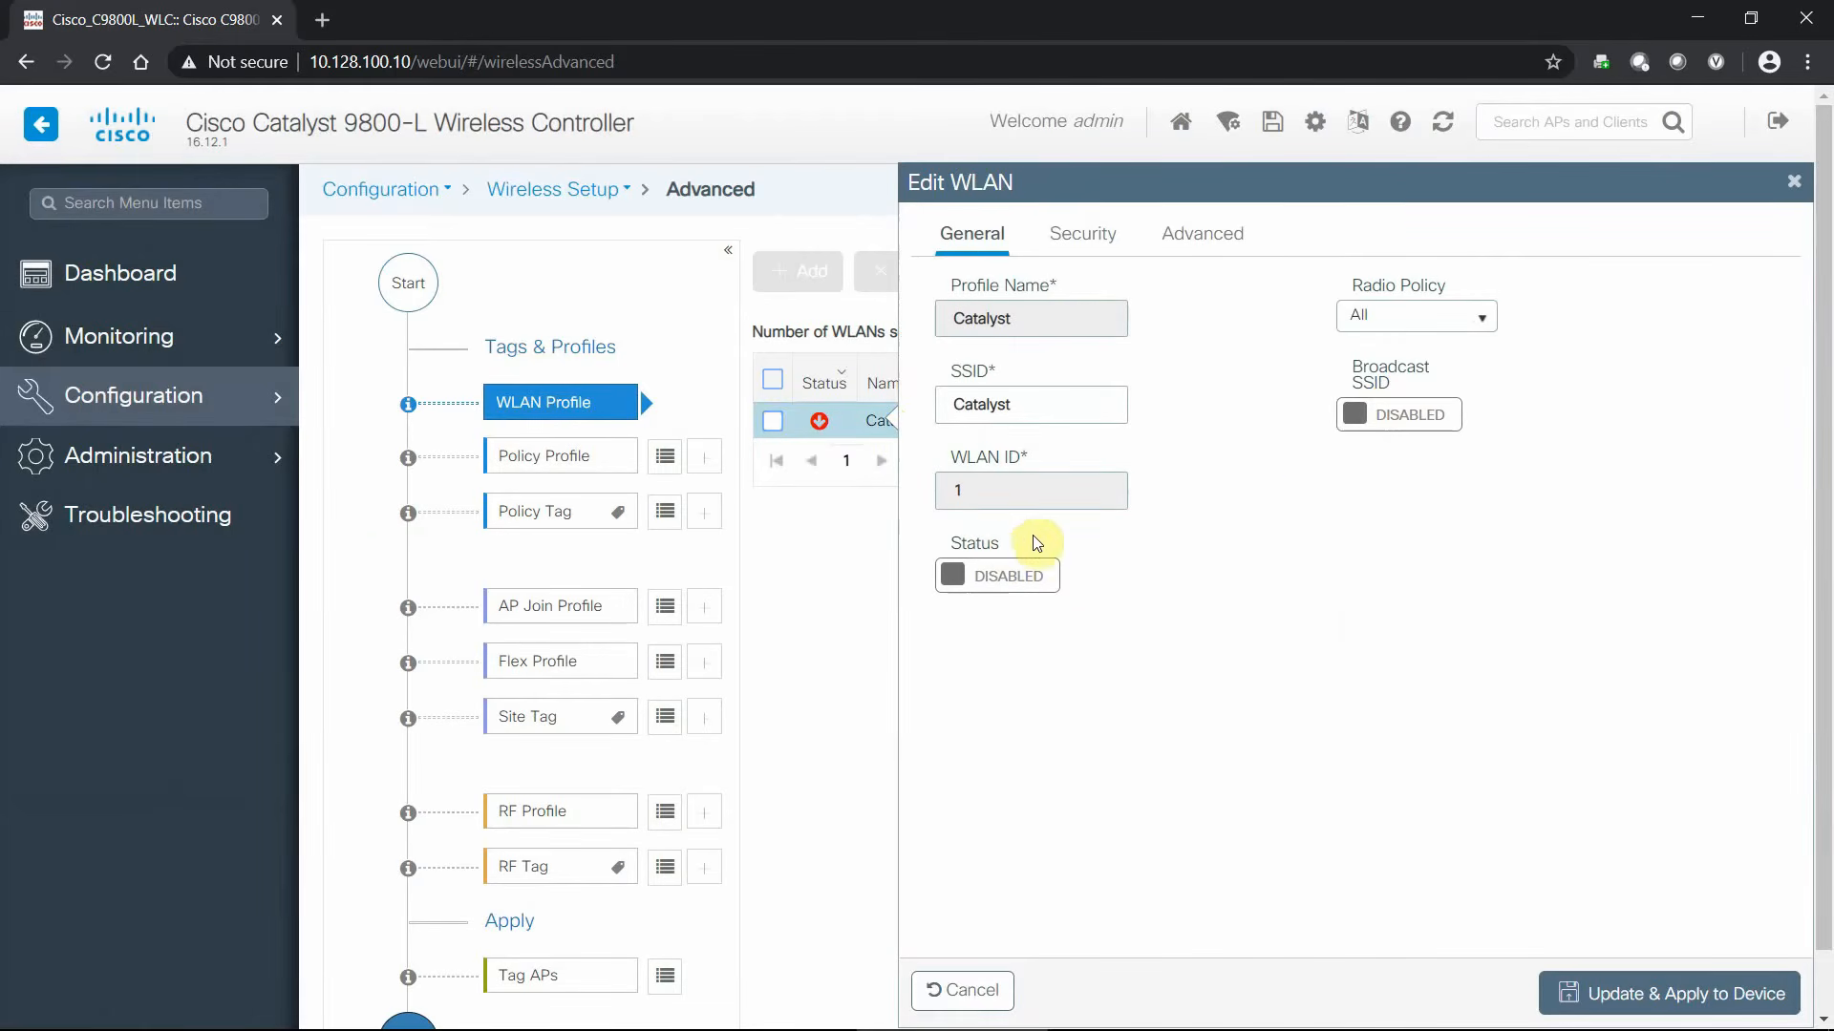
click(1793, 182)
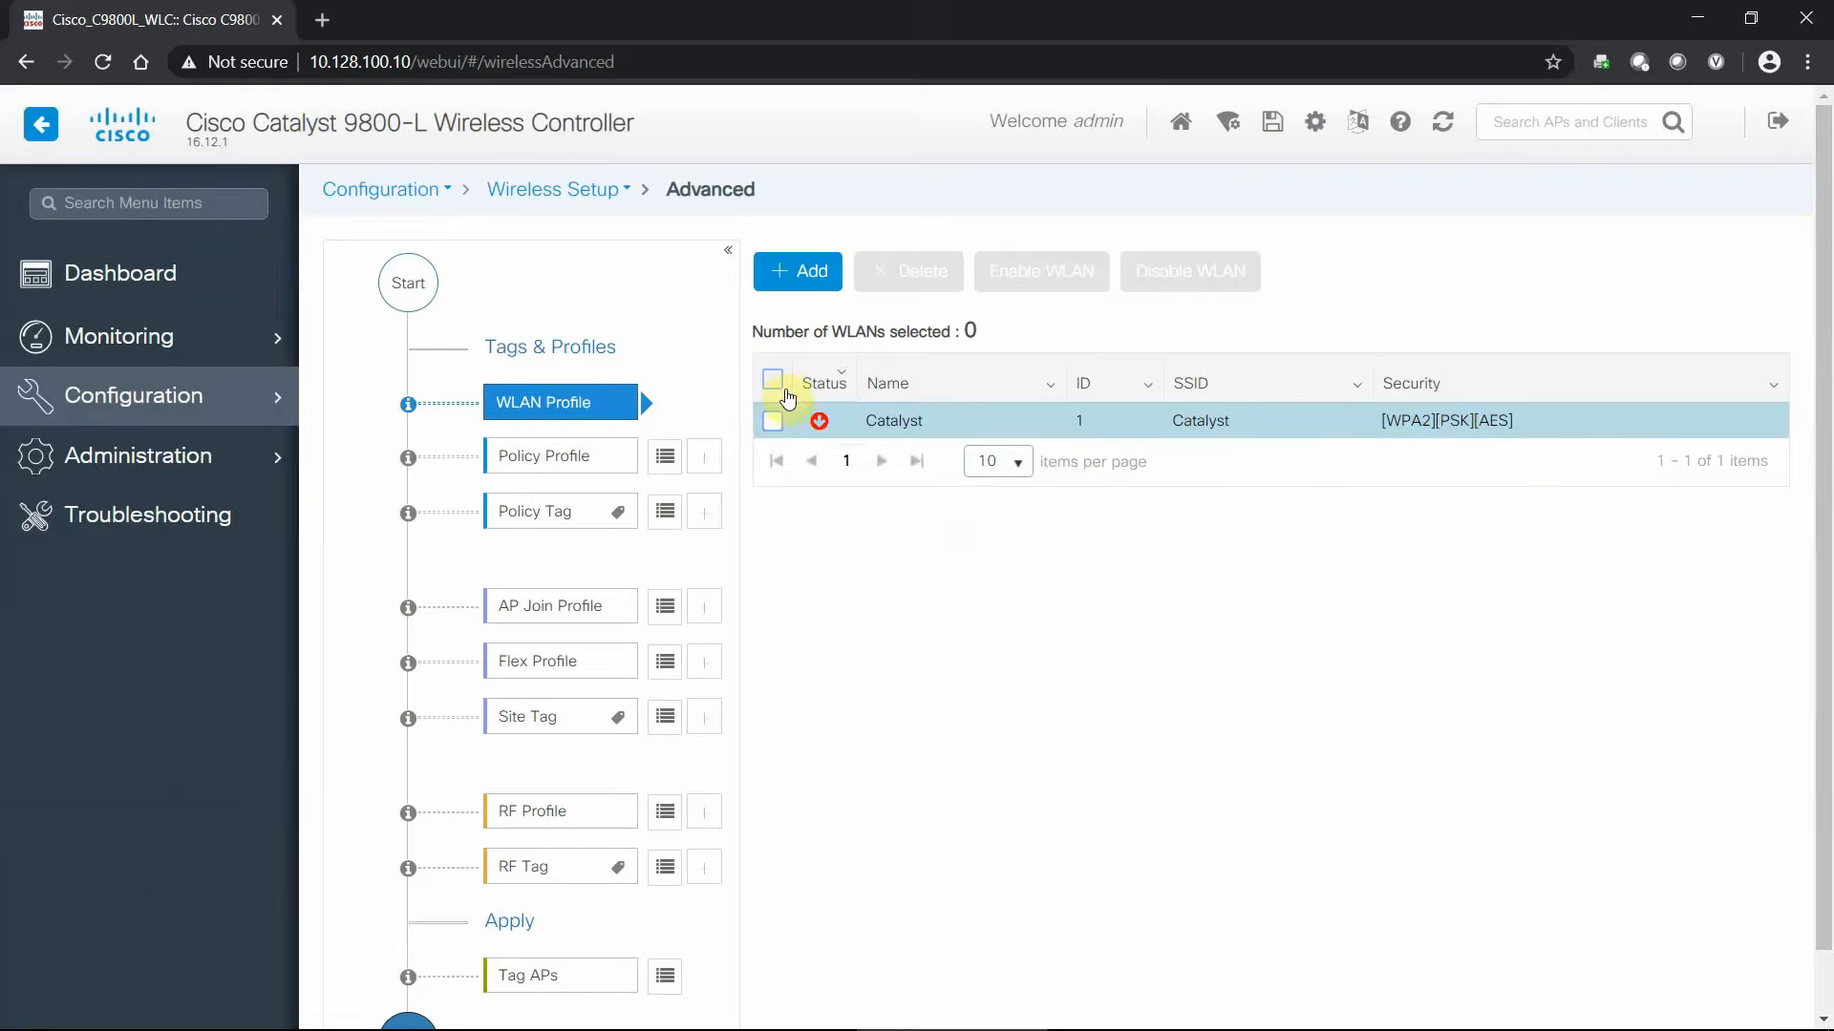
click(771, 382)
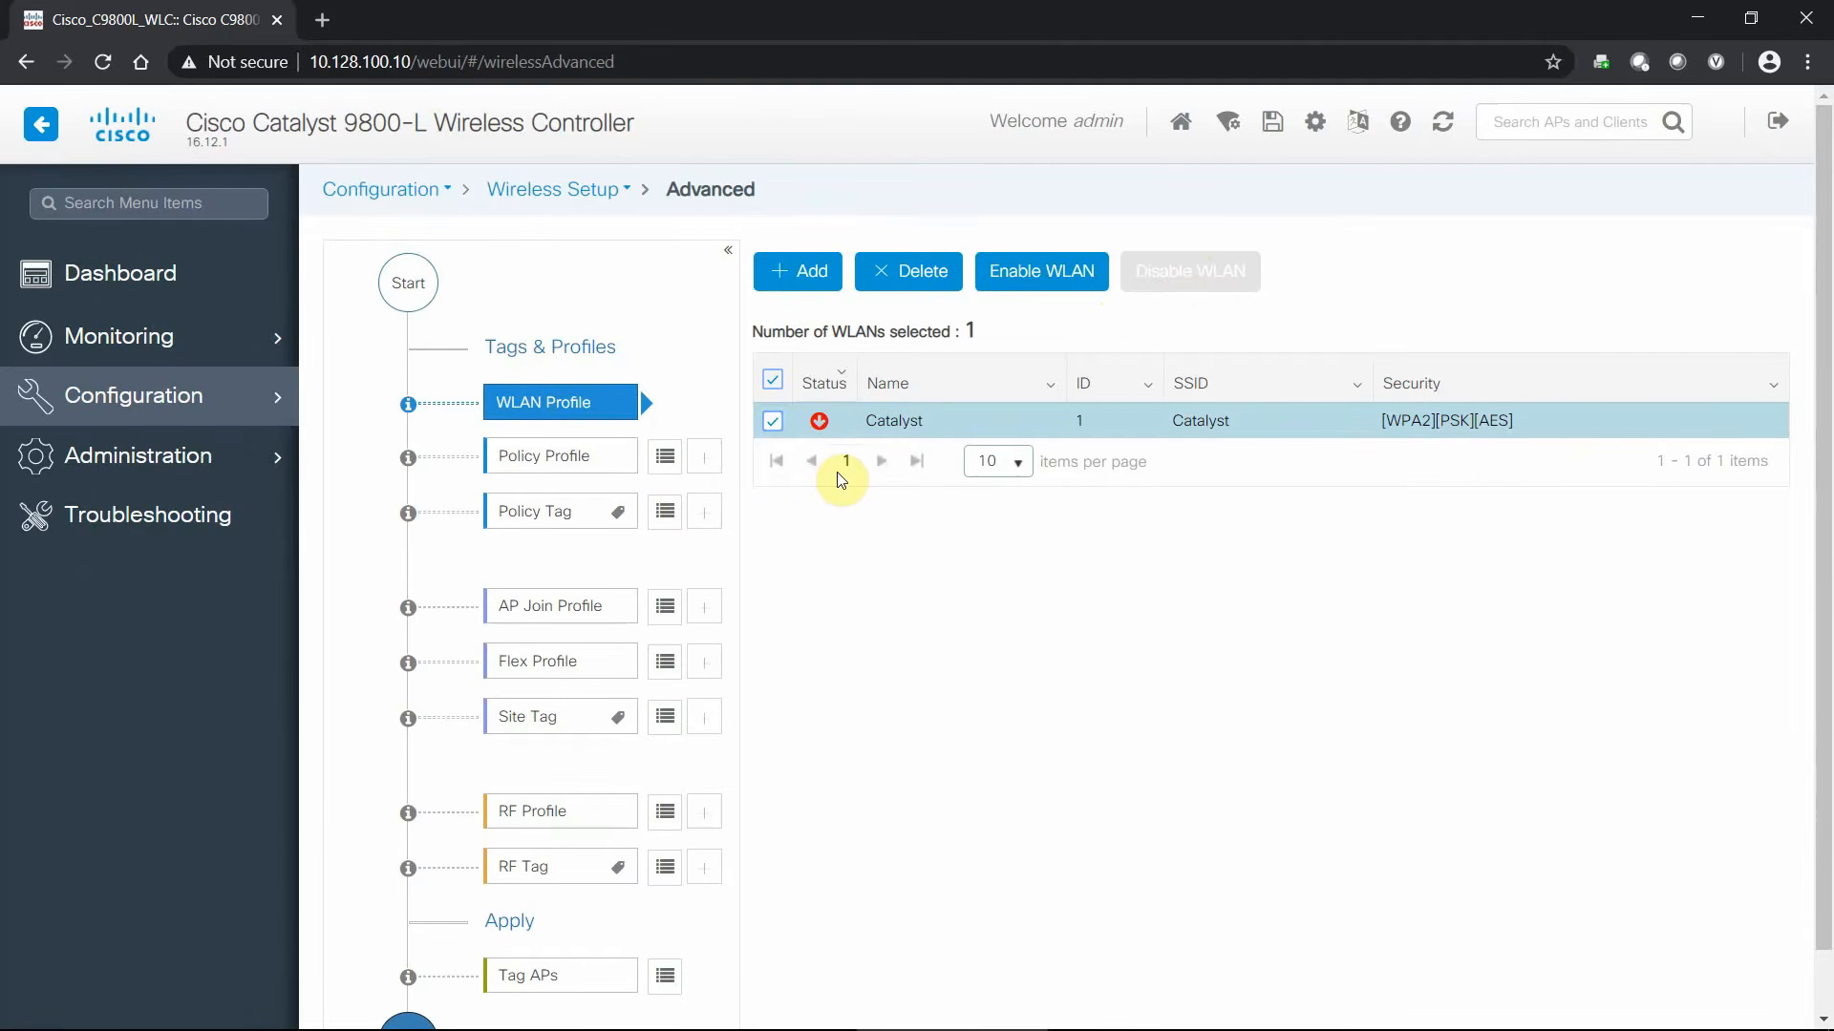
click(663, 464)
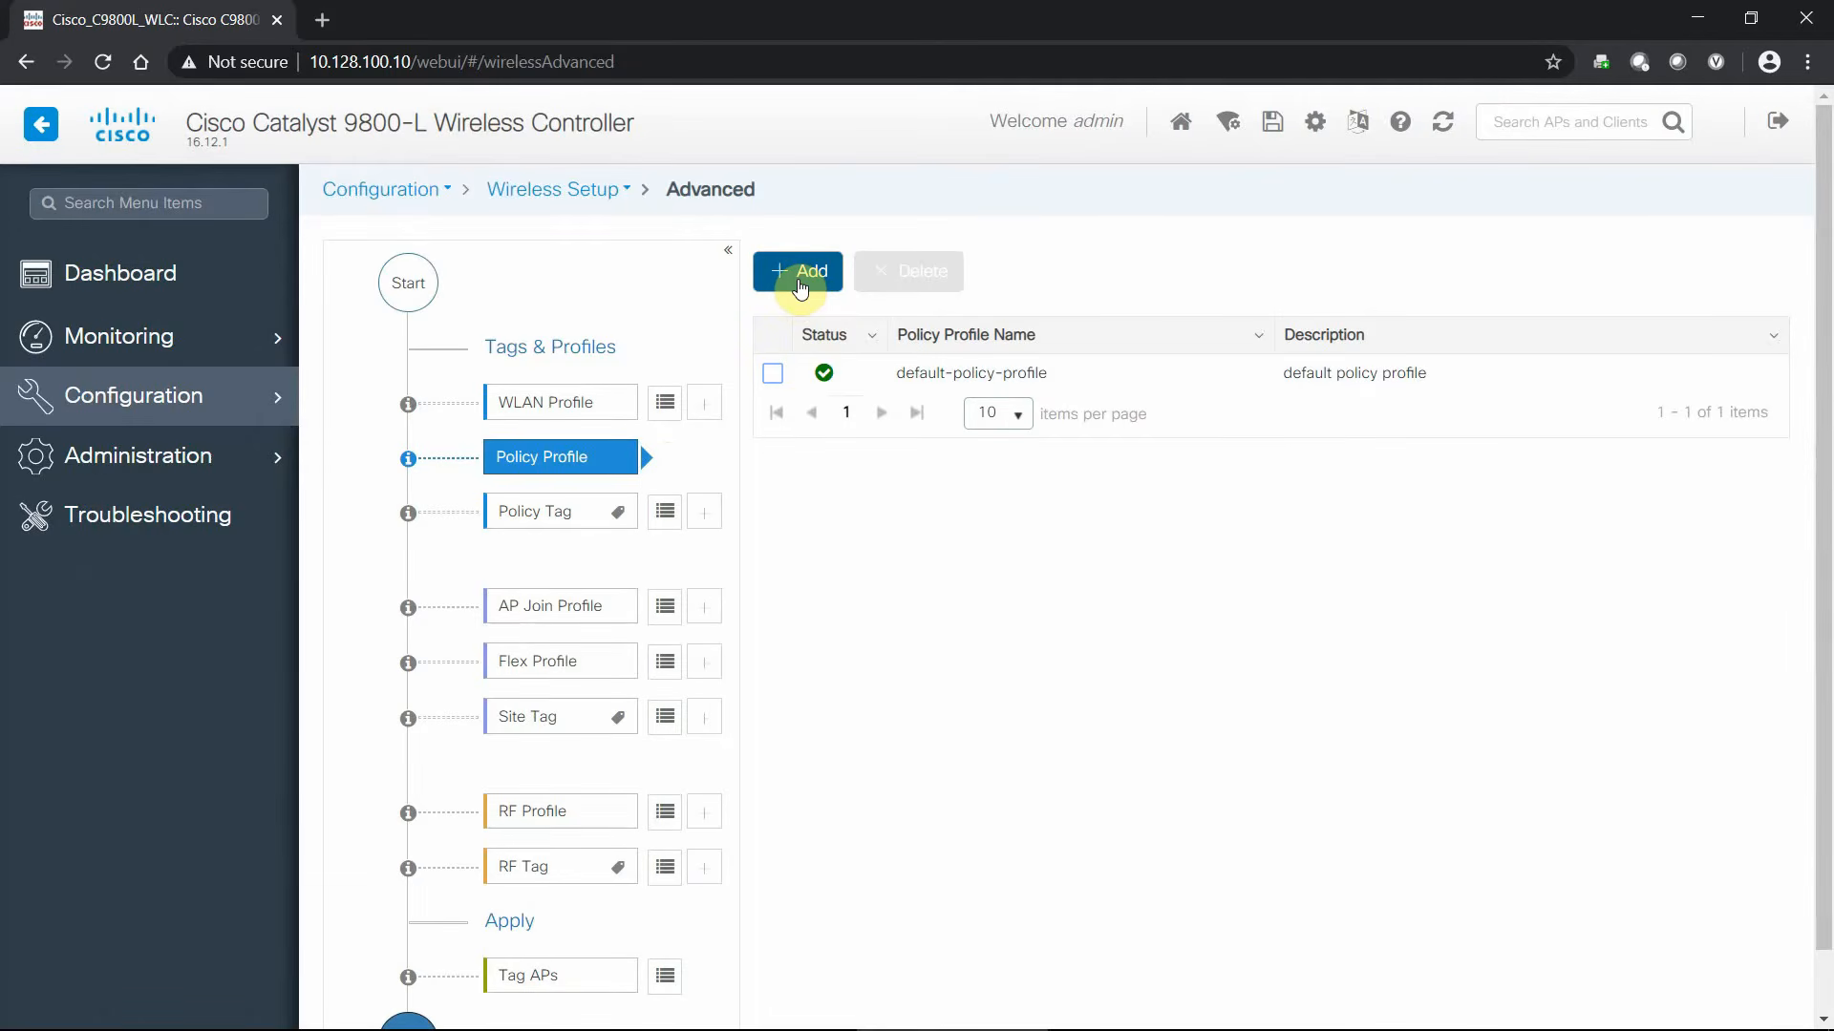
- In Add Policy Profile, enter name Catalyst_BTC and description 'For BTC'
click(802, 286)
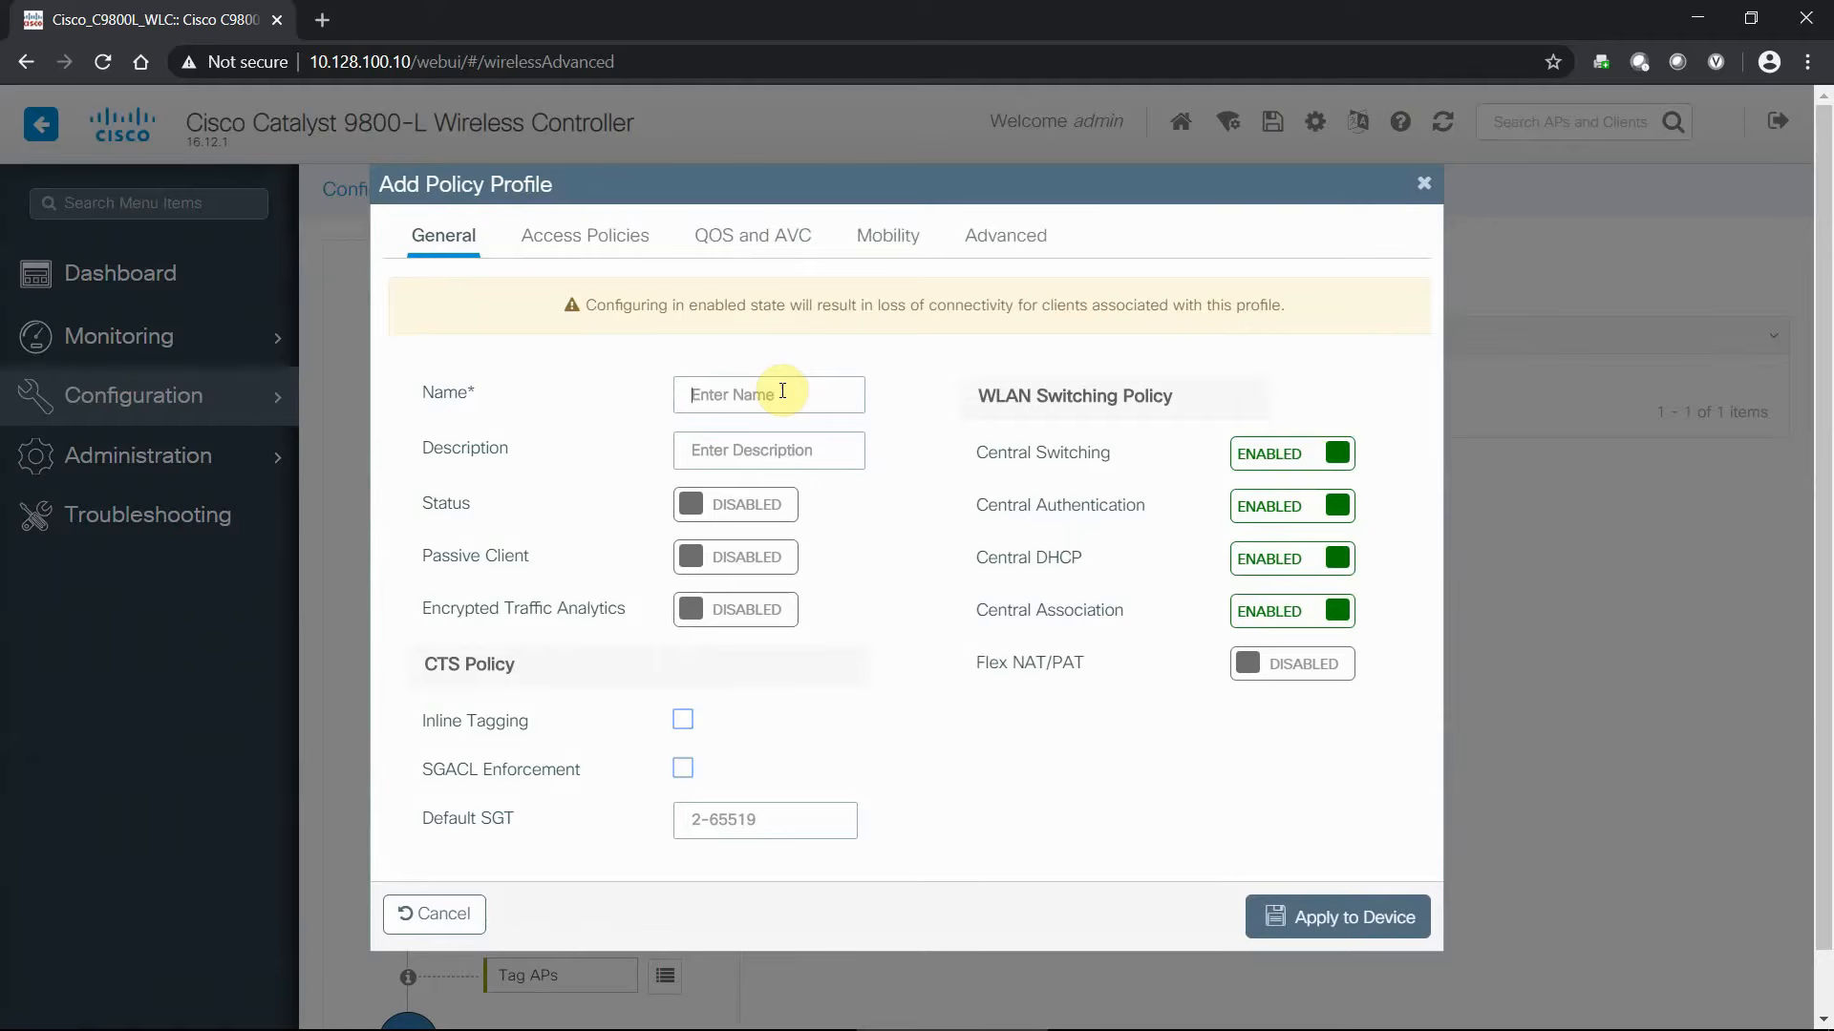
text(Cata)
text(For BTC)
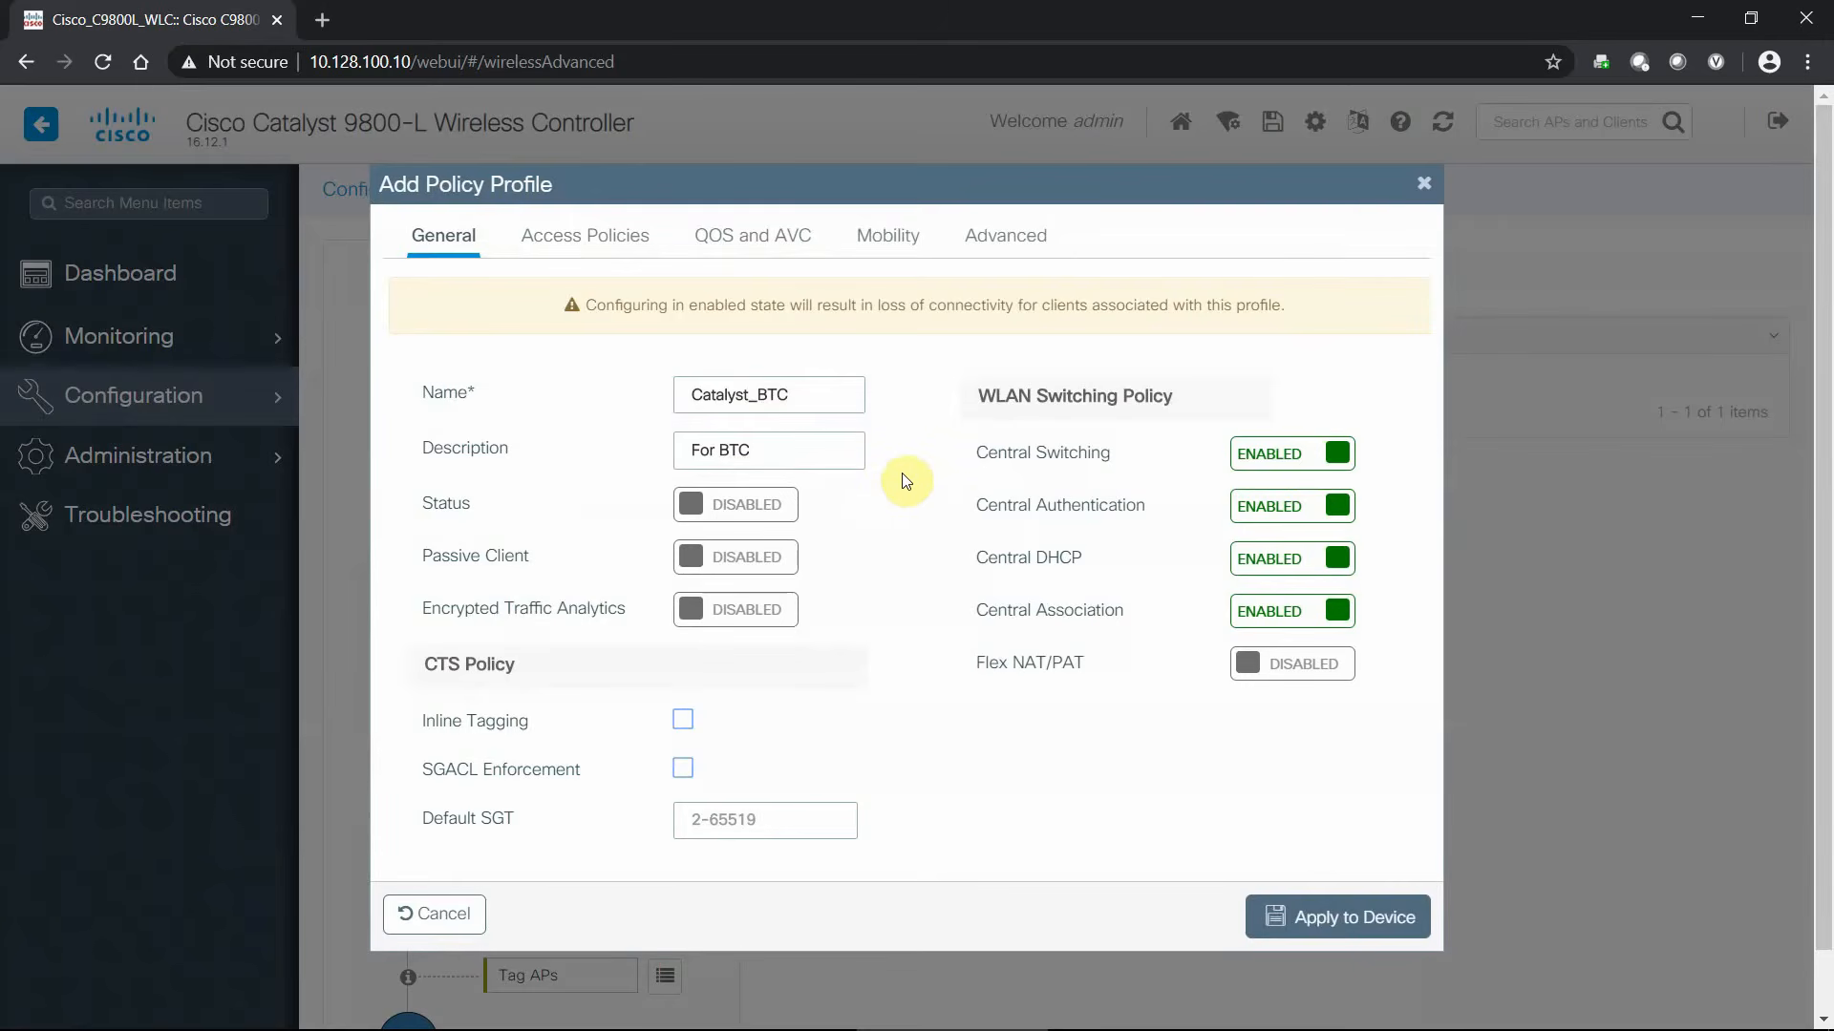
scroll(897, 577, down, 1)
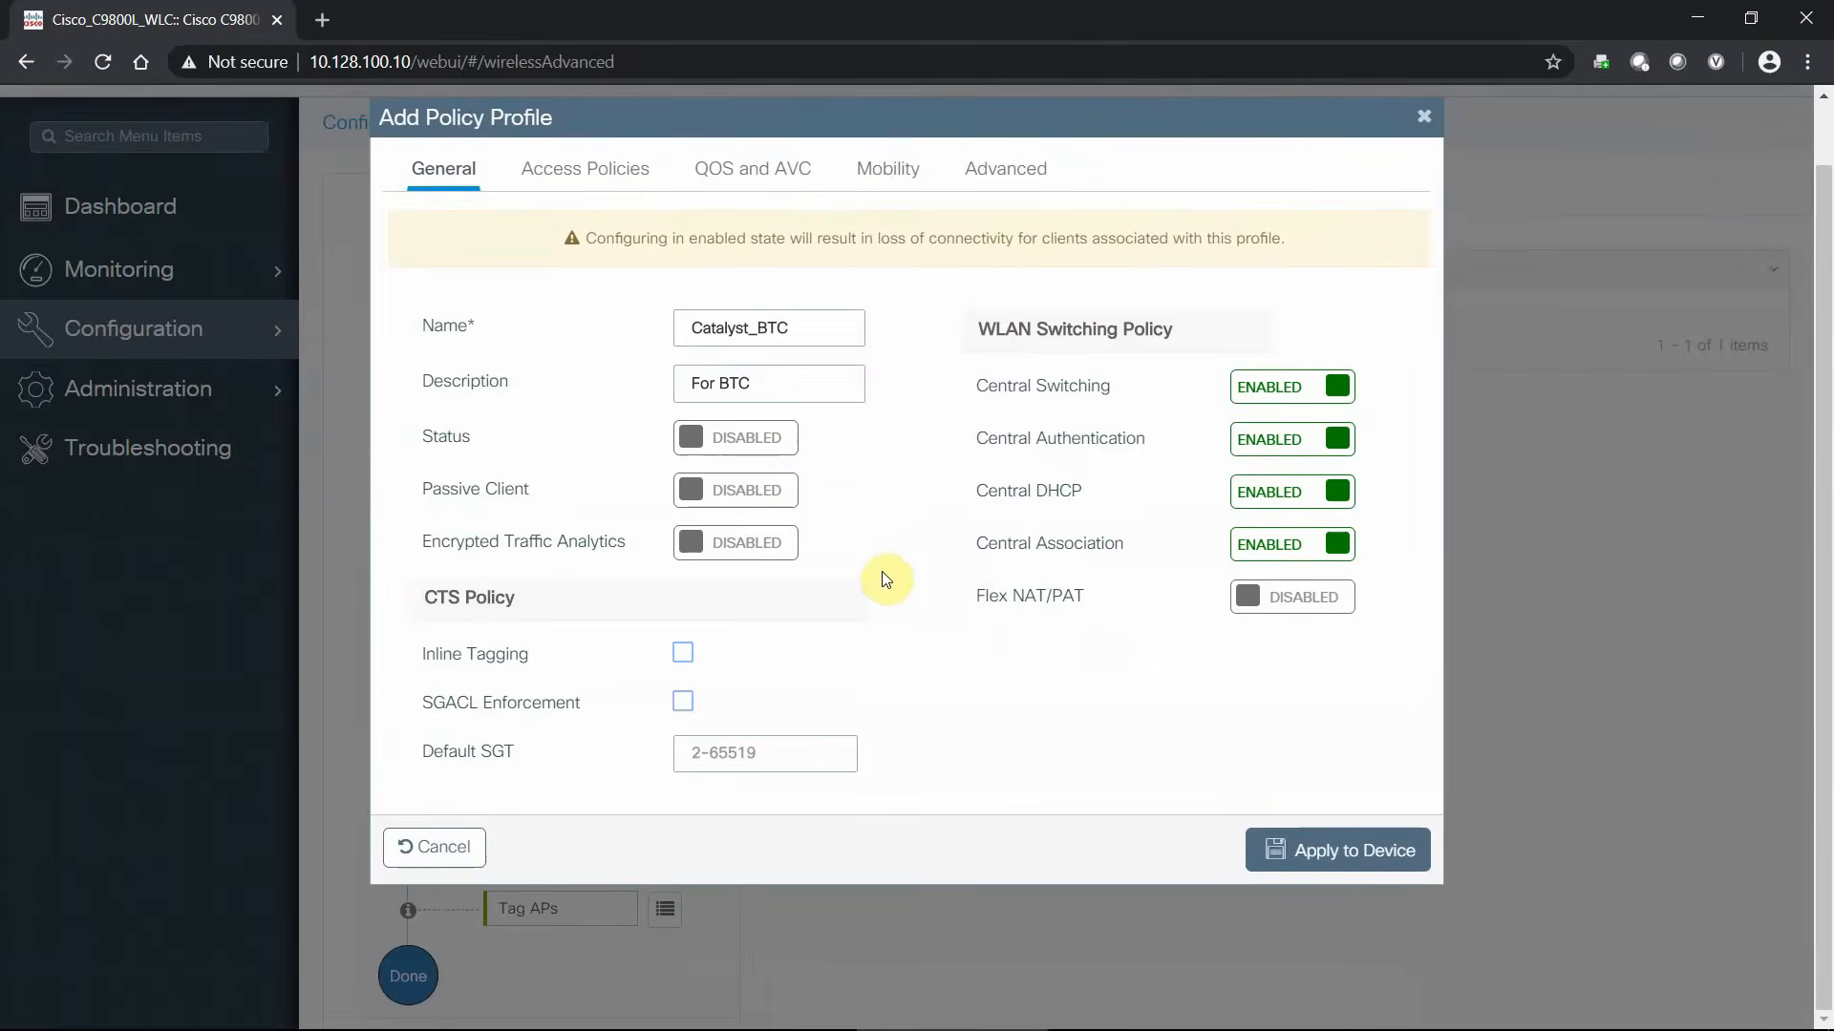
scroll(909, 576, up, 1)
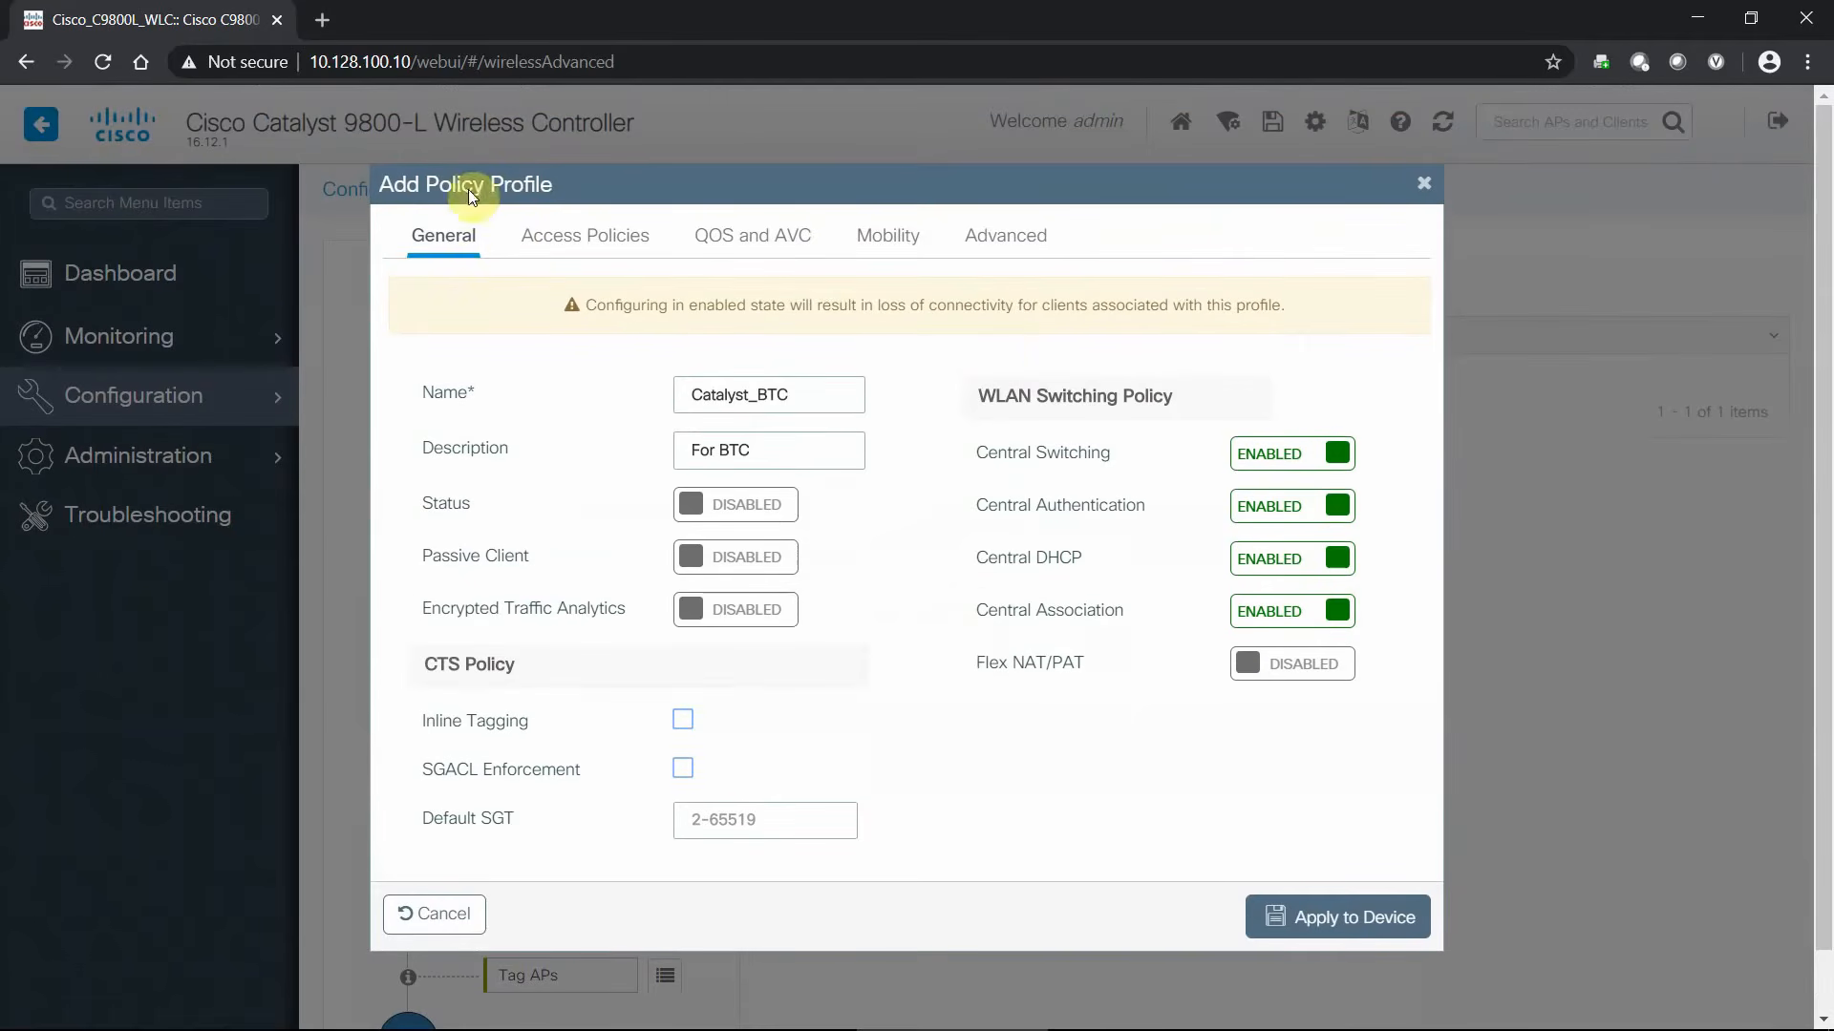
- Browse the profile's tabs and assign VLAN Vlan10_Catalyst_Emp under Access Policies
click(584, 233)
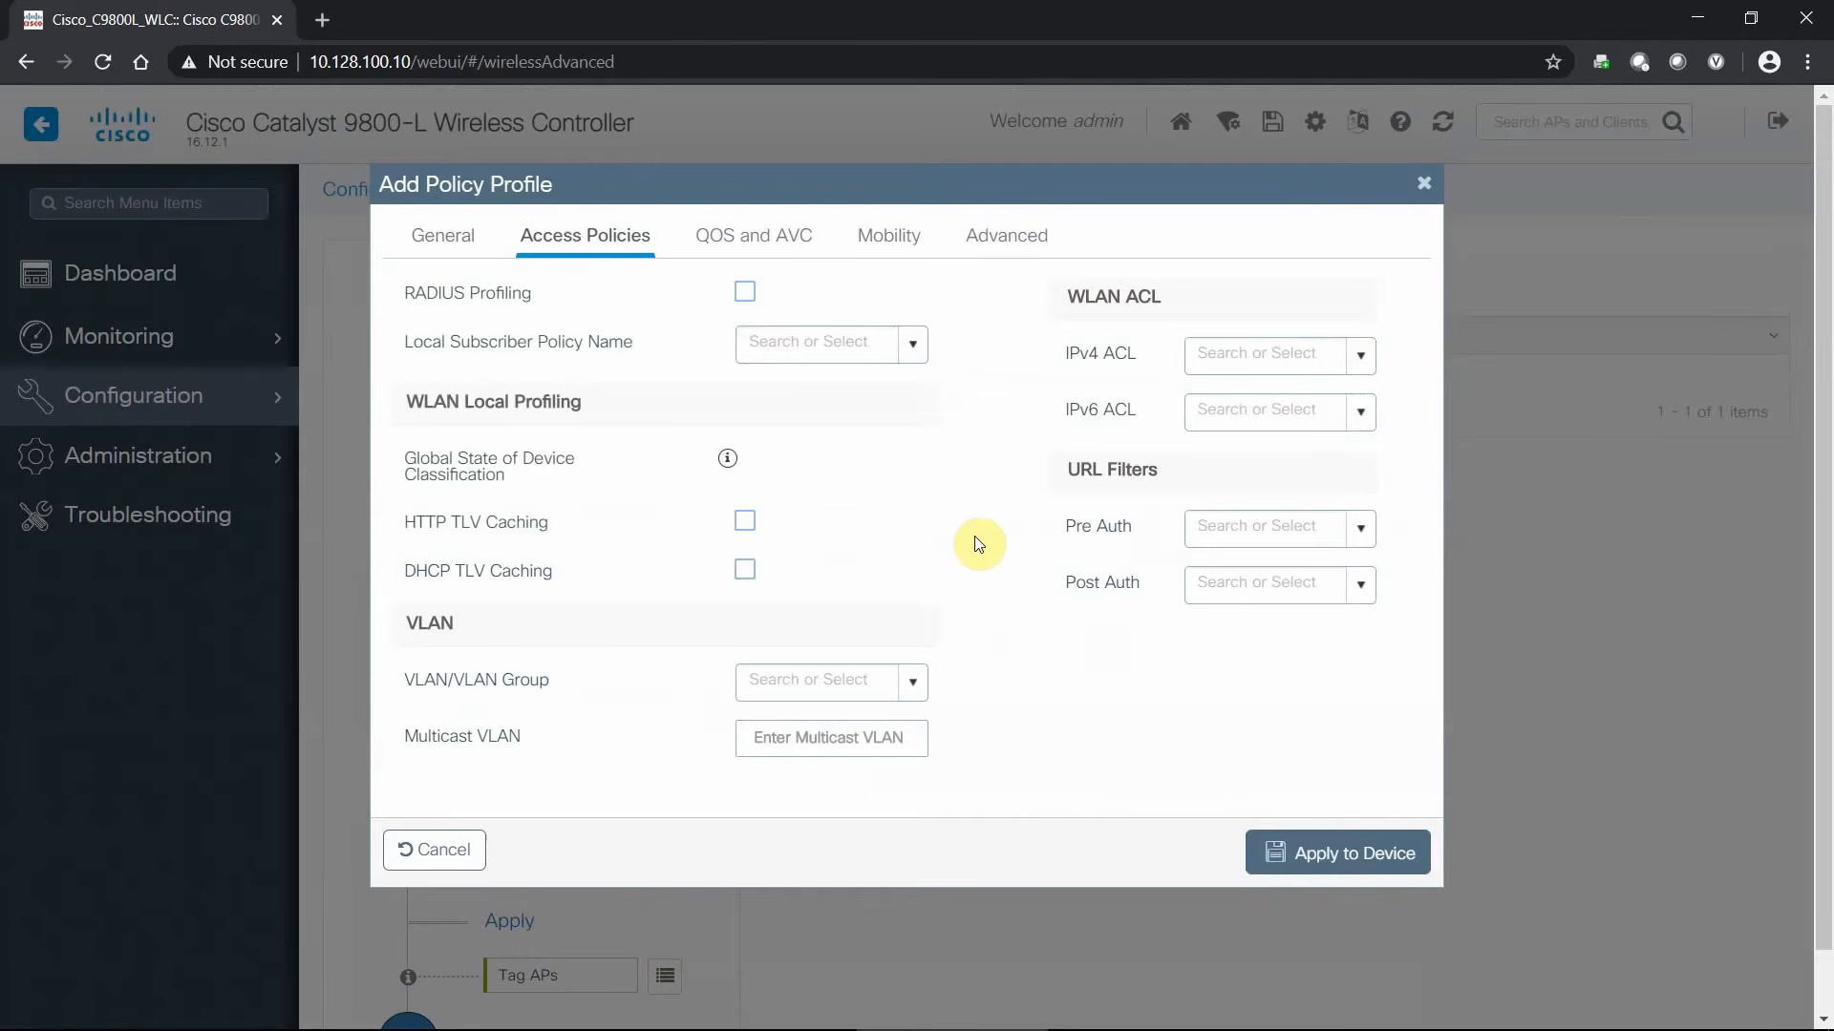
click(764, 242)
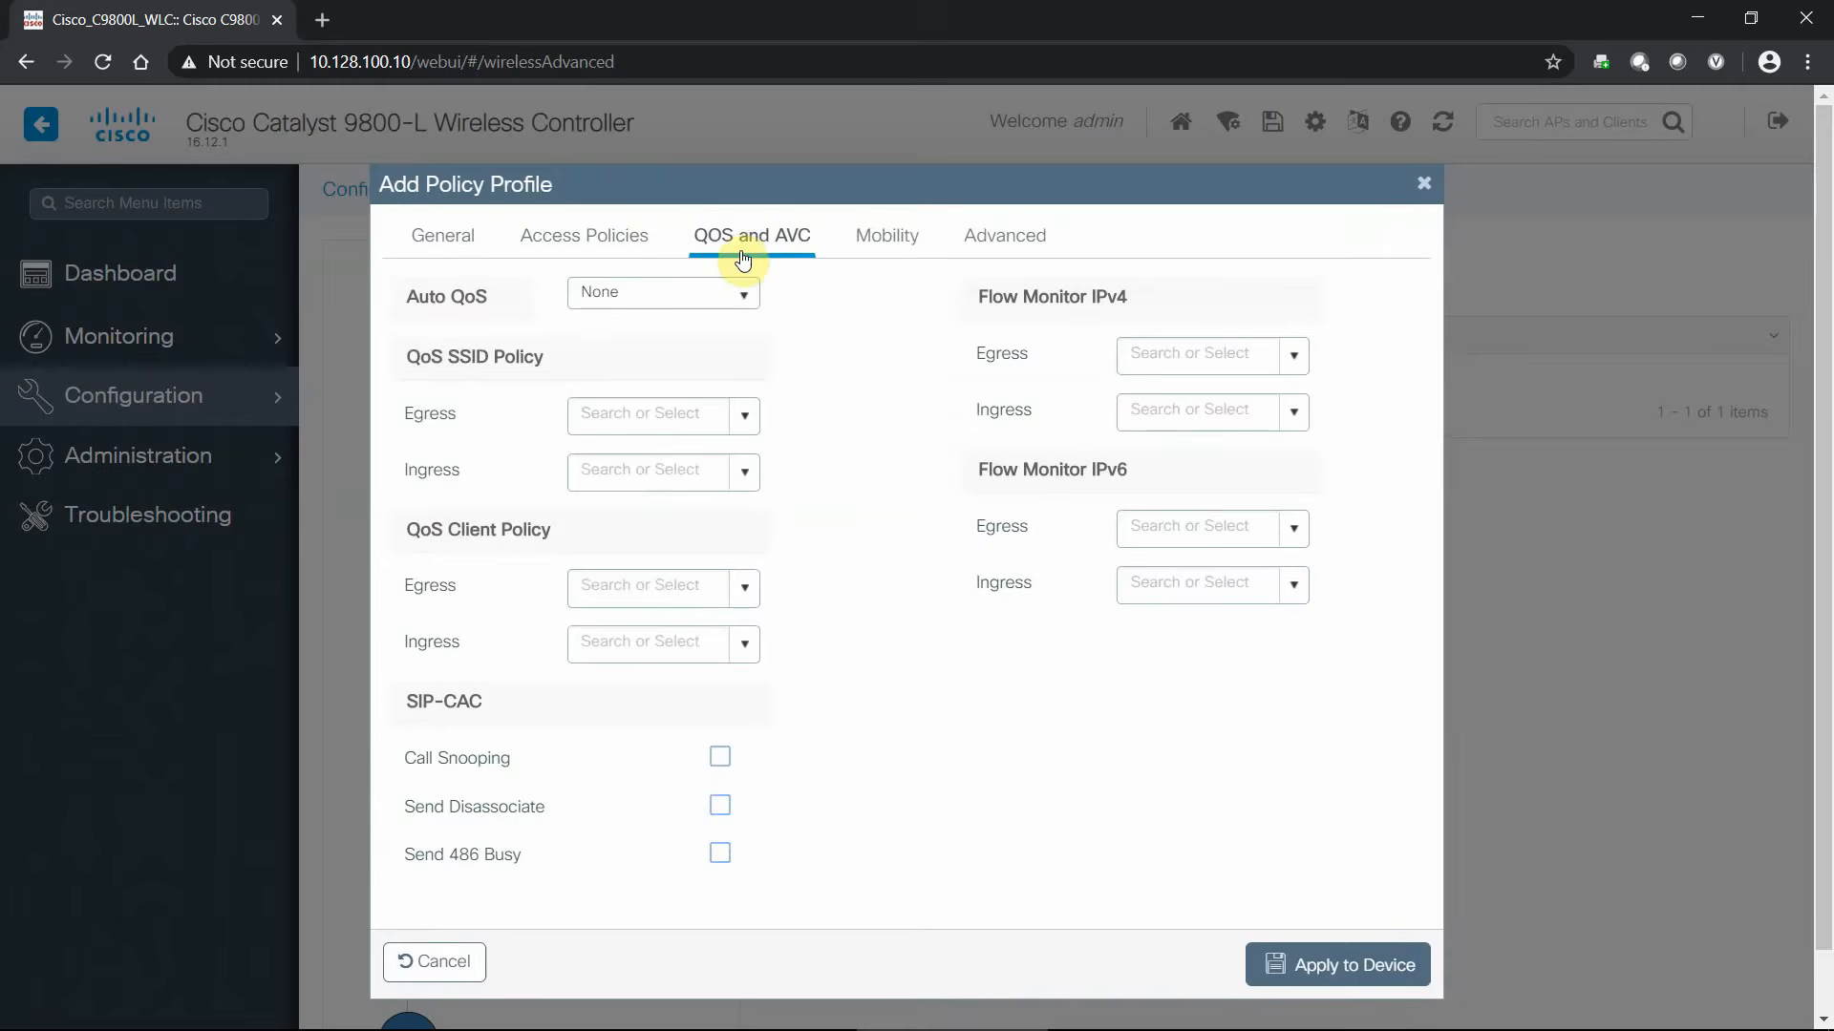
click(891, 247)
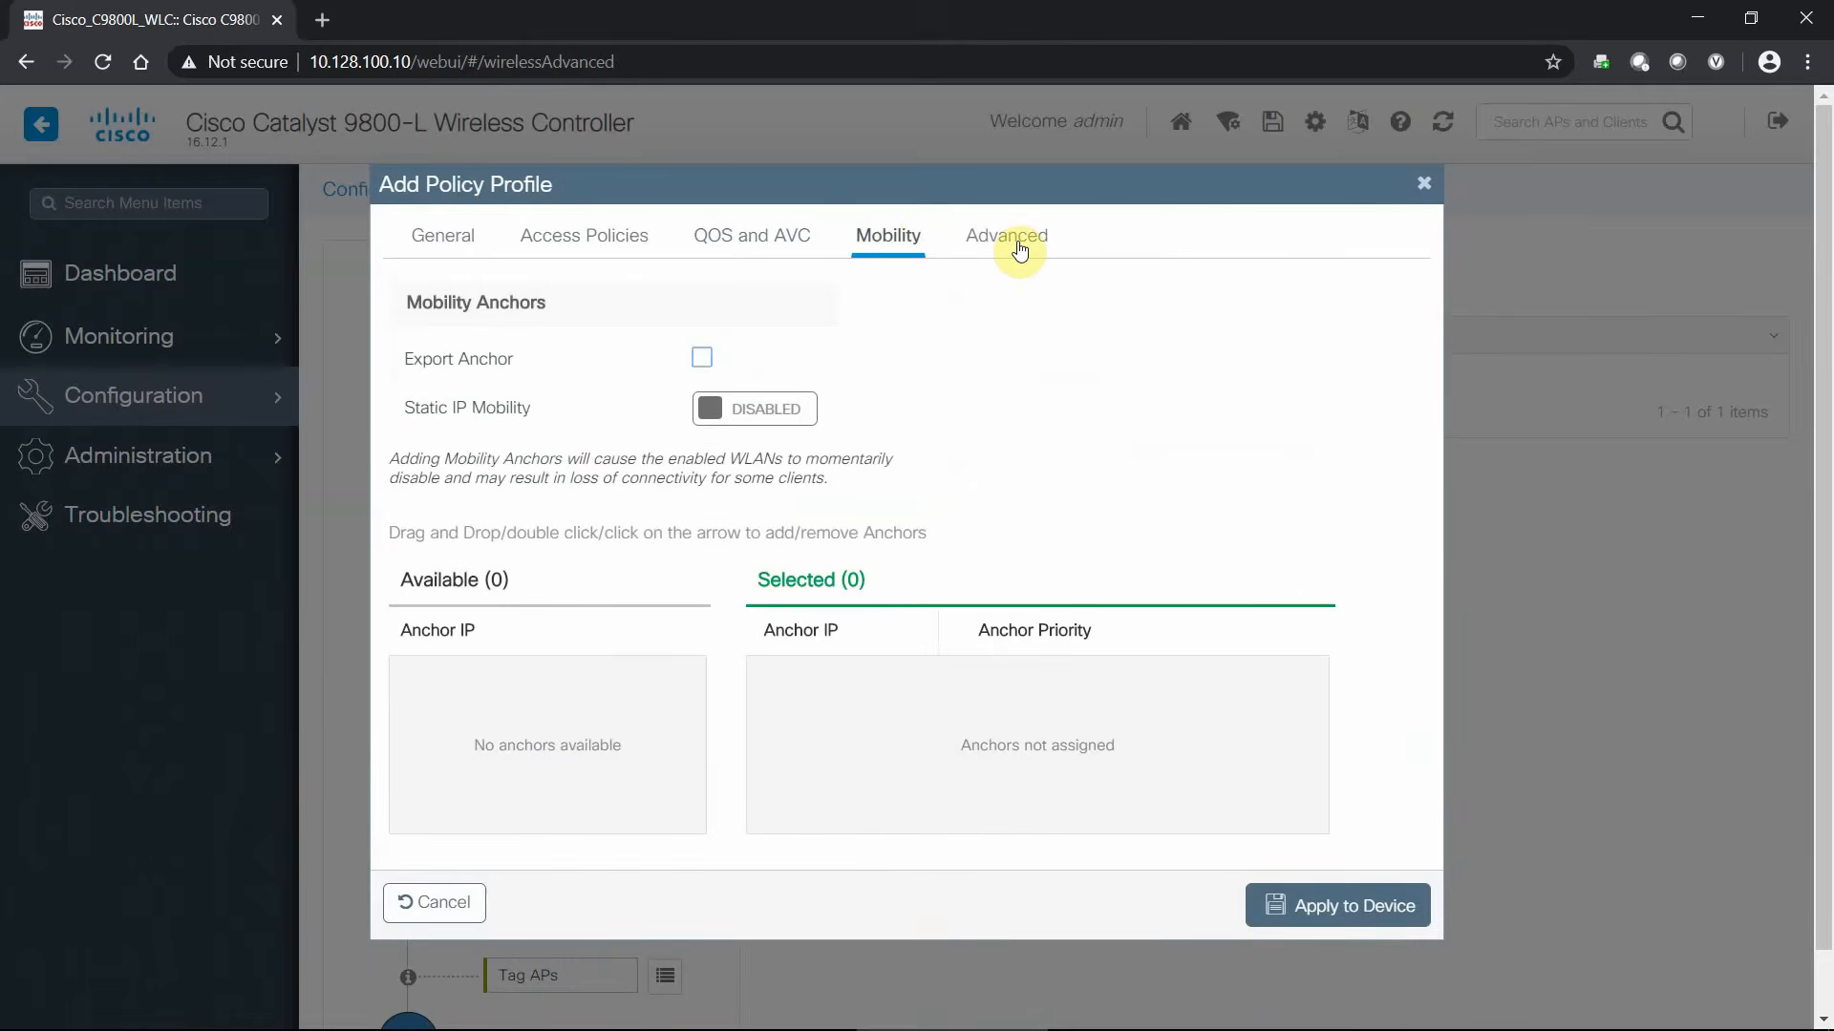
click(1020, 250)
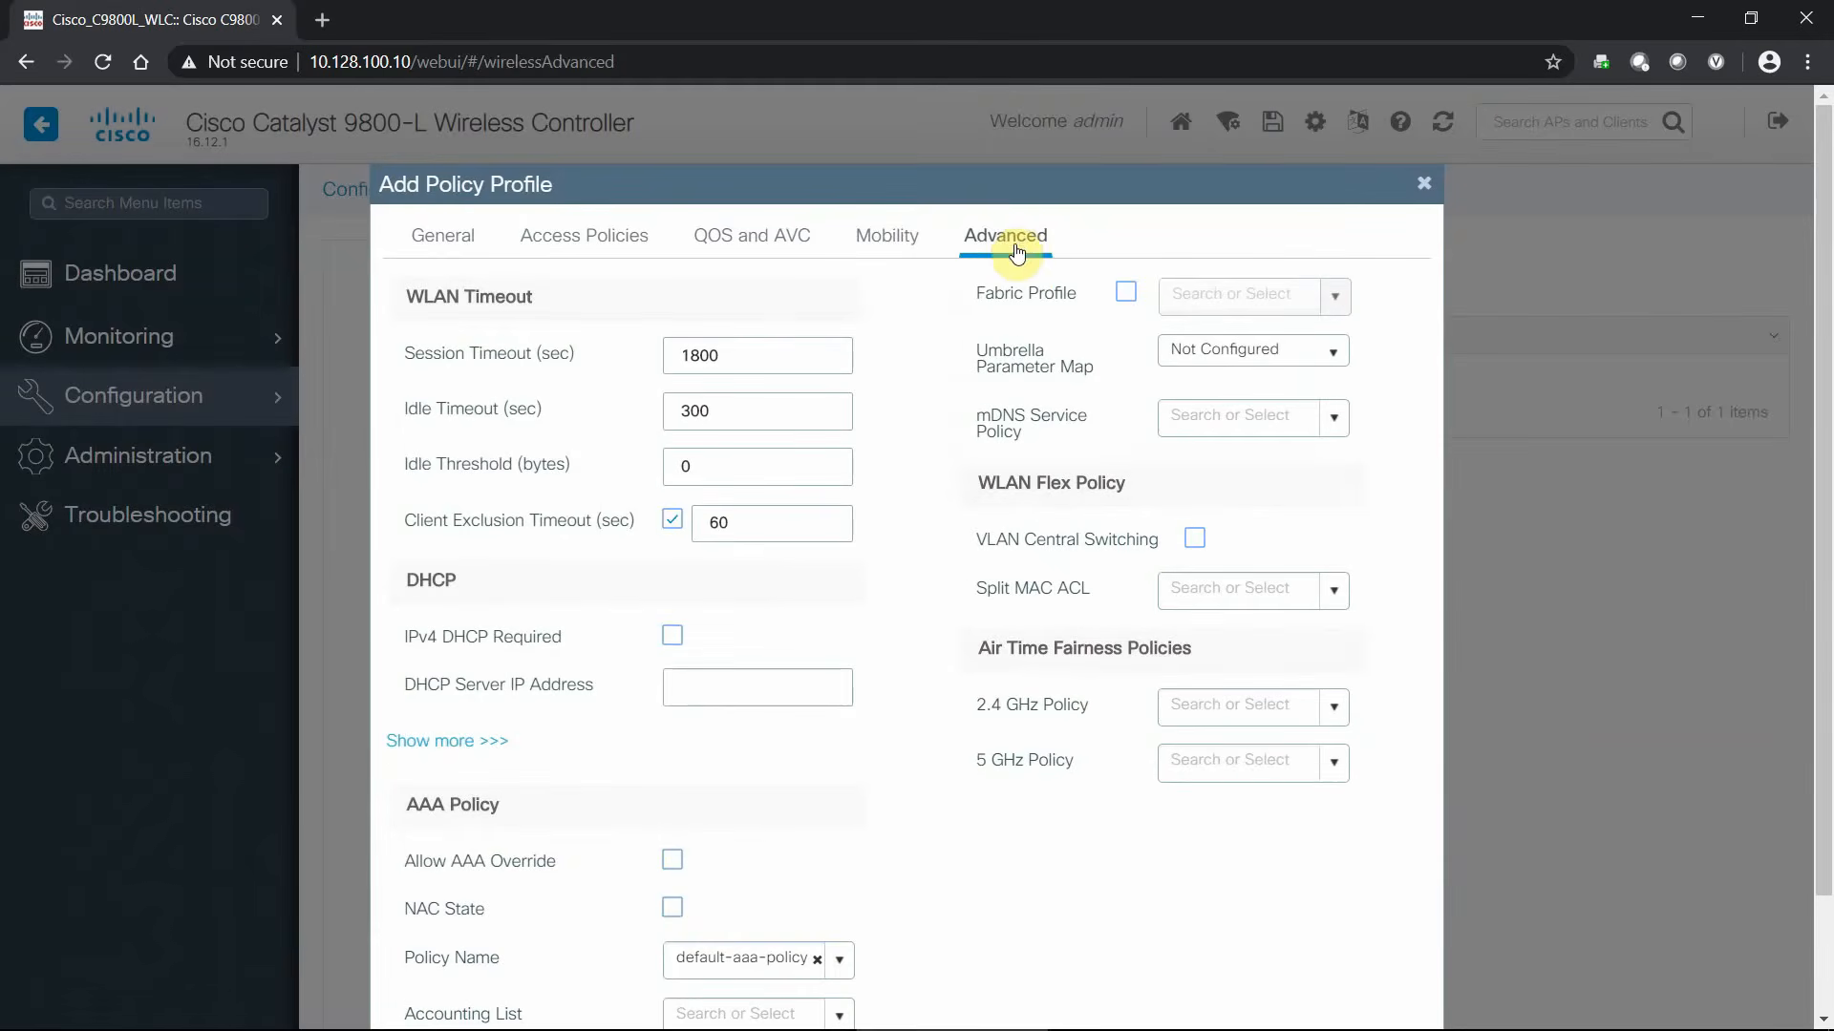
click(557, 246)
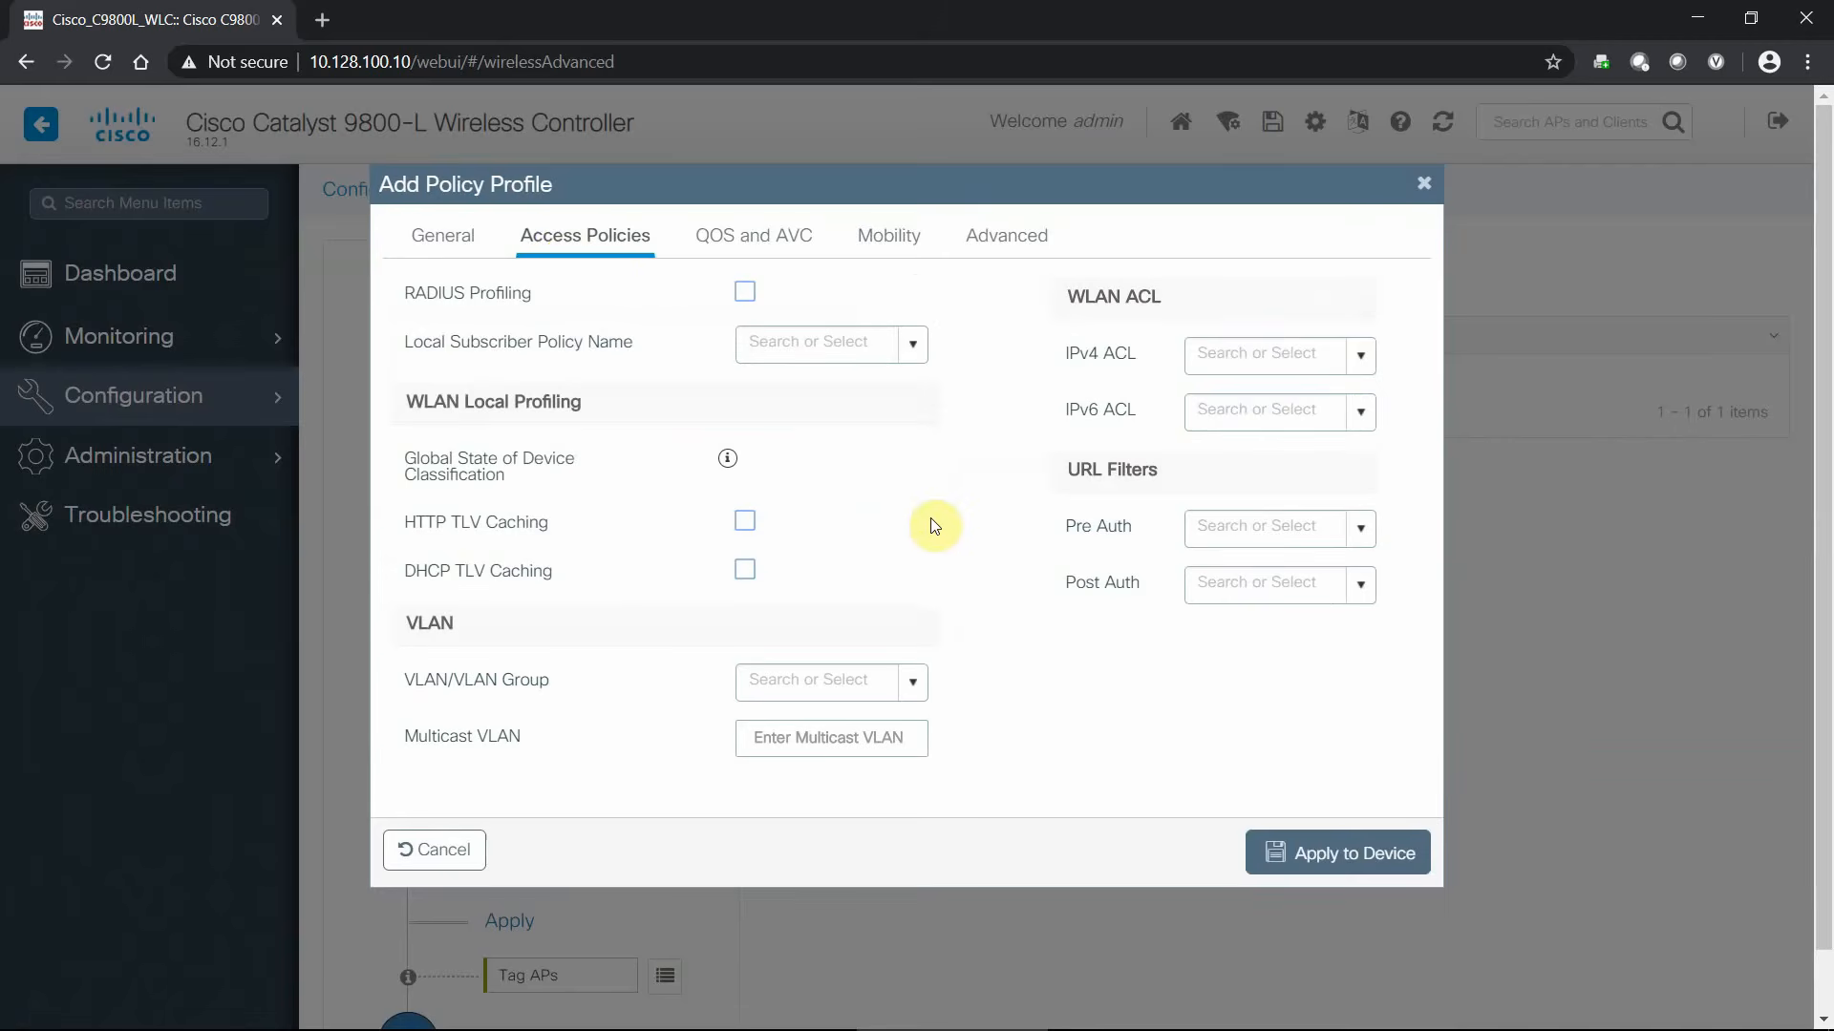
click(915, 686)
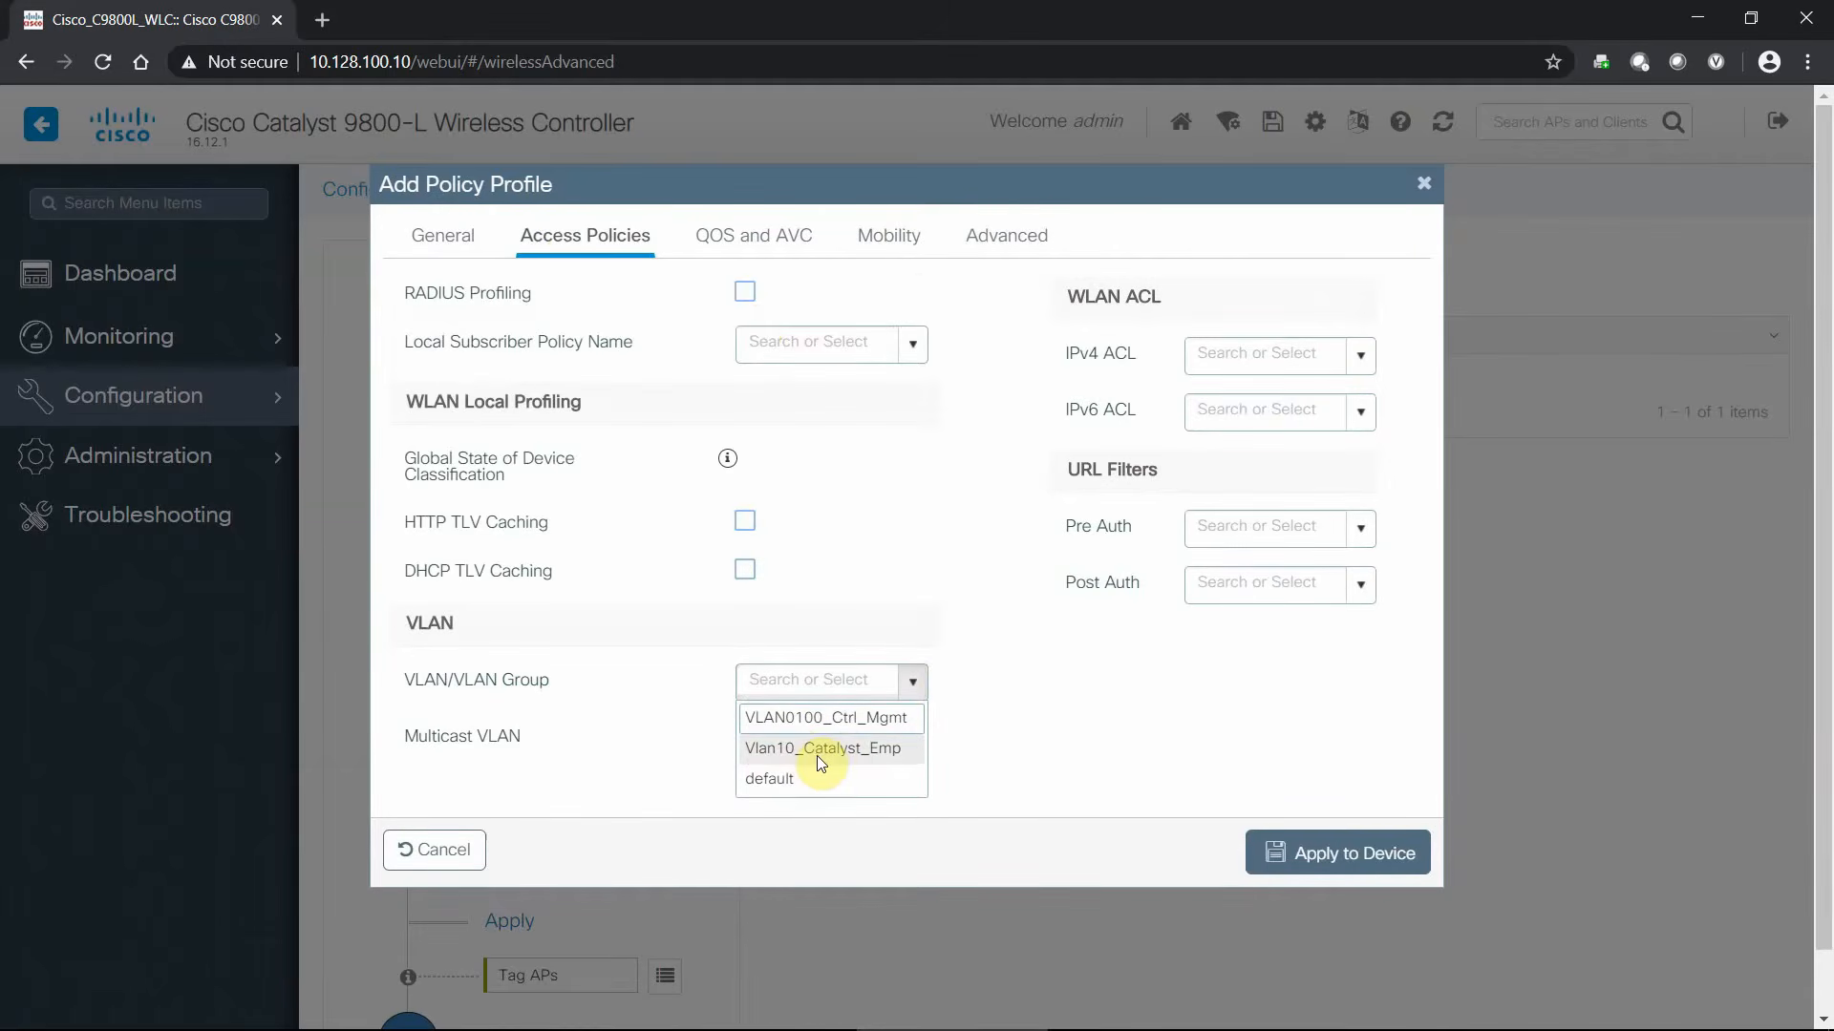
click(819, 750)
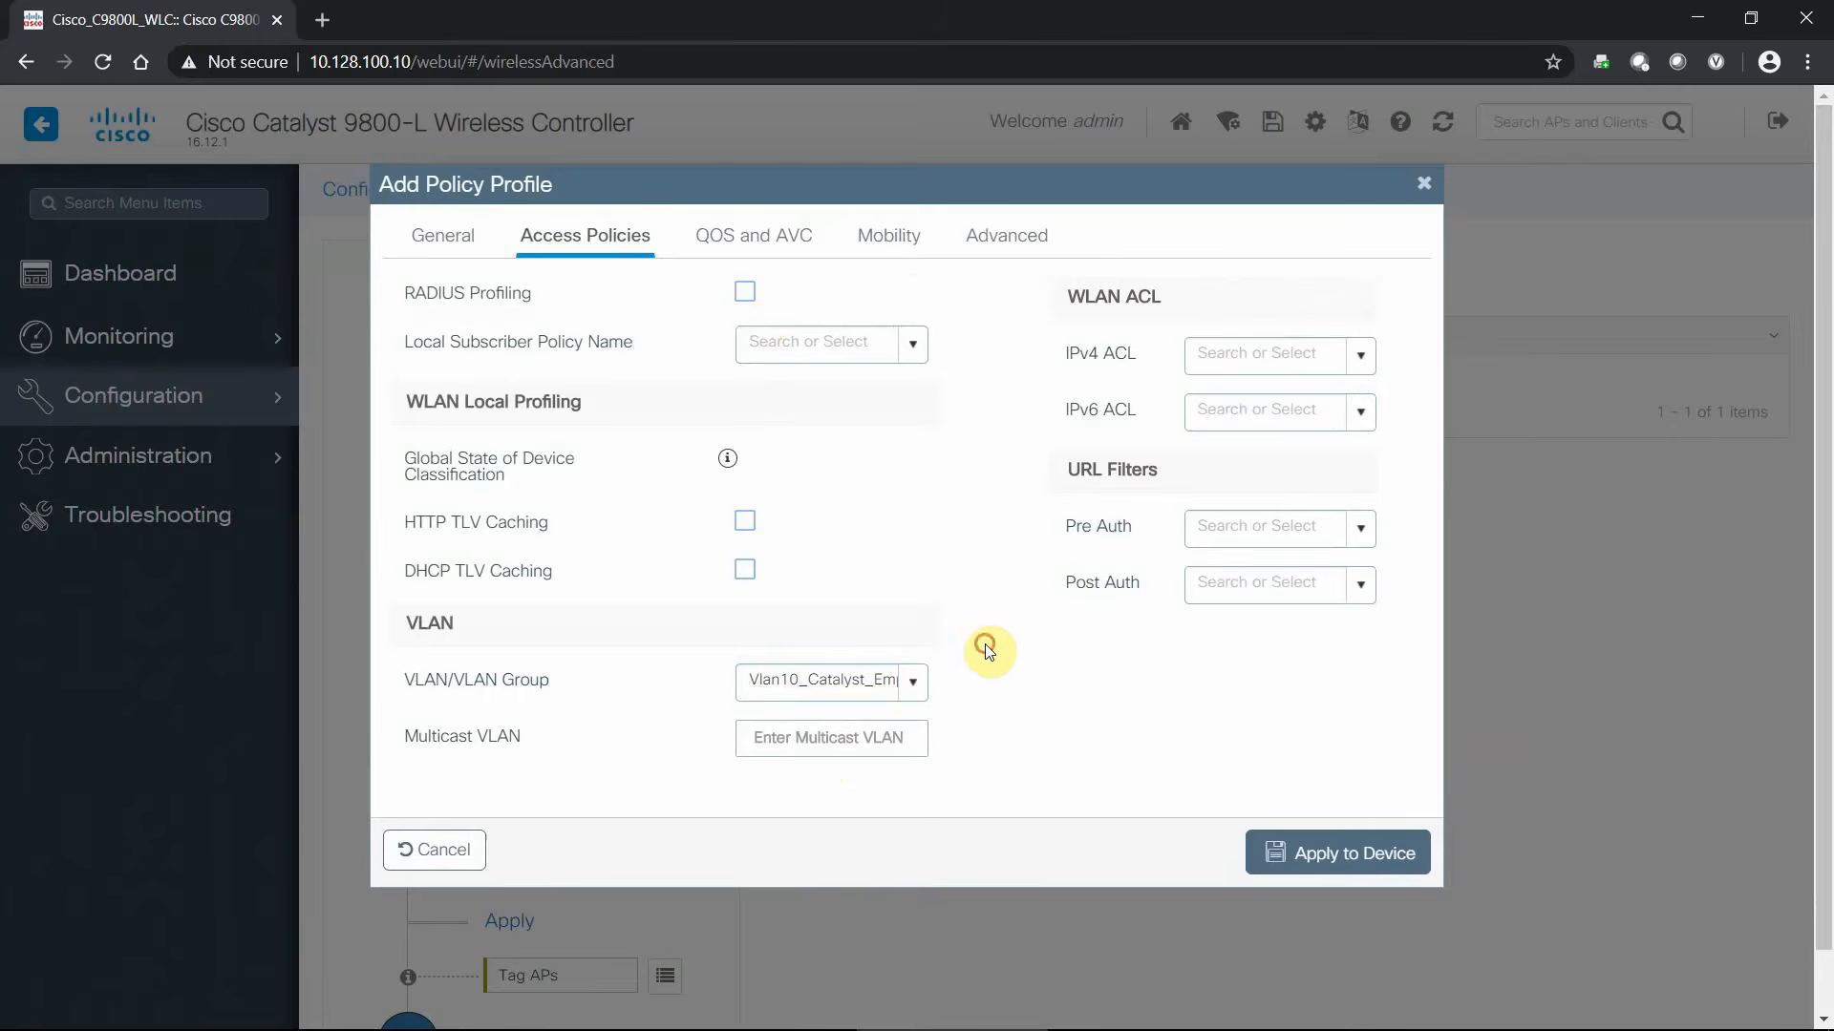
- Set Auto QoS to Enterprise and apply the Catalyst_BTC profile to the device
click(749, 237)
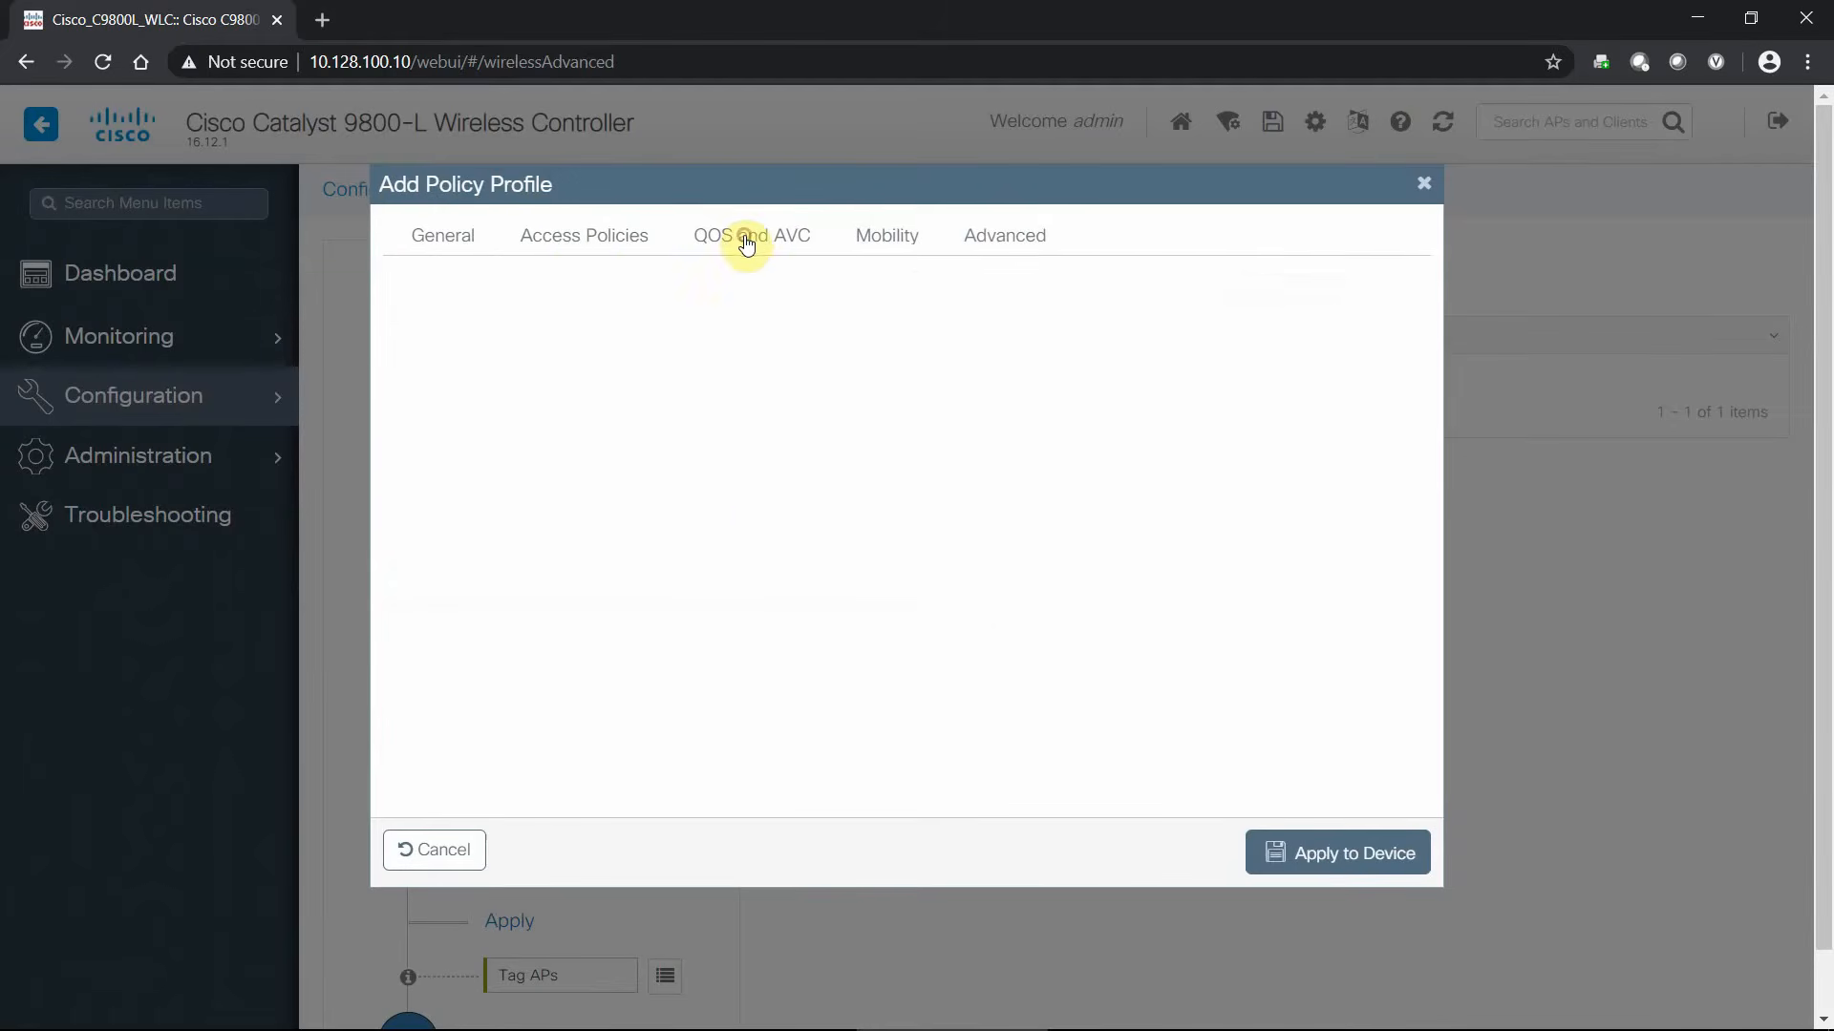
click(743, 294)
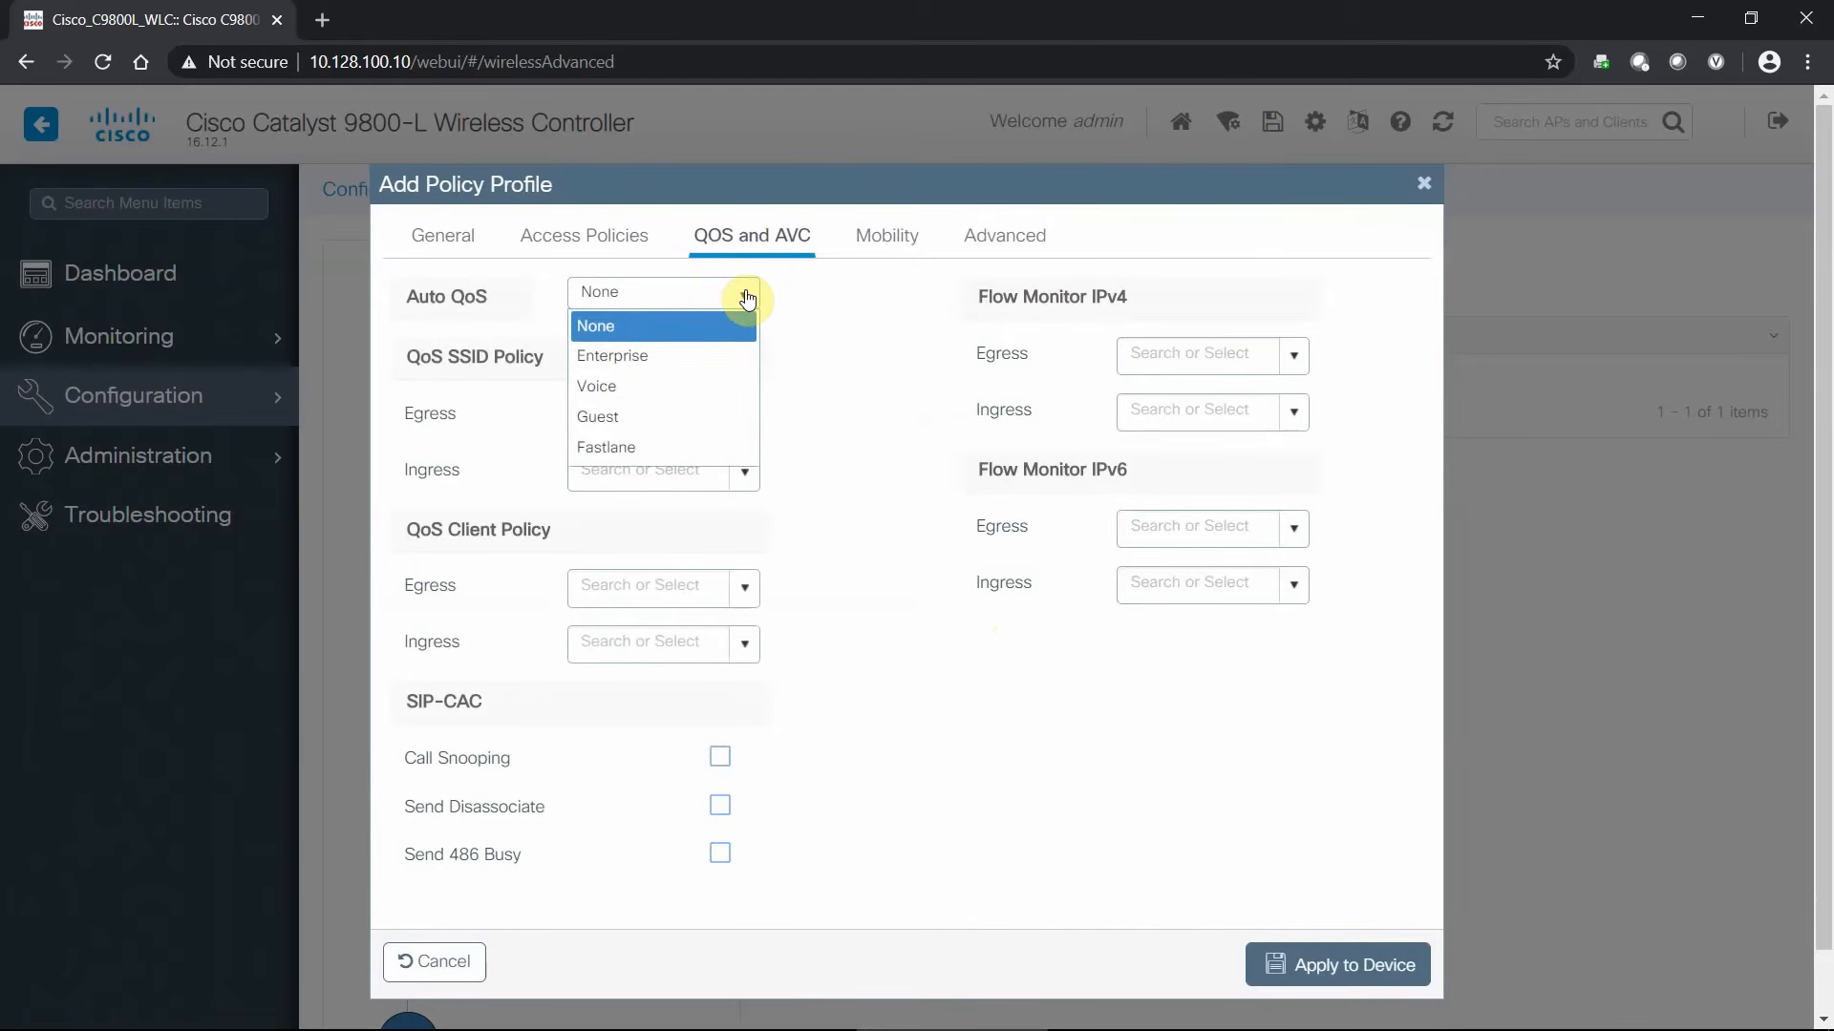
click(655, 358)
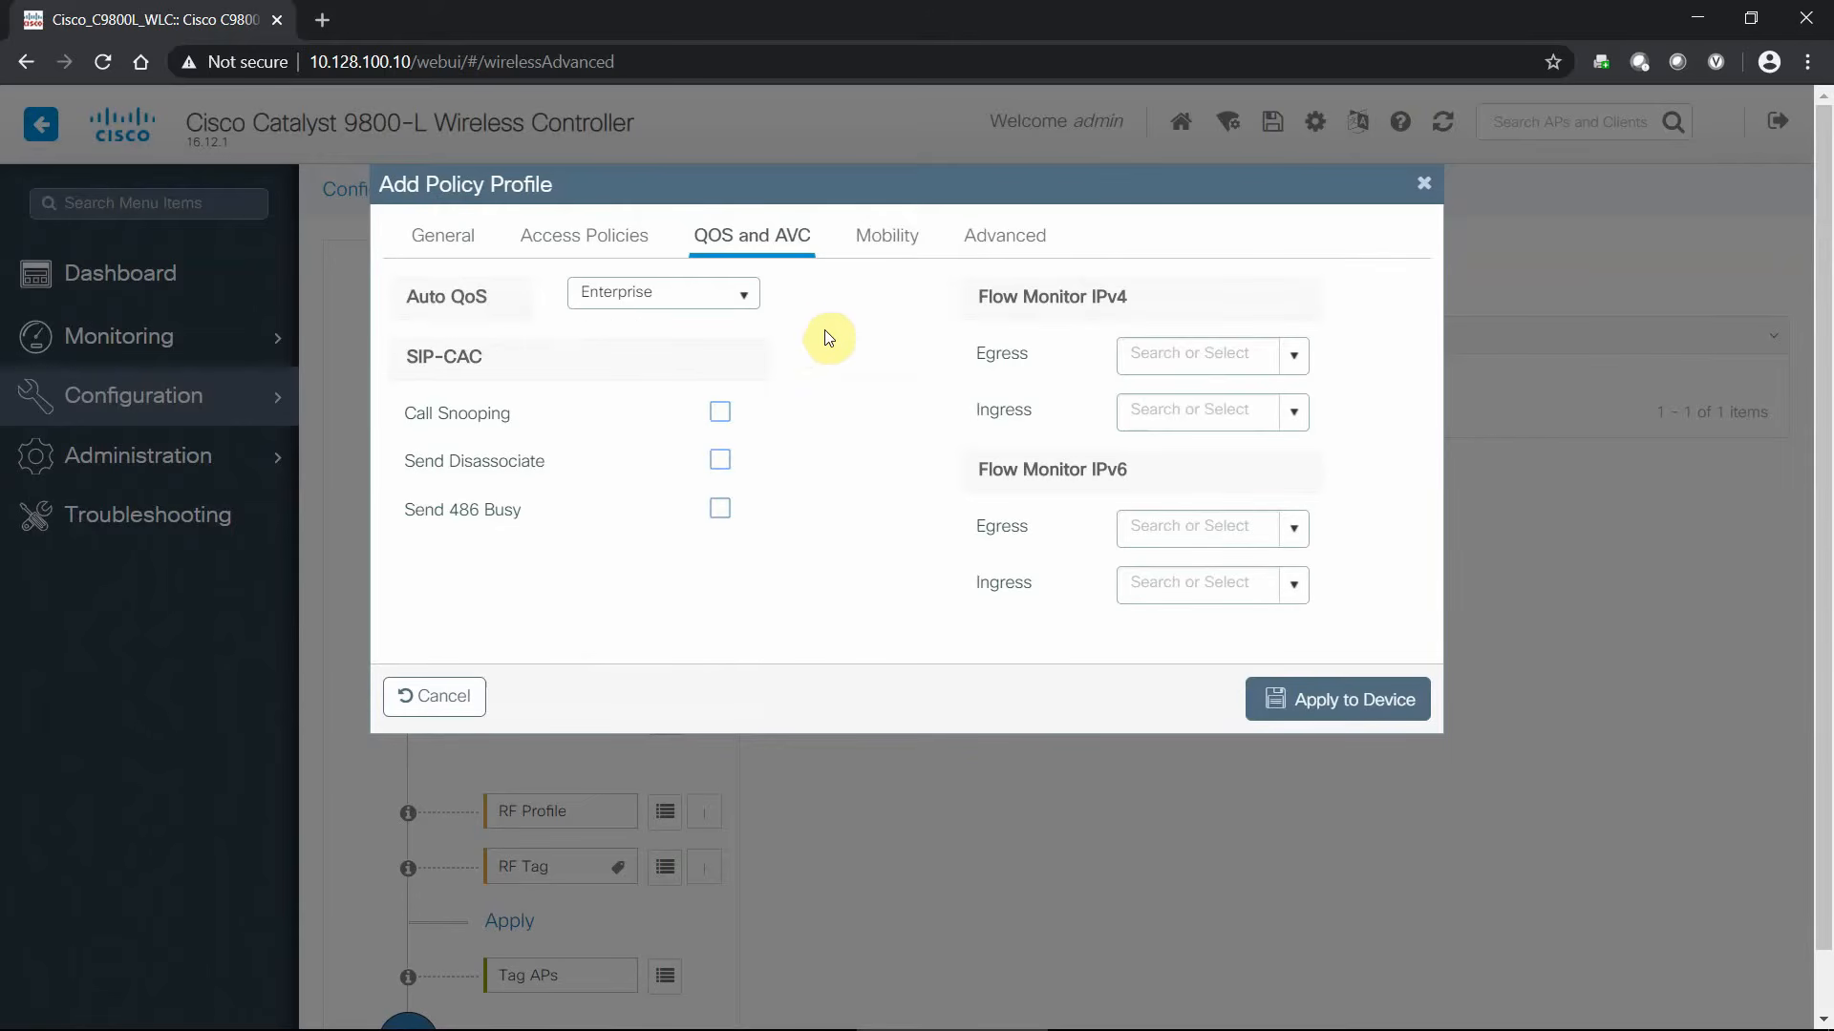
click(1363, 708)
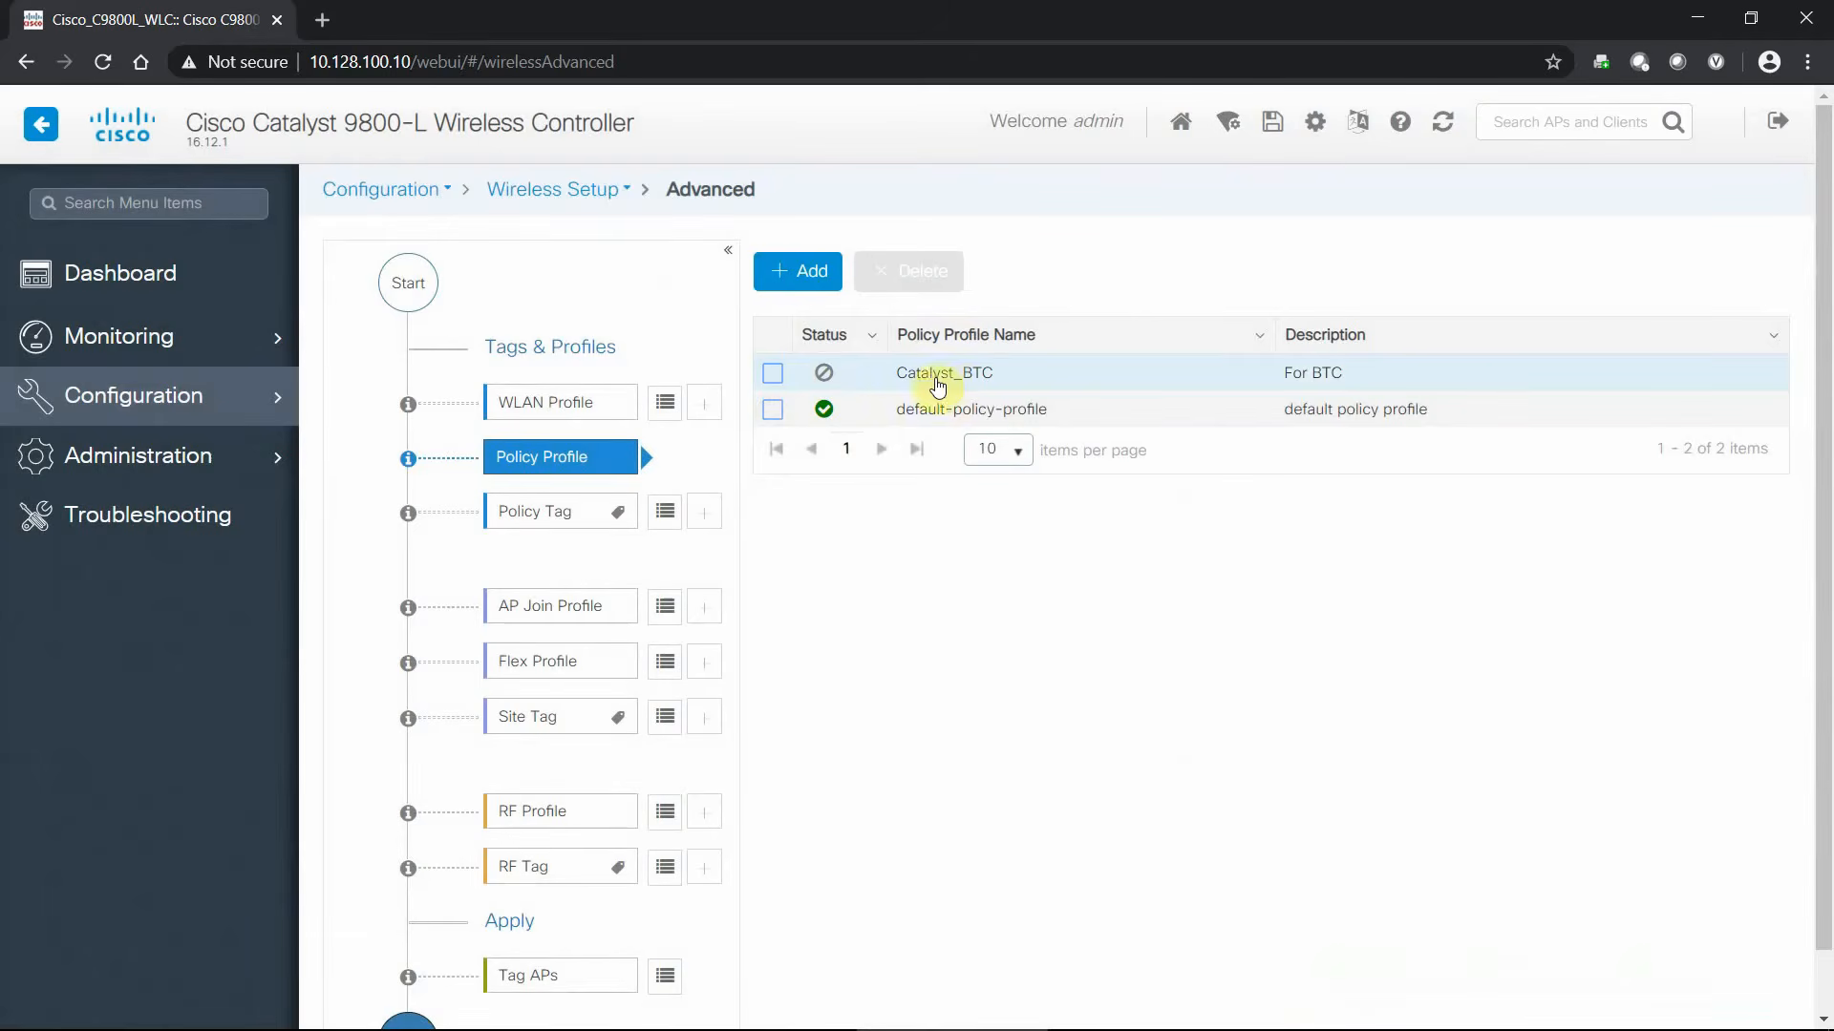
- Enable the Catalyst_BTC policy profile and apply the change
click(968, 379)
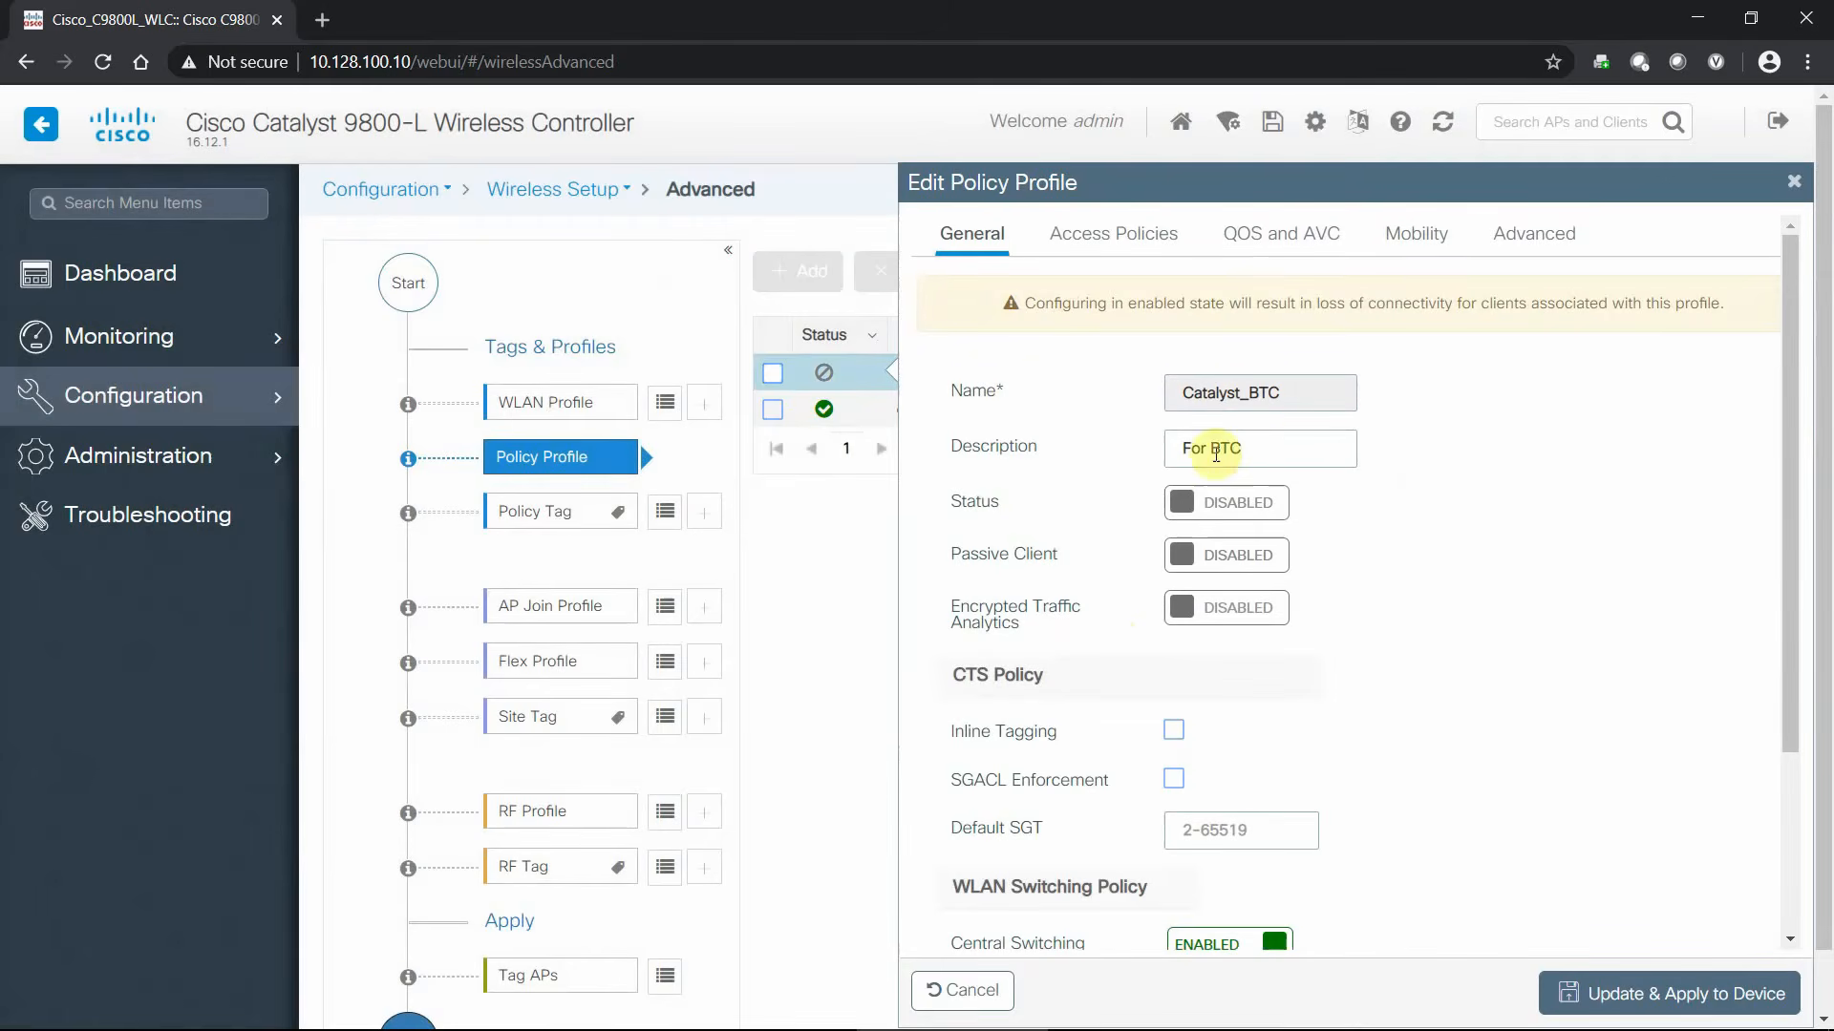
click(1244, 512)
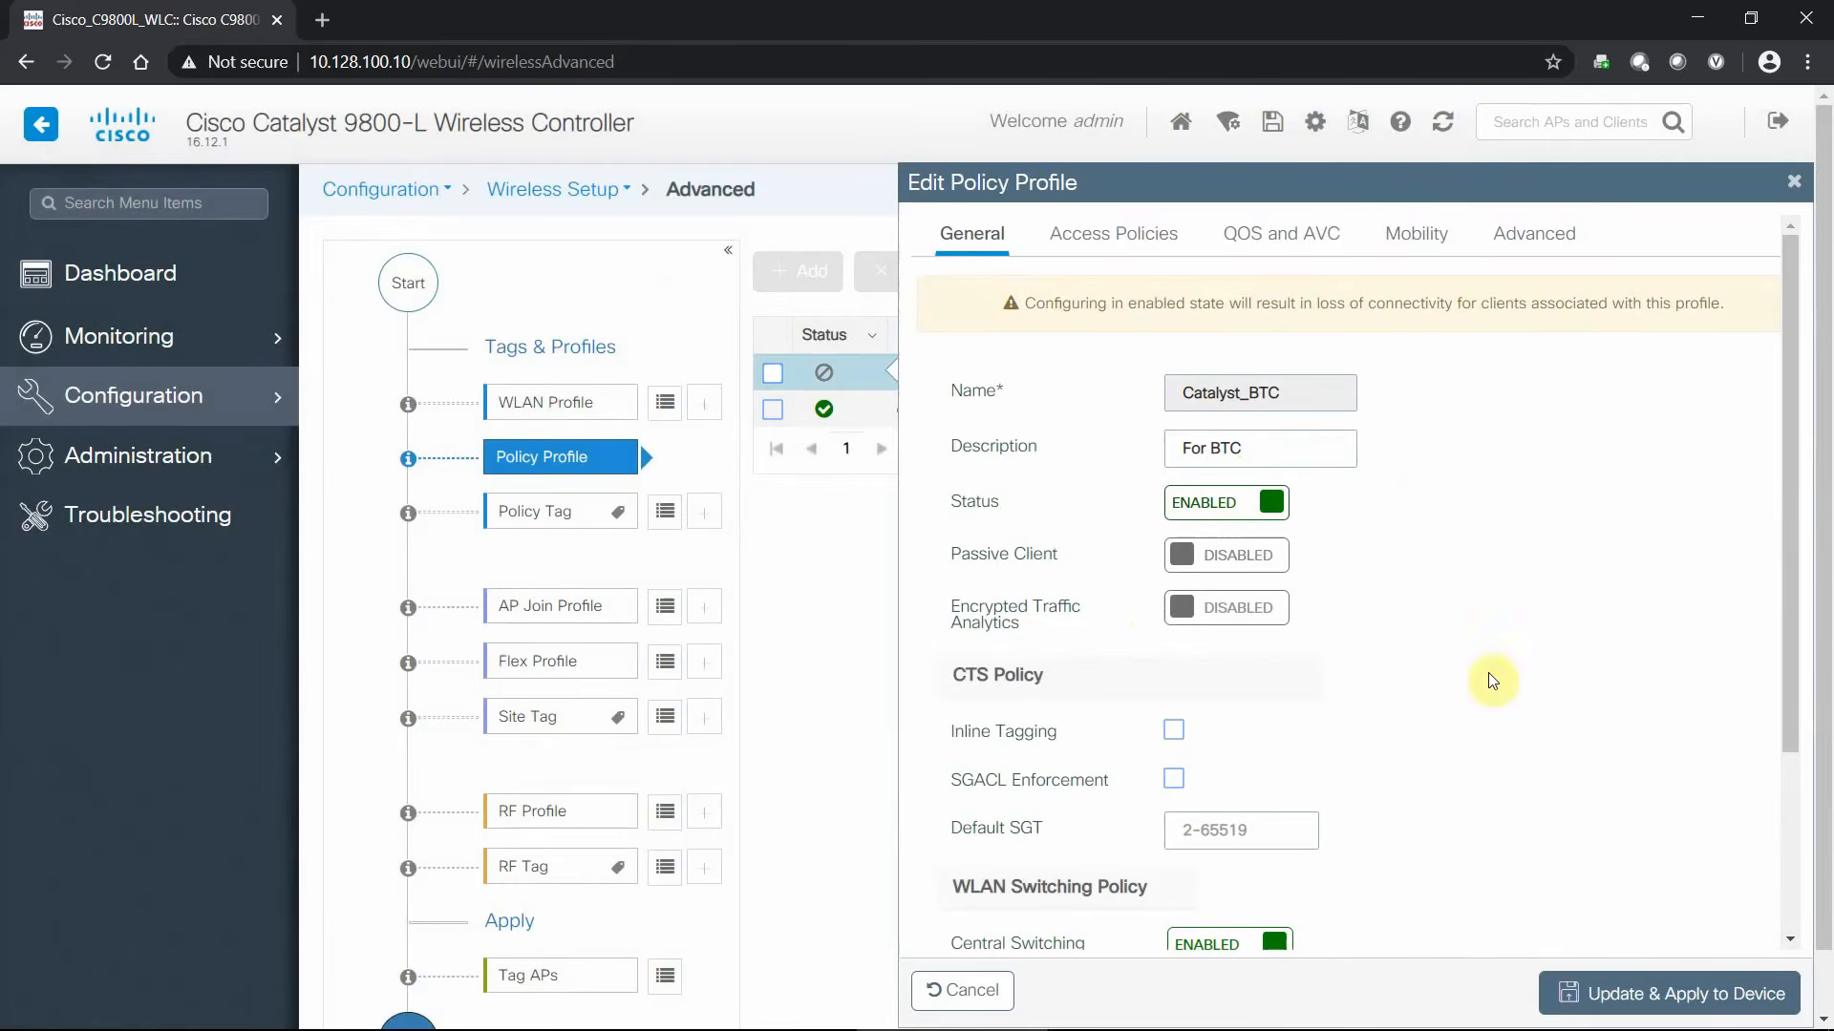
click(1635, 996)
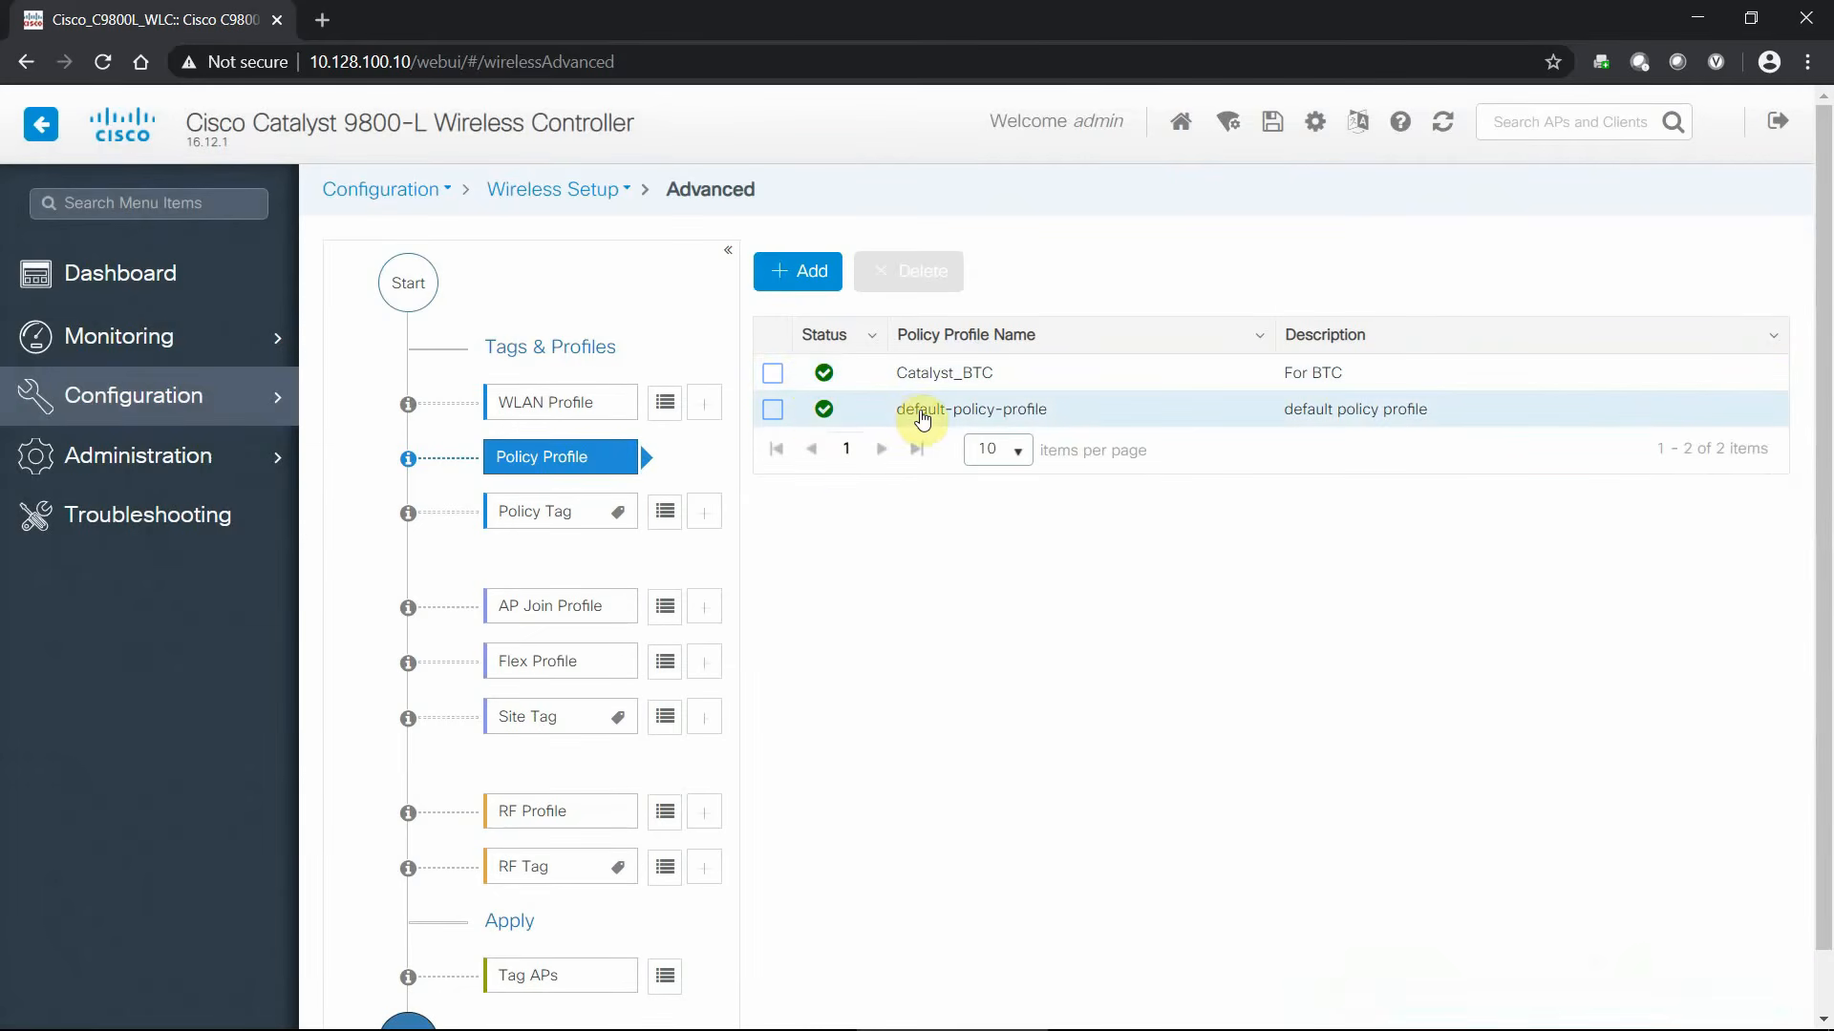
- Disable the default-policy-profile and apply the change
click(918, 414)
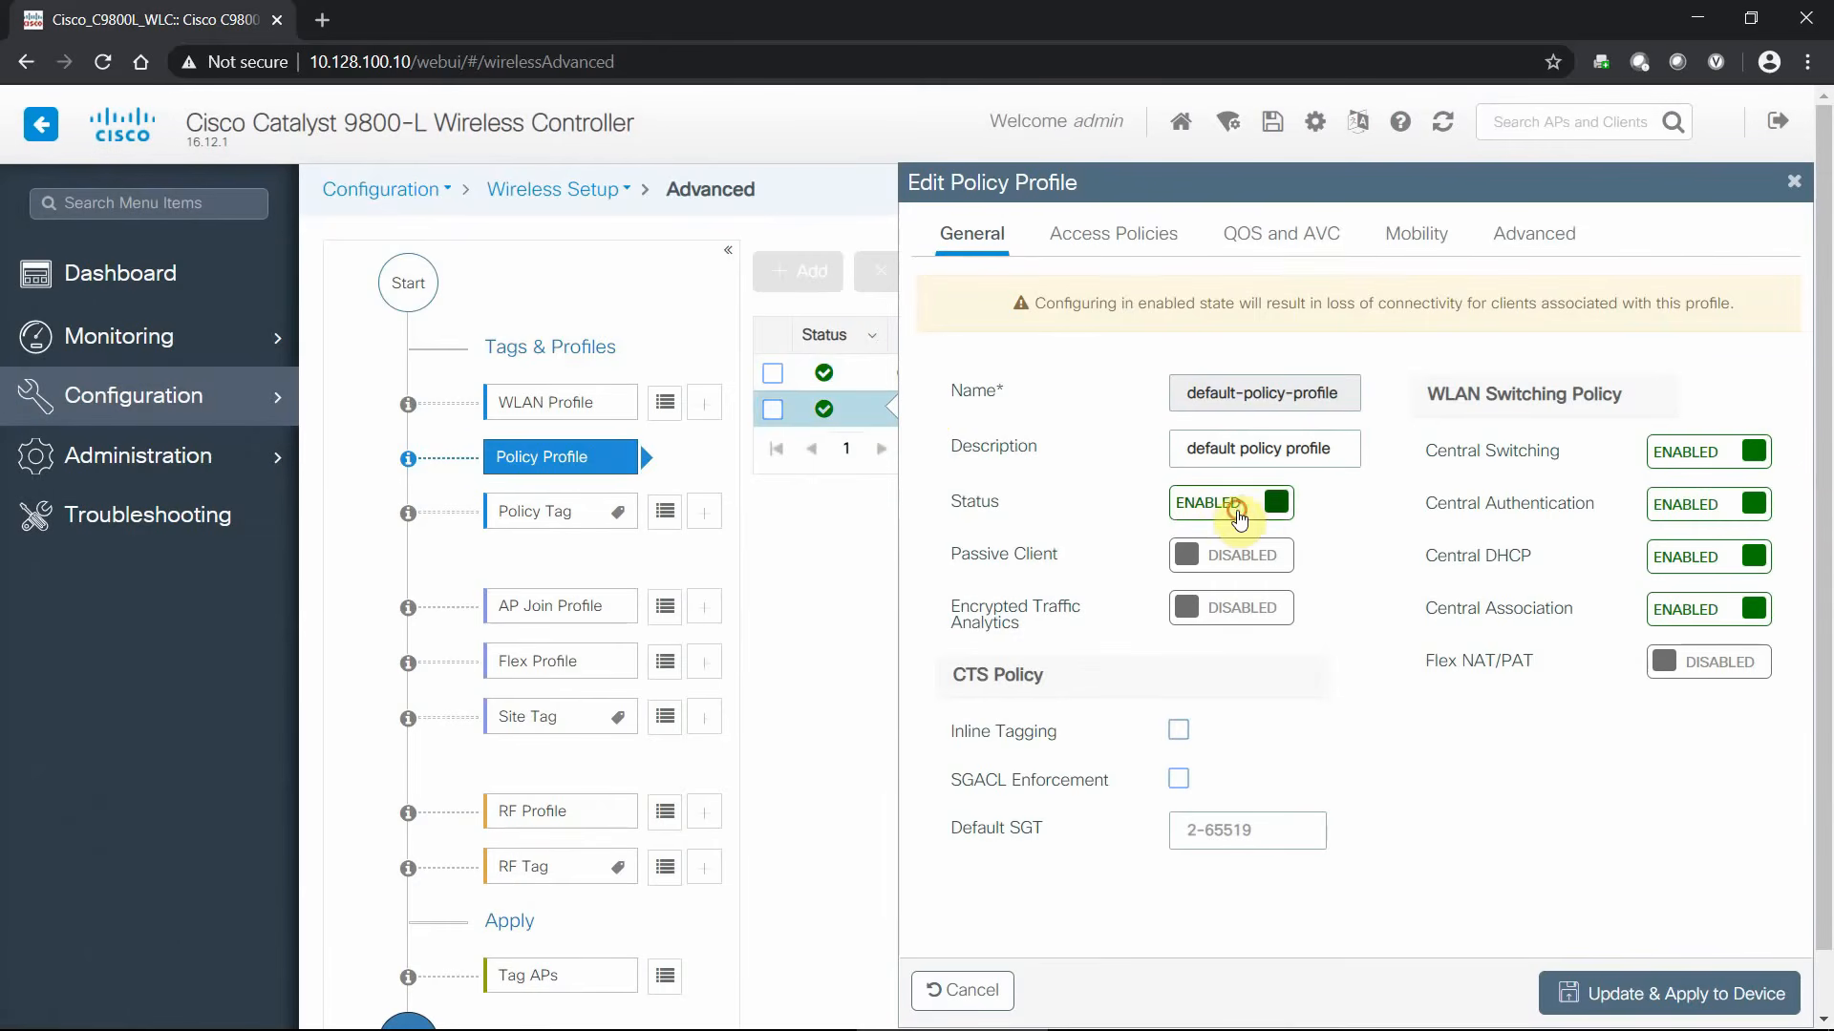
click(1232, 501)
click(1626, 996)
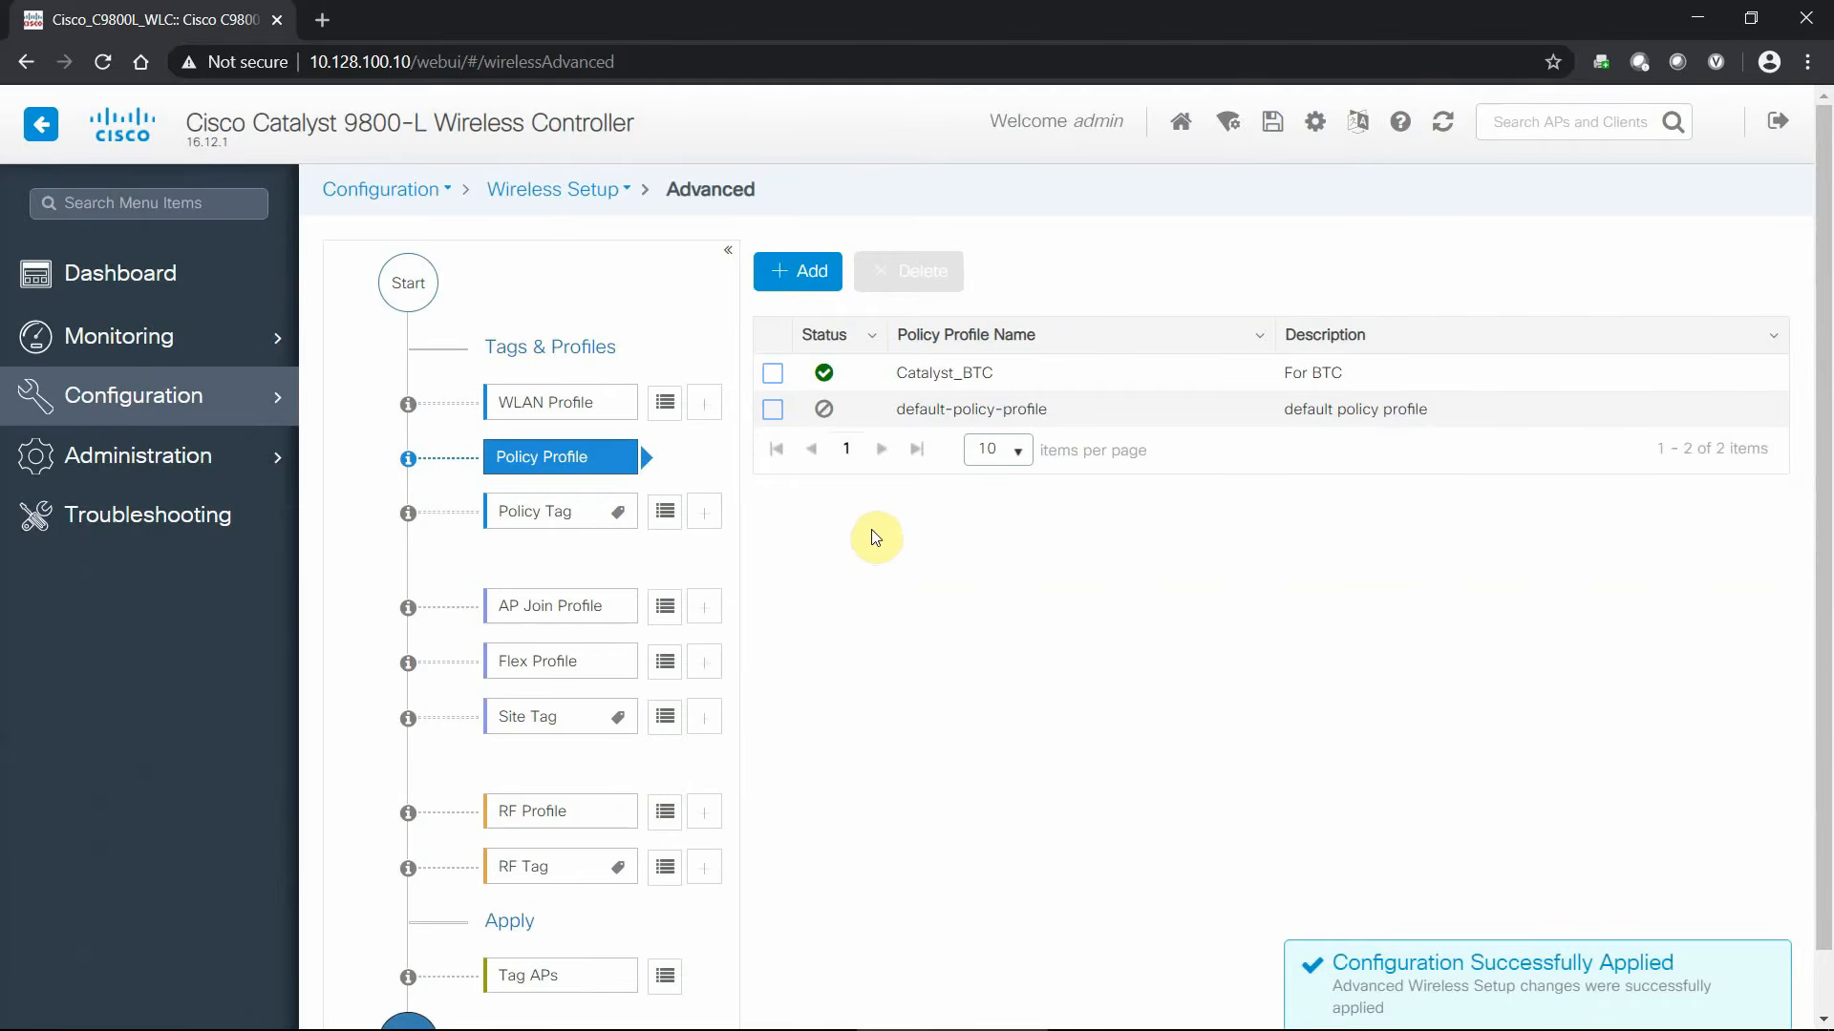
- Start a new policy tag named Catalyst_BTC with description 'For the BTC'
click(665, 516)
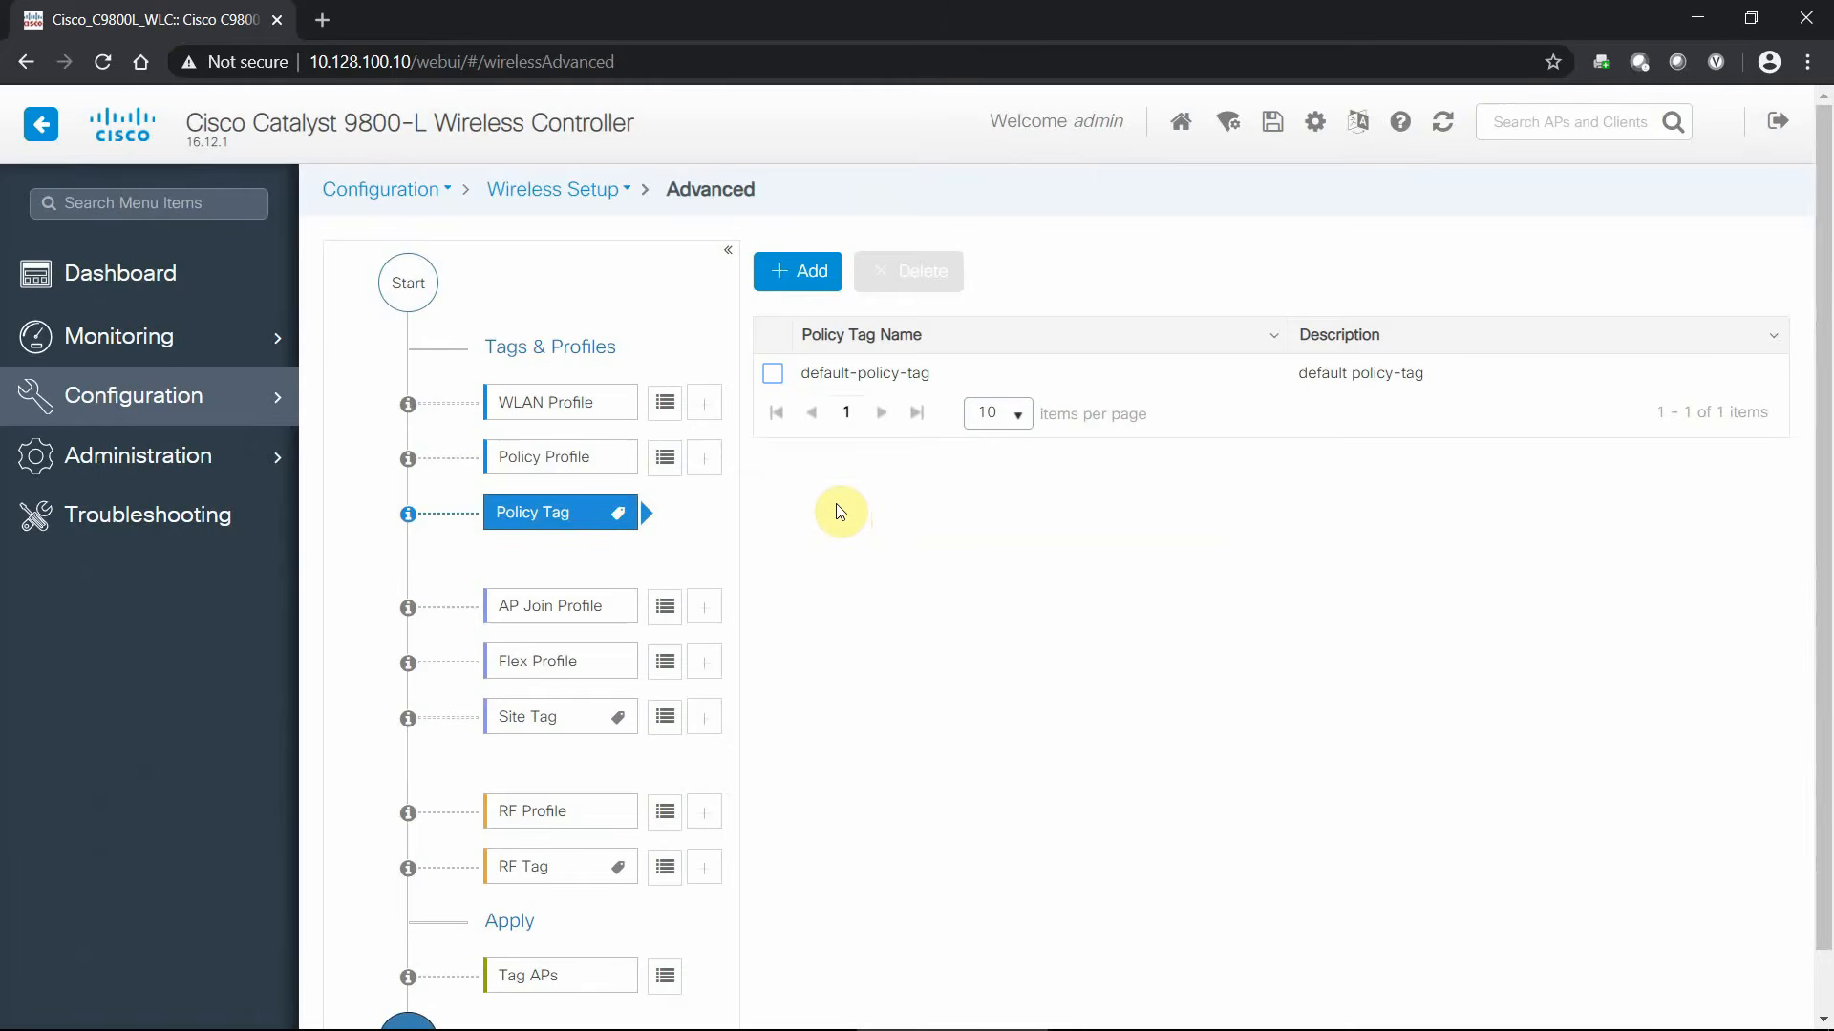
click(819, 275)
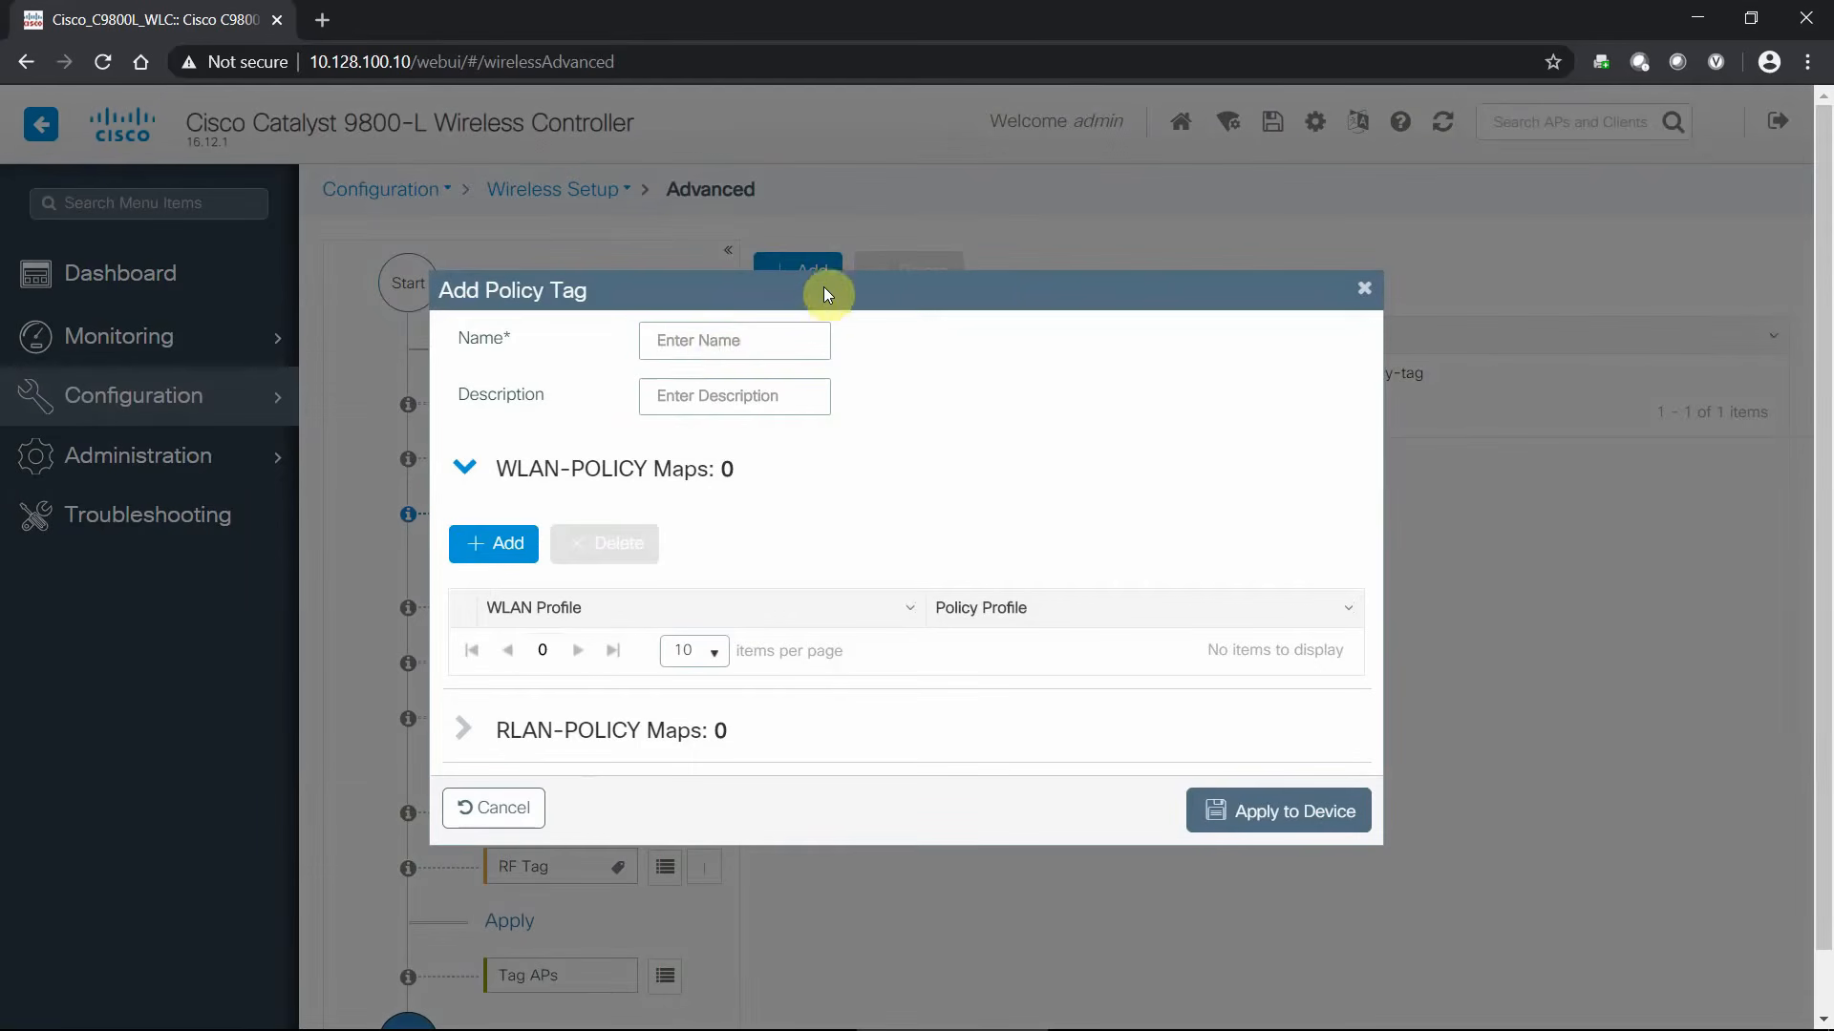
click(712, 342)
text(Catalyst_BTC)
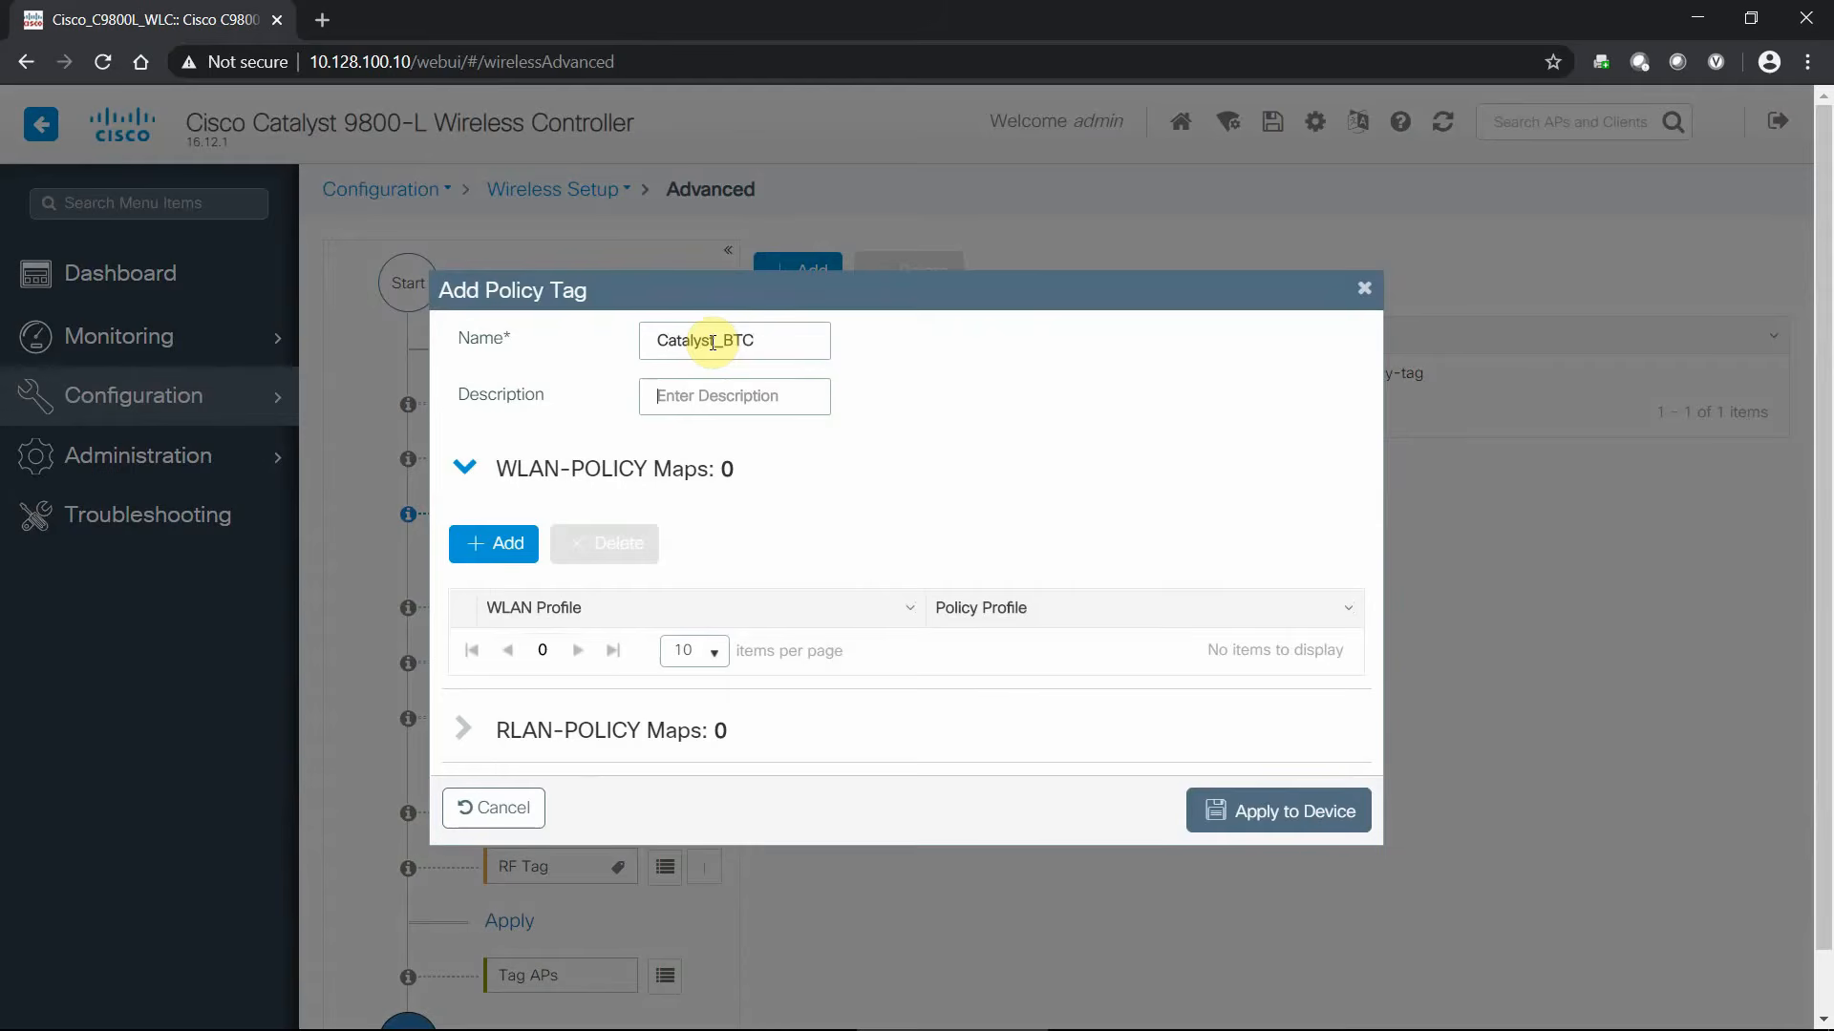
text(For the BTC)
- Map the Catalyst WLAN to the Catalyst_BTC policy profile
click(495, 542)
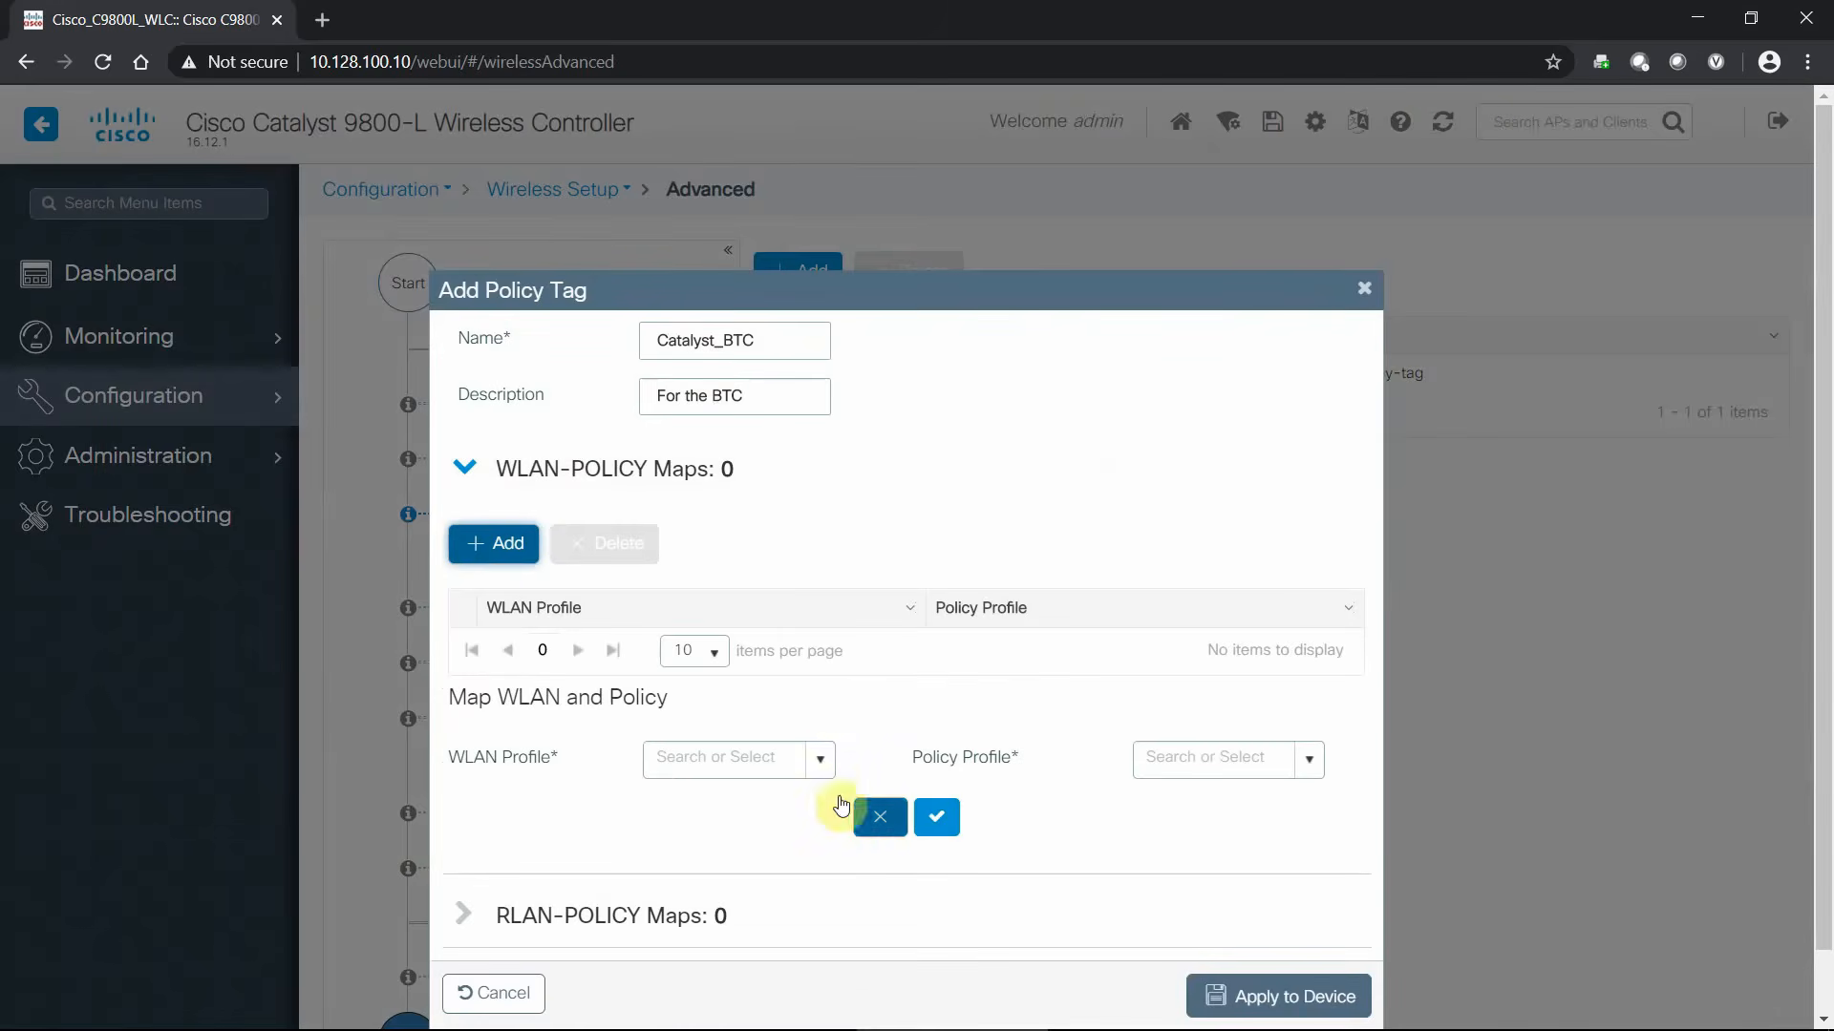
click(806, 754)
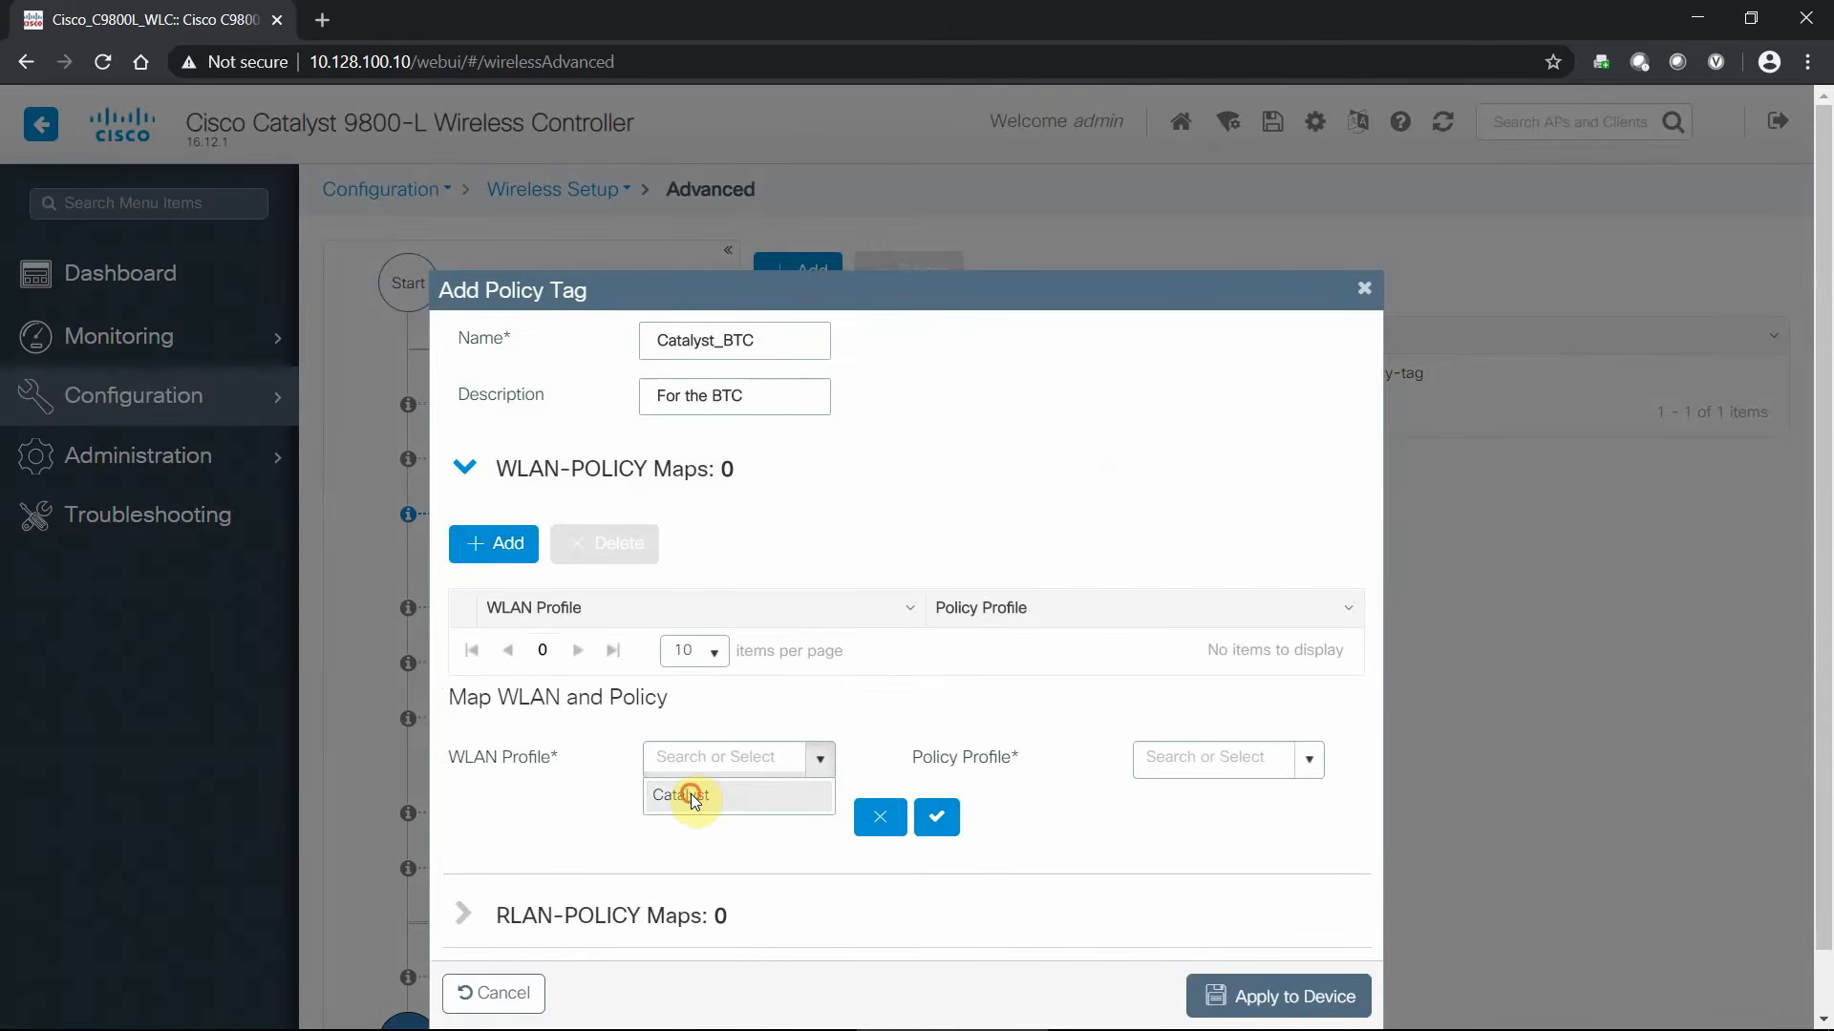
click(691, 794)
click(1311, 761)
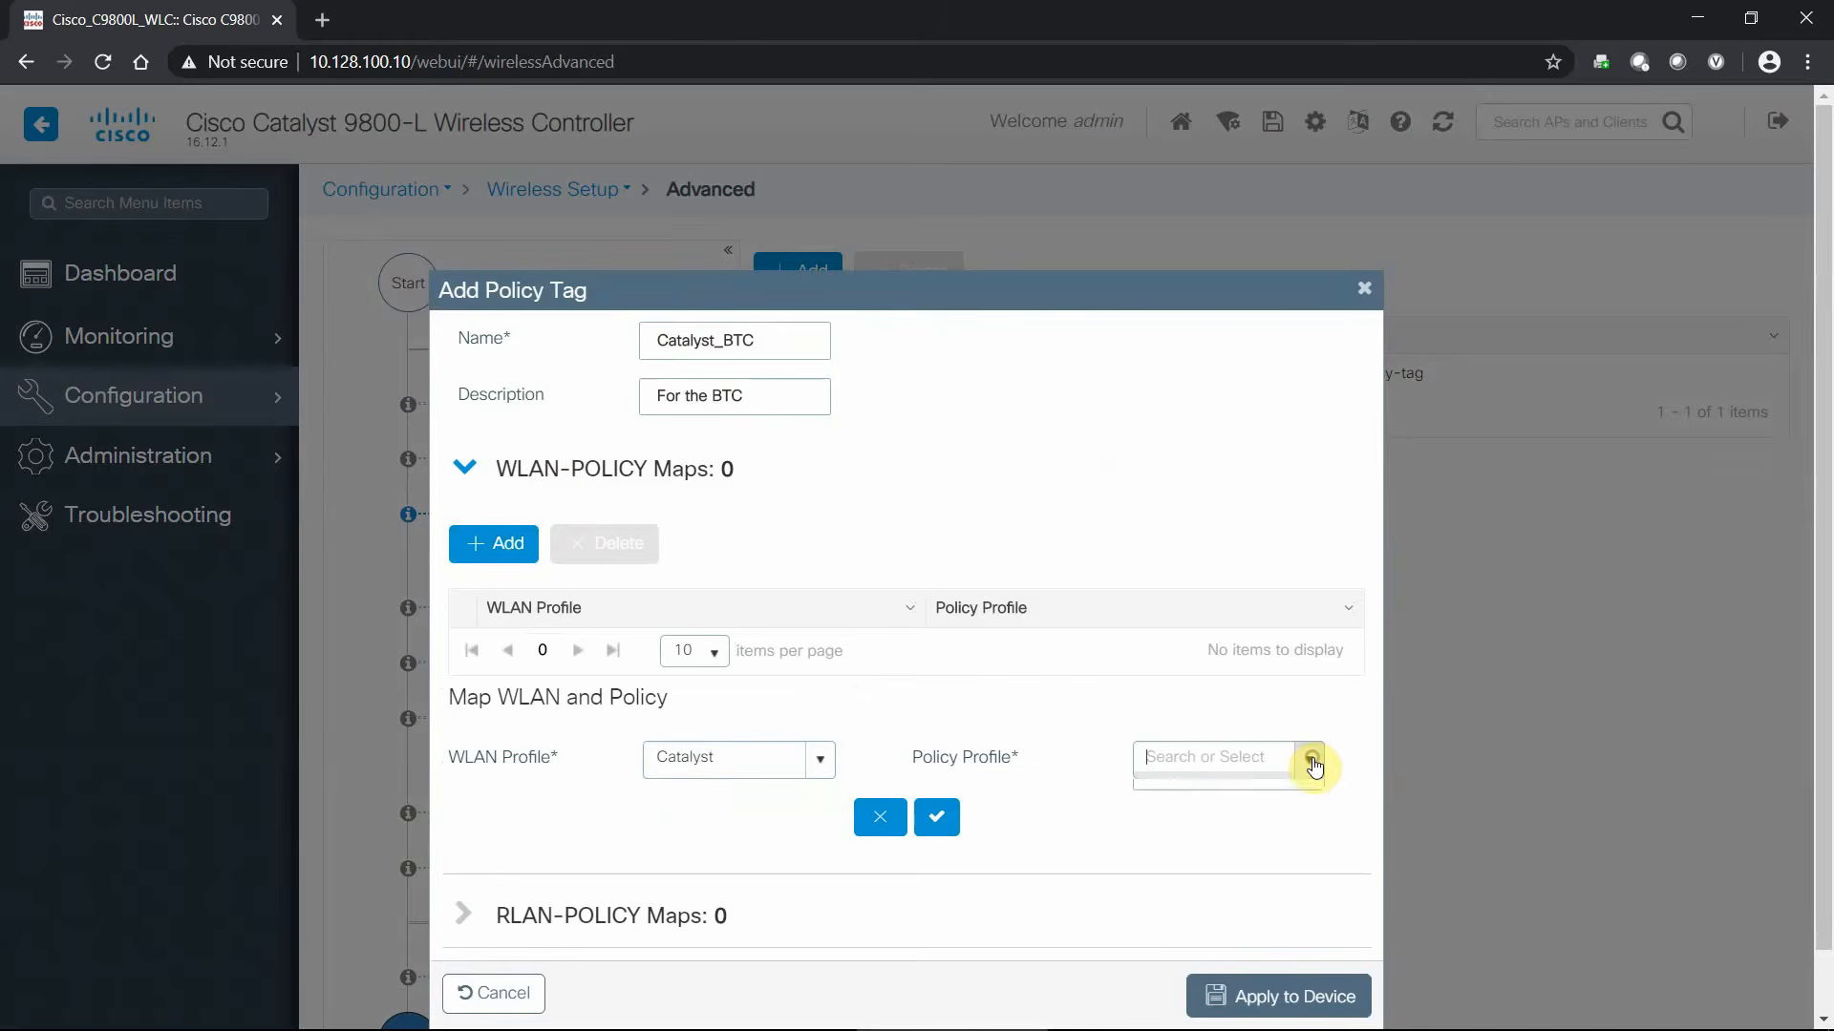
click(1194, 799)
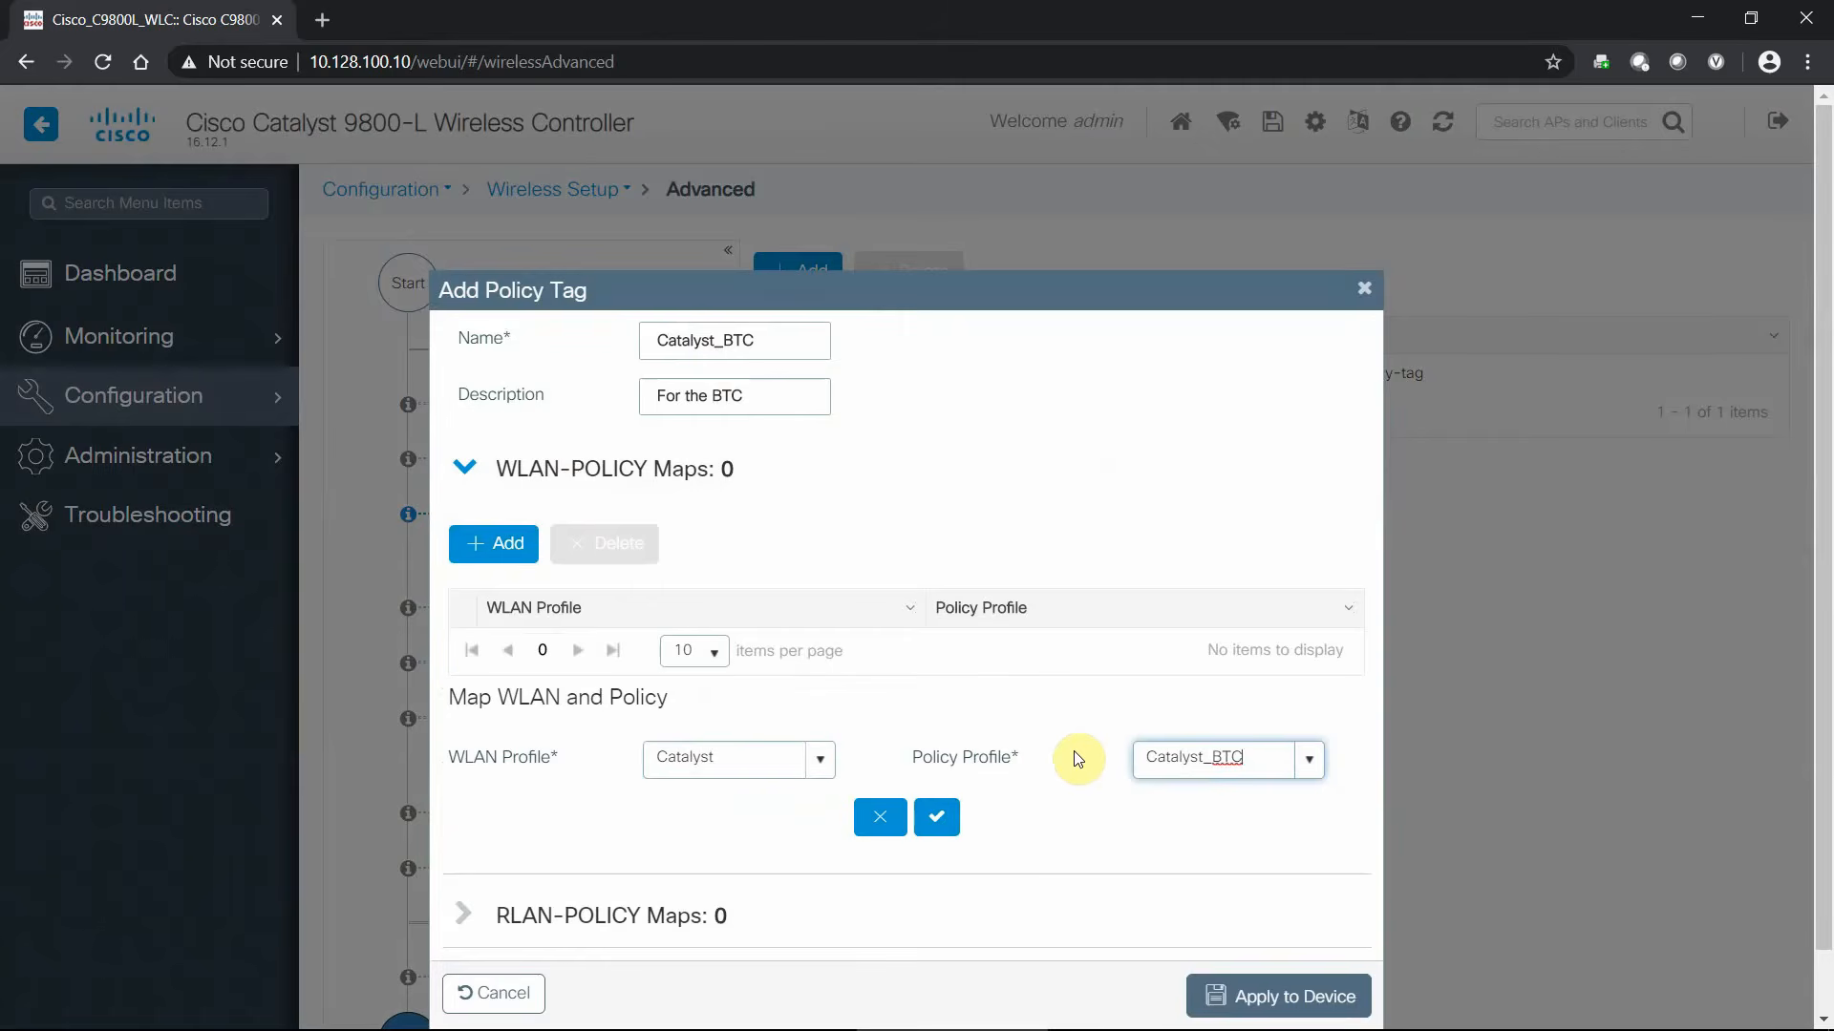
click(937, 819)
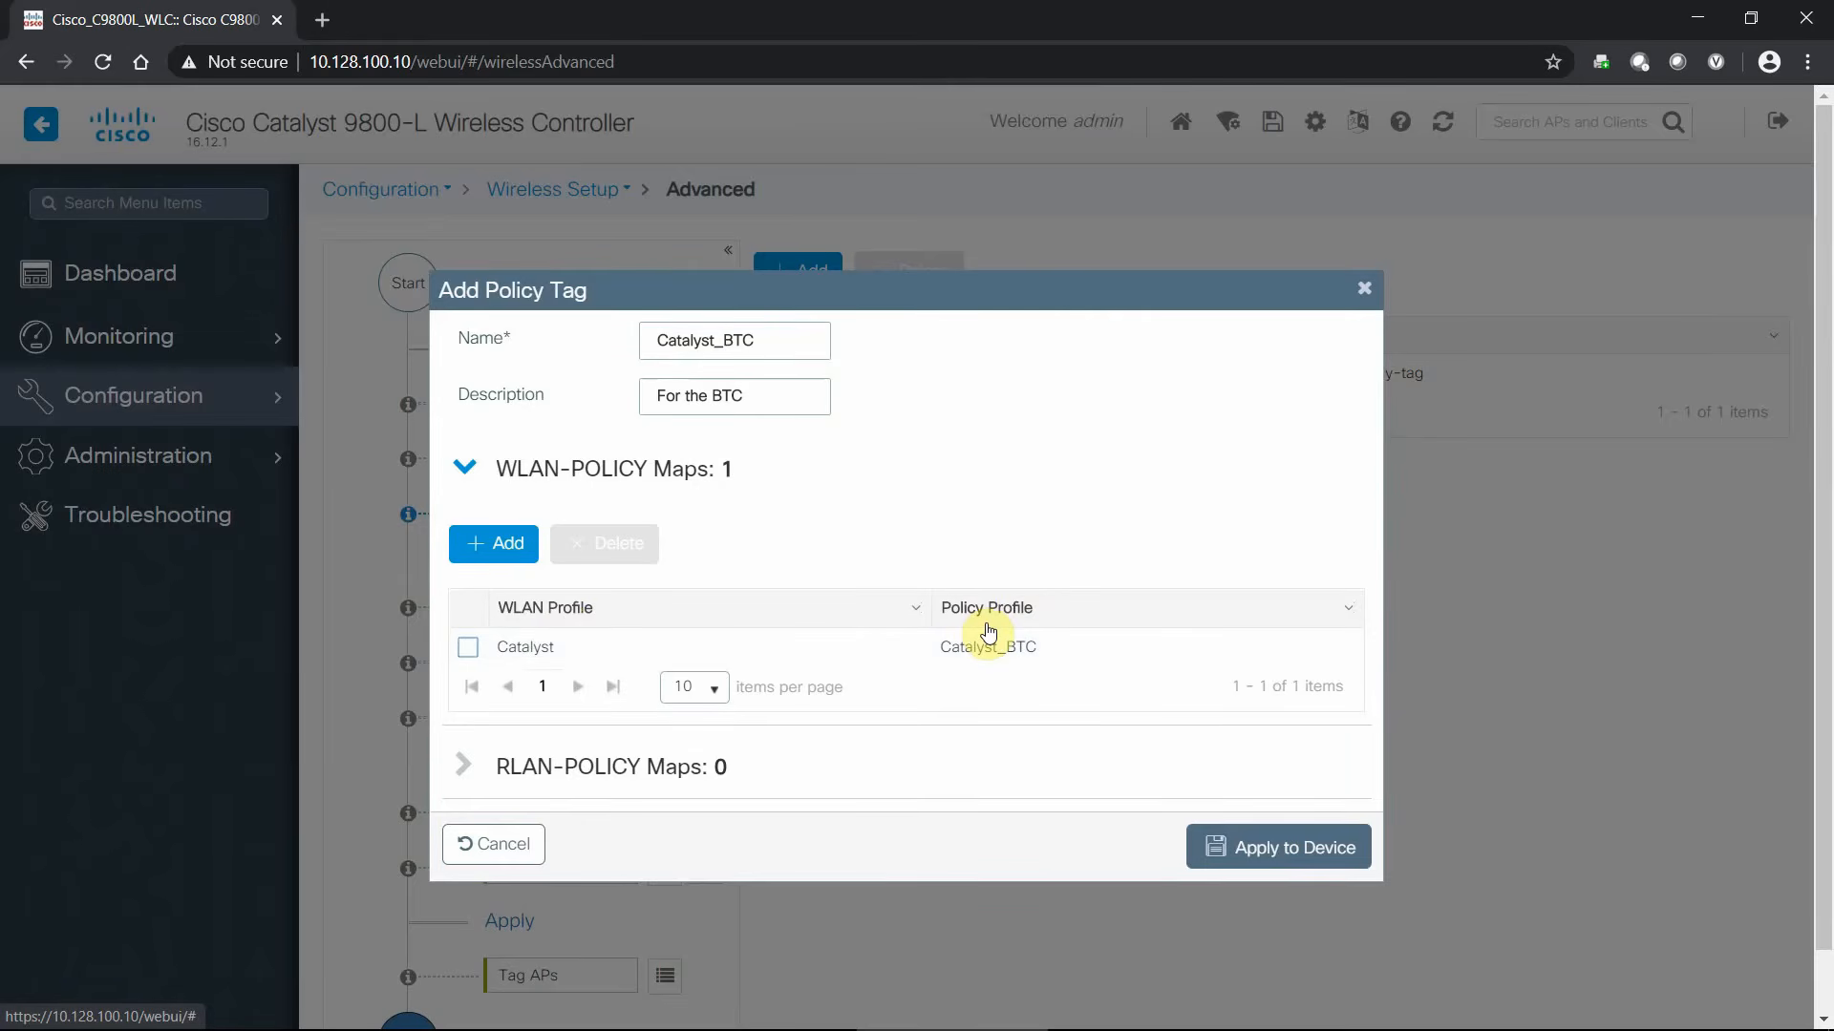
- Check the RLAN-POLICY Maps section, then apply the policy tag to the device
click(602, 772)
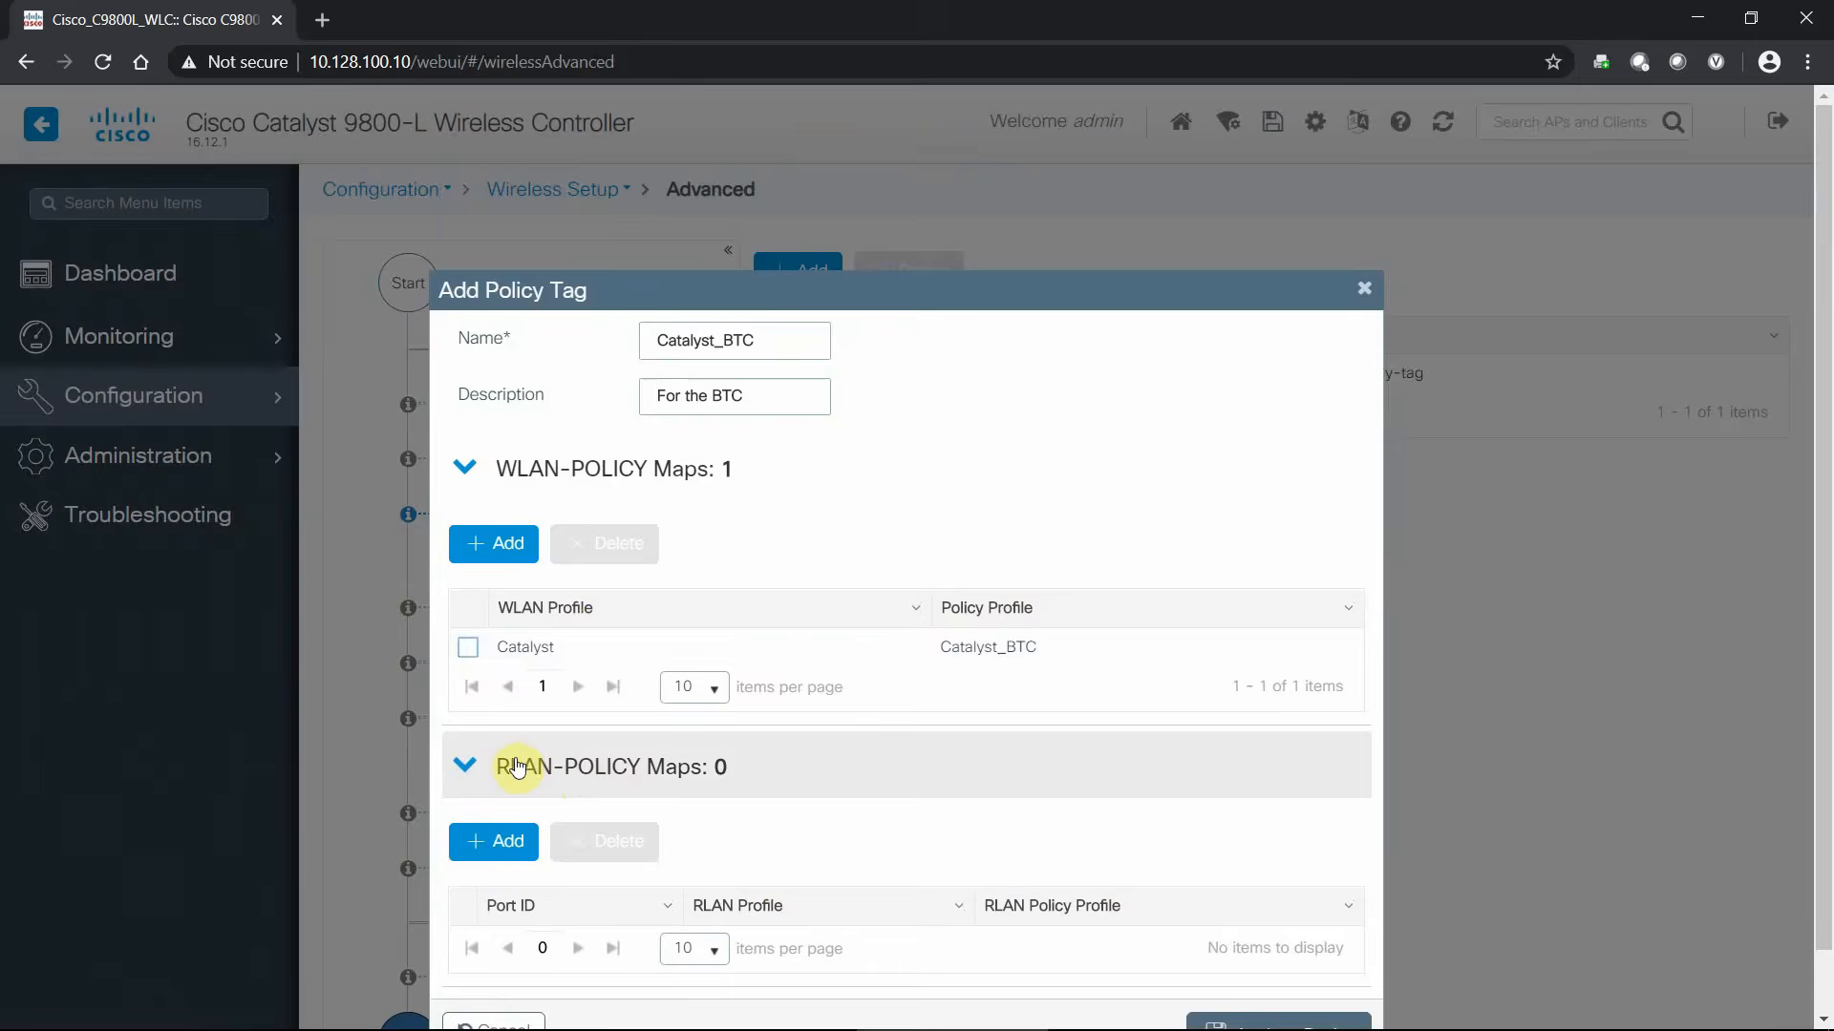
scroll(716, 779, down, 1)
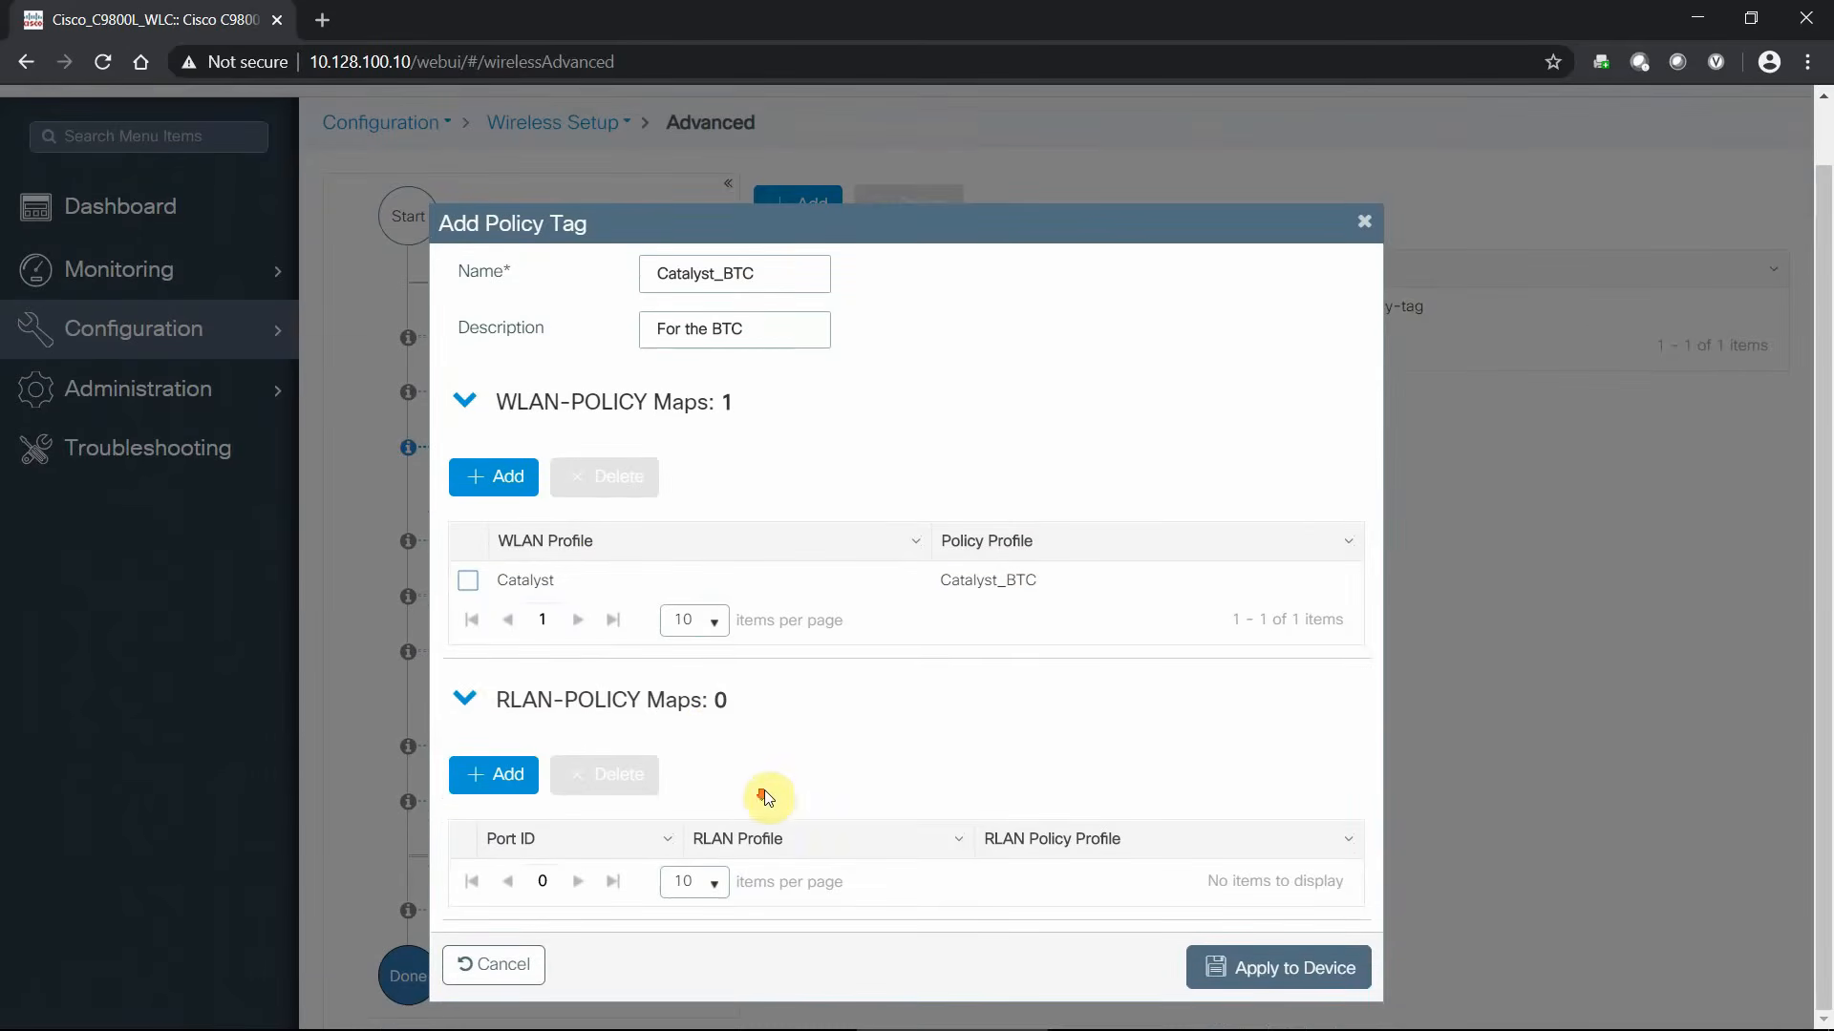
click(528, 715)
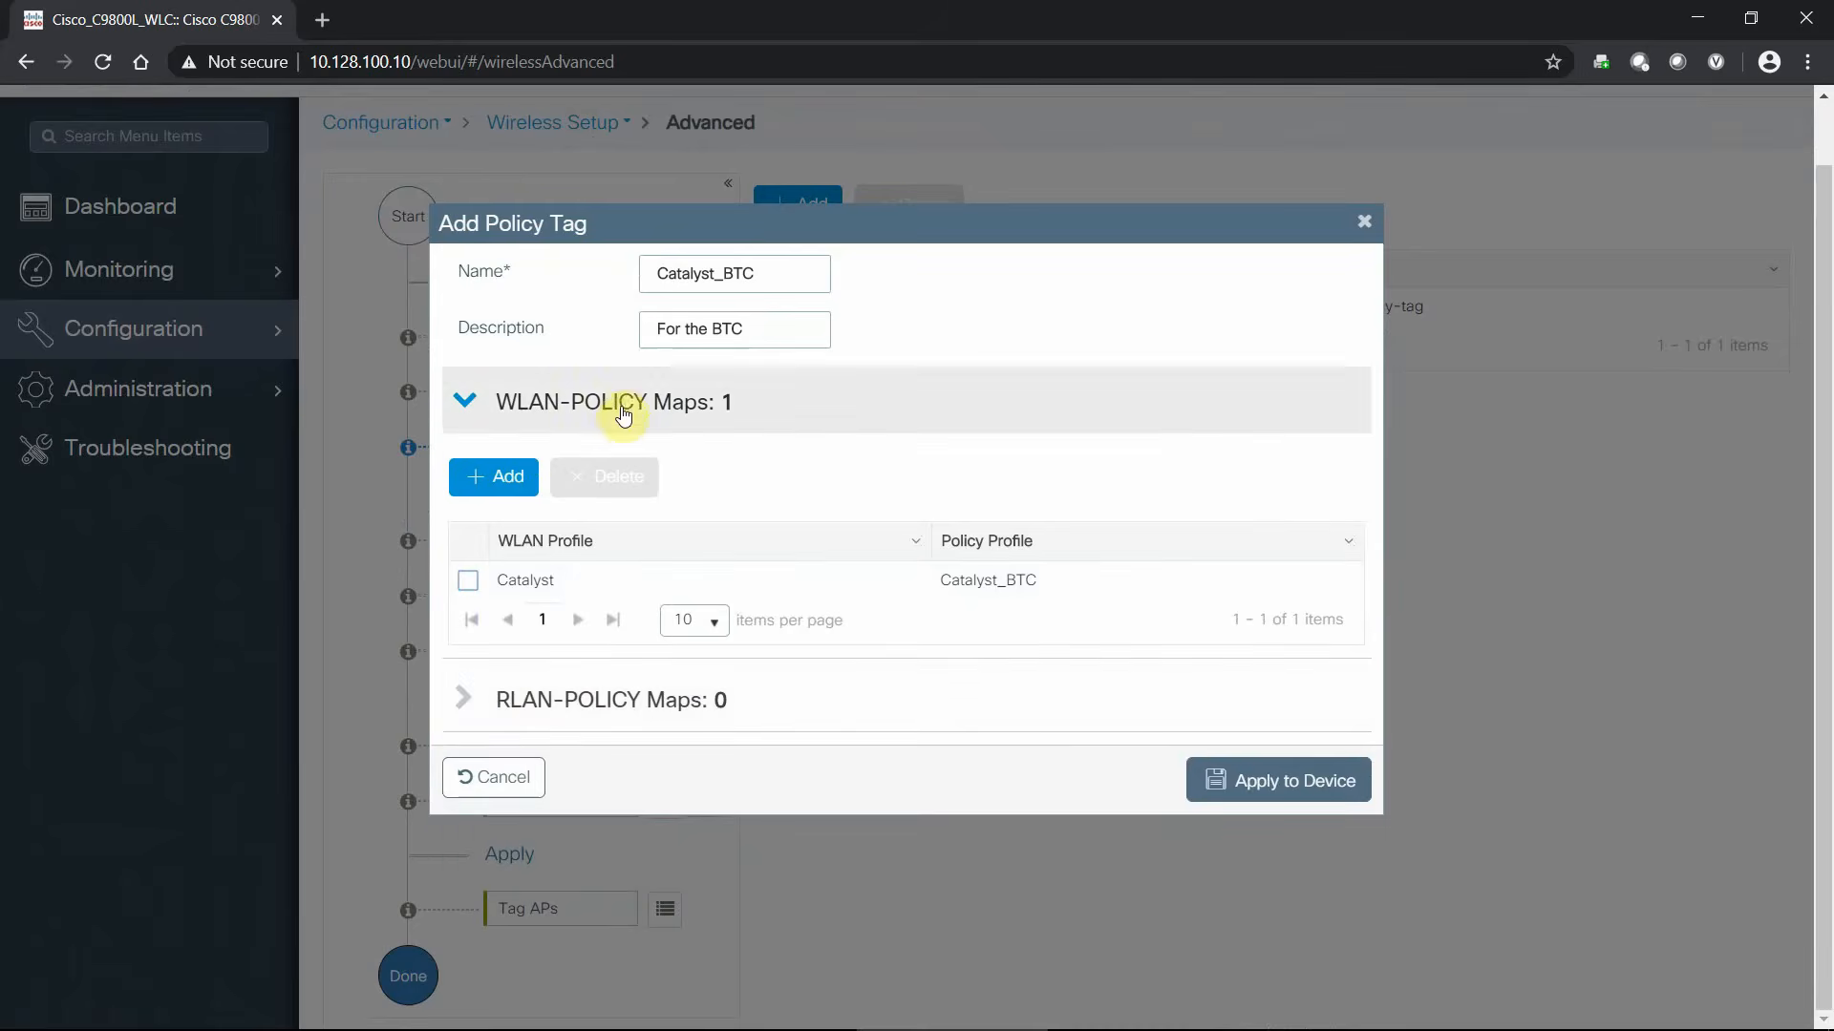
scroll(621, 430, up, 1)
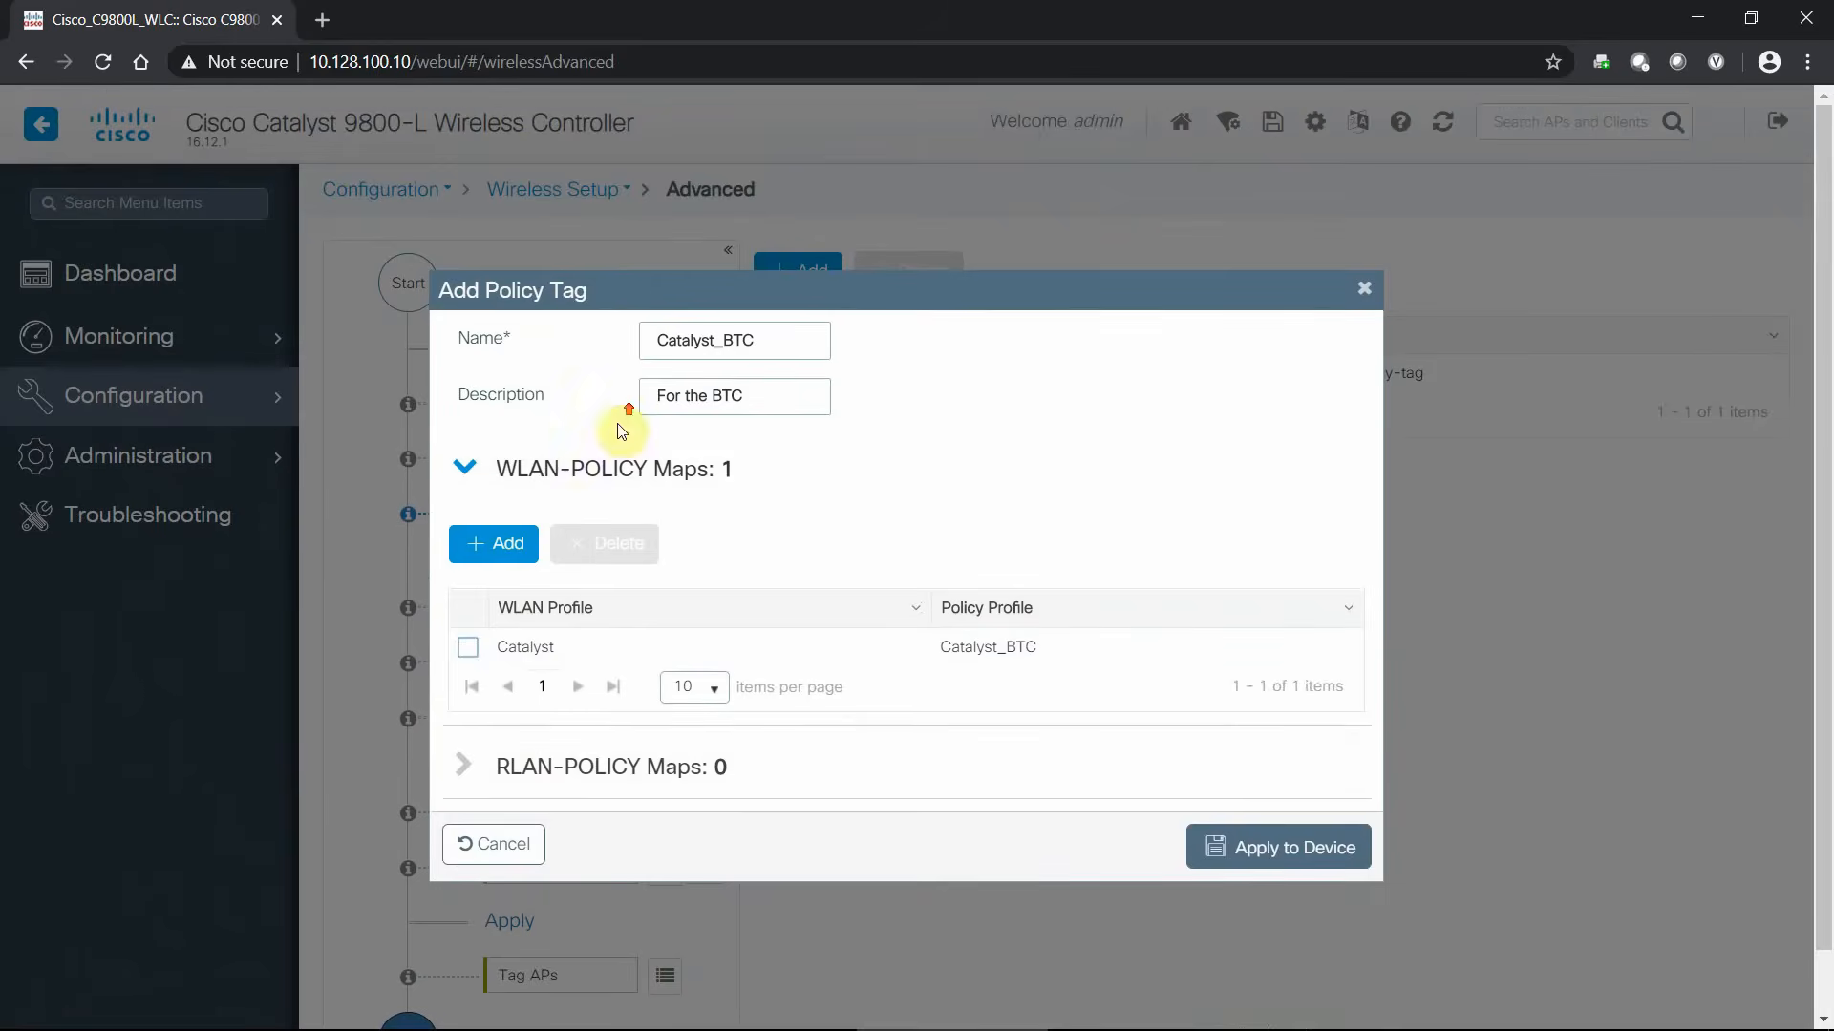
click(1263, 850)
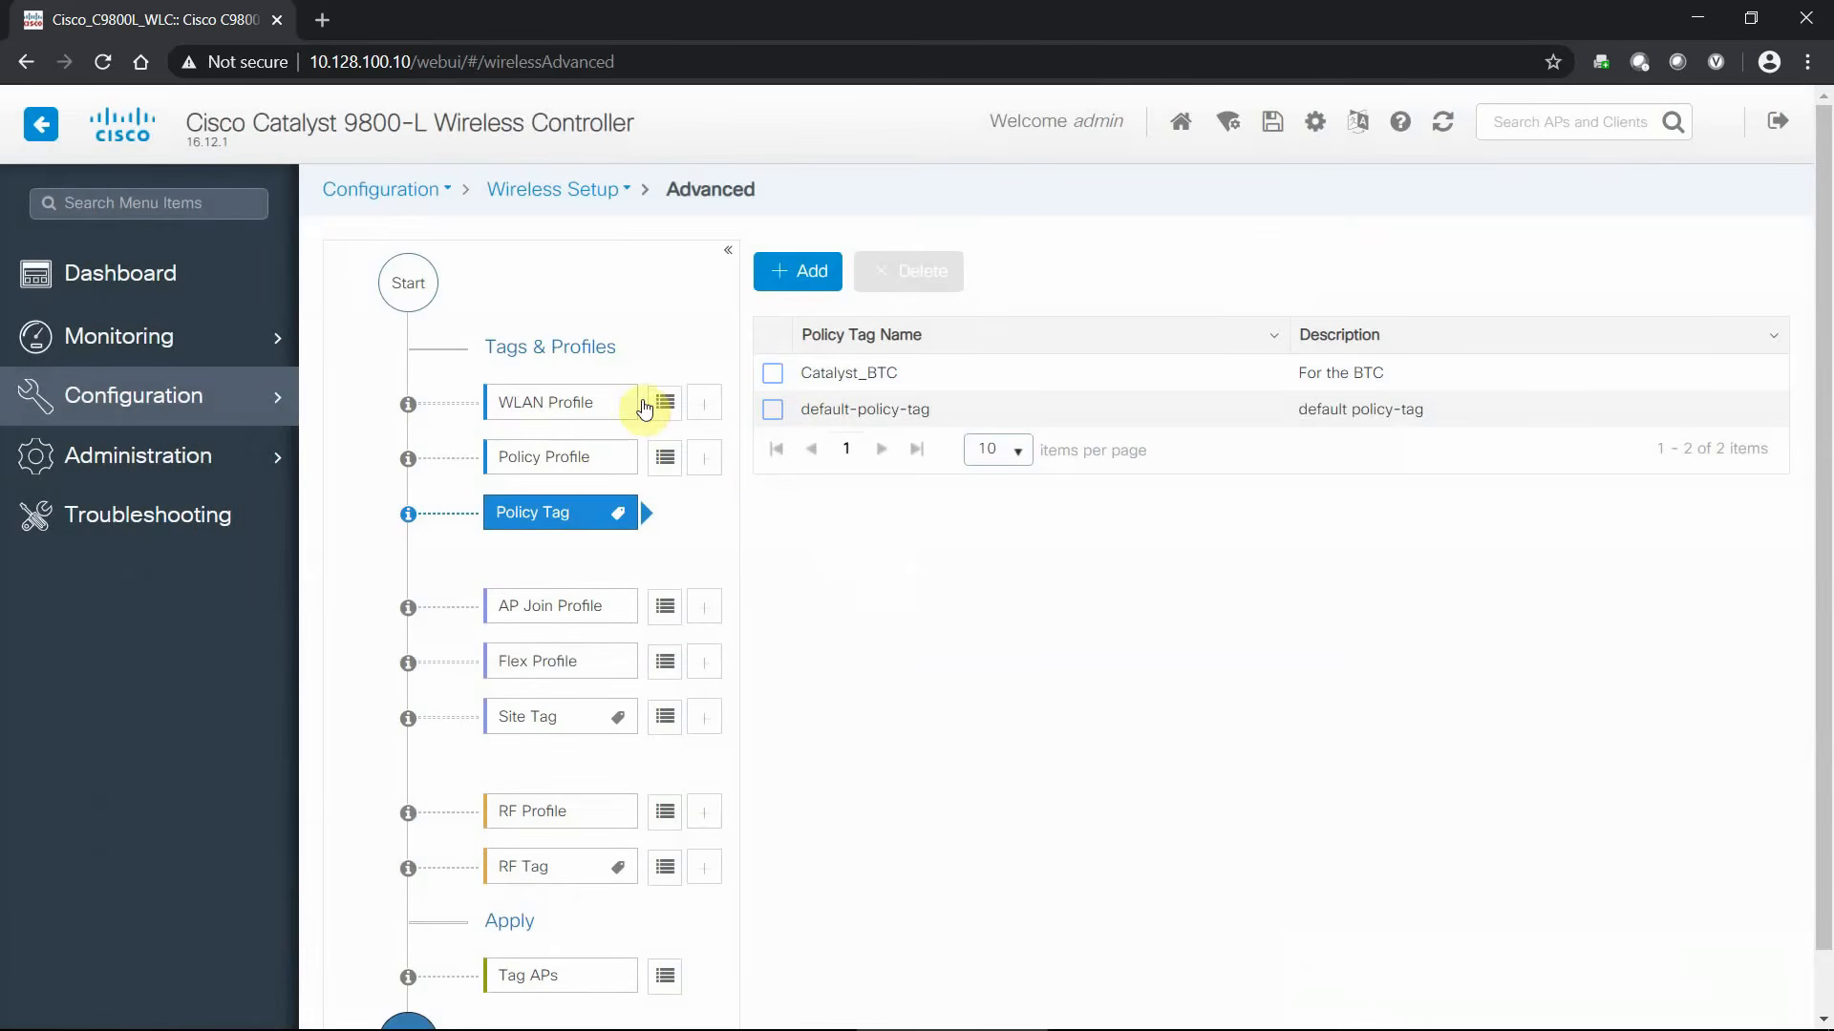
- List the AP join profiles (BTC and default-ap-profile) from the Advanced workflow
scroll(936, 520, down, 1)
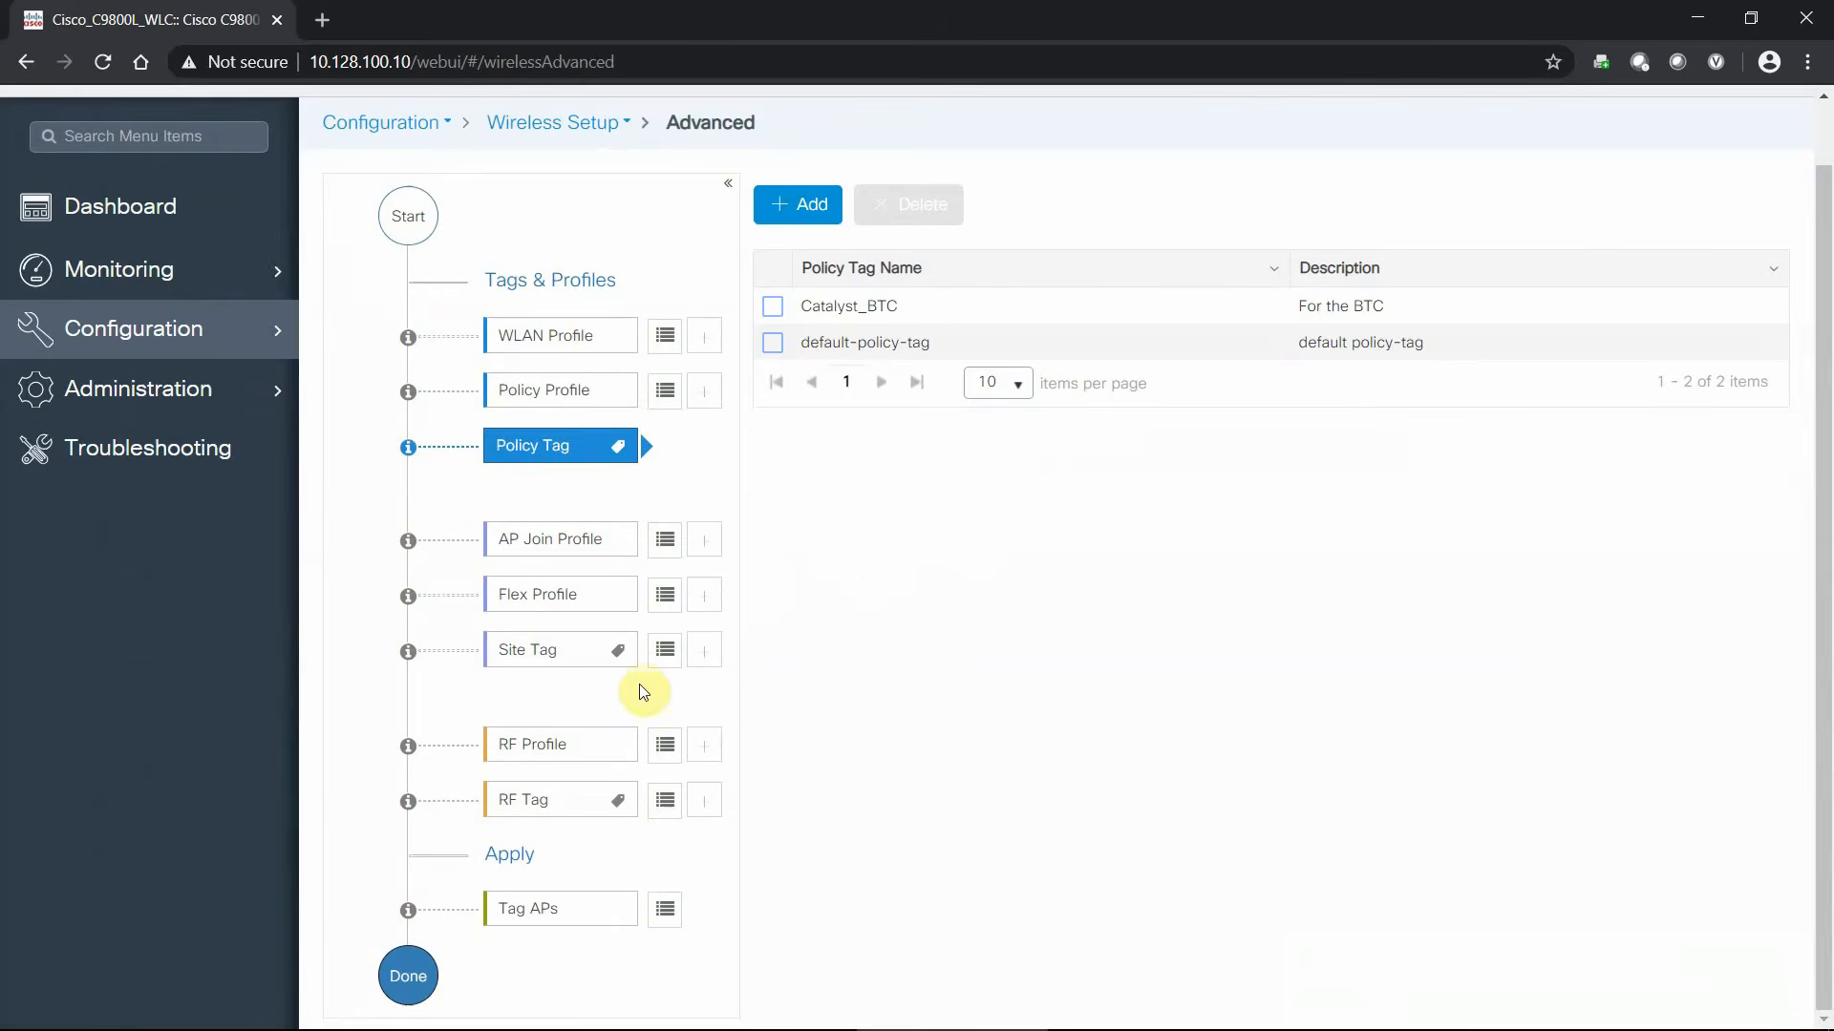
click(666, 541)
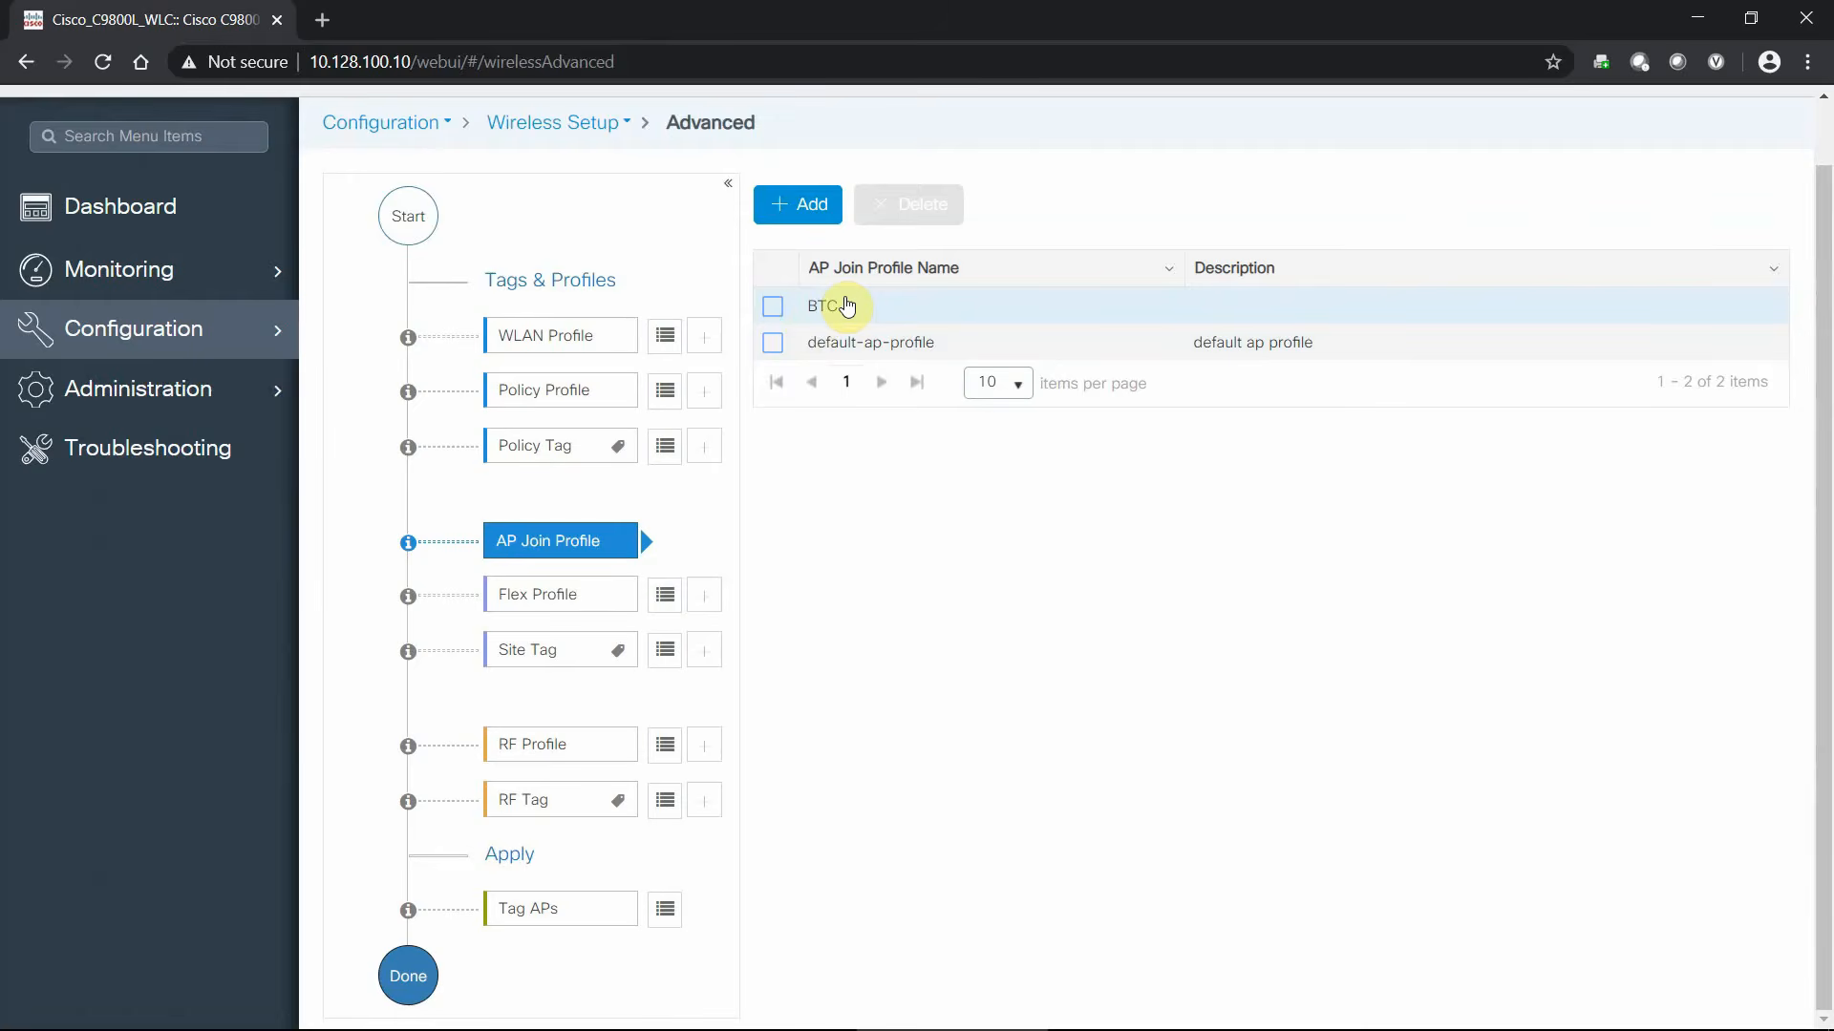
- Change the BTC AP join profile's NTP server to 10.128.30.11
click(846, 305)
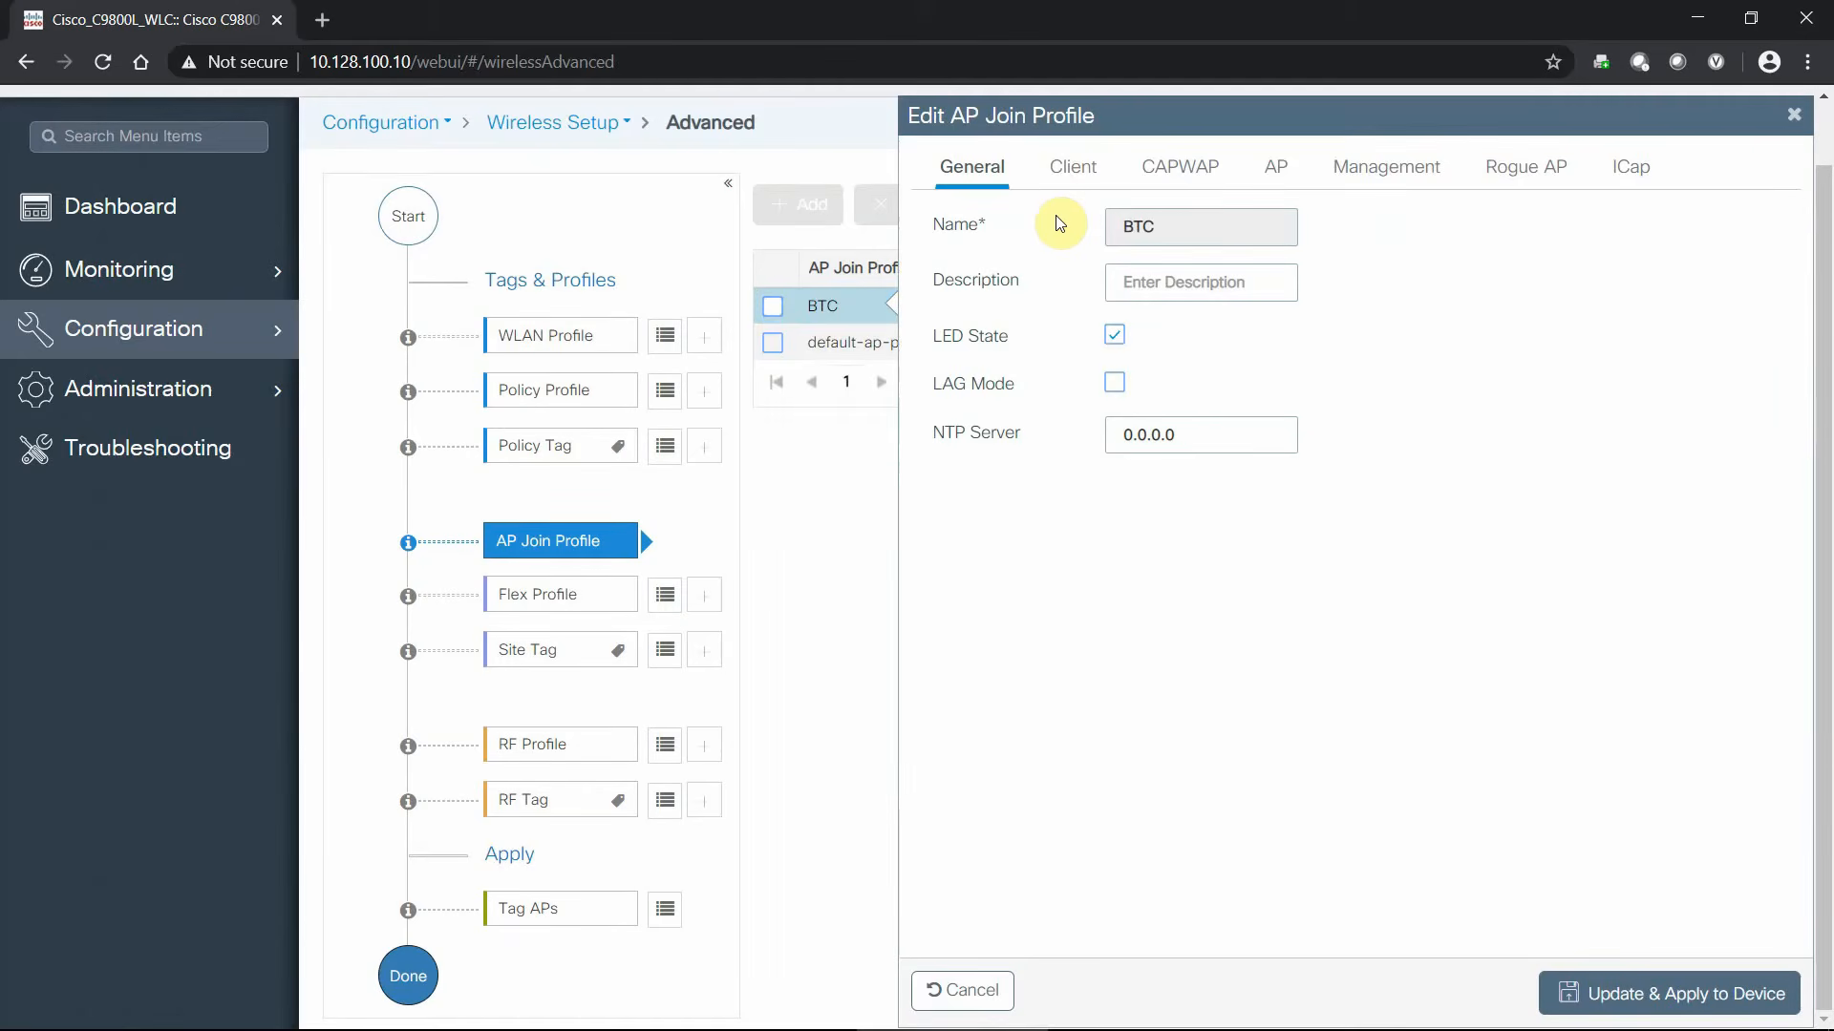
drag(1230, 425, 963, 435)
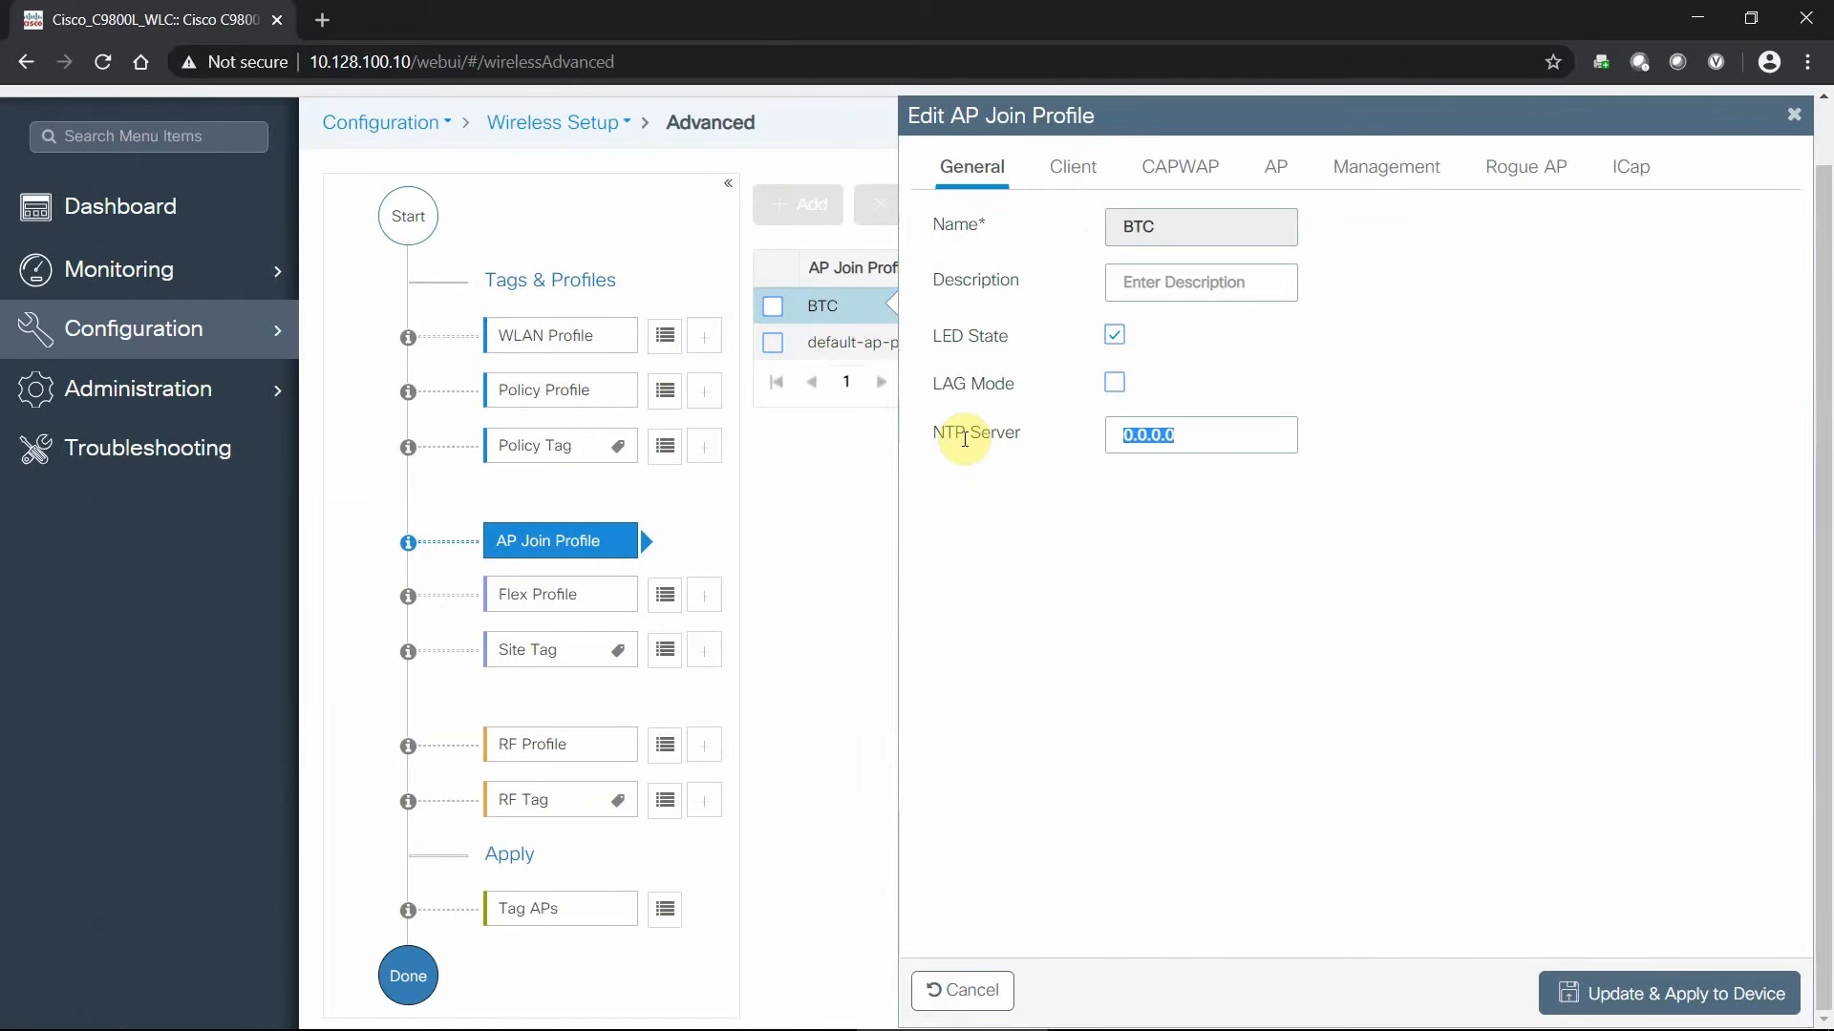
text(10.128.30.11)
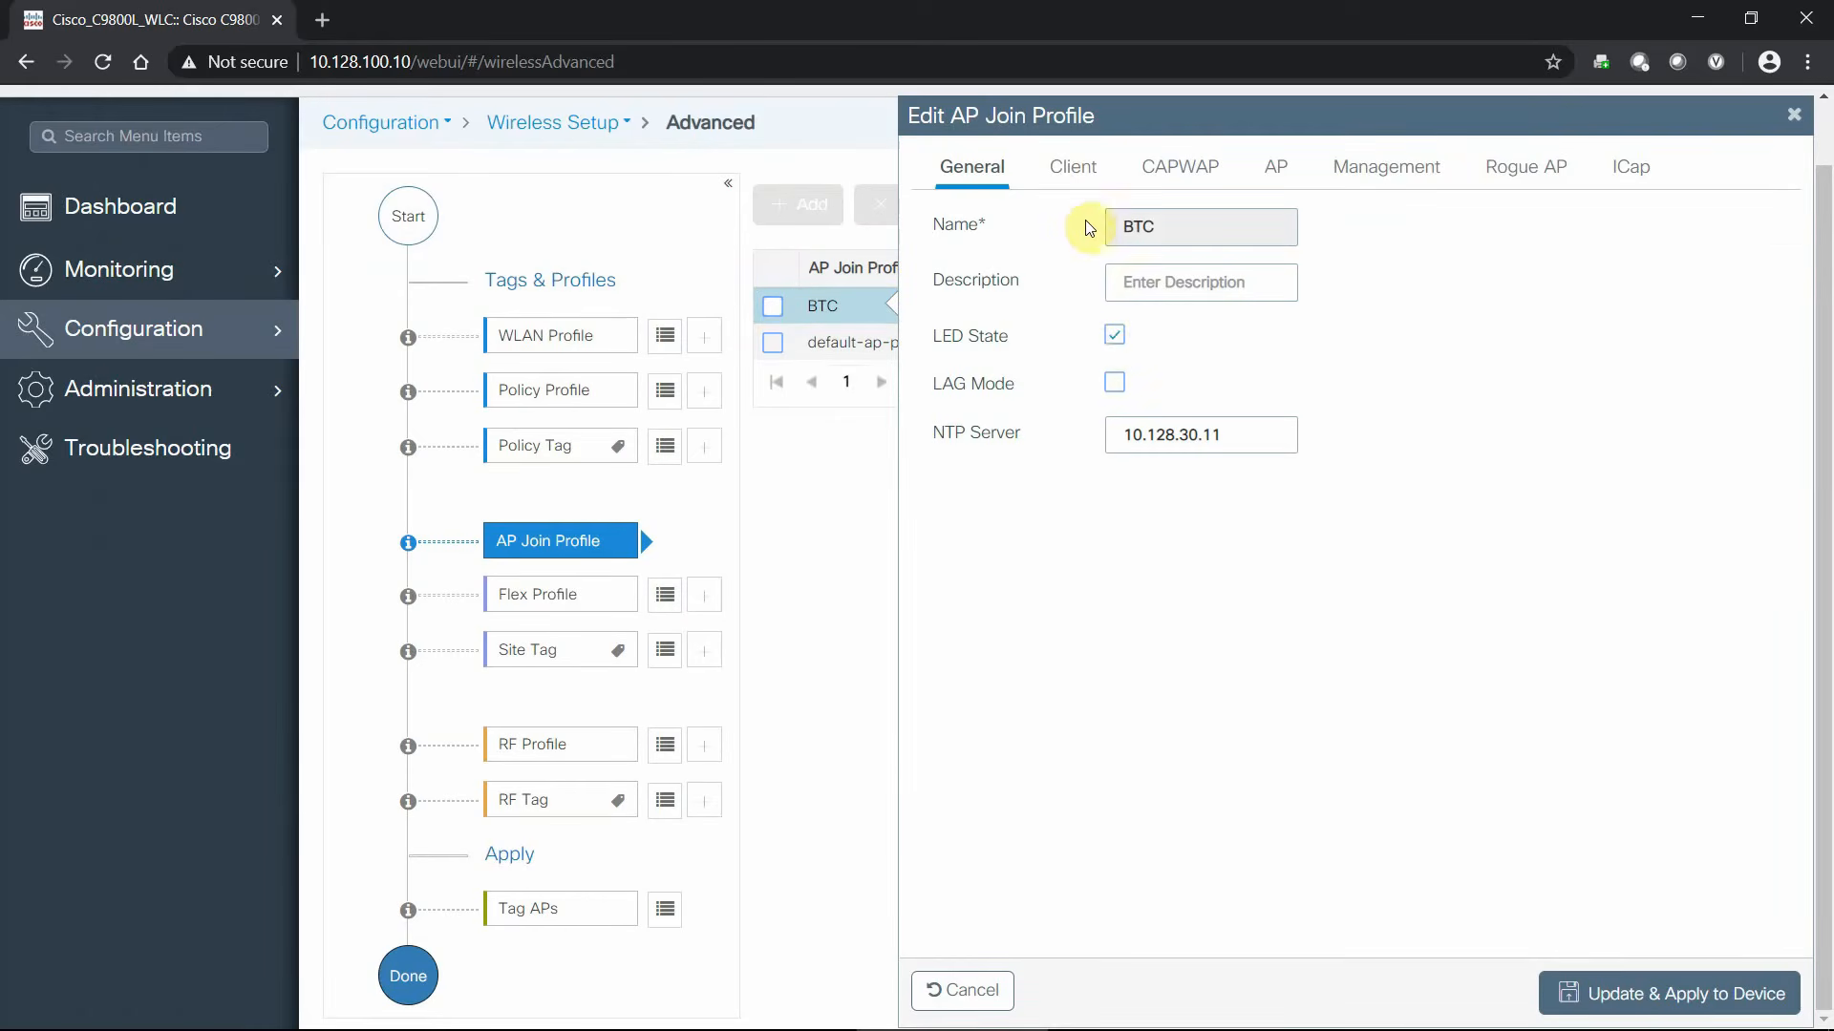
- Review the profile's Client and CAPWAP High Availability and Advanced settings
click(1083, 175)
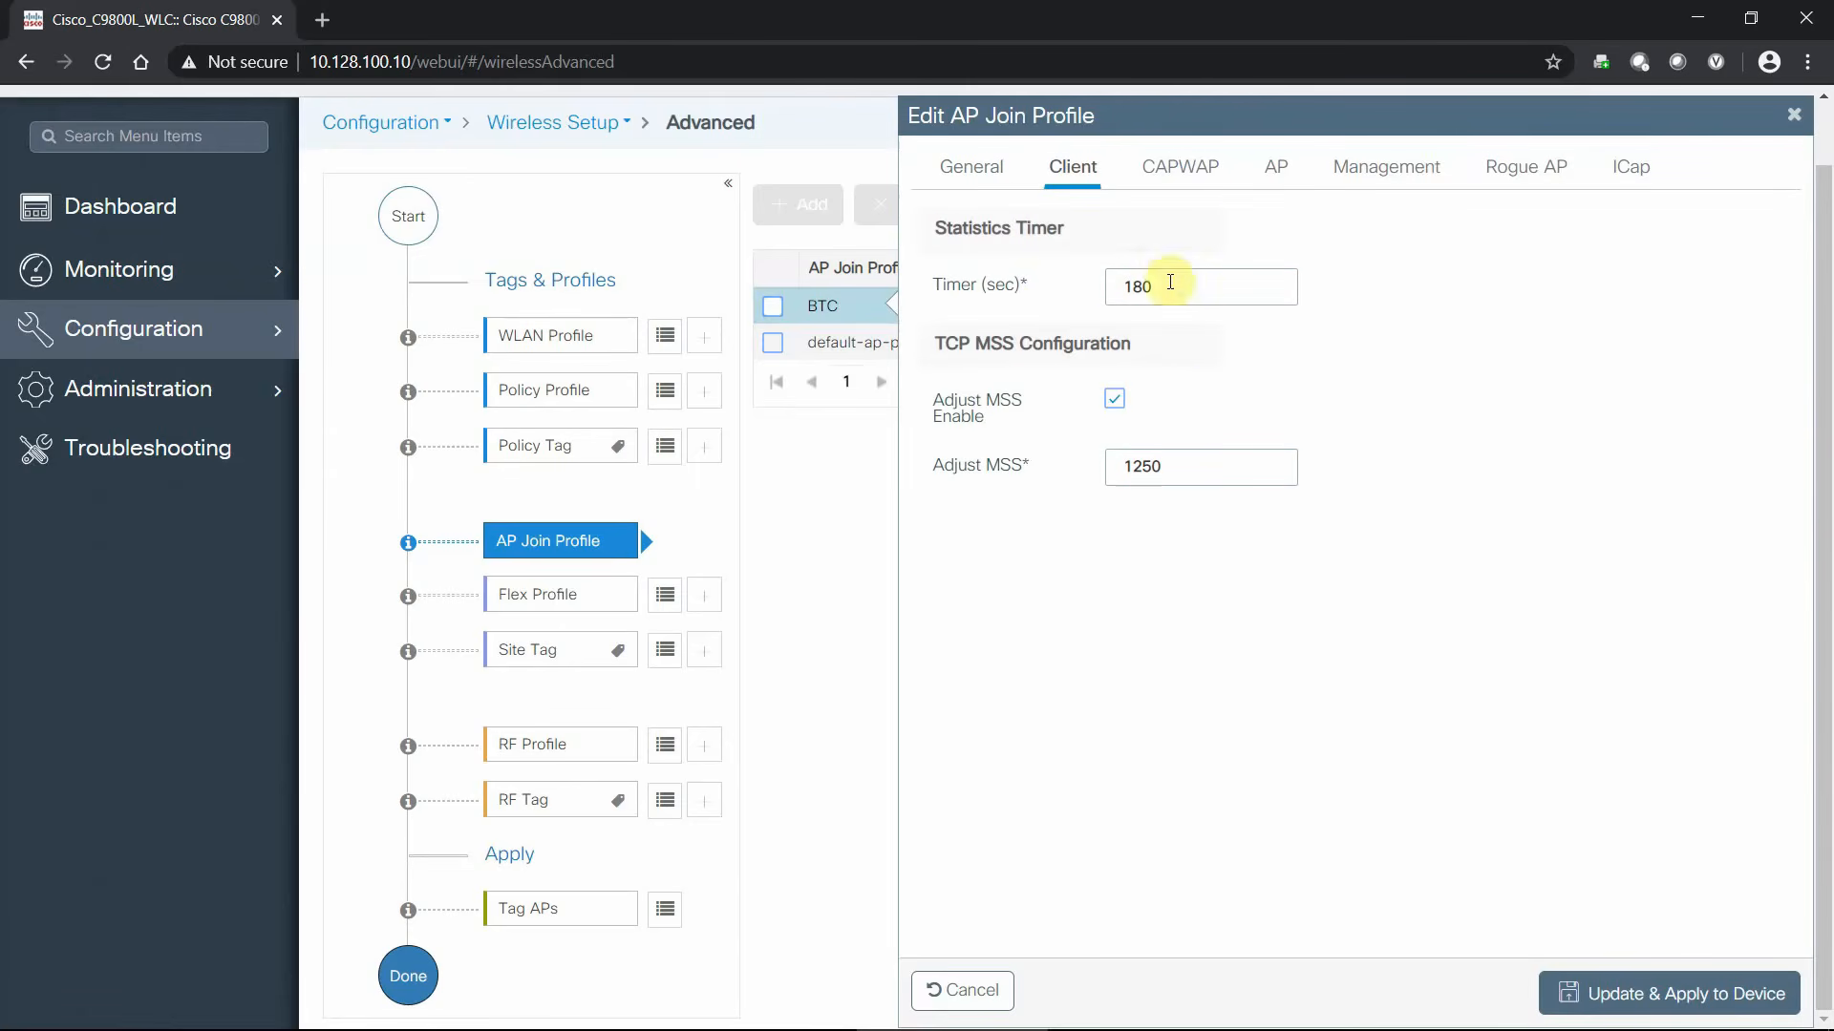
click(1179, 178)
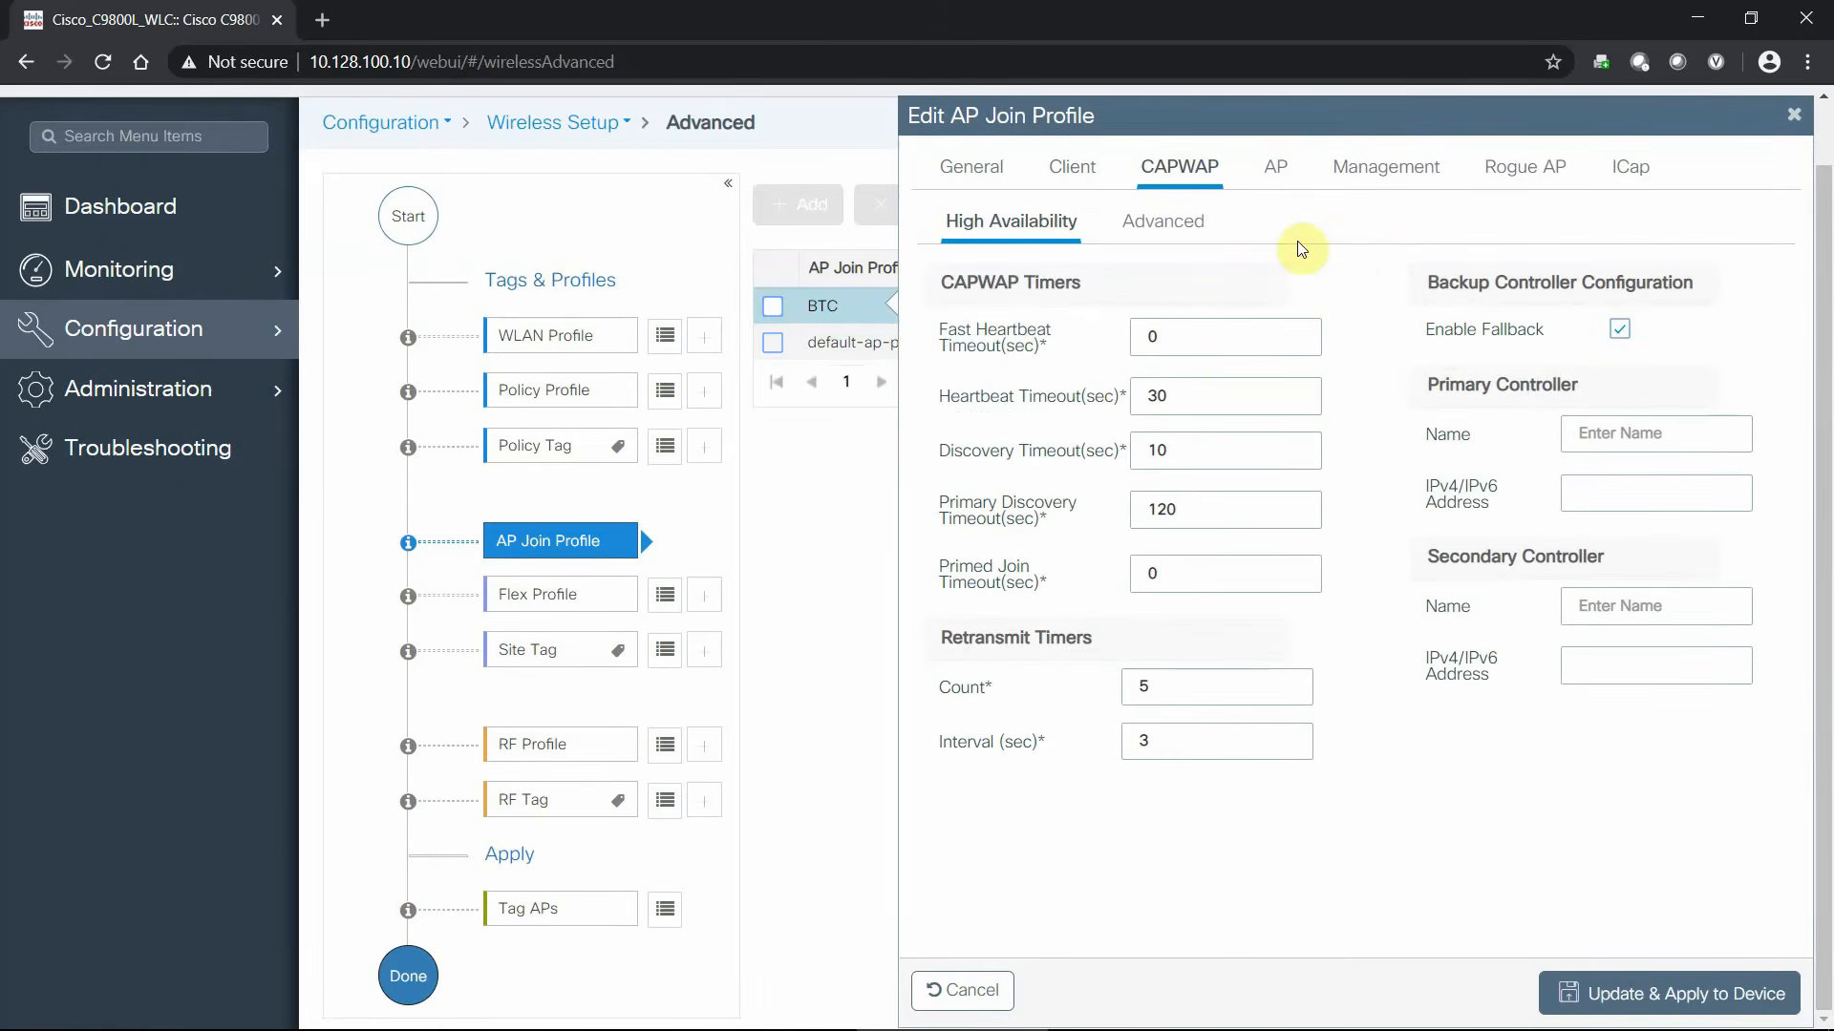
click(1184, 226)
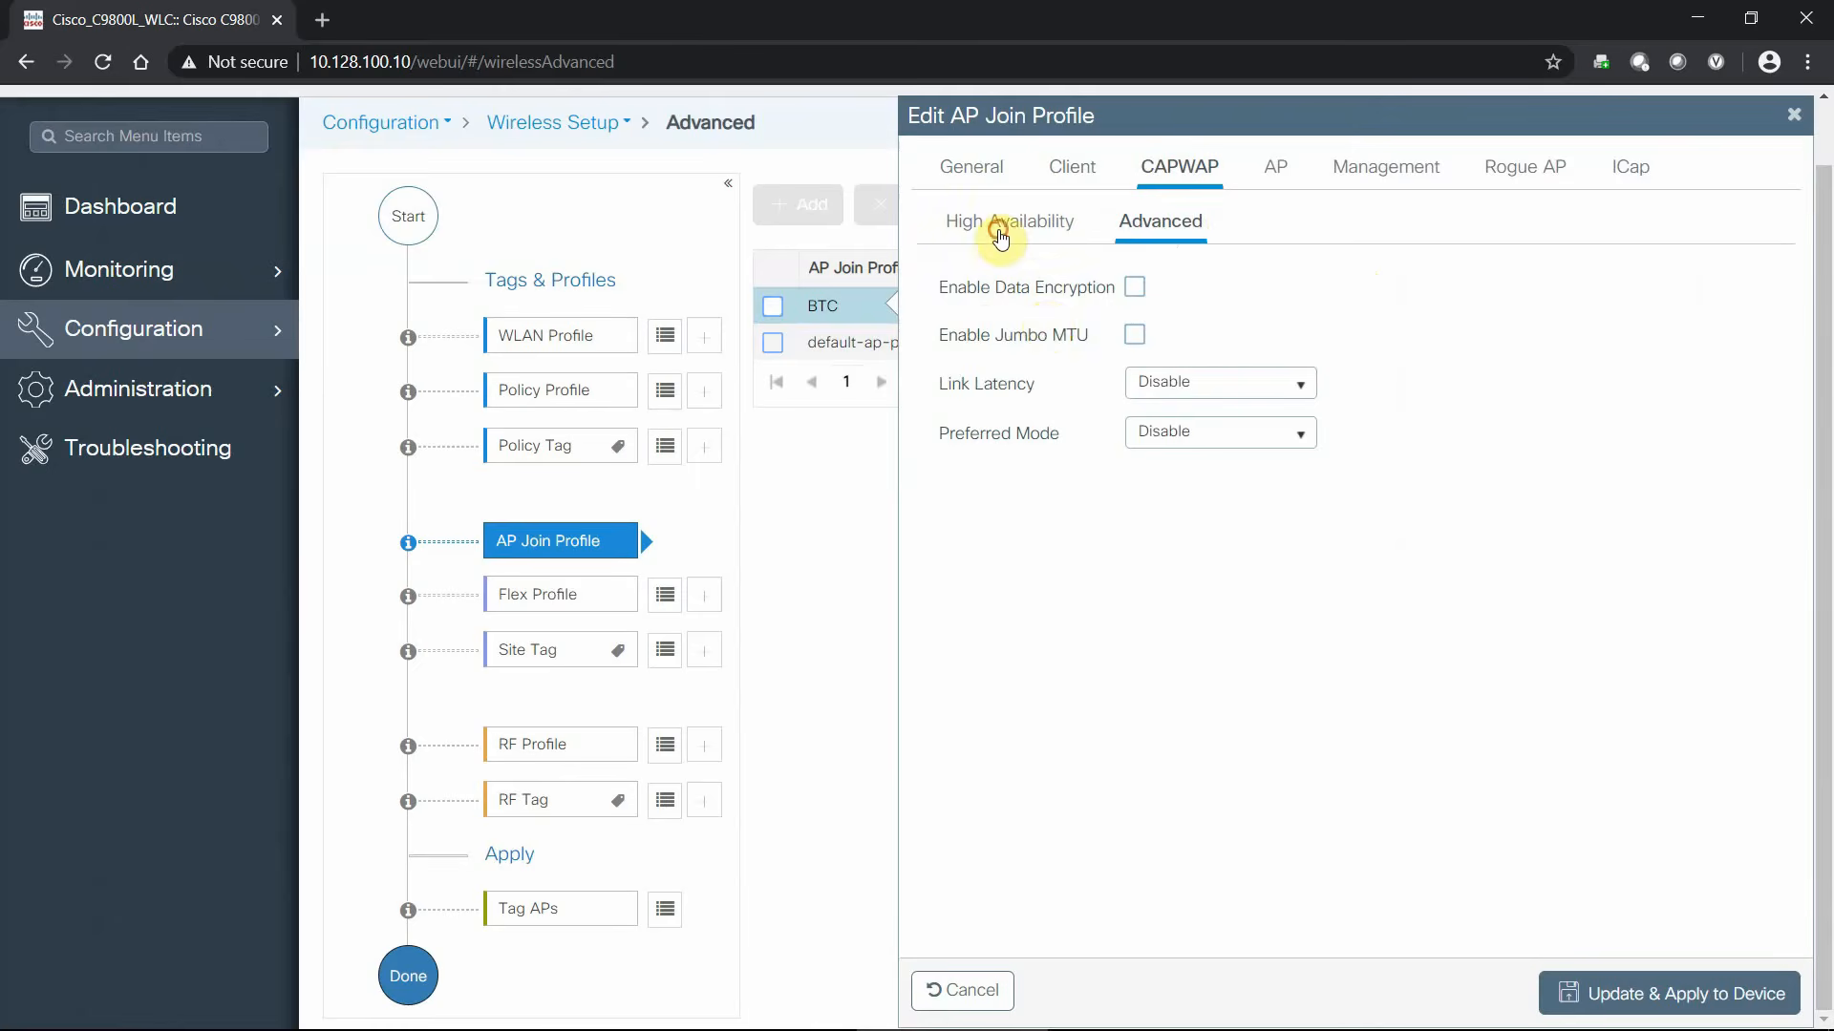
click(1012, 243)
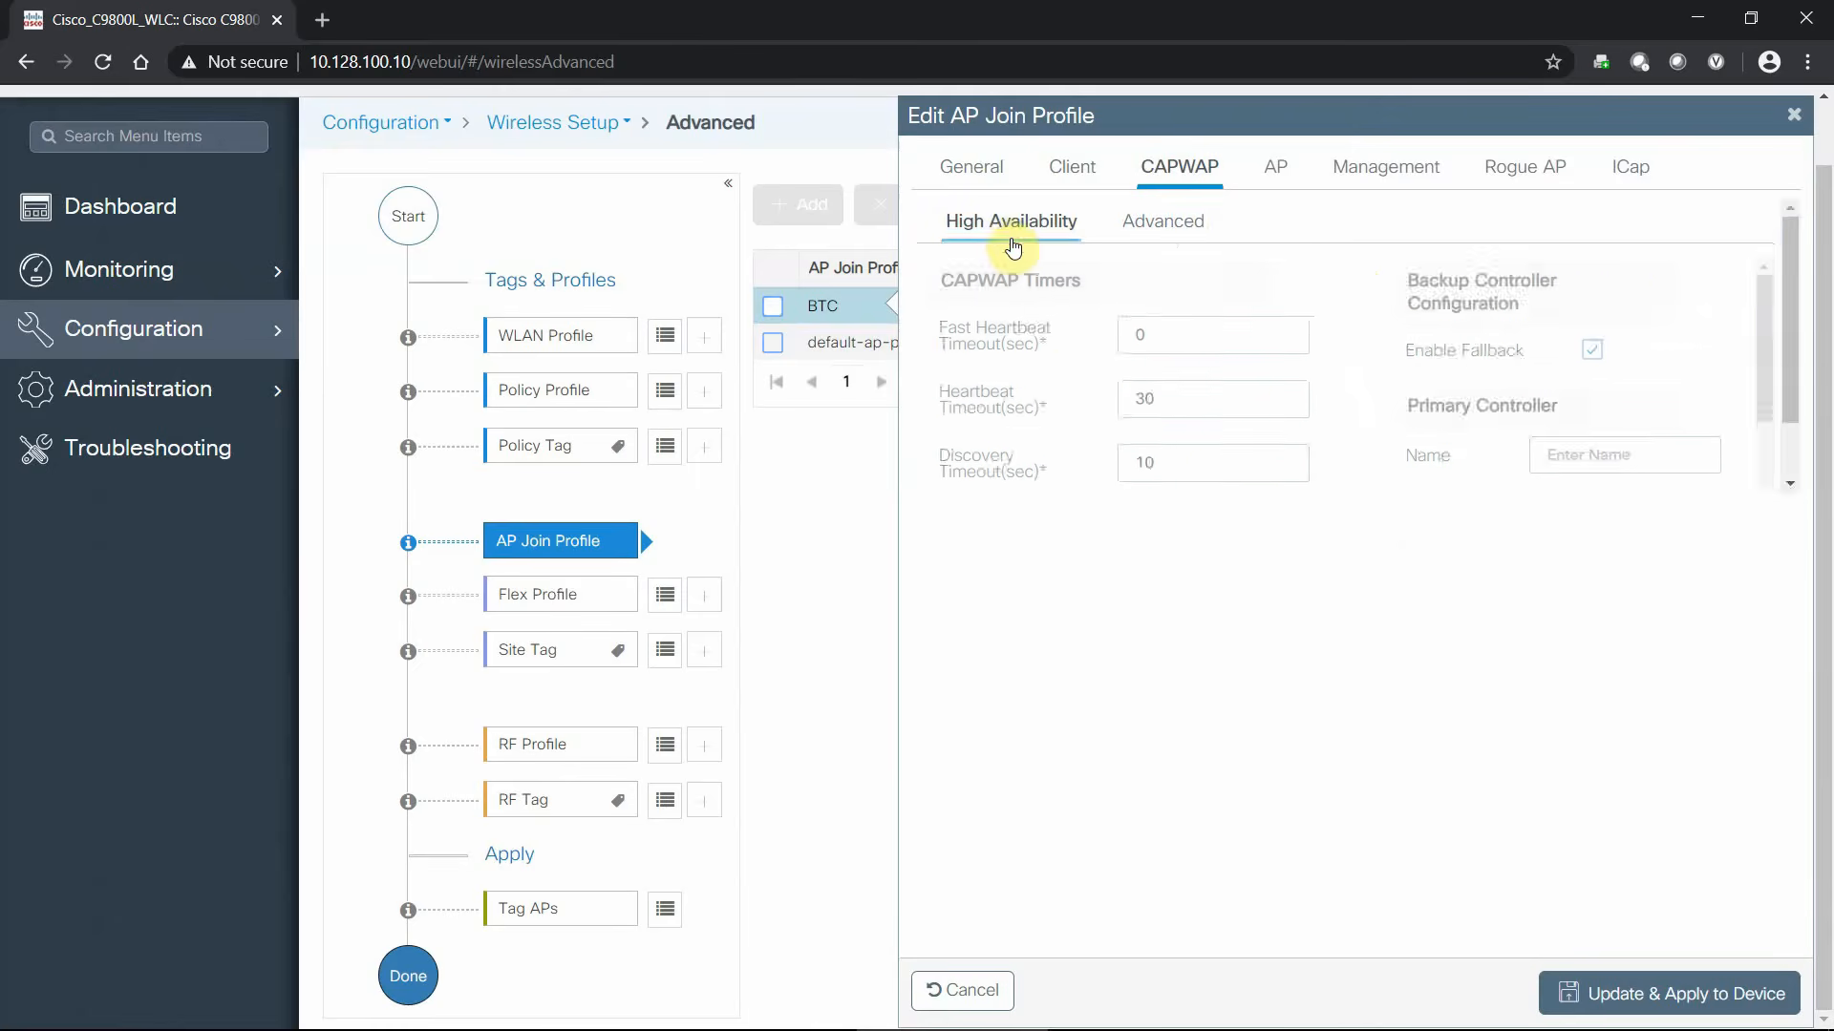
click(1277, 172)
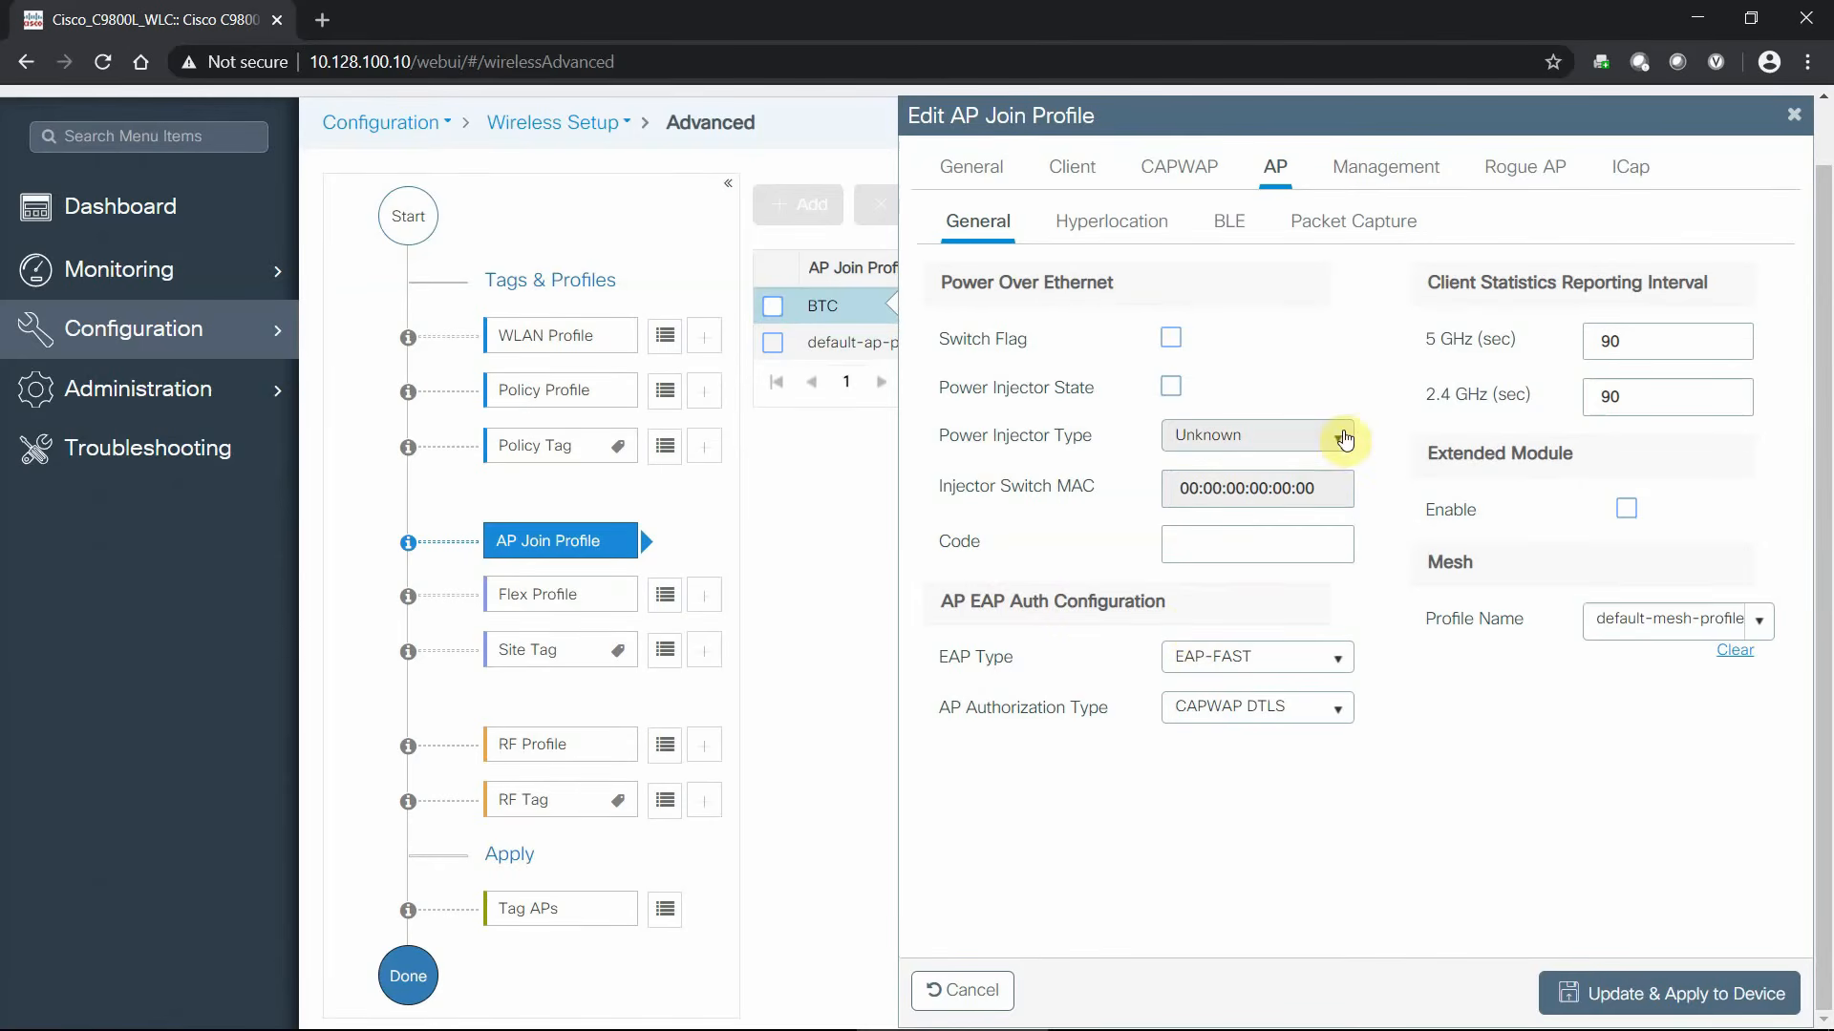
click(1106, 224)
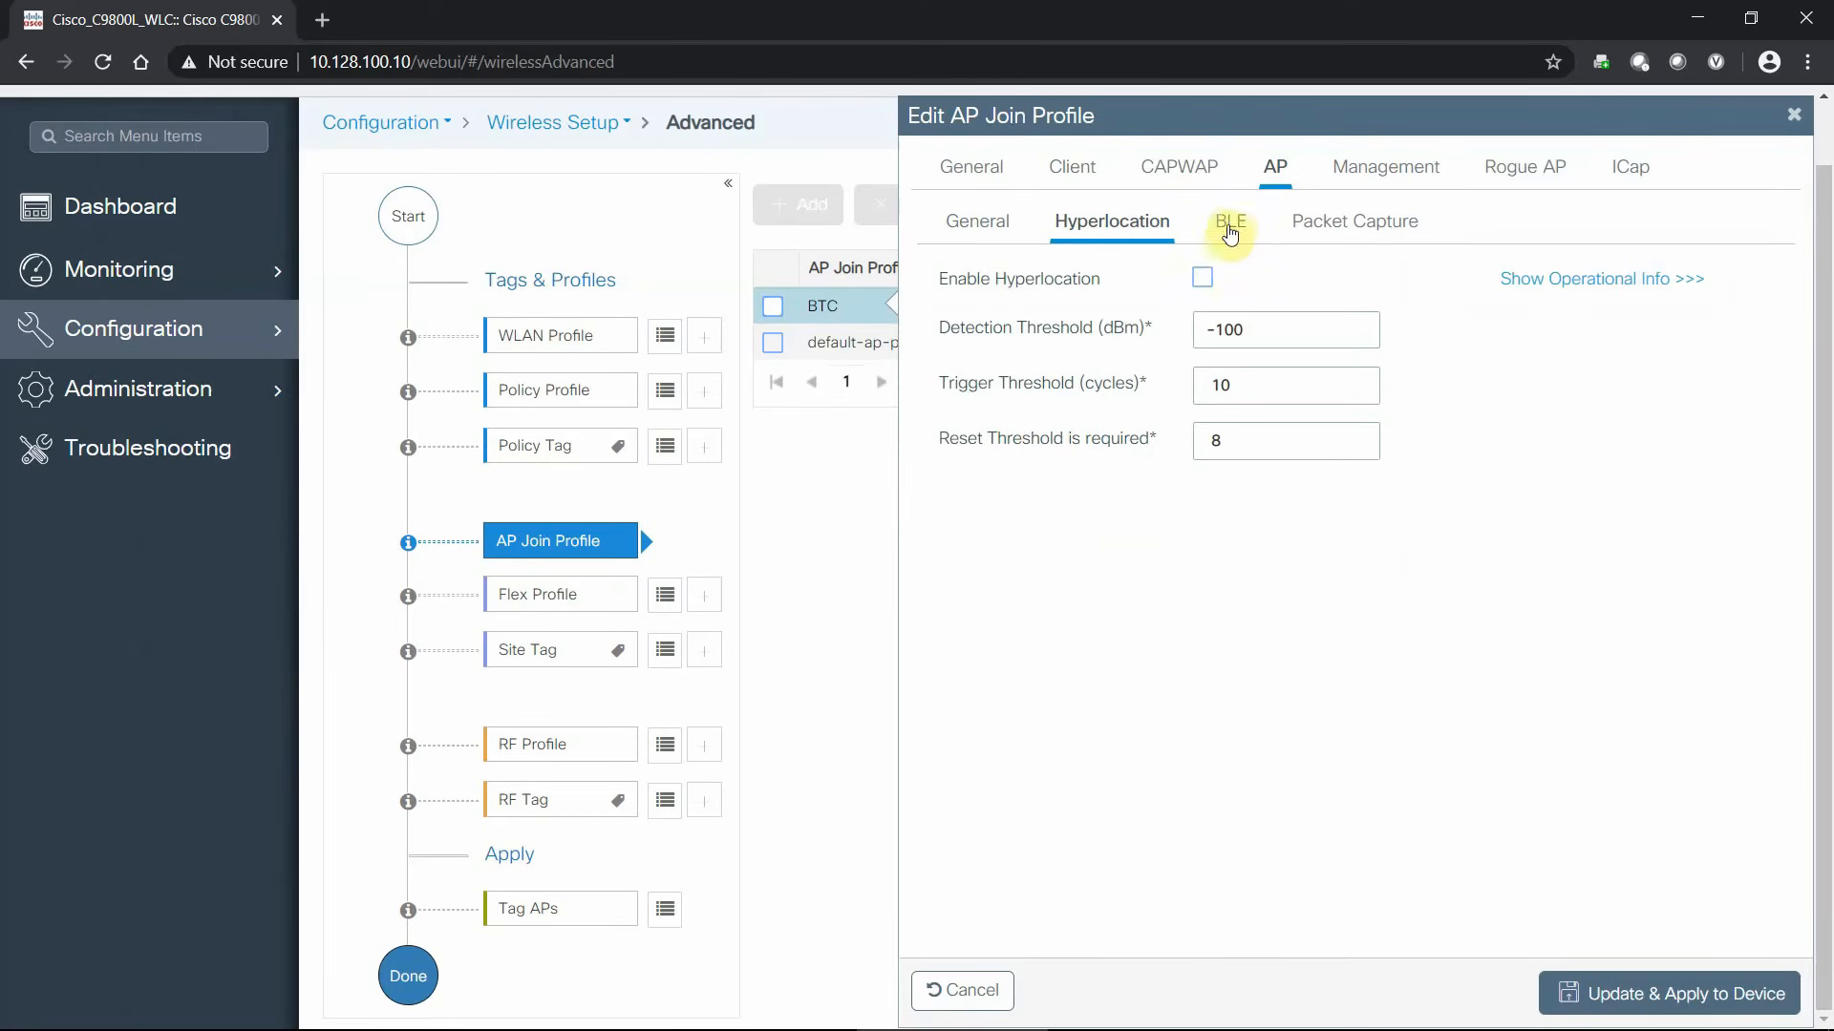
click(1228, 223)
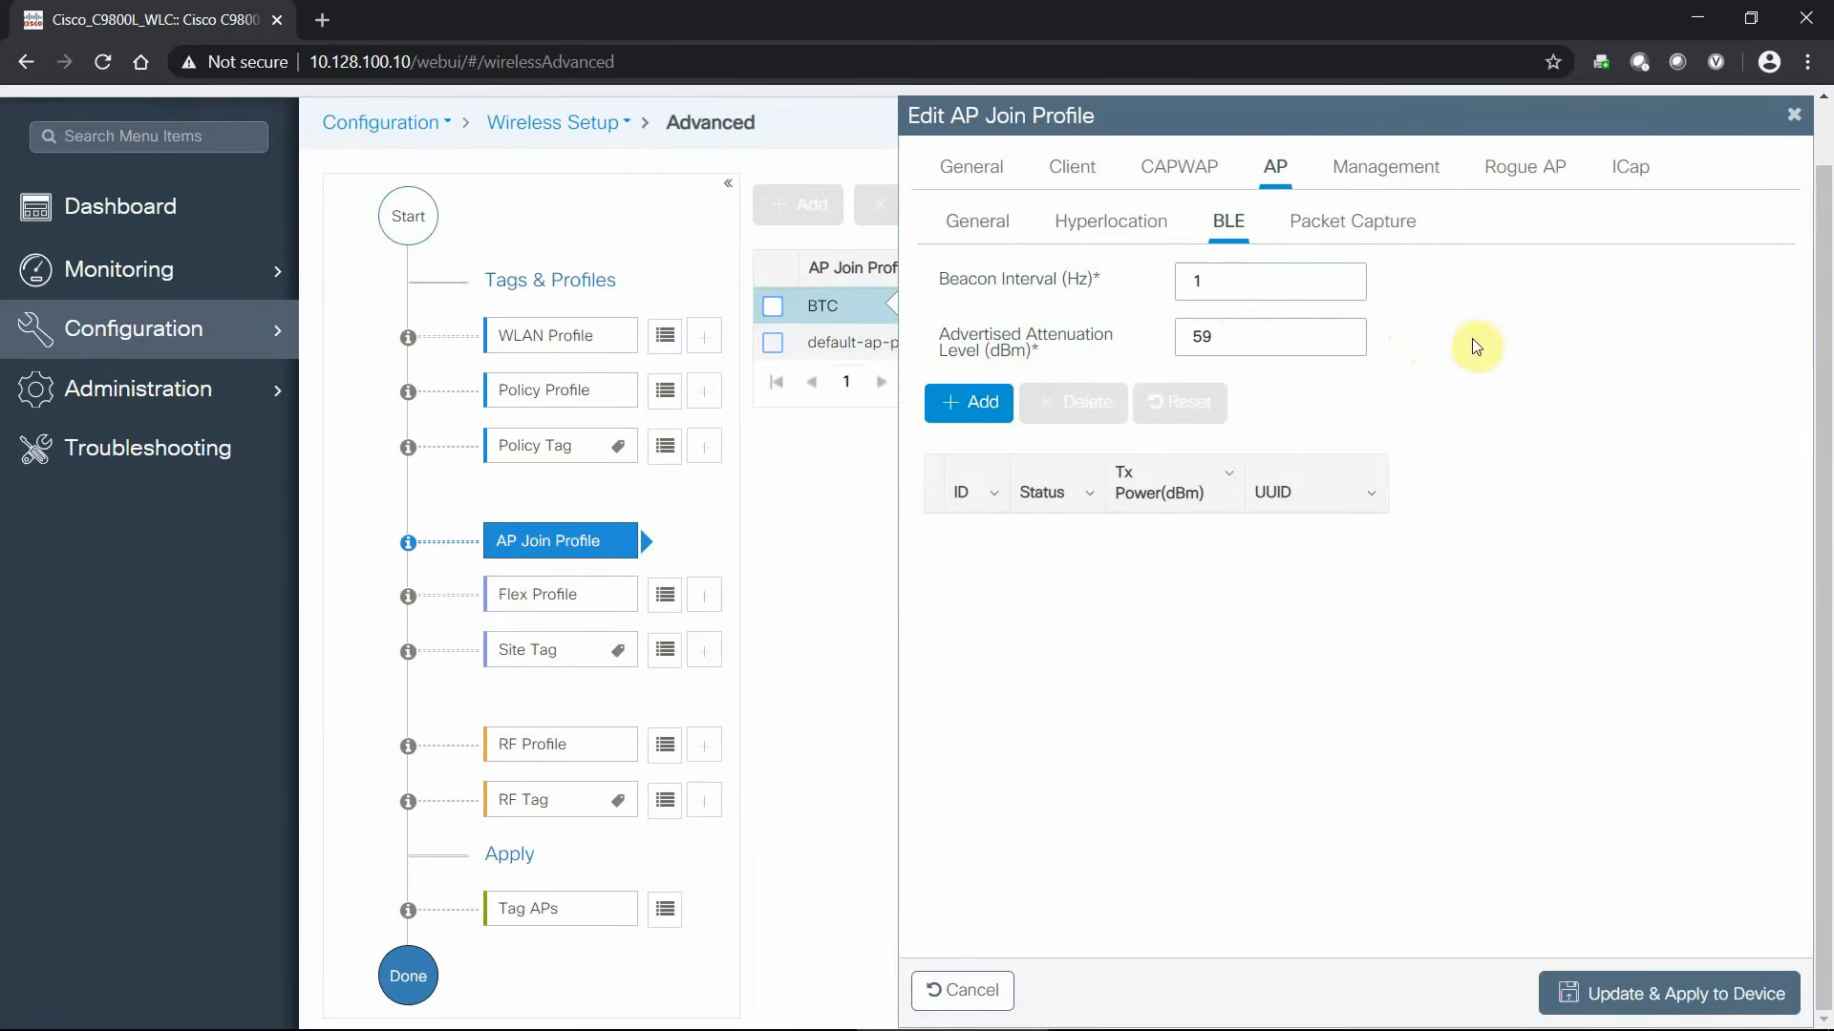
click(1356, 223)
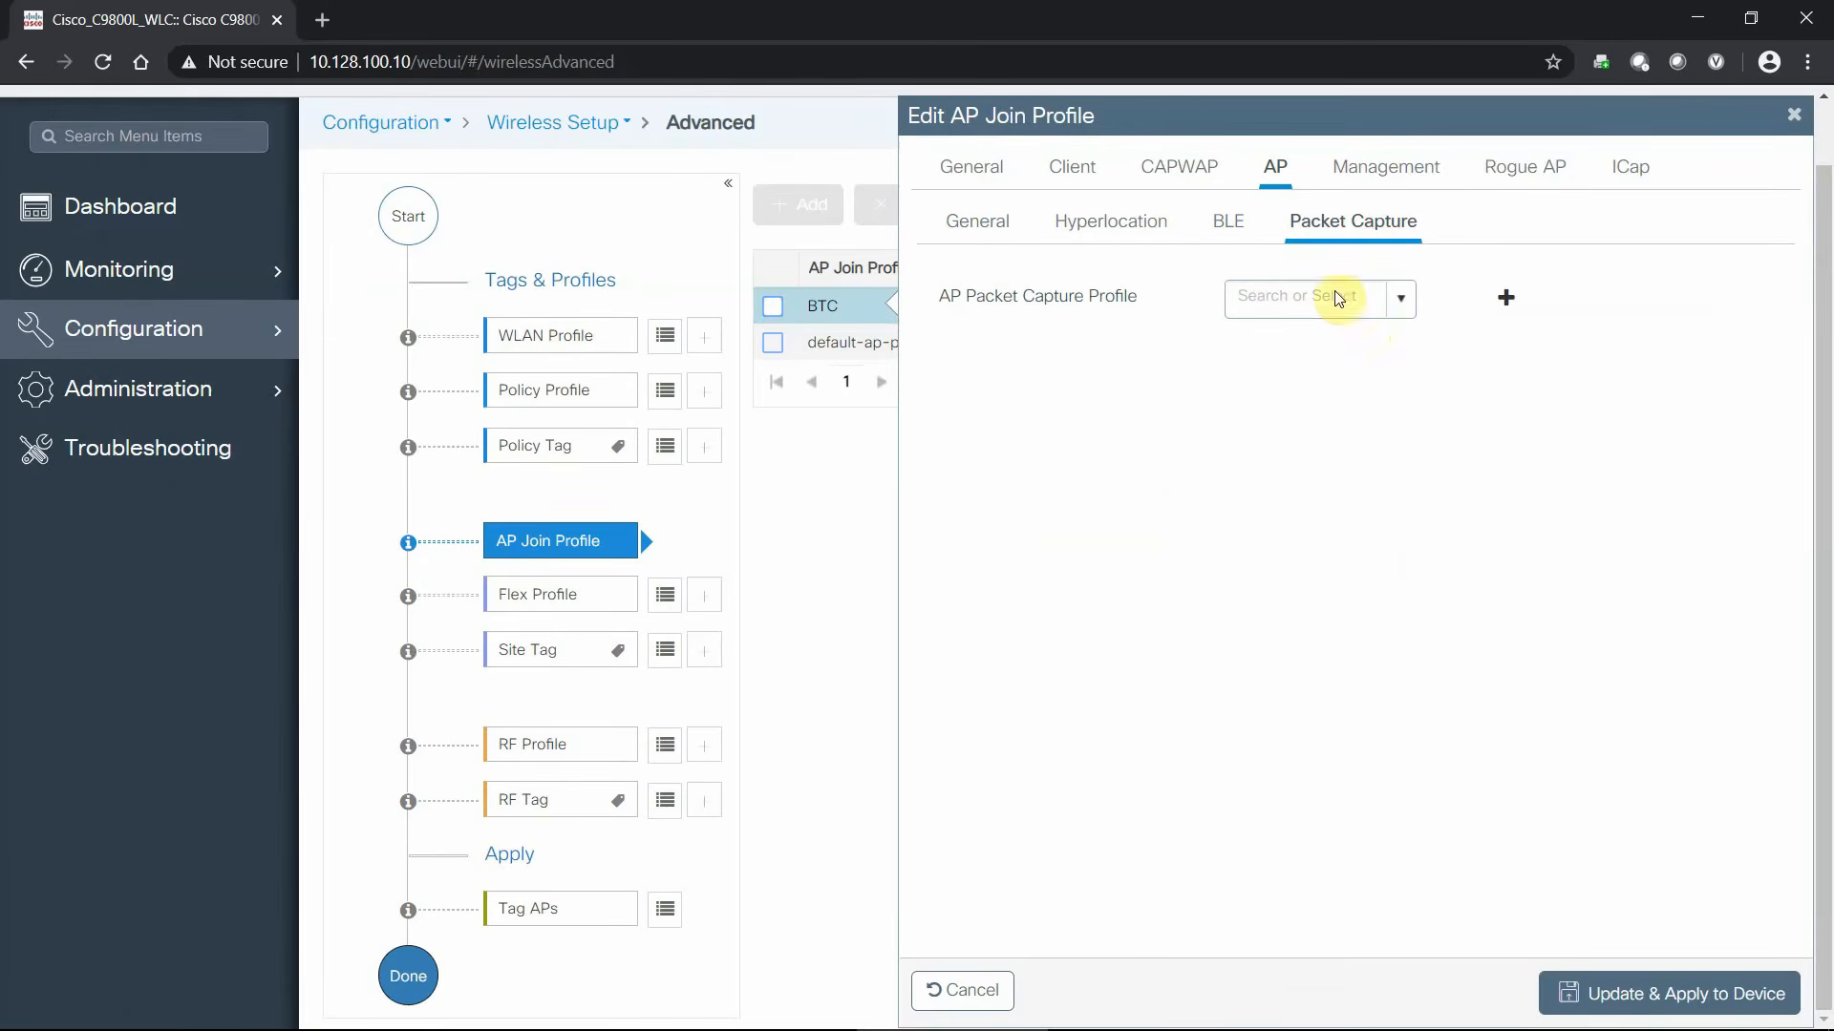
click(1360, 176)
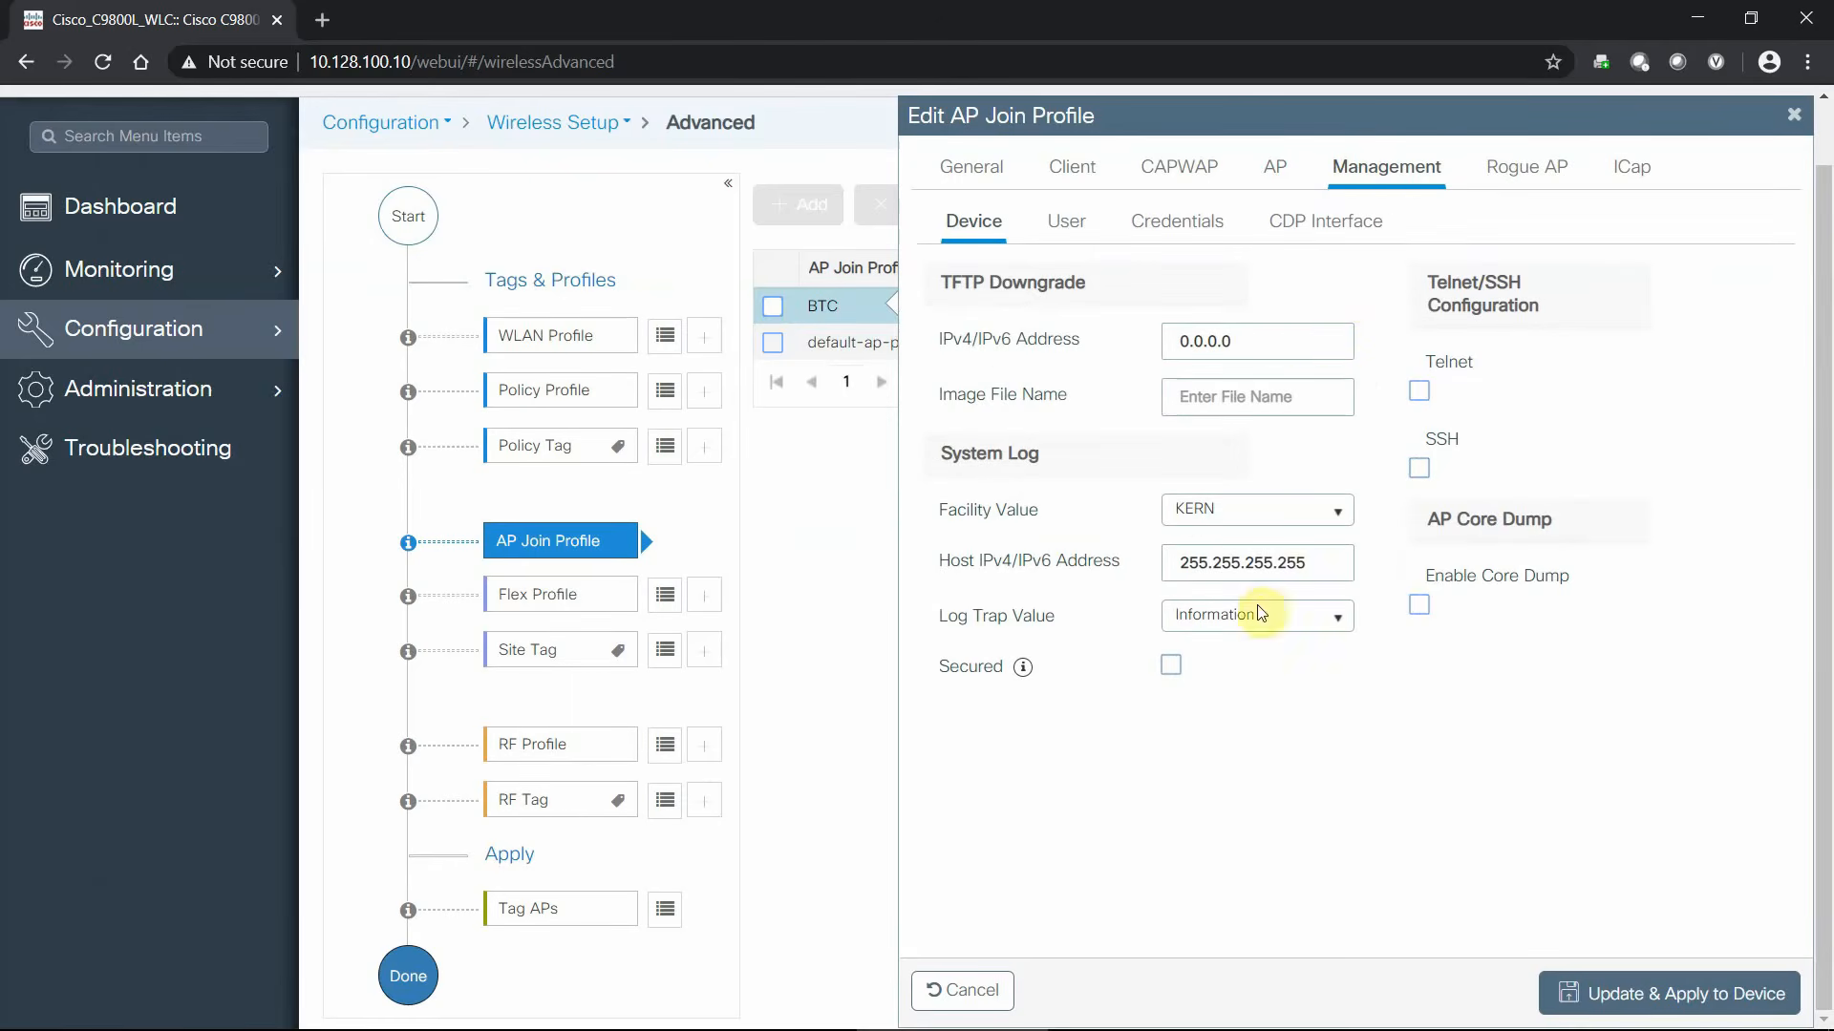
click(1066, 223)
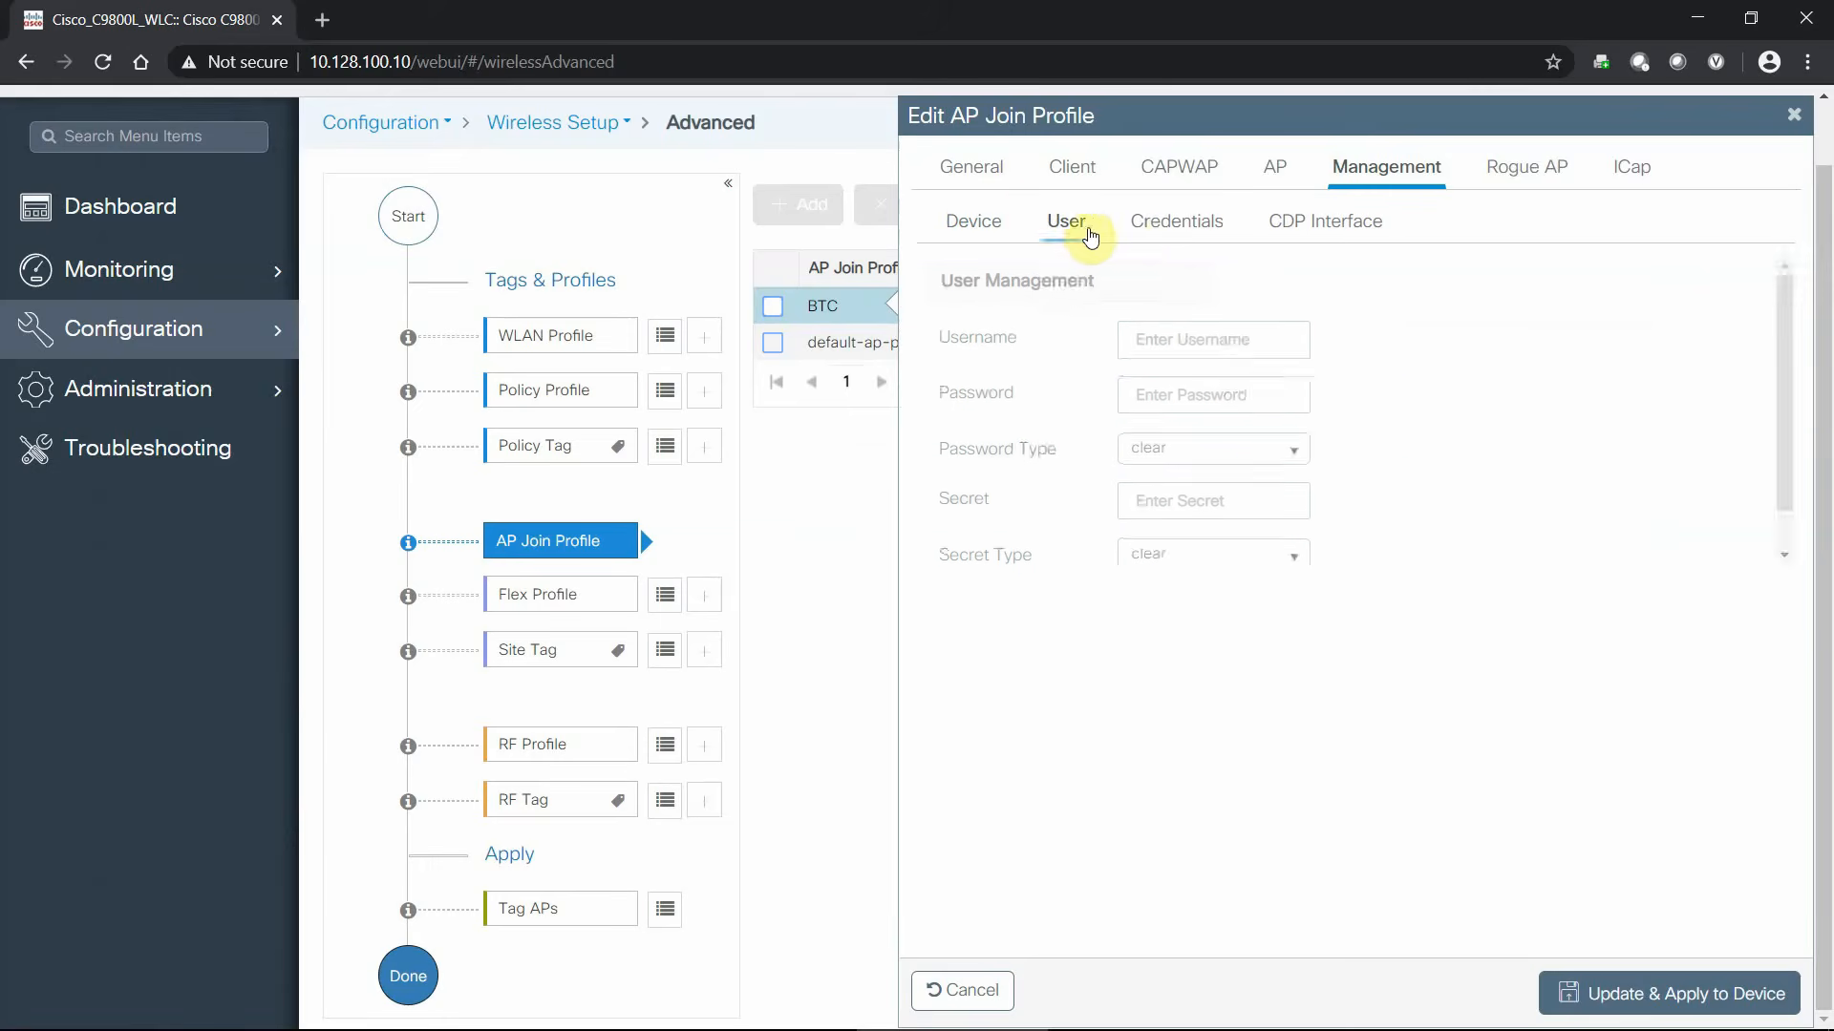
click(1146, 233)
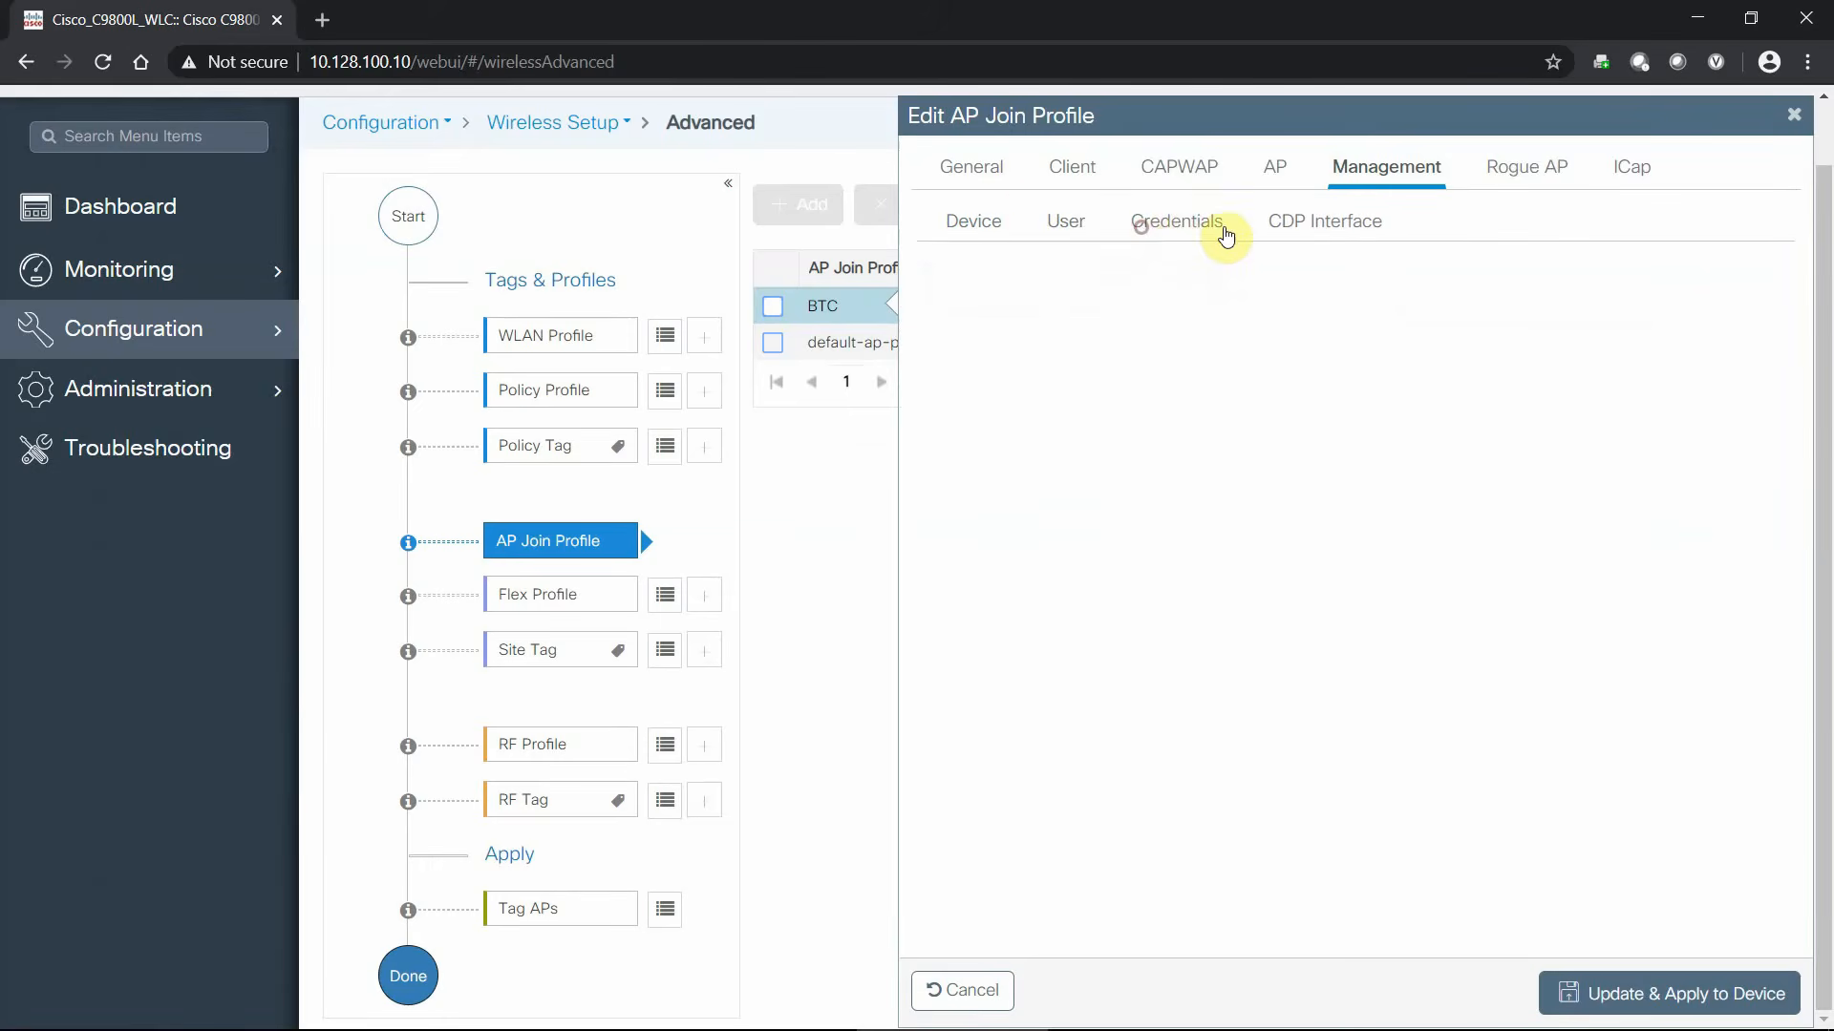
click(1306, 221)
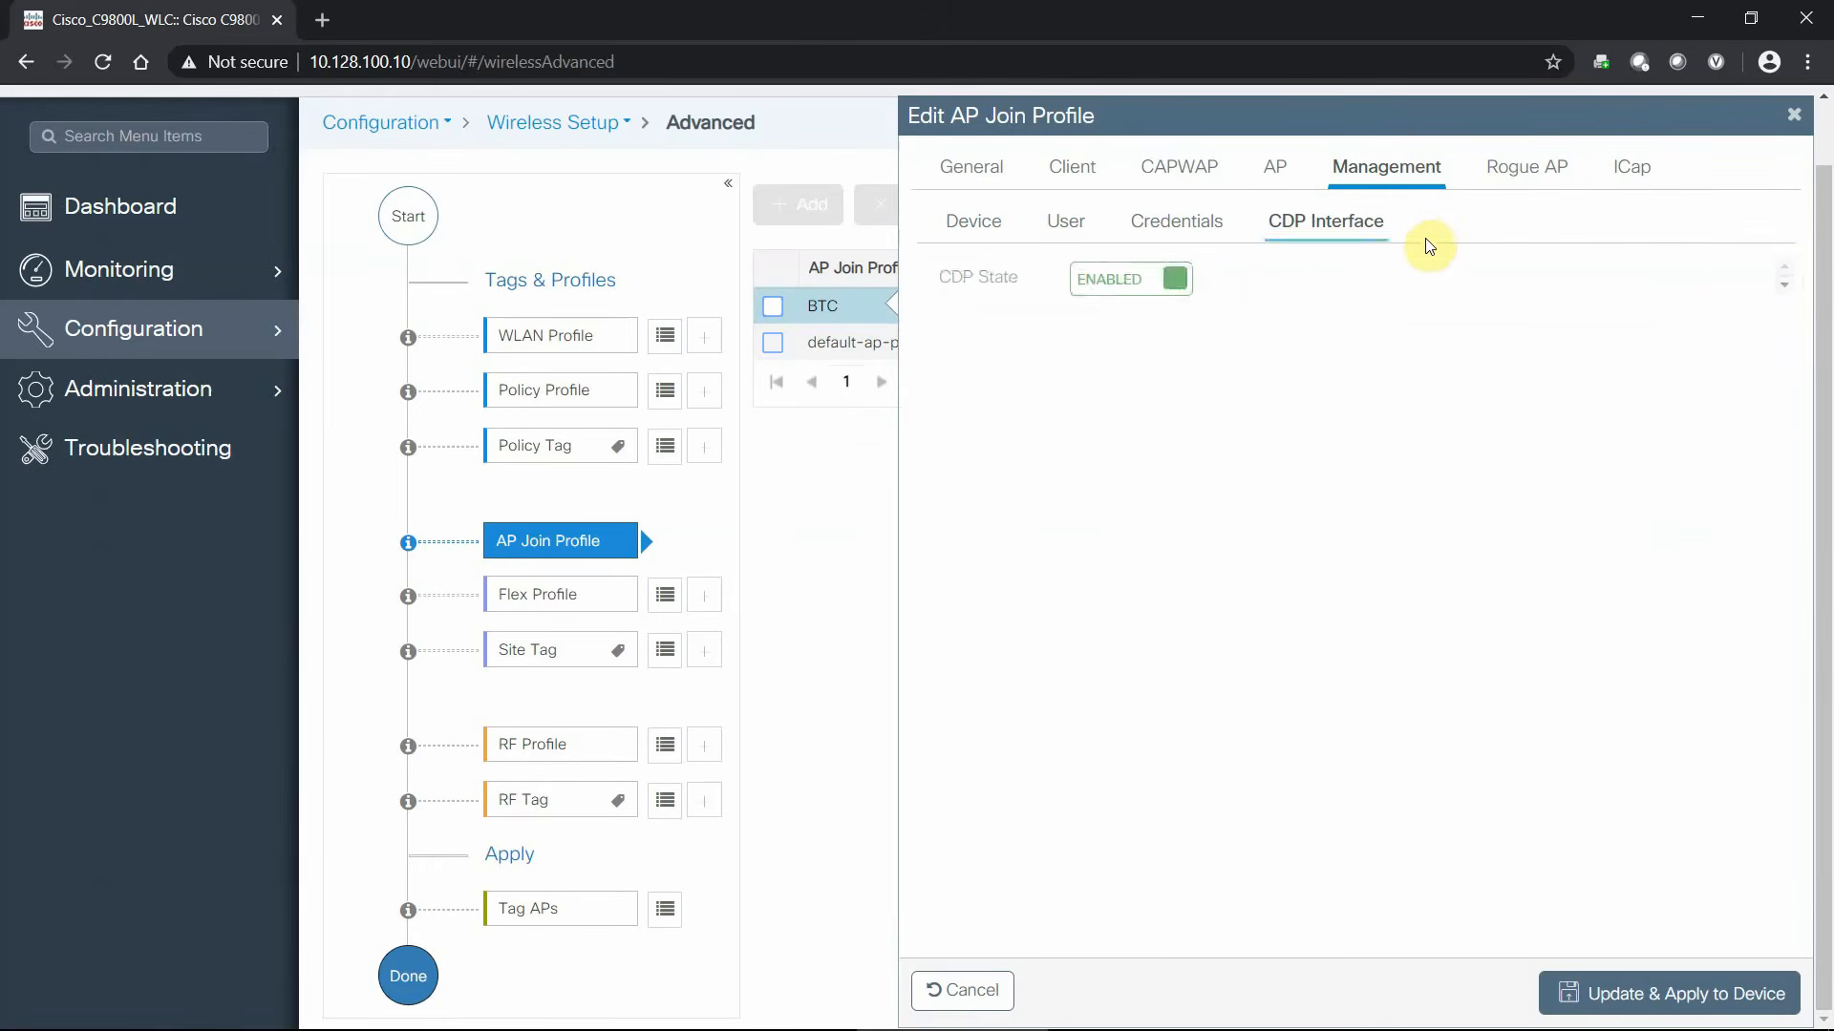
click(1513, 172)
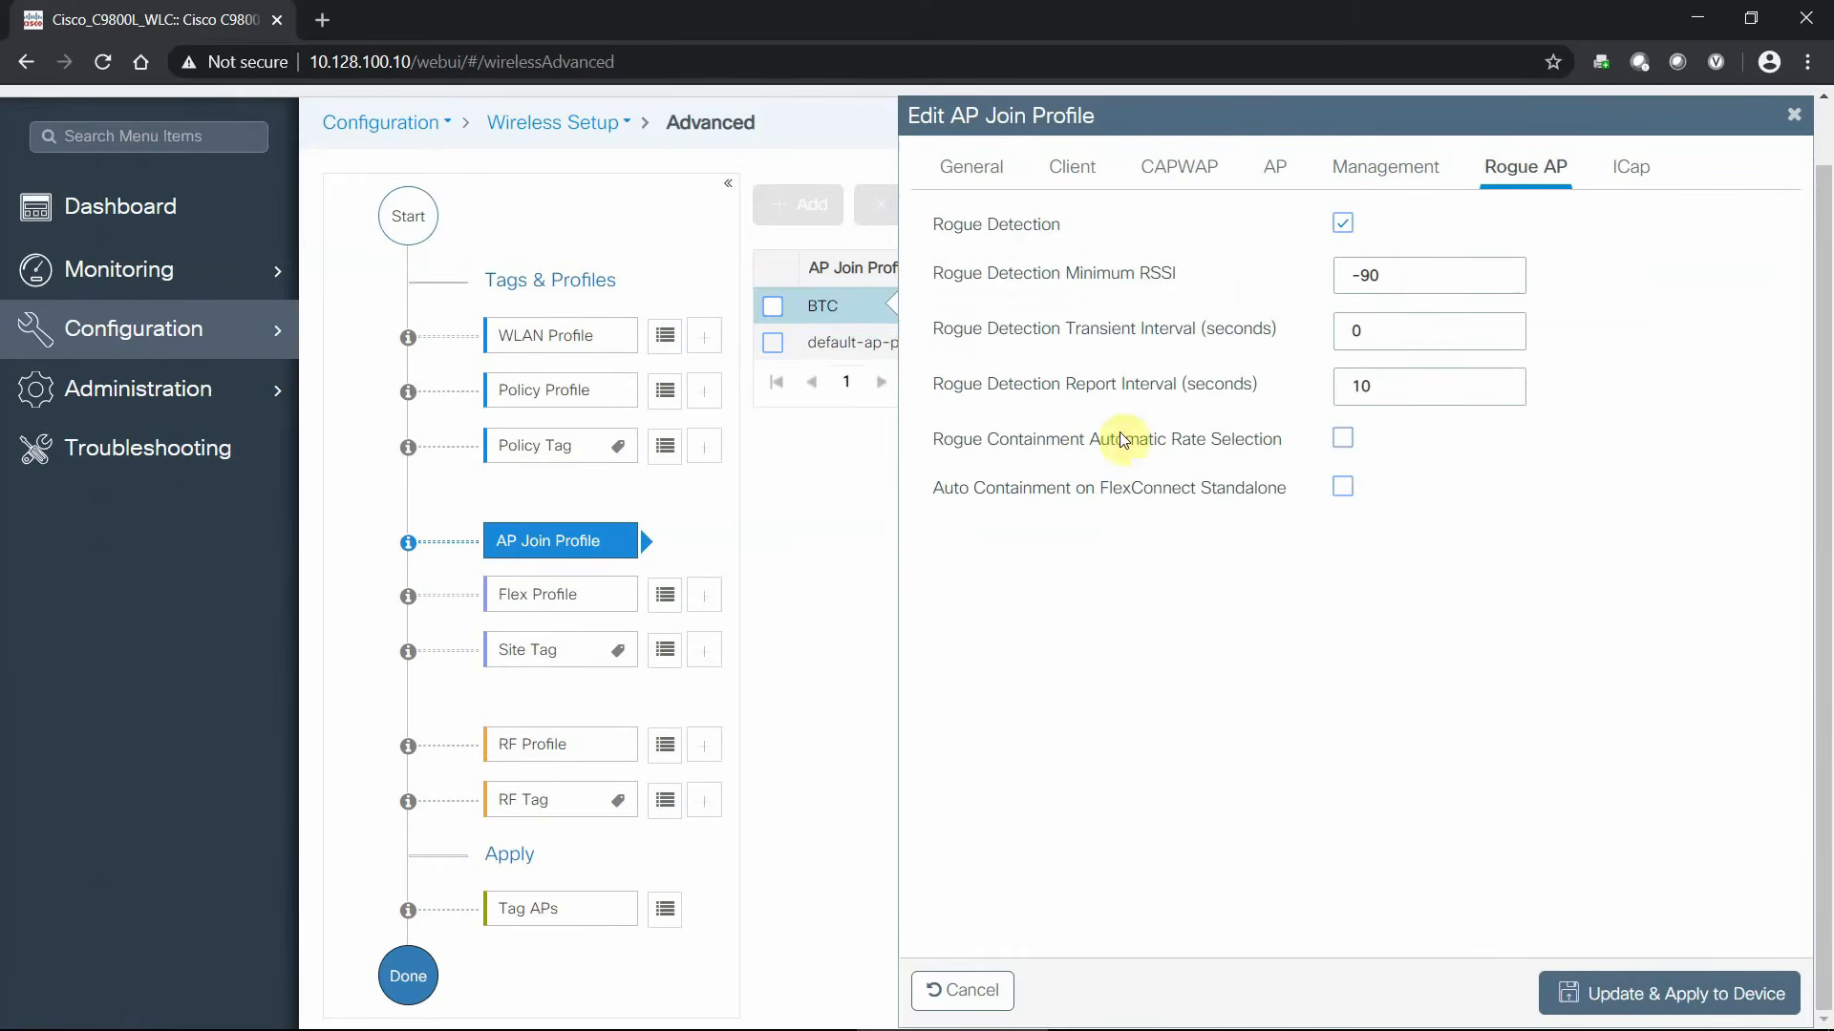
click(1631, 178)
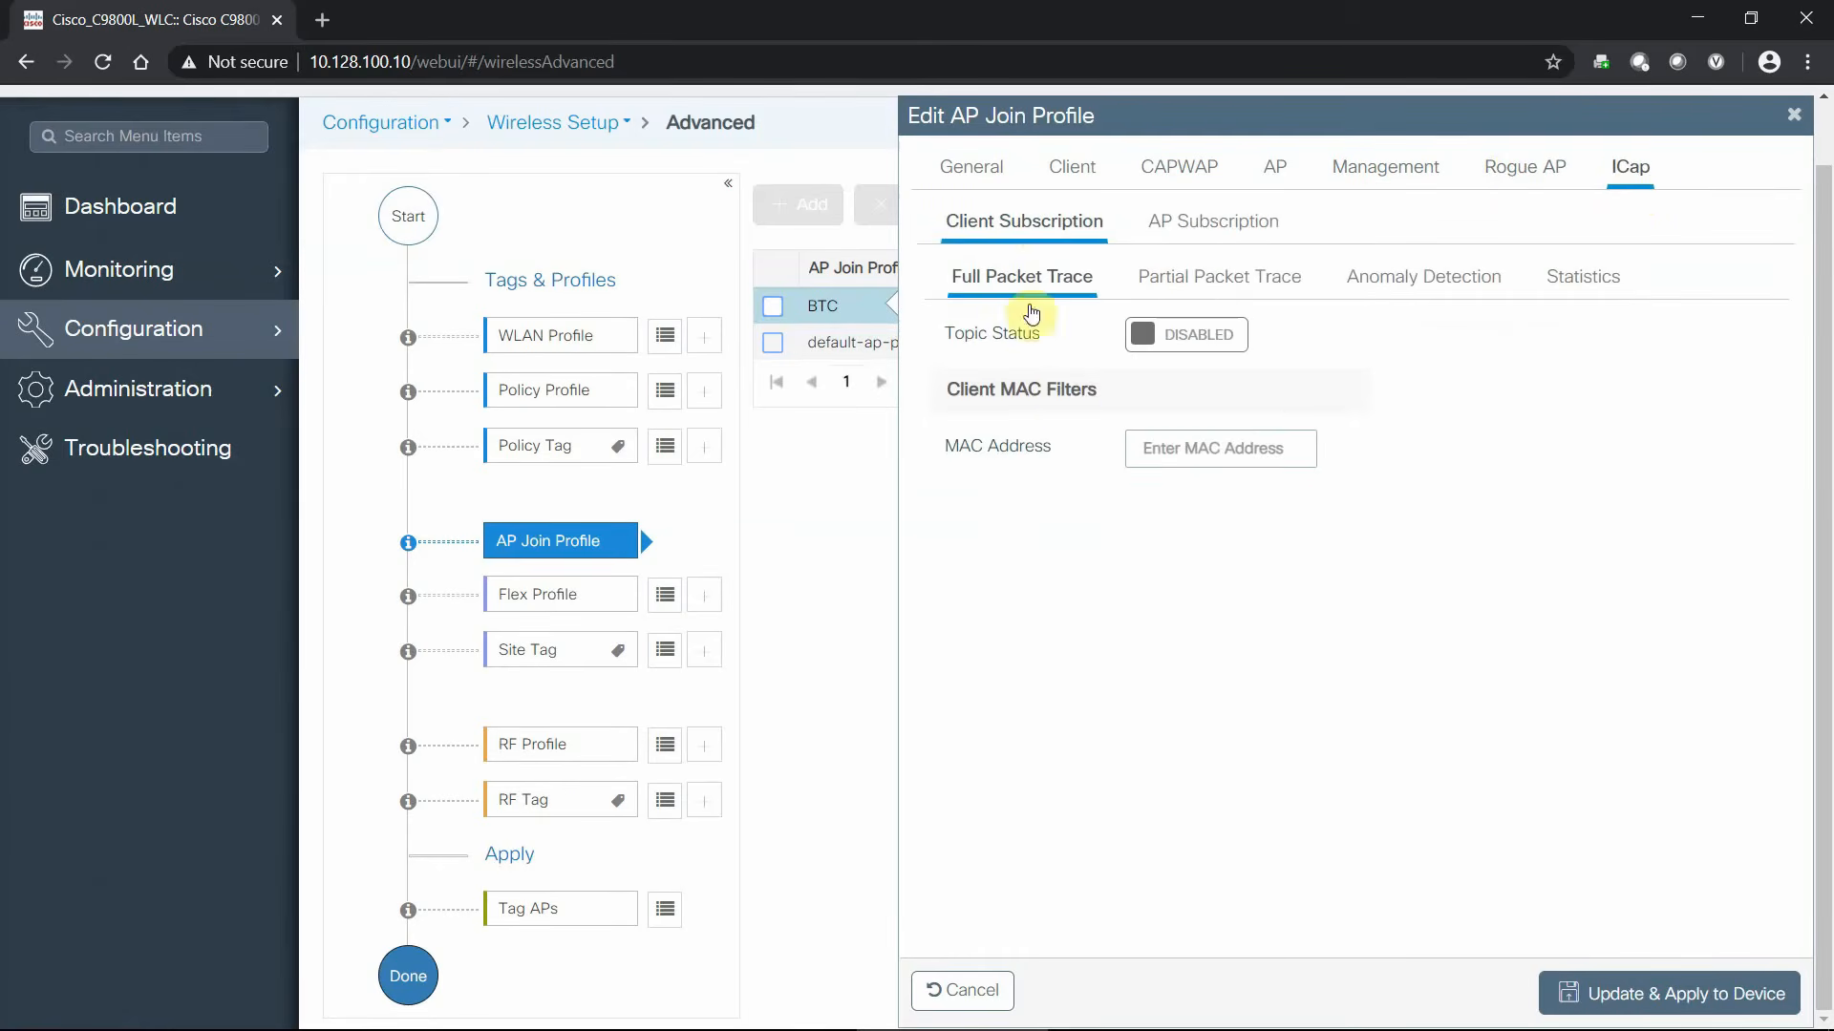
click(976, 168)
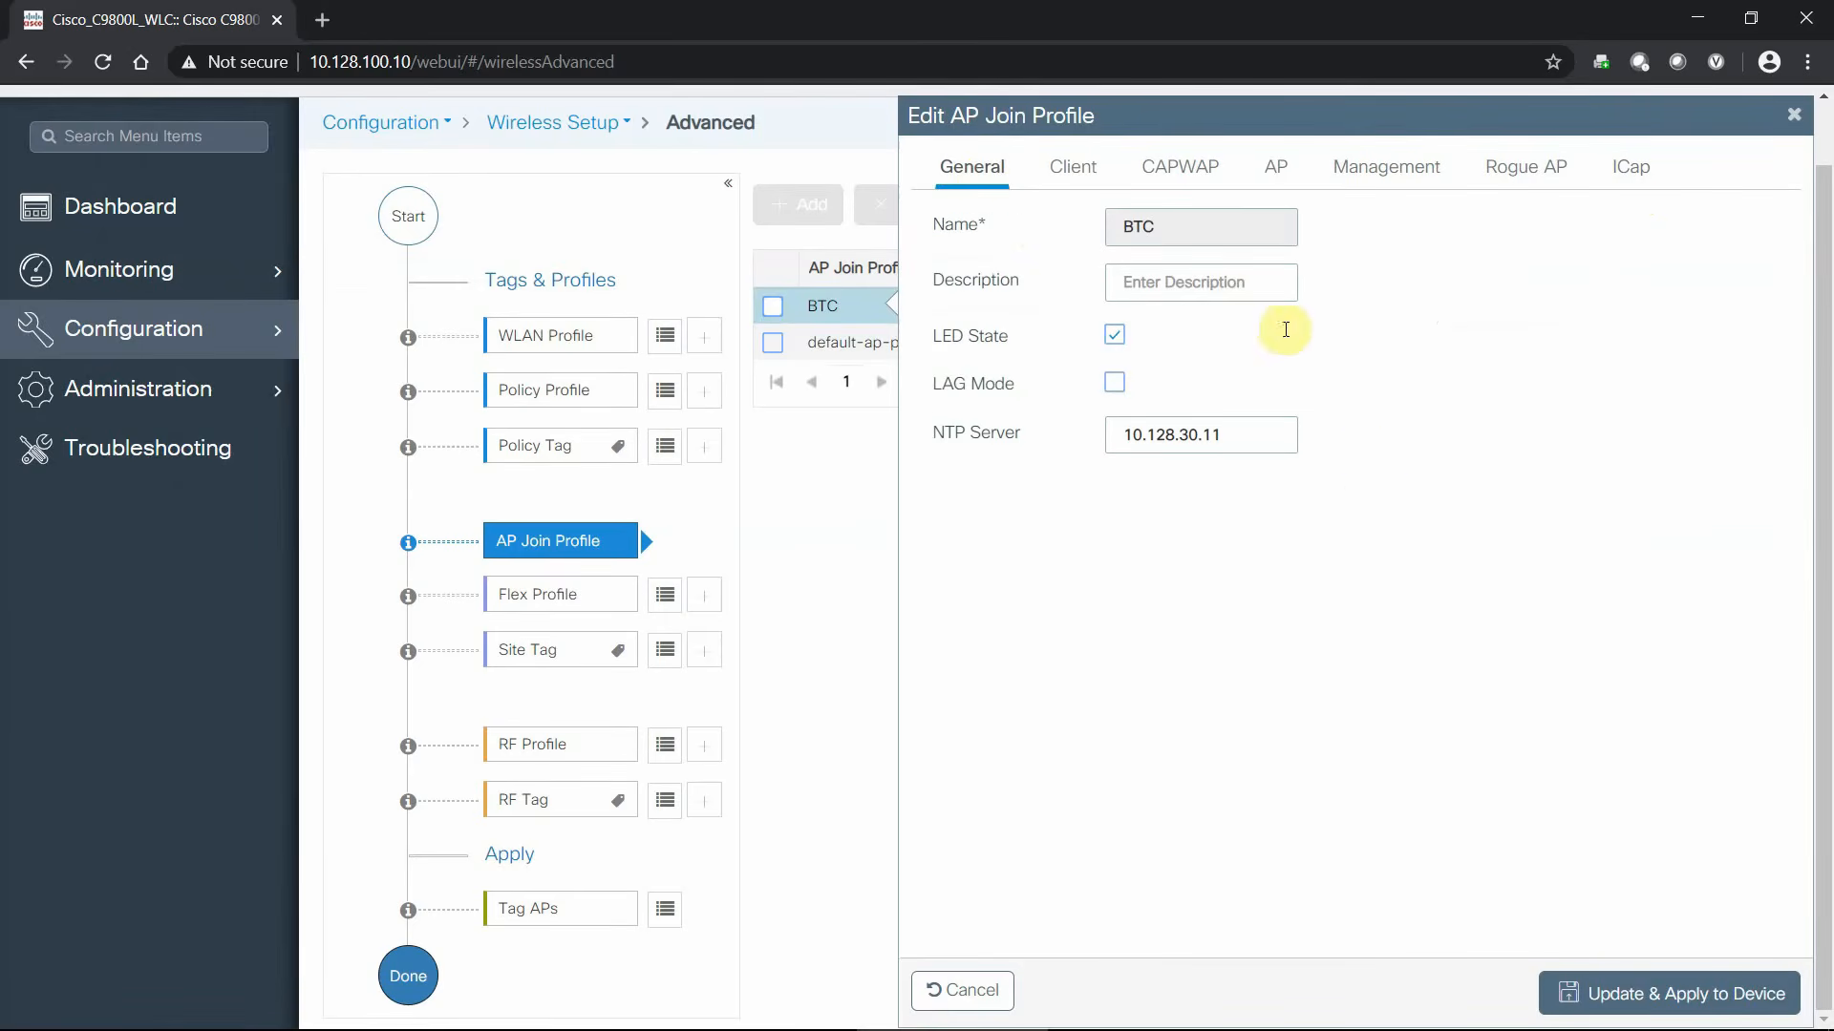
- Apply the BTC join profile with description 'For the BTC', then list flex profiles
click(1194, 278)
text(For the BTC)
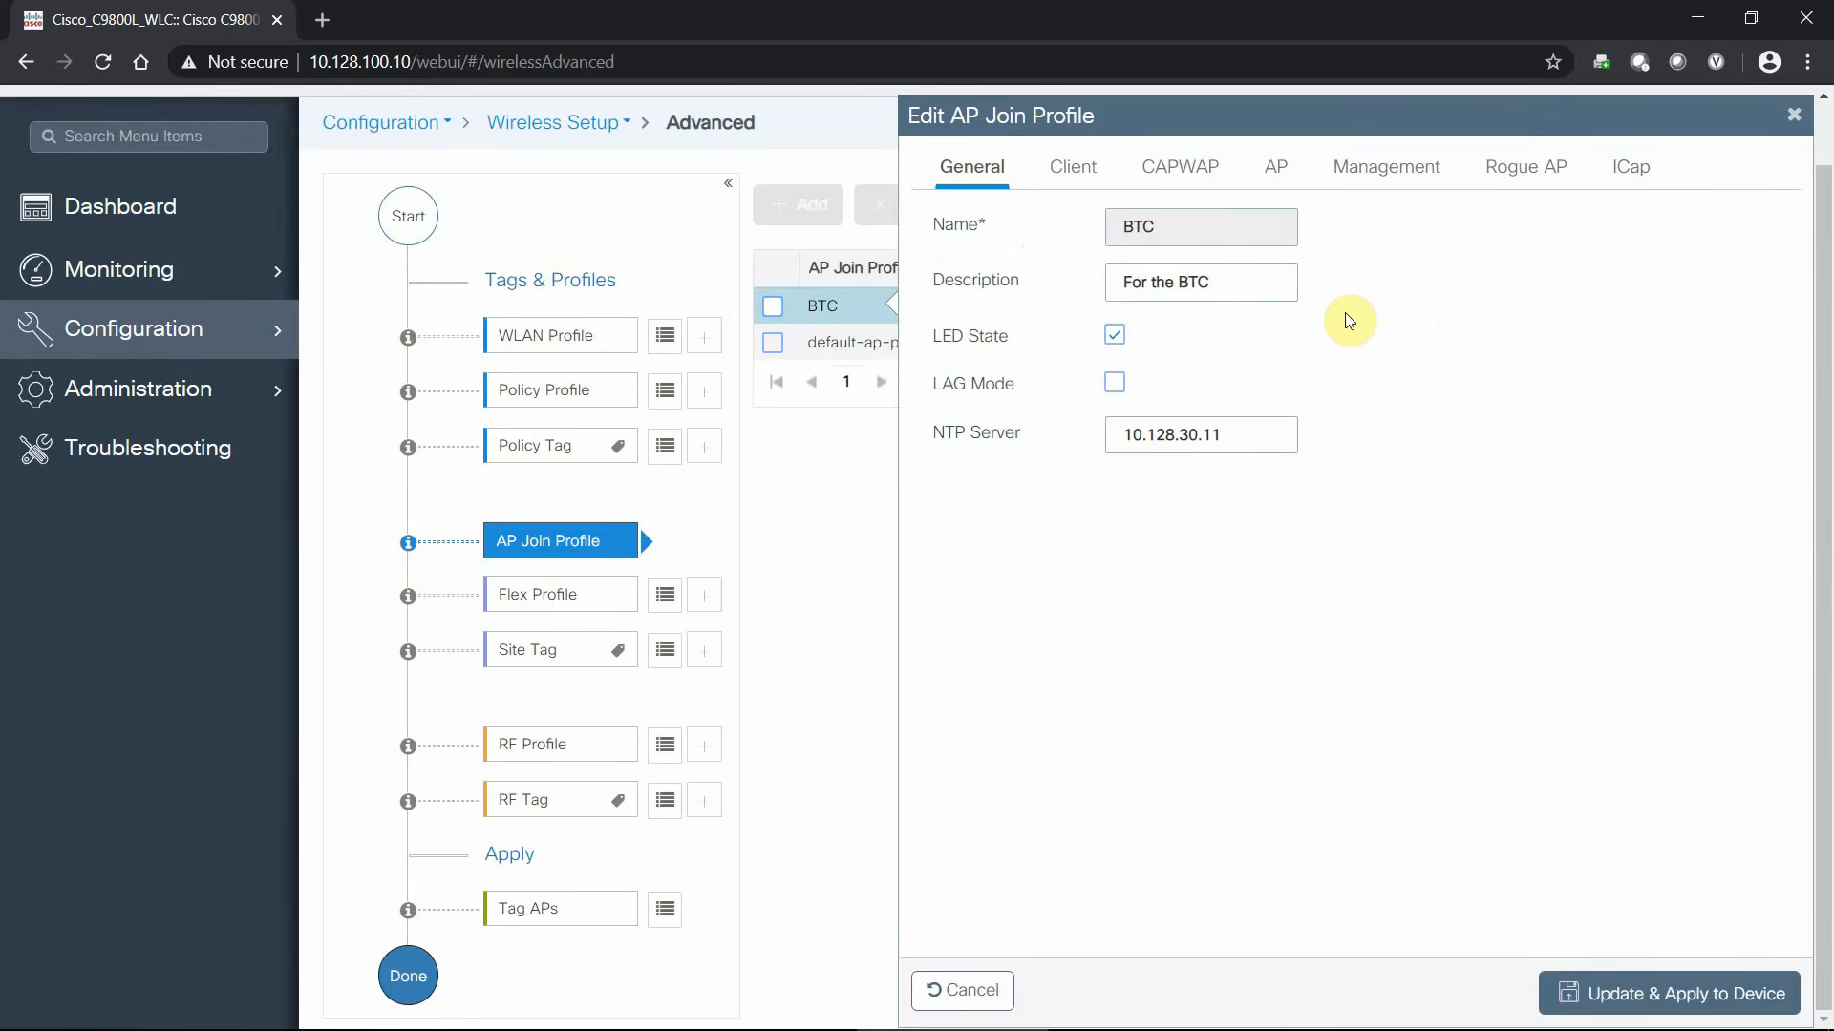
click(1673, 997)
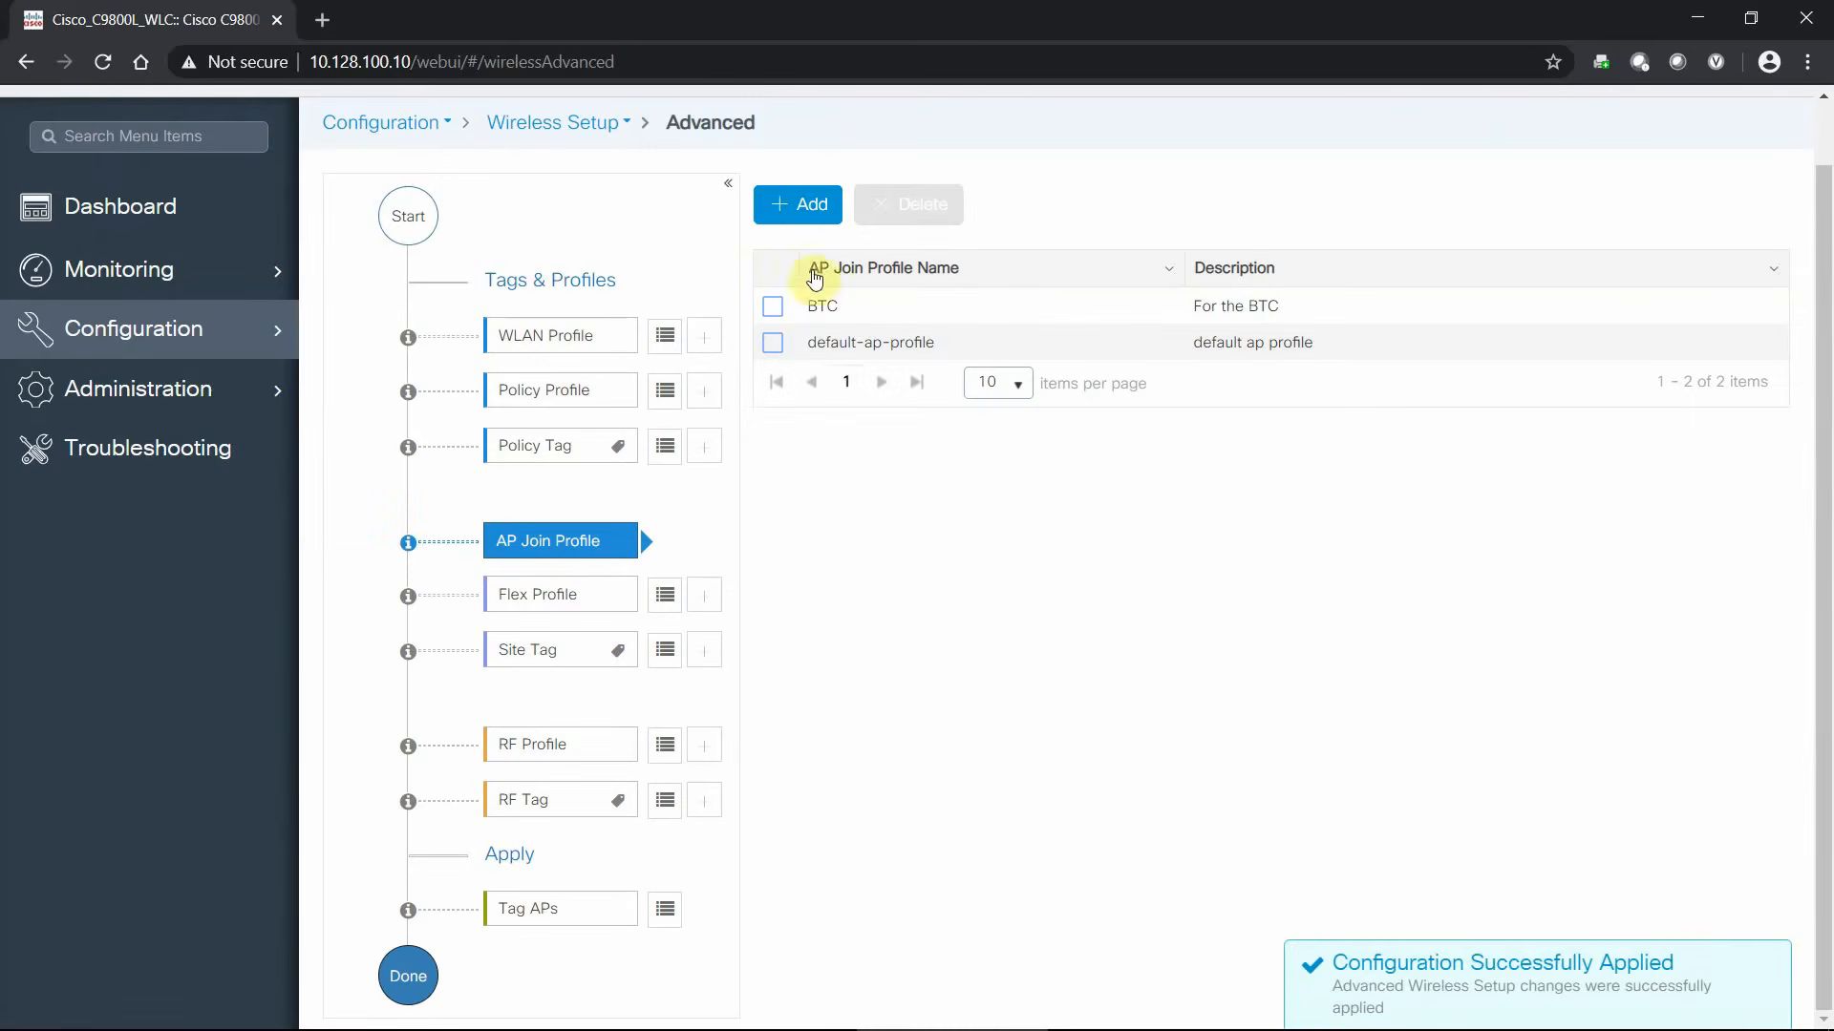
click(665, 602)
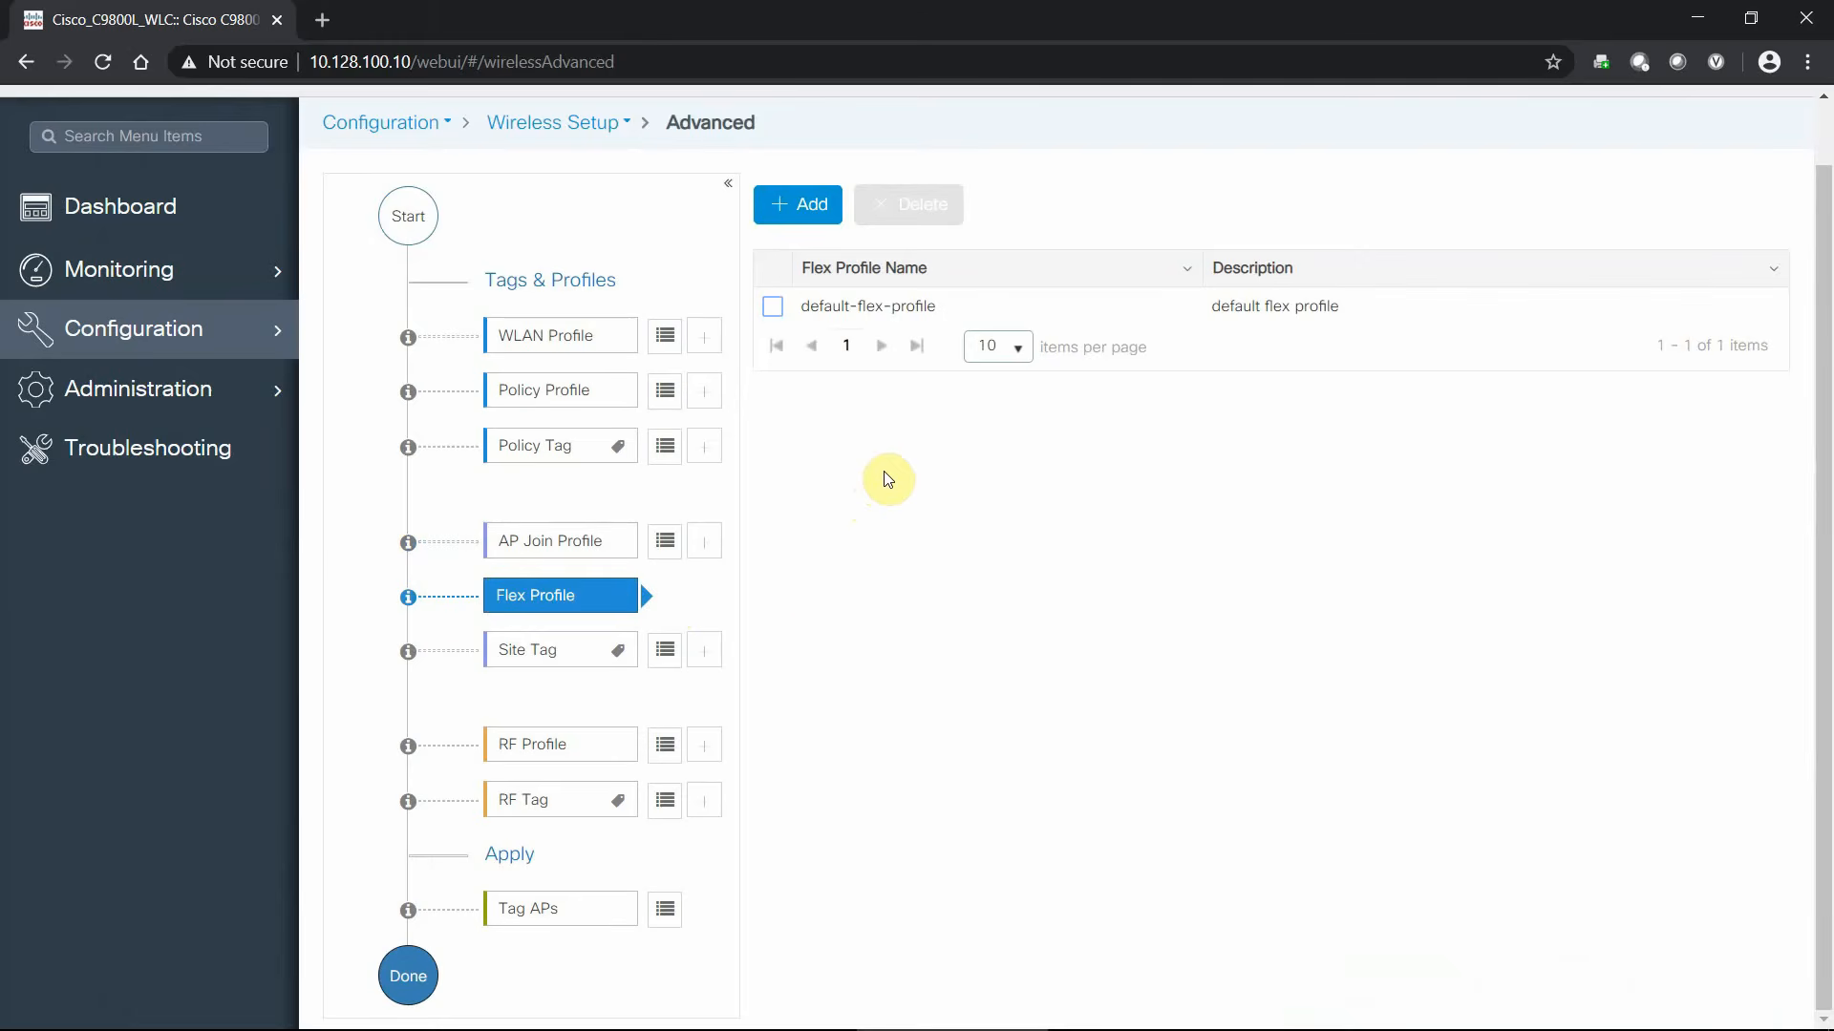
- Give site tag BTC description 'For the BTC', join profile BTC, default-control-plane, local site on
click(665, 650)
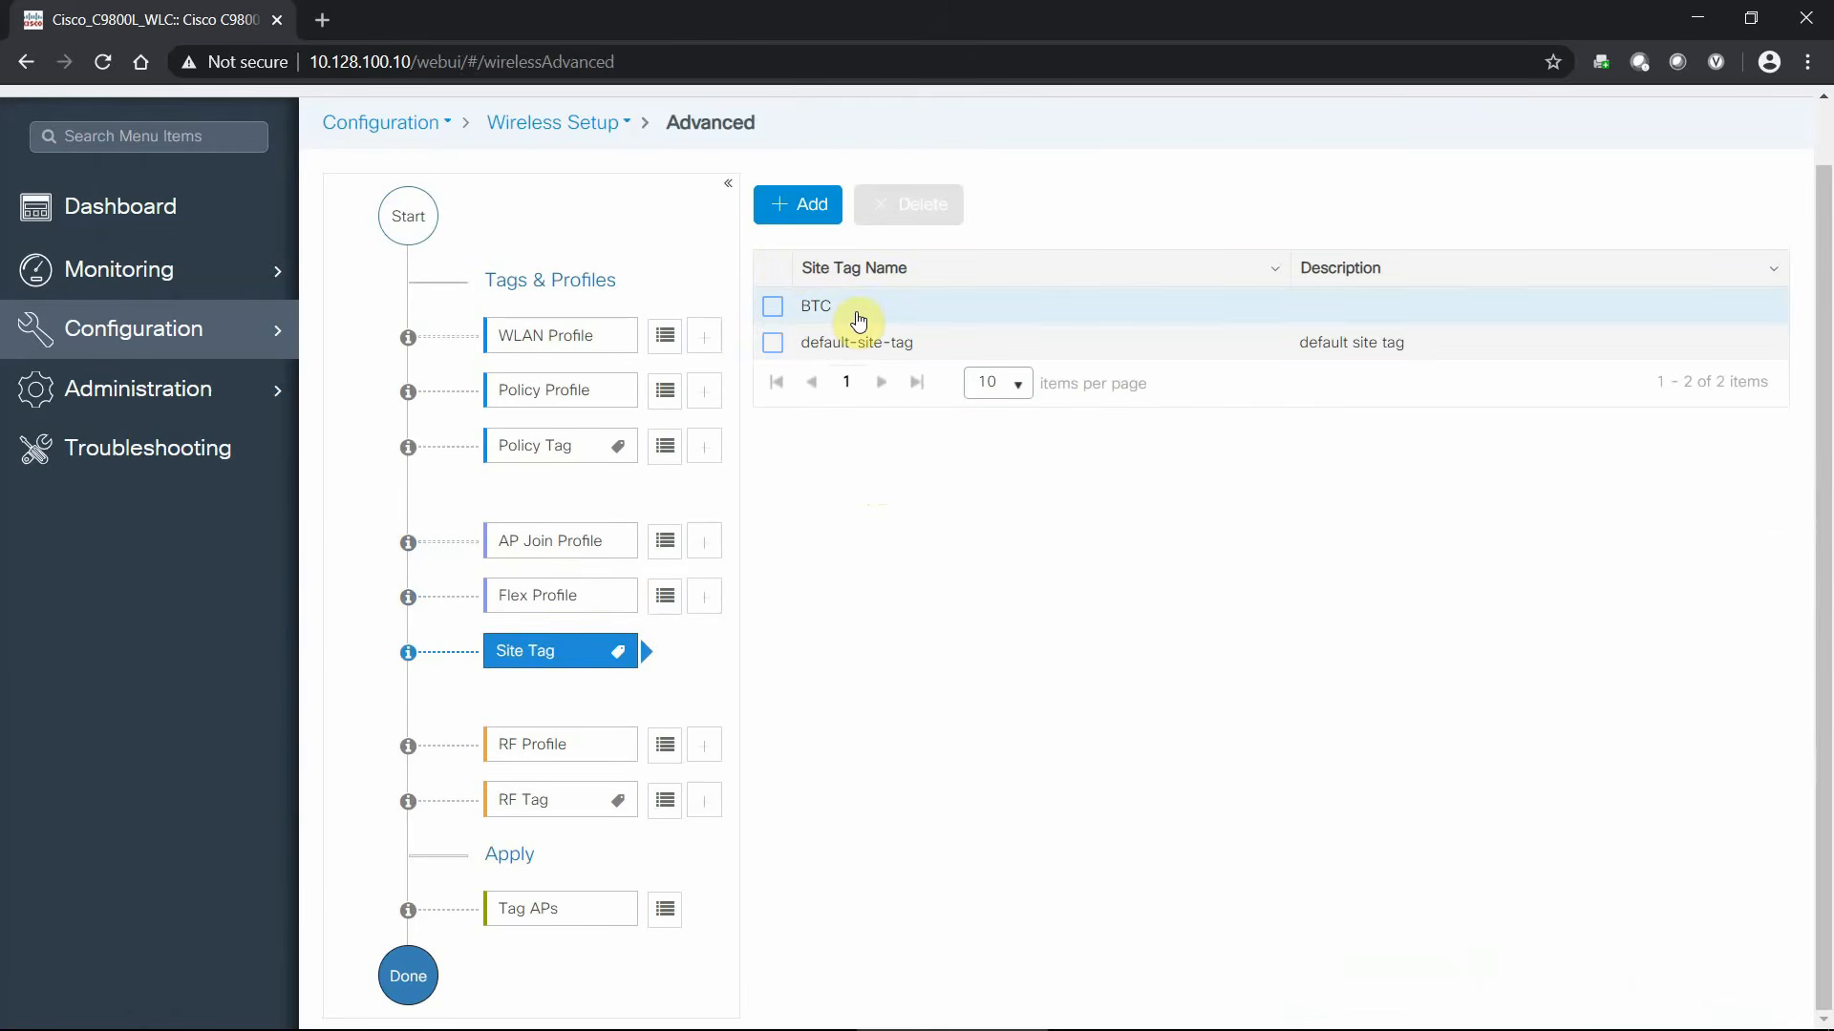
click(856, 316)
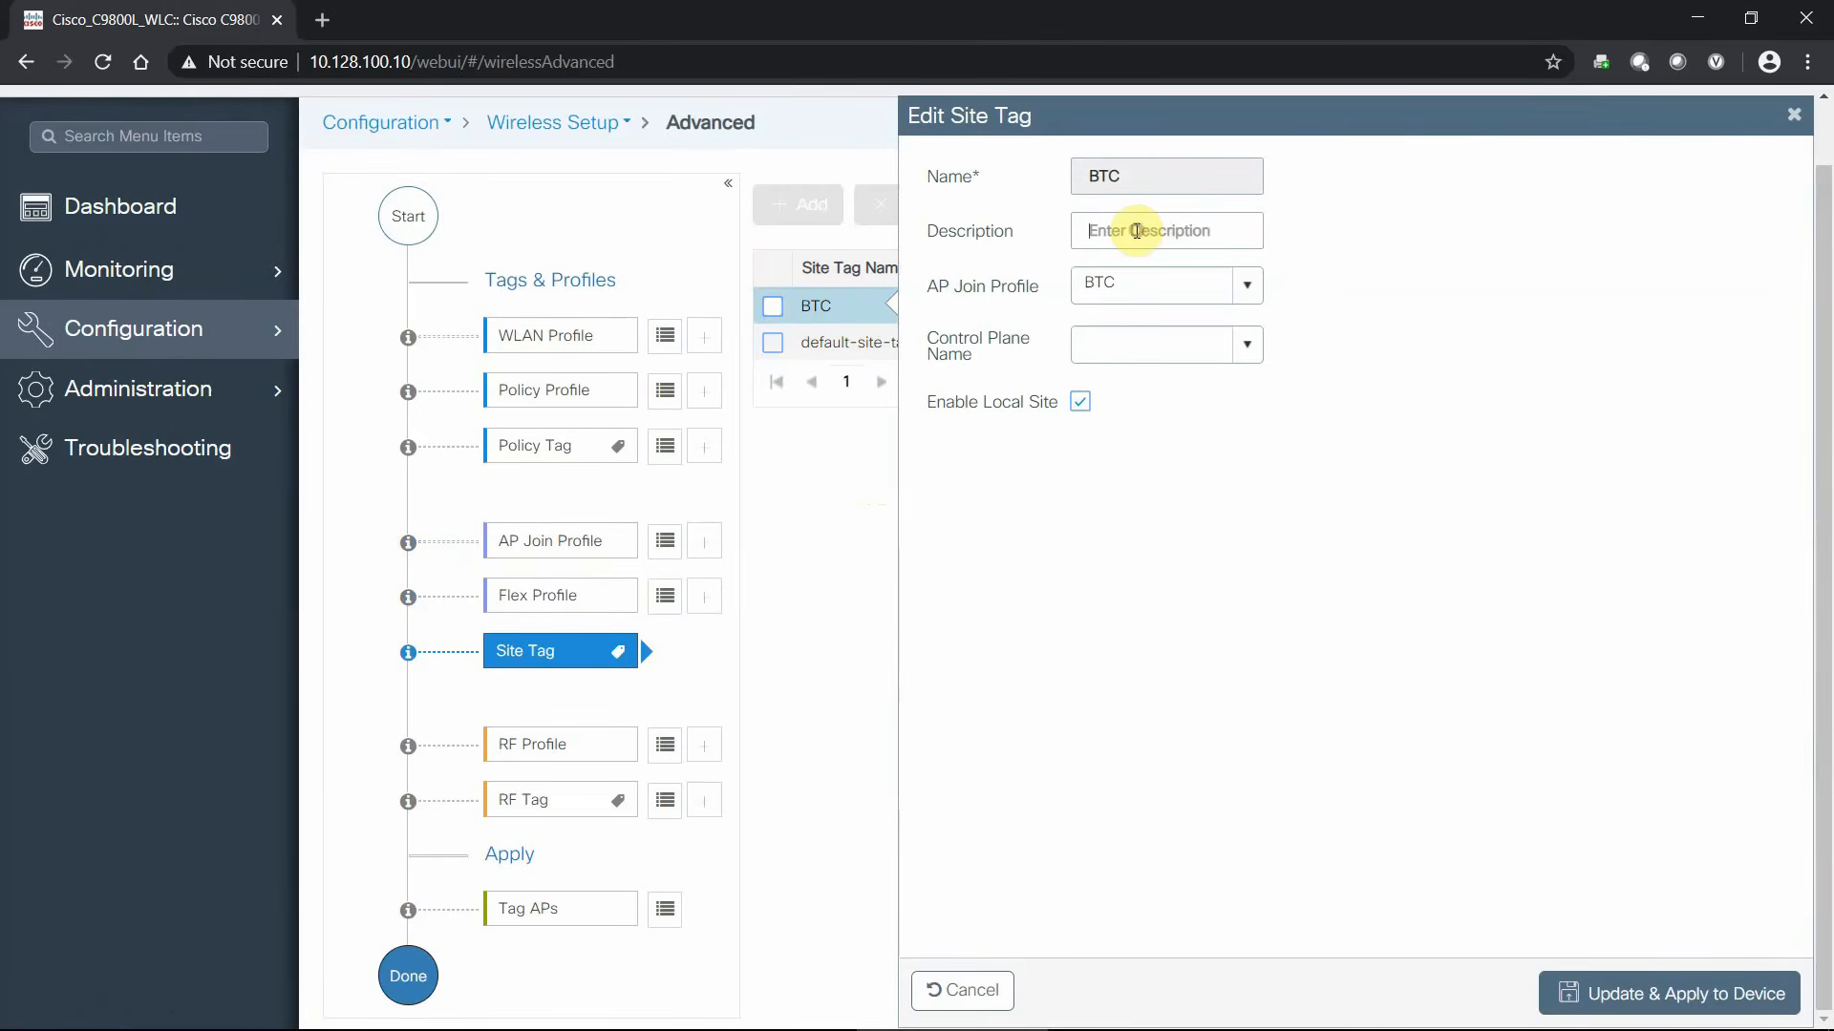
text(For the BTC)
click(1247, 285)
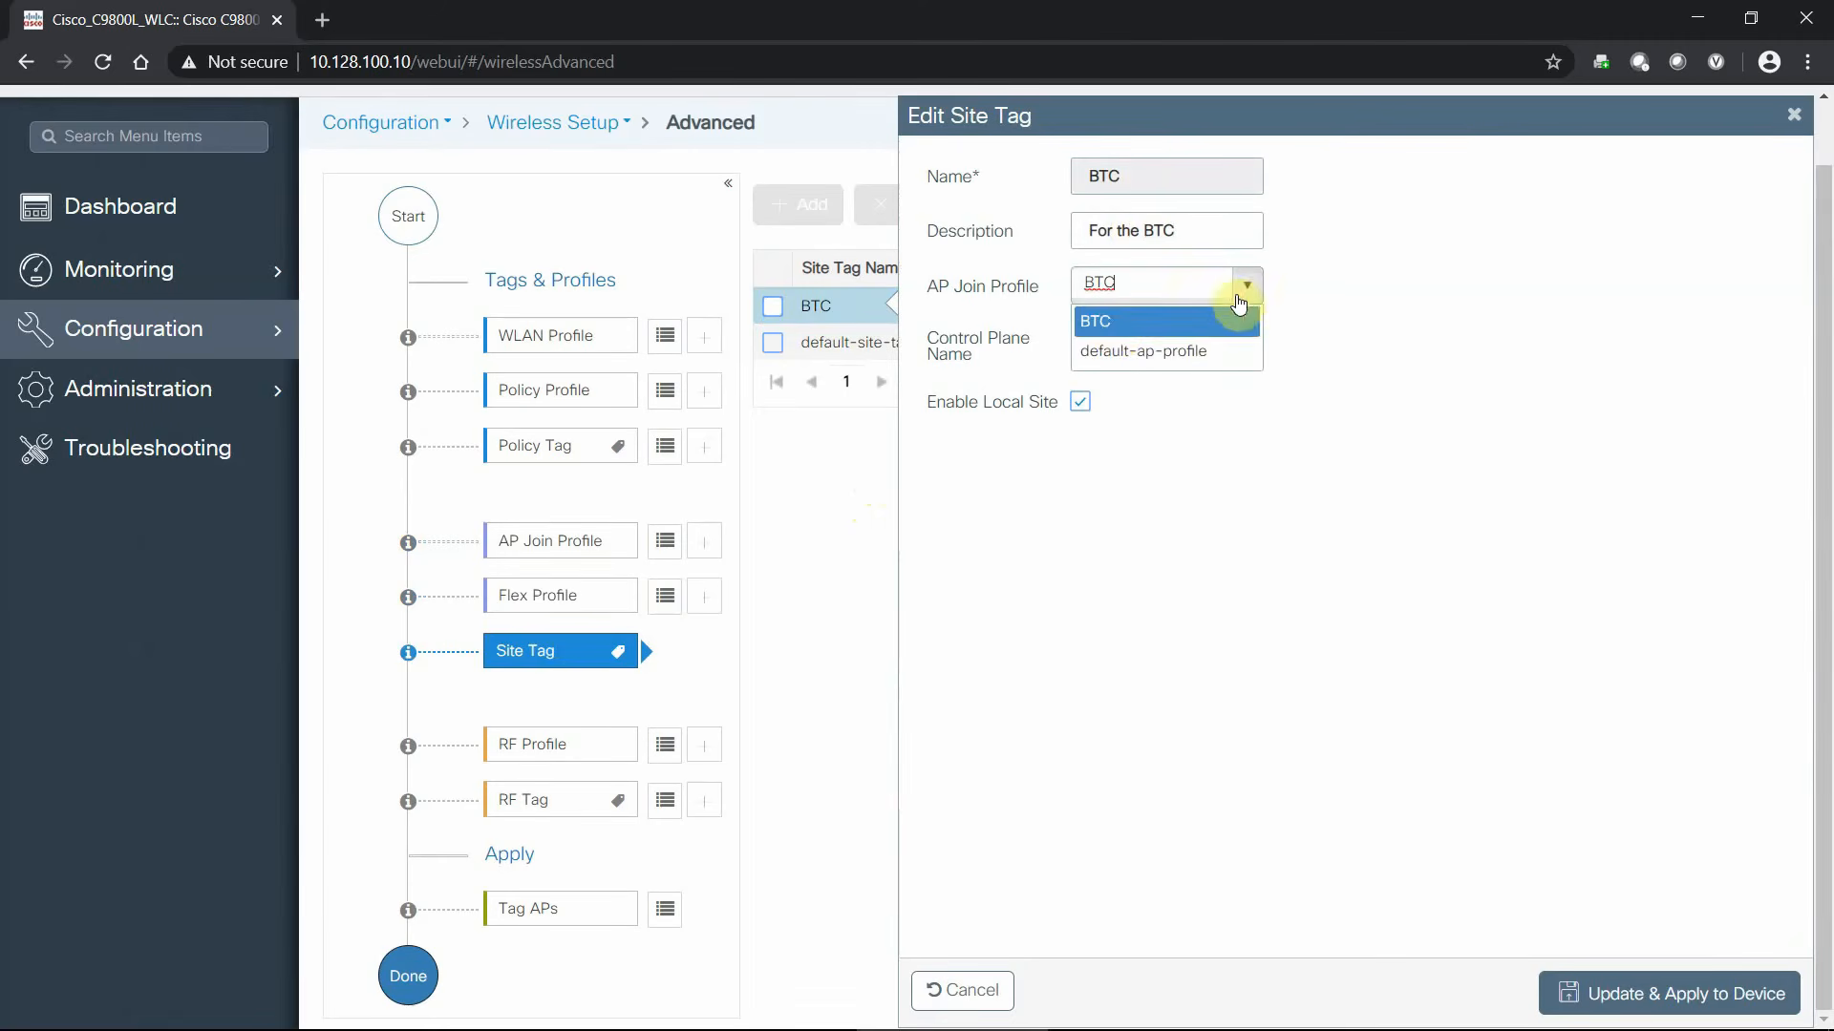
click(1110, 324)
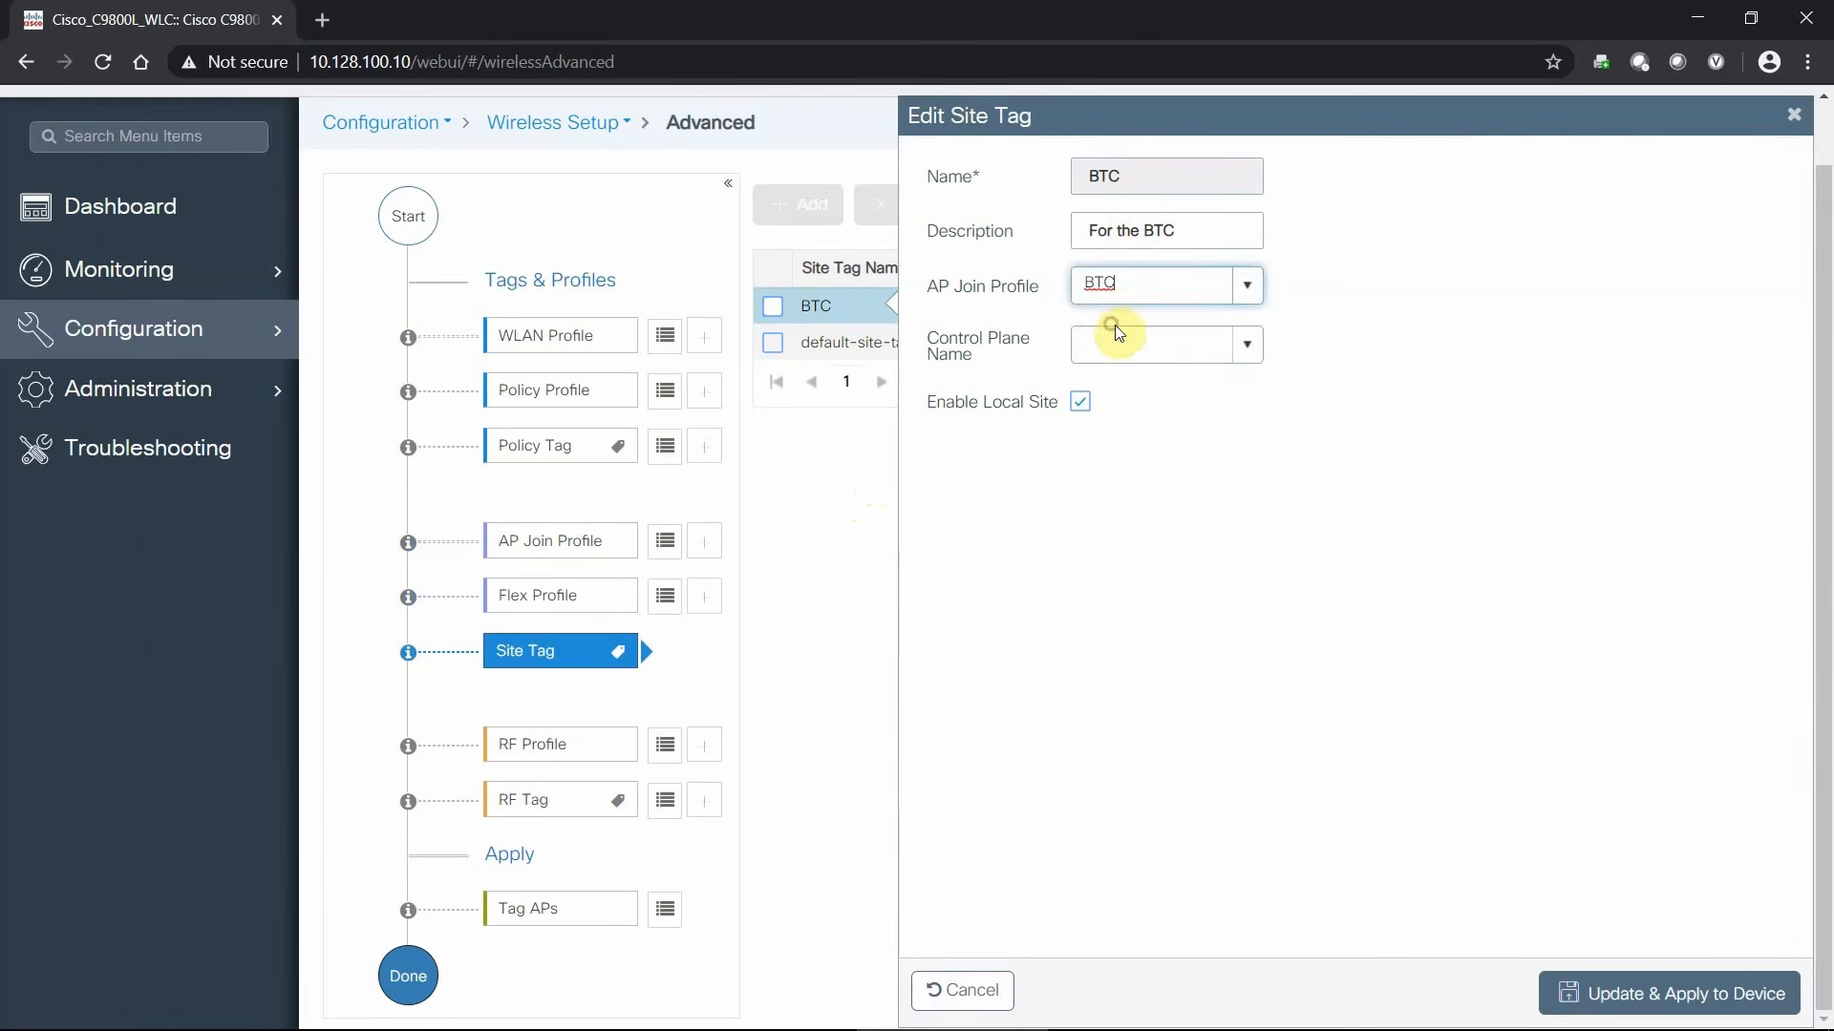
click(1247, 348)
click(1160, 382)
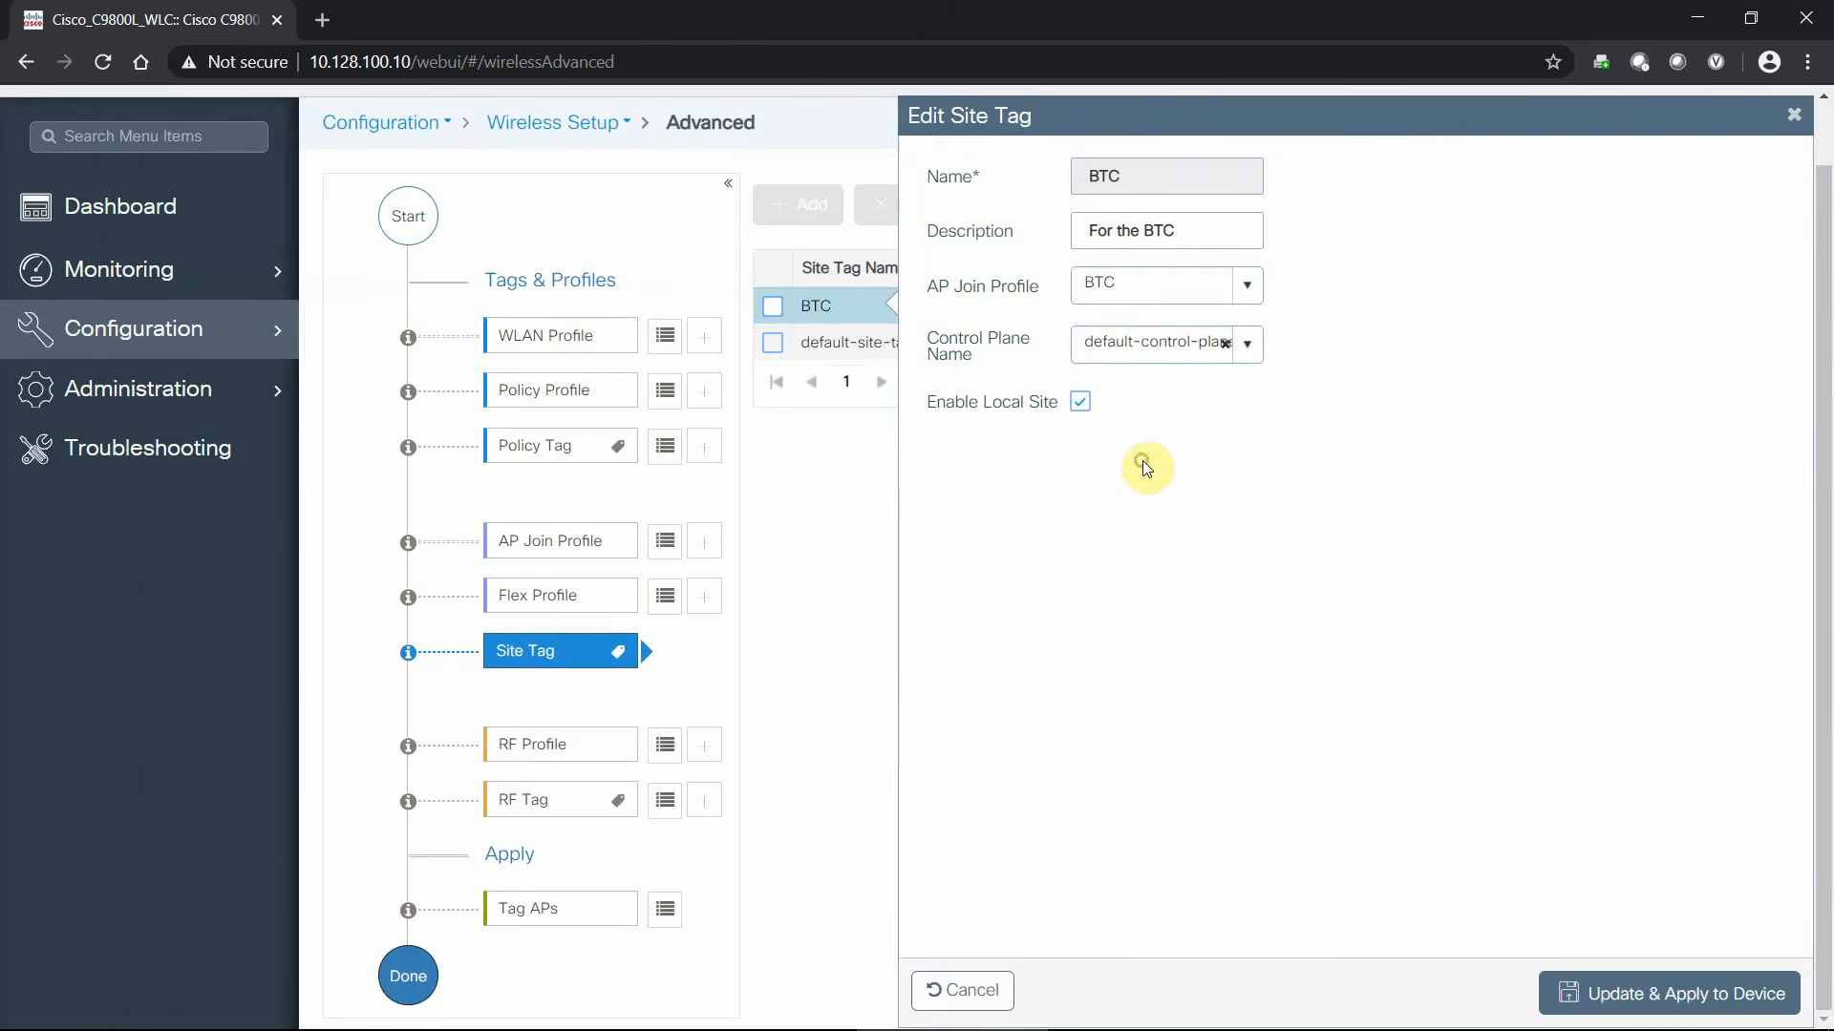
click(1082, 405)
click(1080, 401)
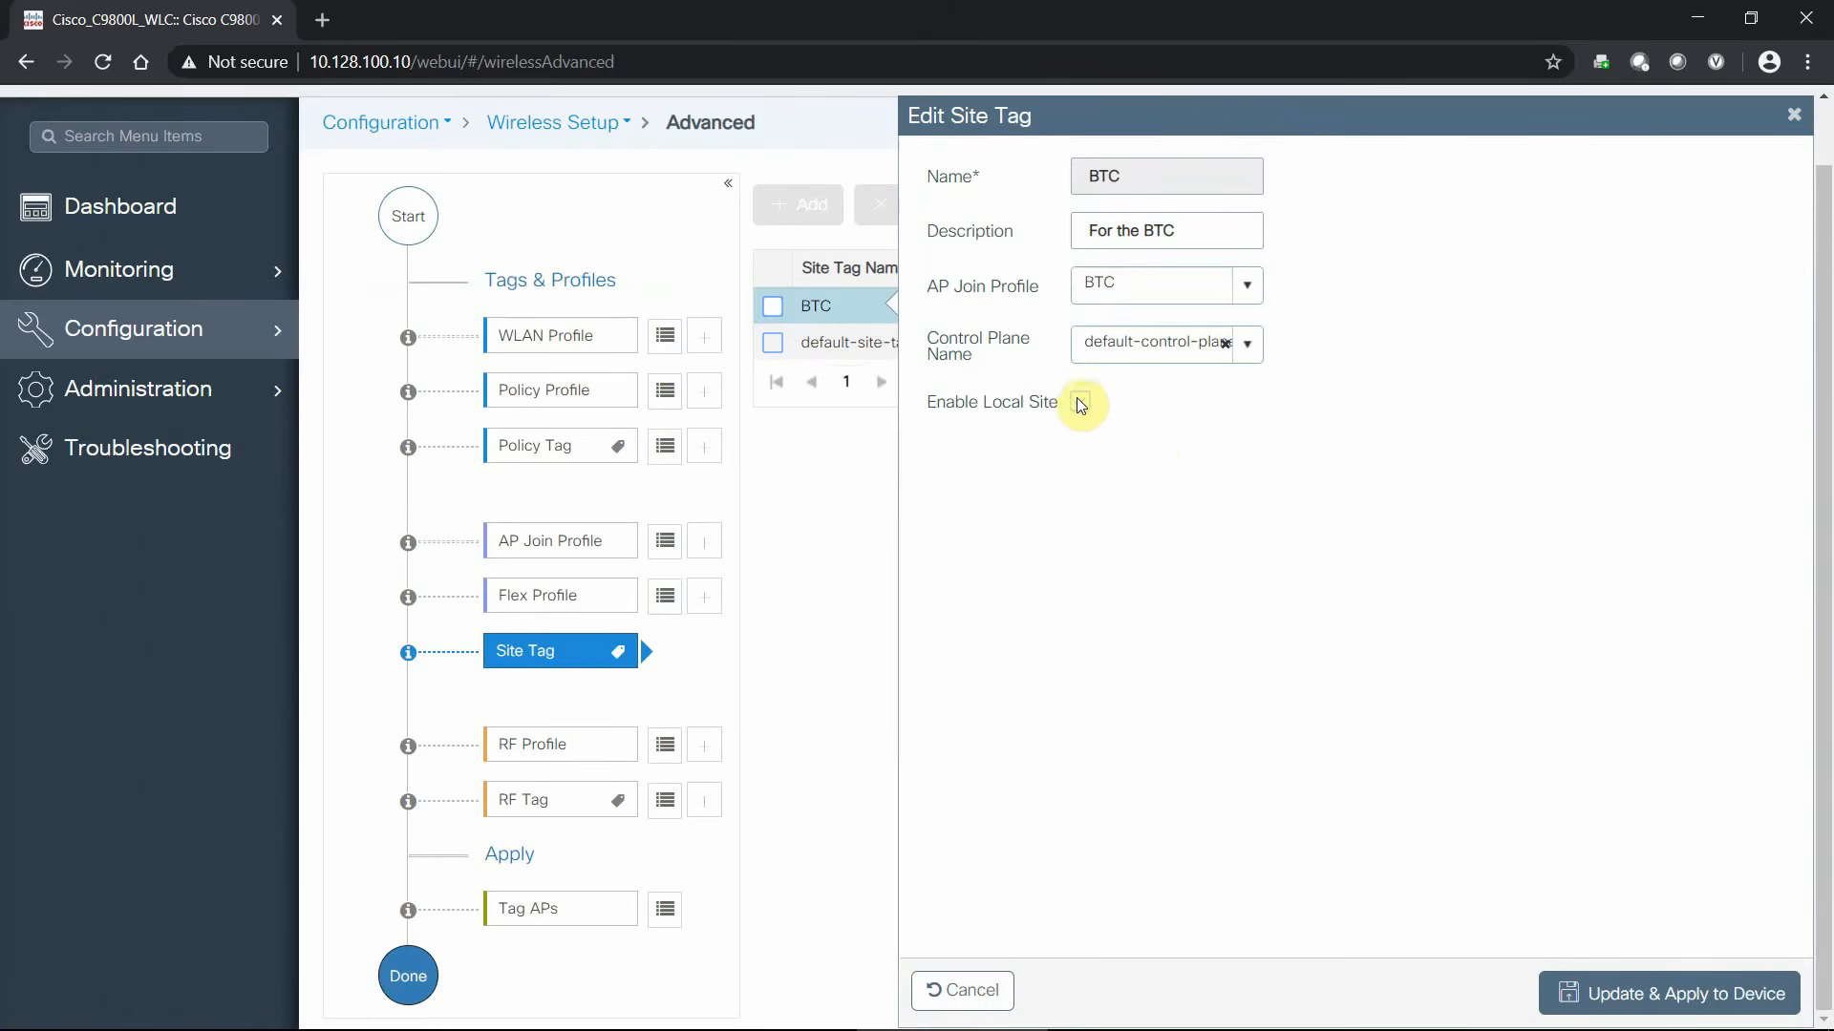
click(1722, 996)
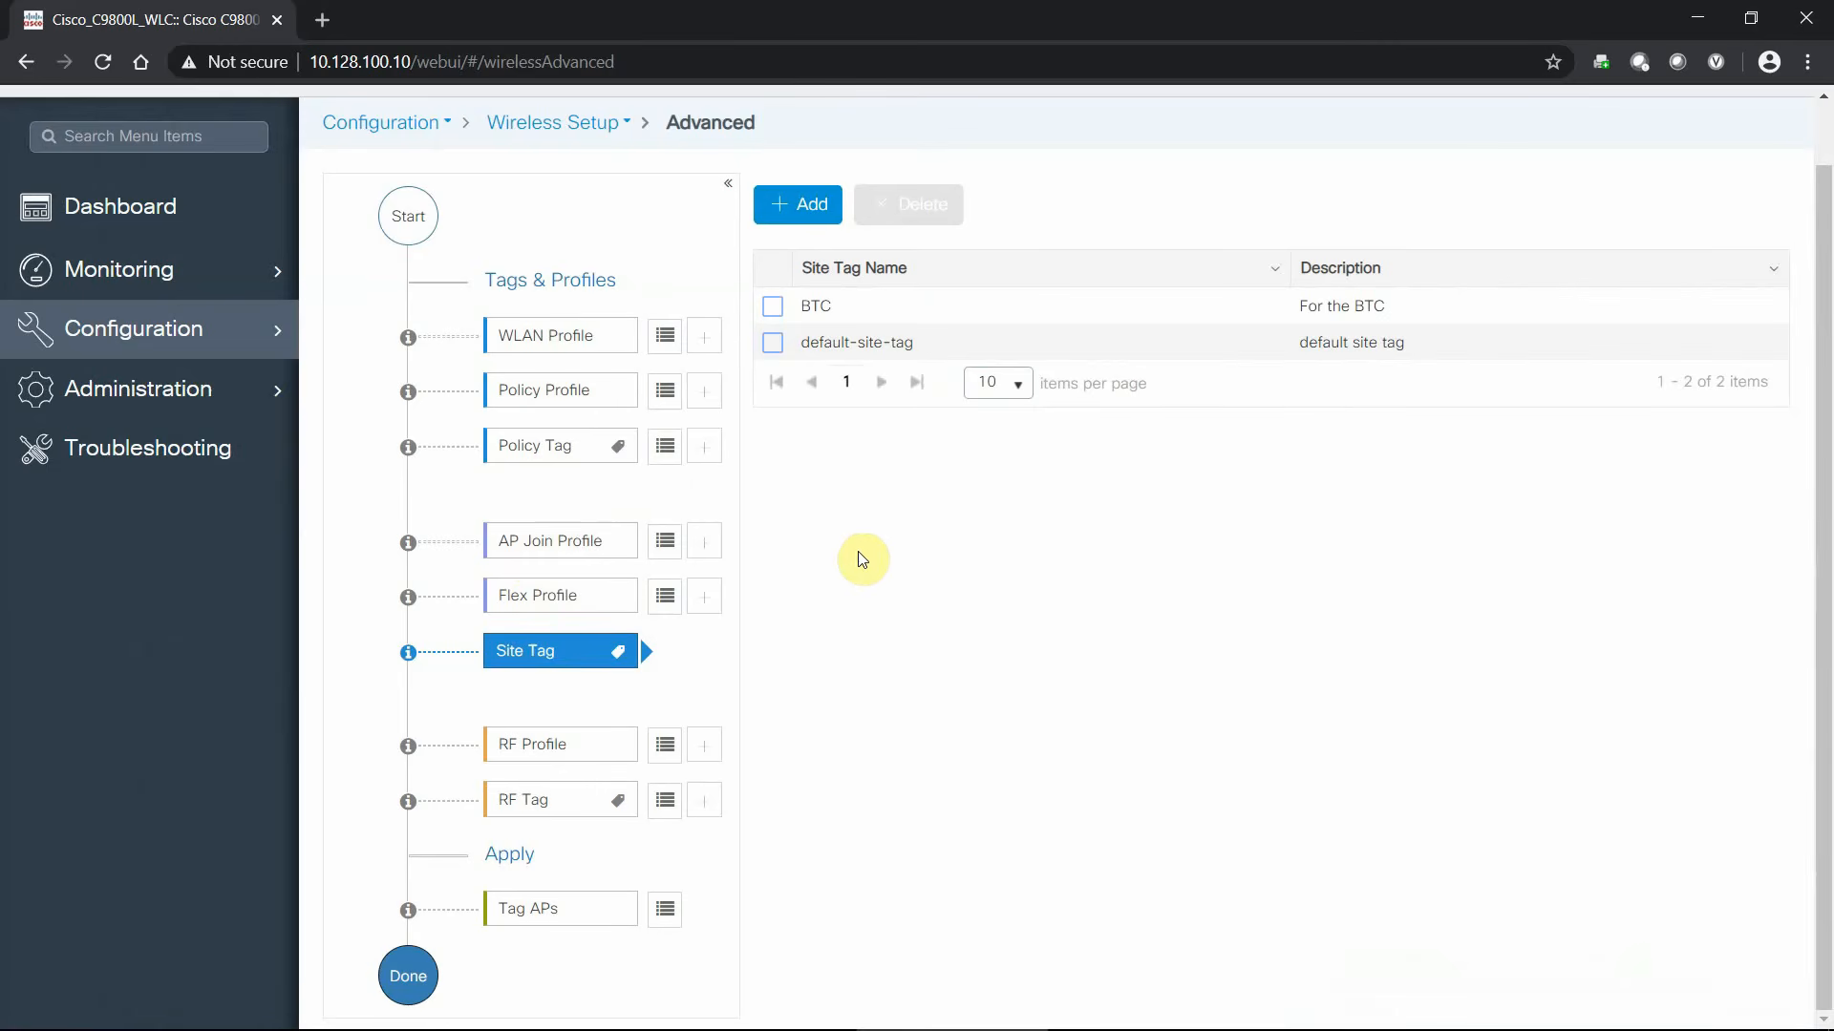
- Start a new RF profile and browse its data rate, RRM coverage, TPC and DCA settings
click(666, 754)
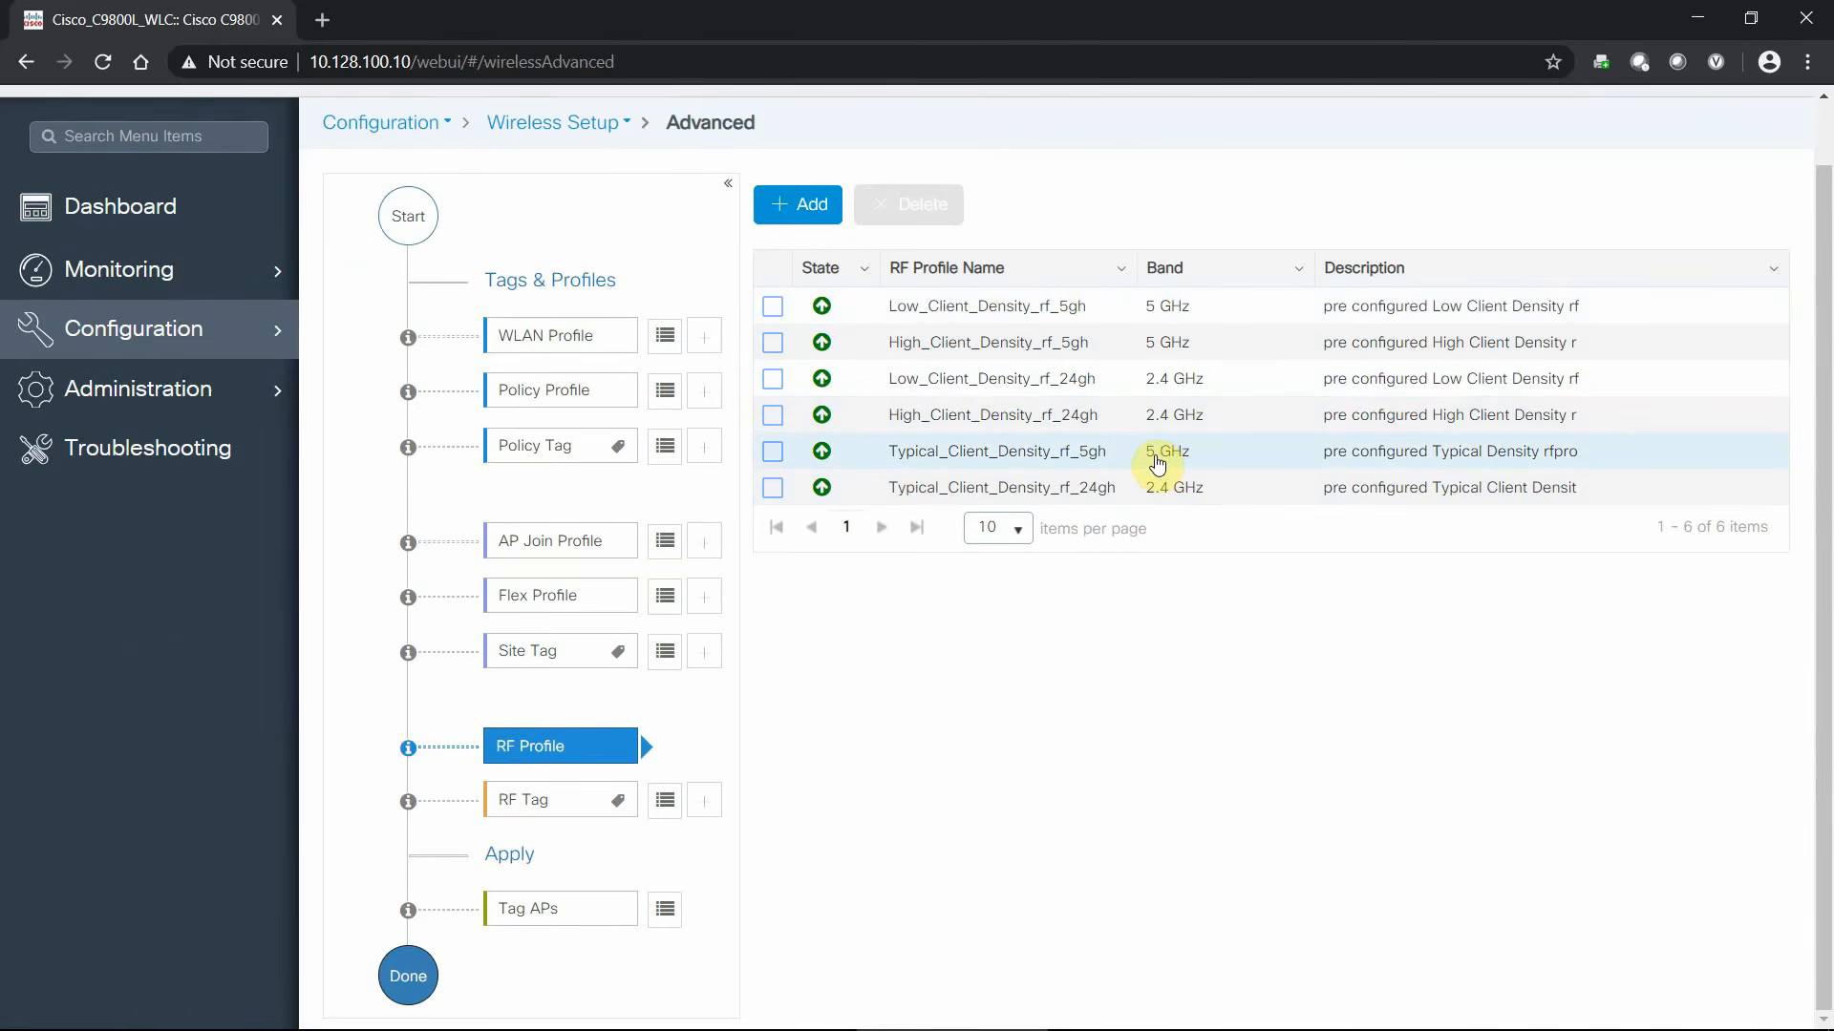
click(785, 200)
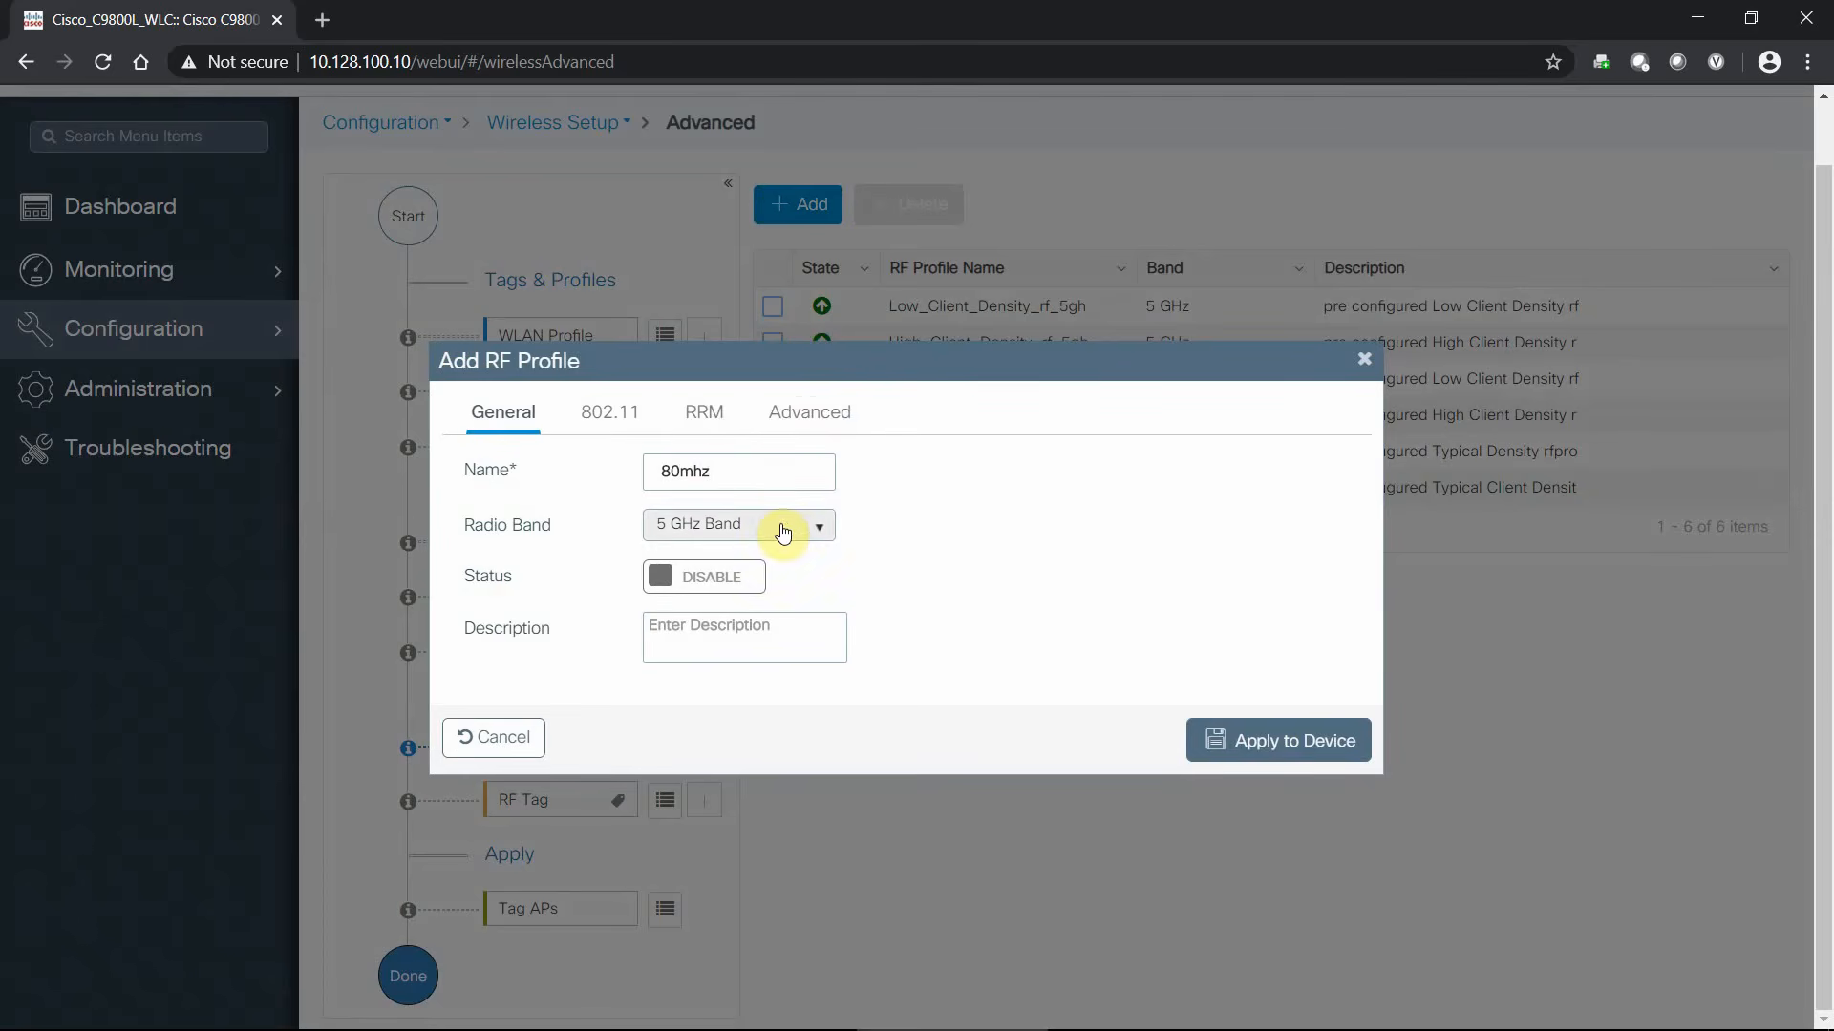
click(596, 413)
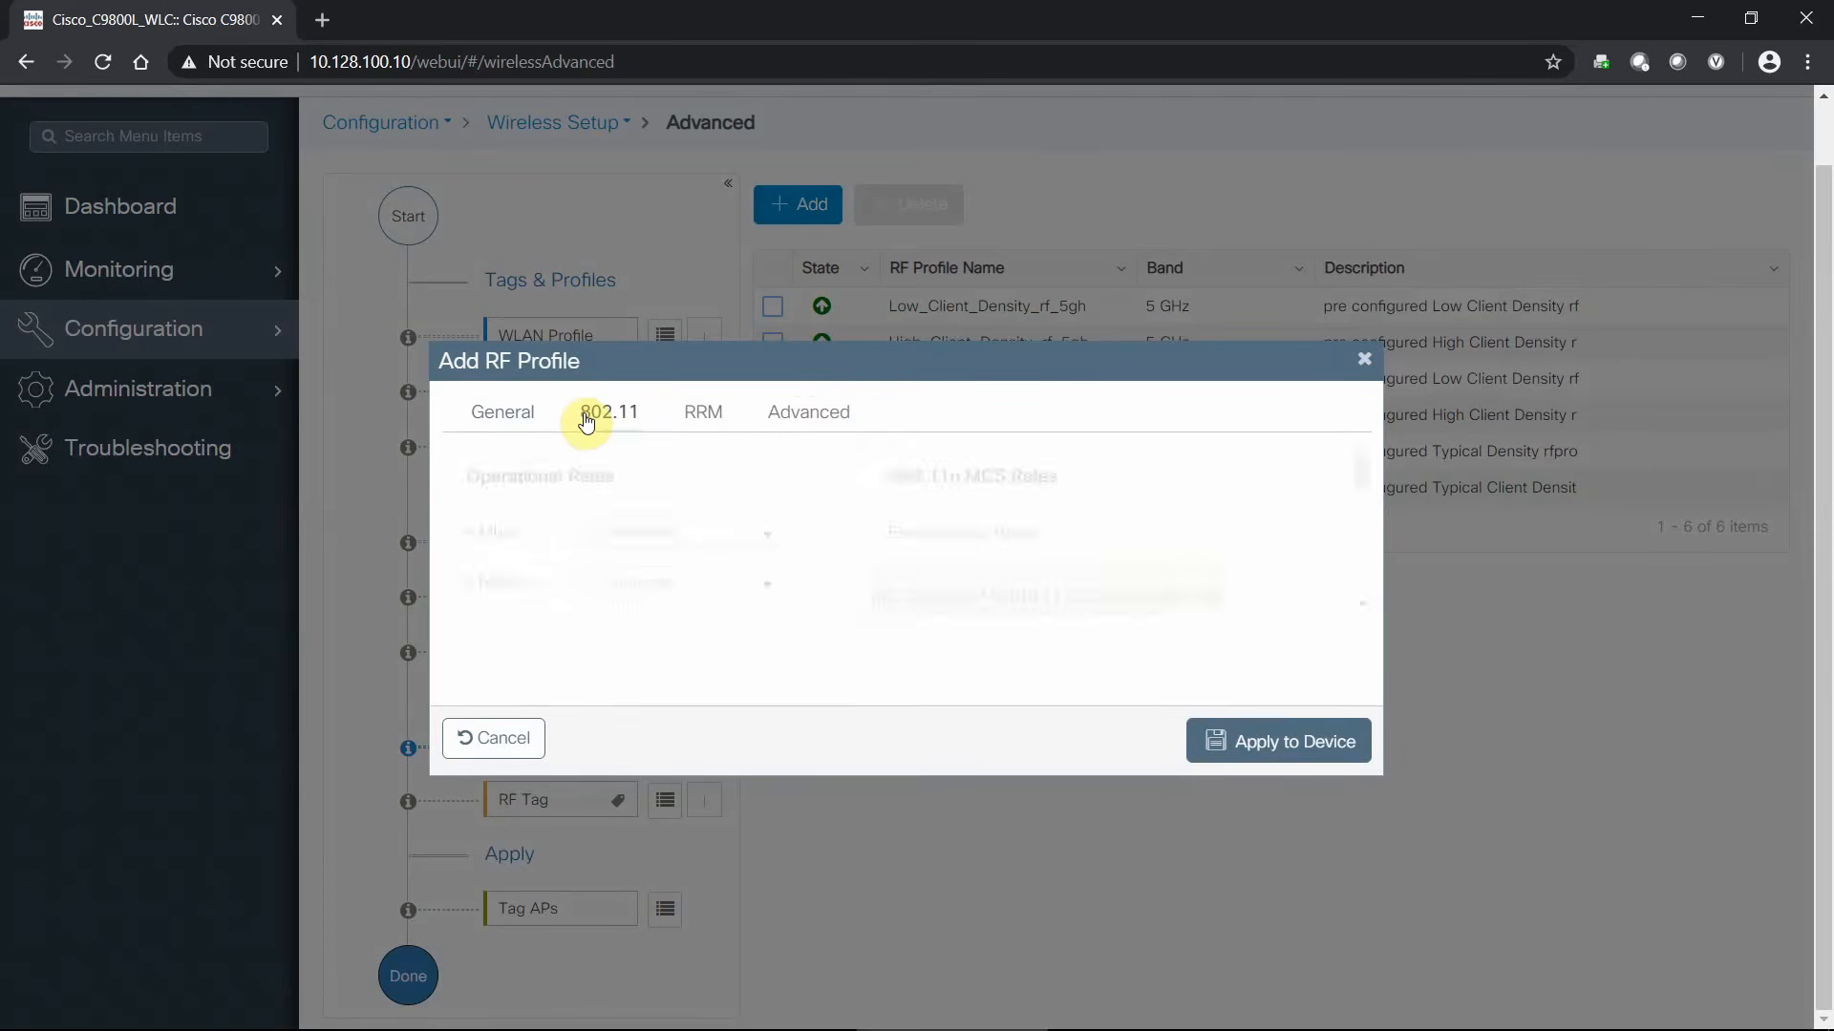
scroll(817, 506, down, 3)
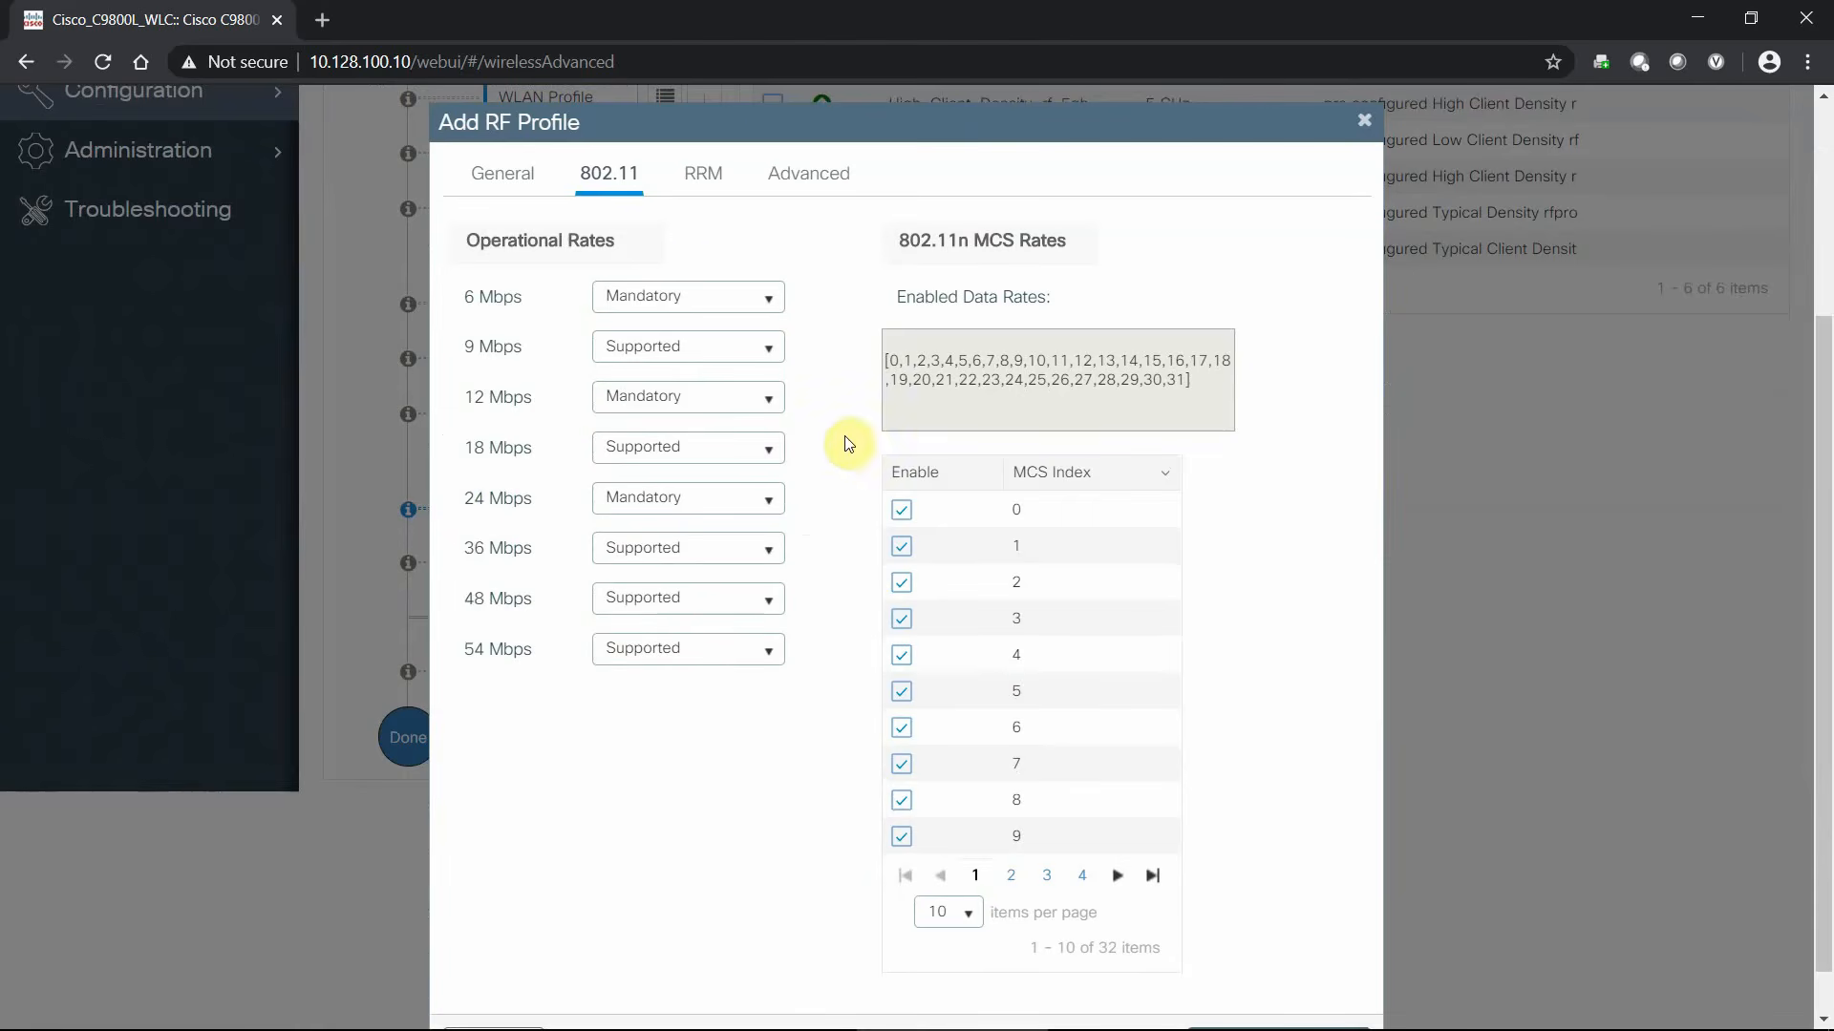
click(704, 173)
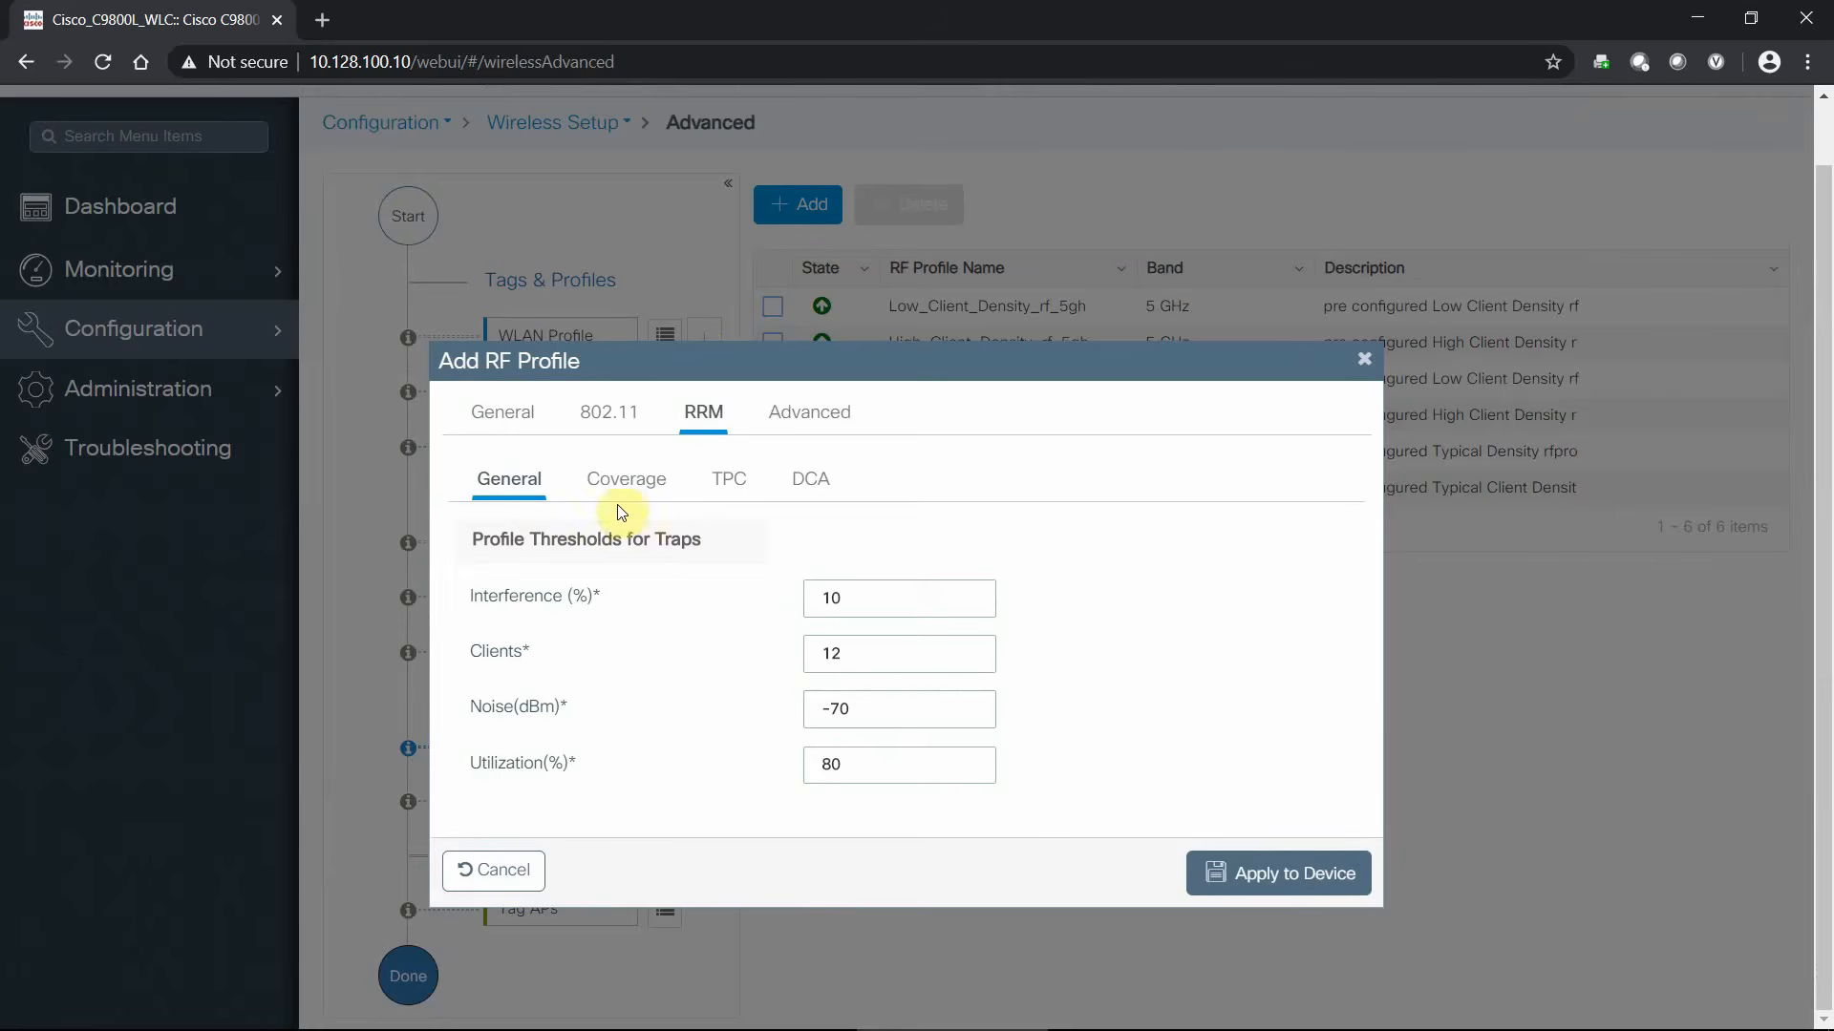
click(625, 481)
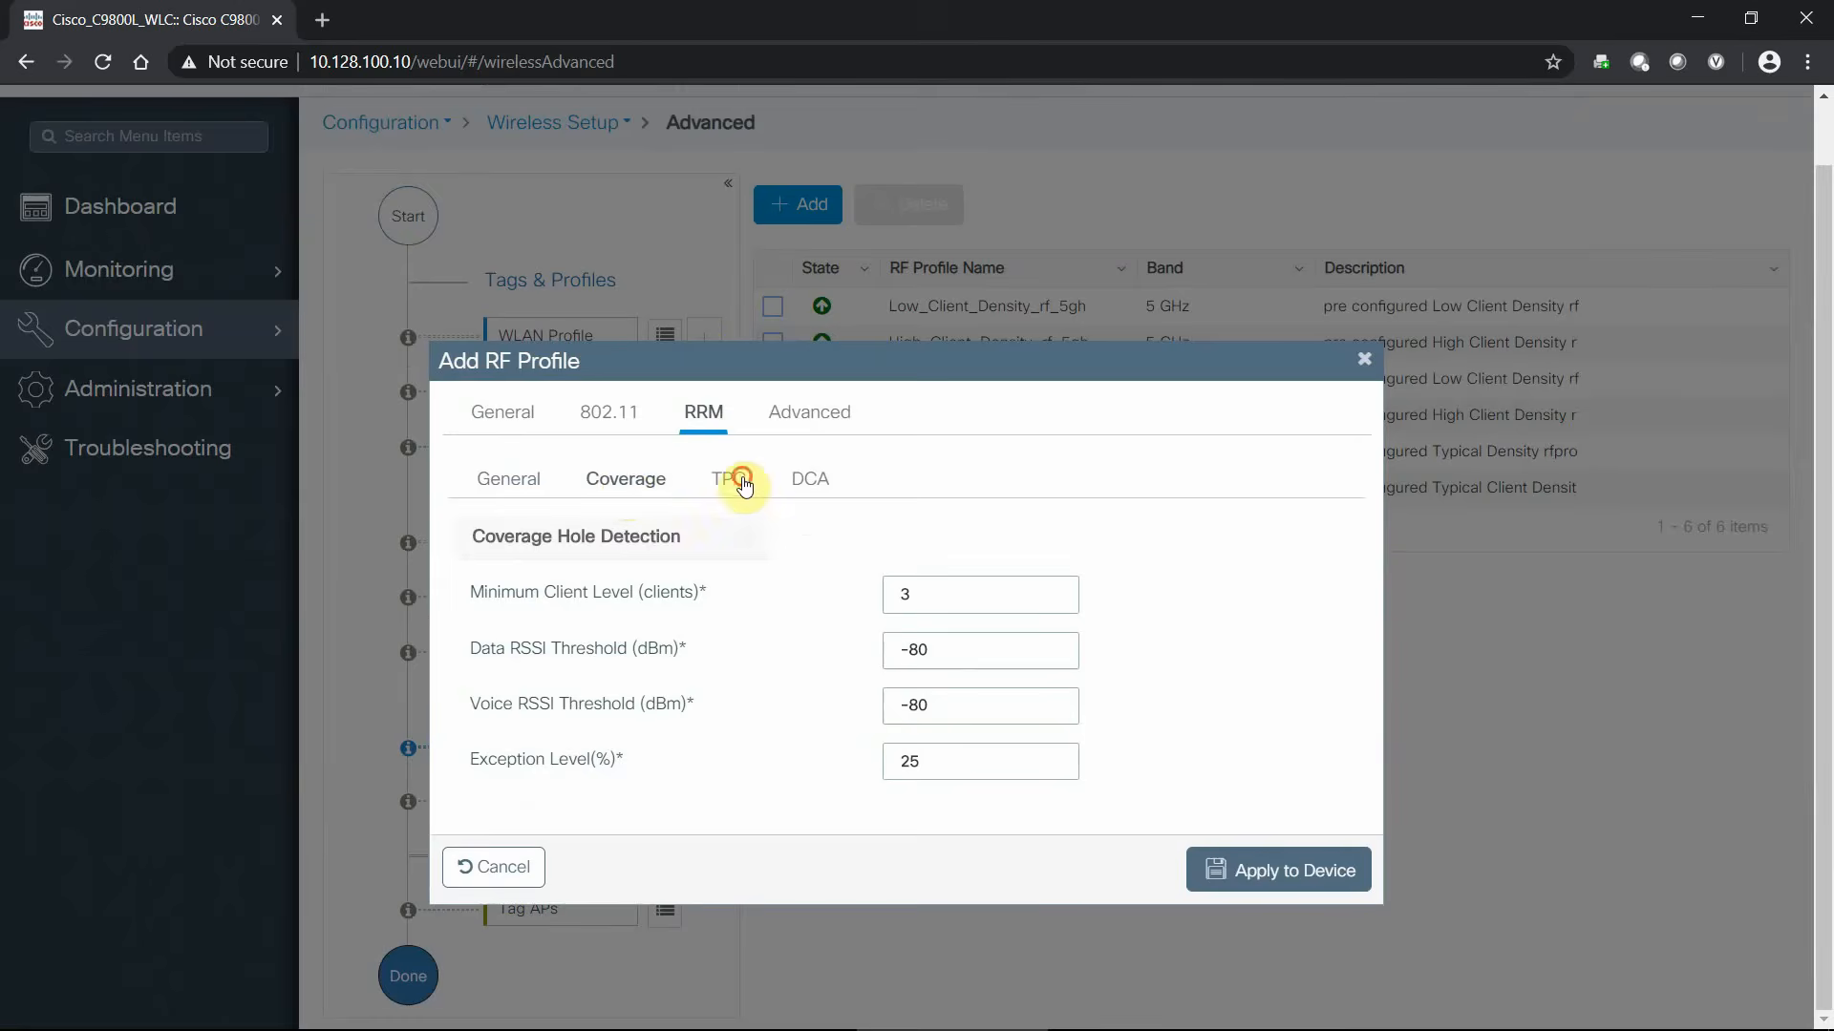
click(736, 477)
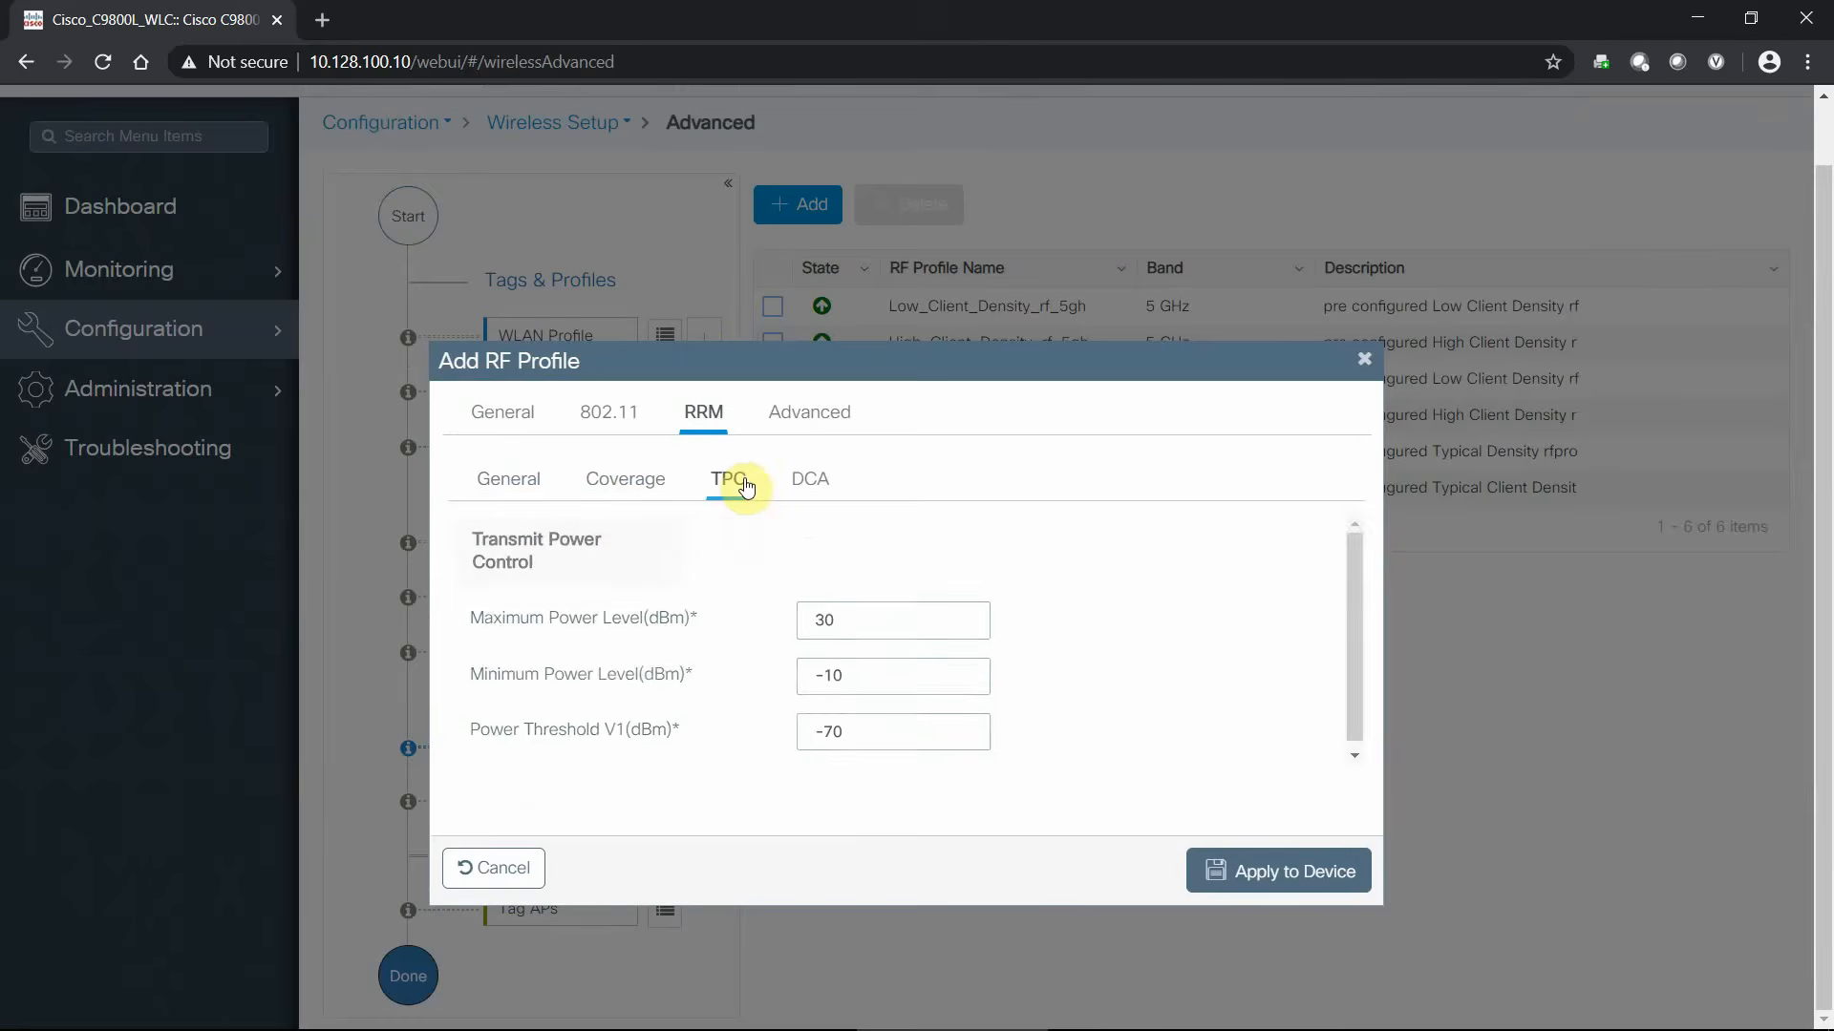
click(804, 479)
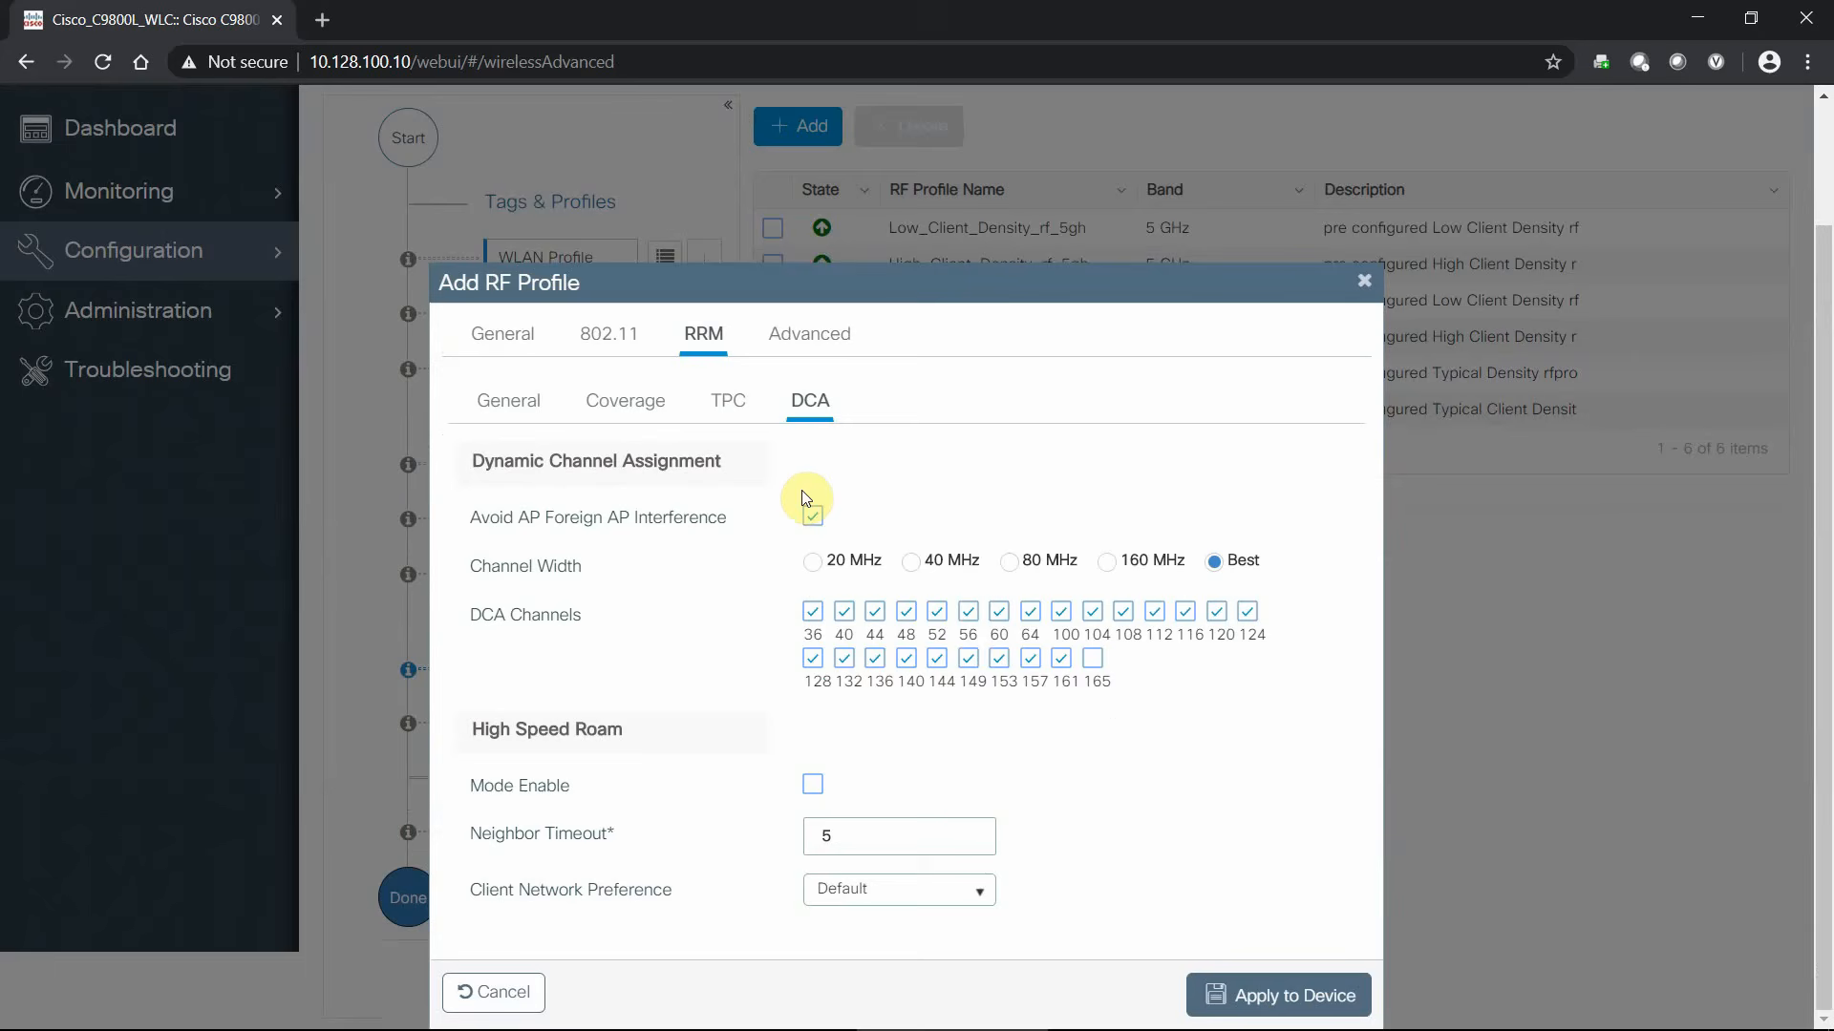
- Set the DCA channel width to 80 MHz, enable the 80mhz profile and apply it
click(1009, 563)
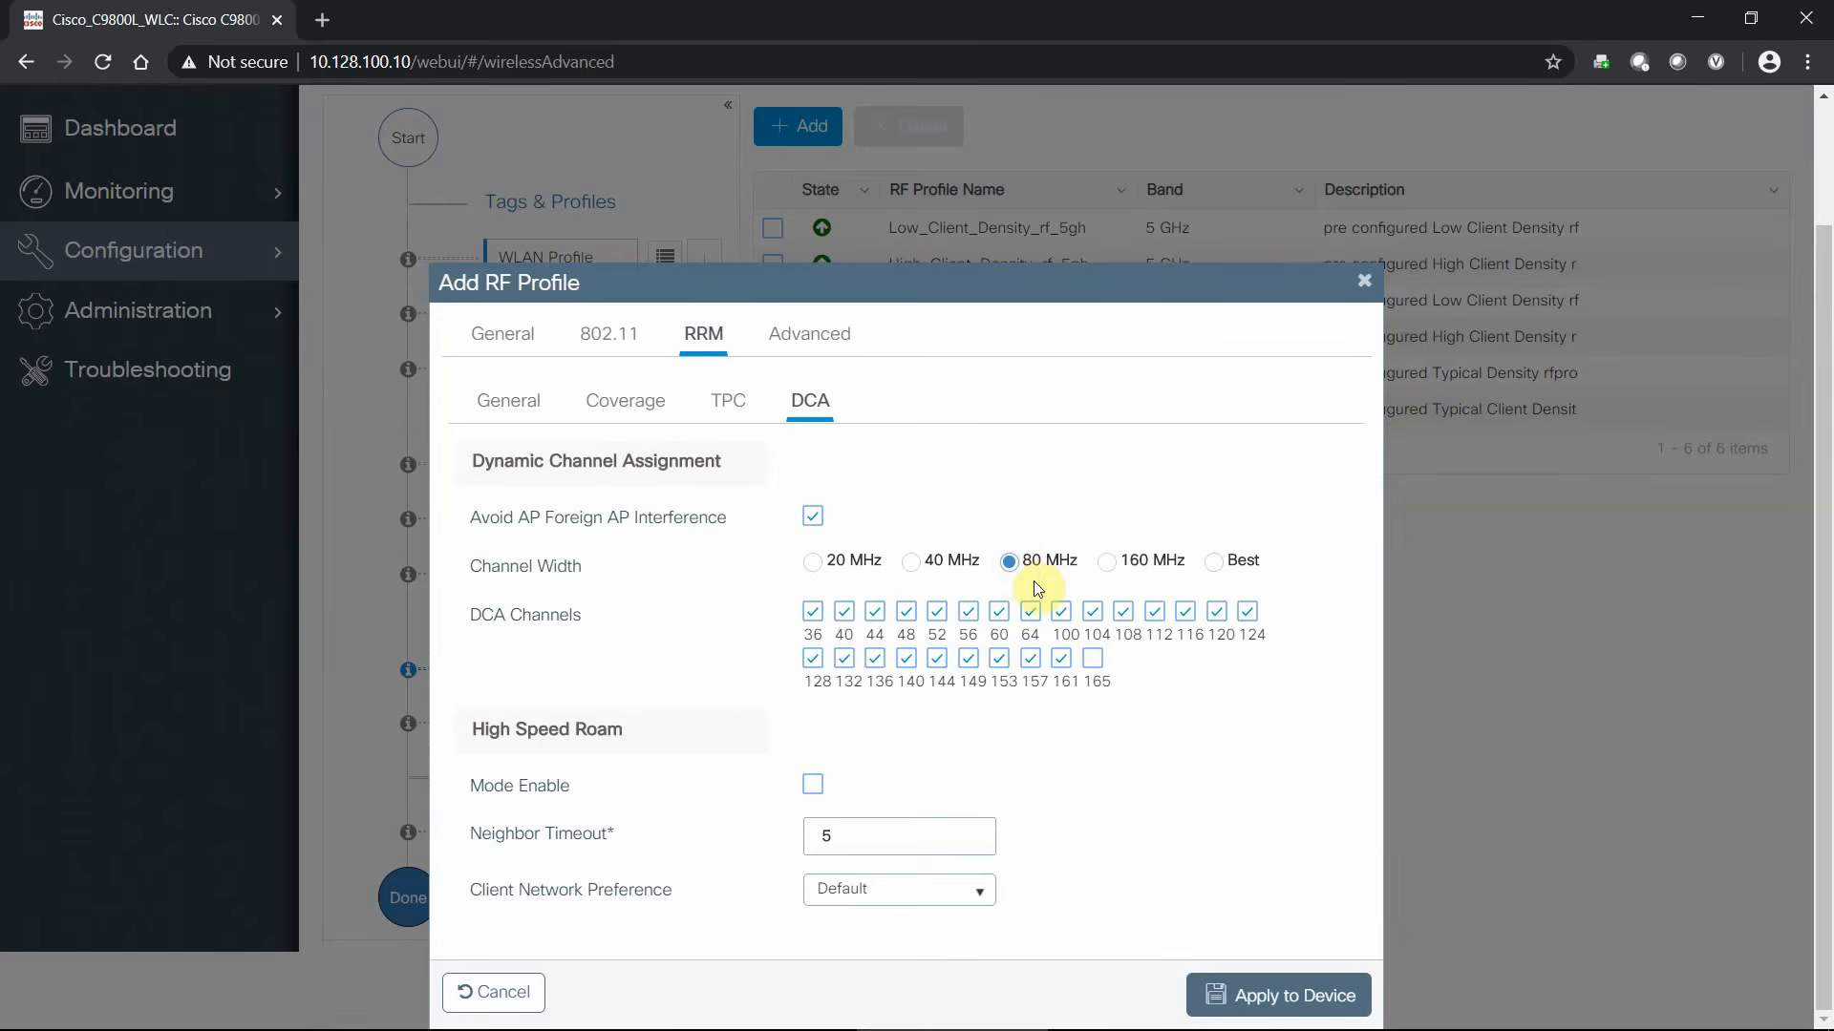
click(810, 336)
scroll(807, 346, down, 2)
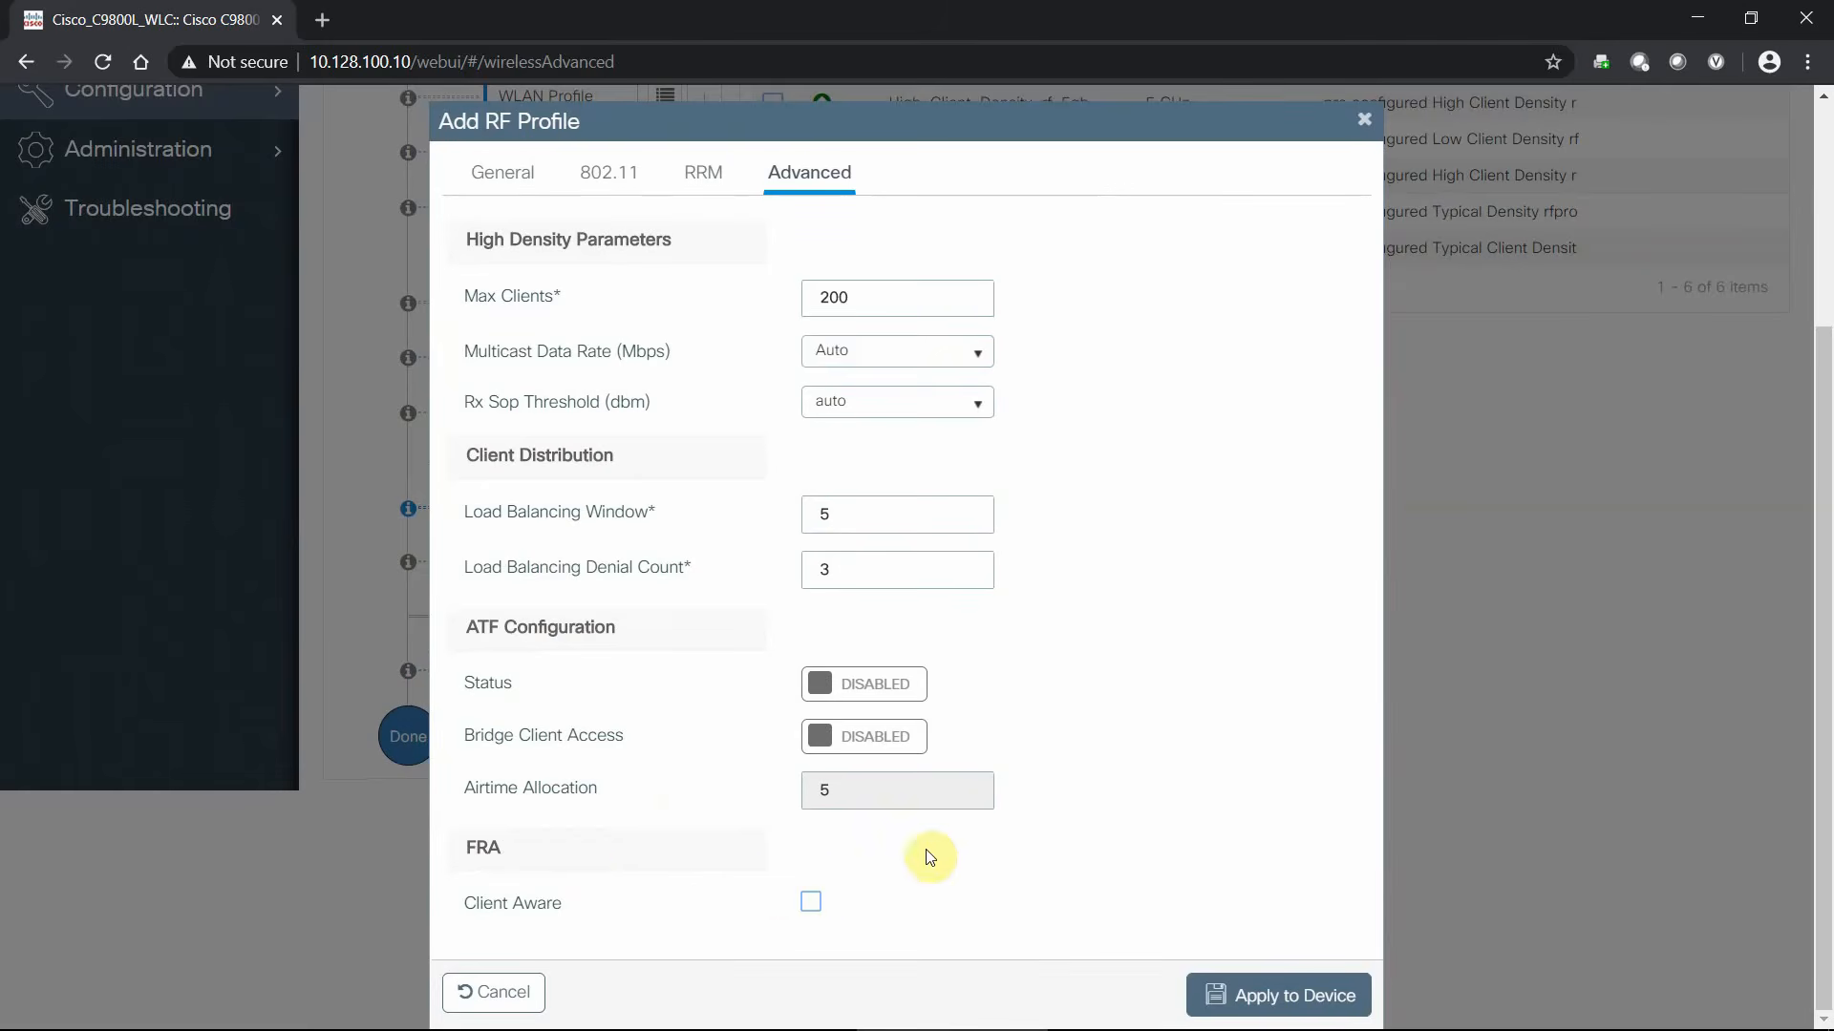
scroll(982, 548, up, 3)
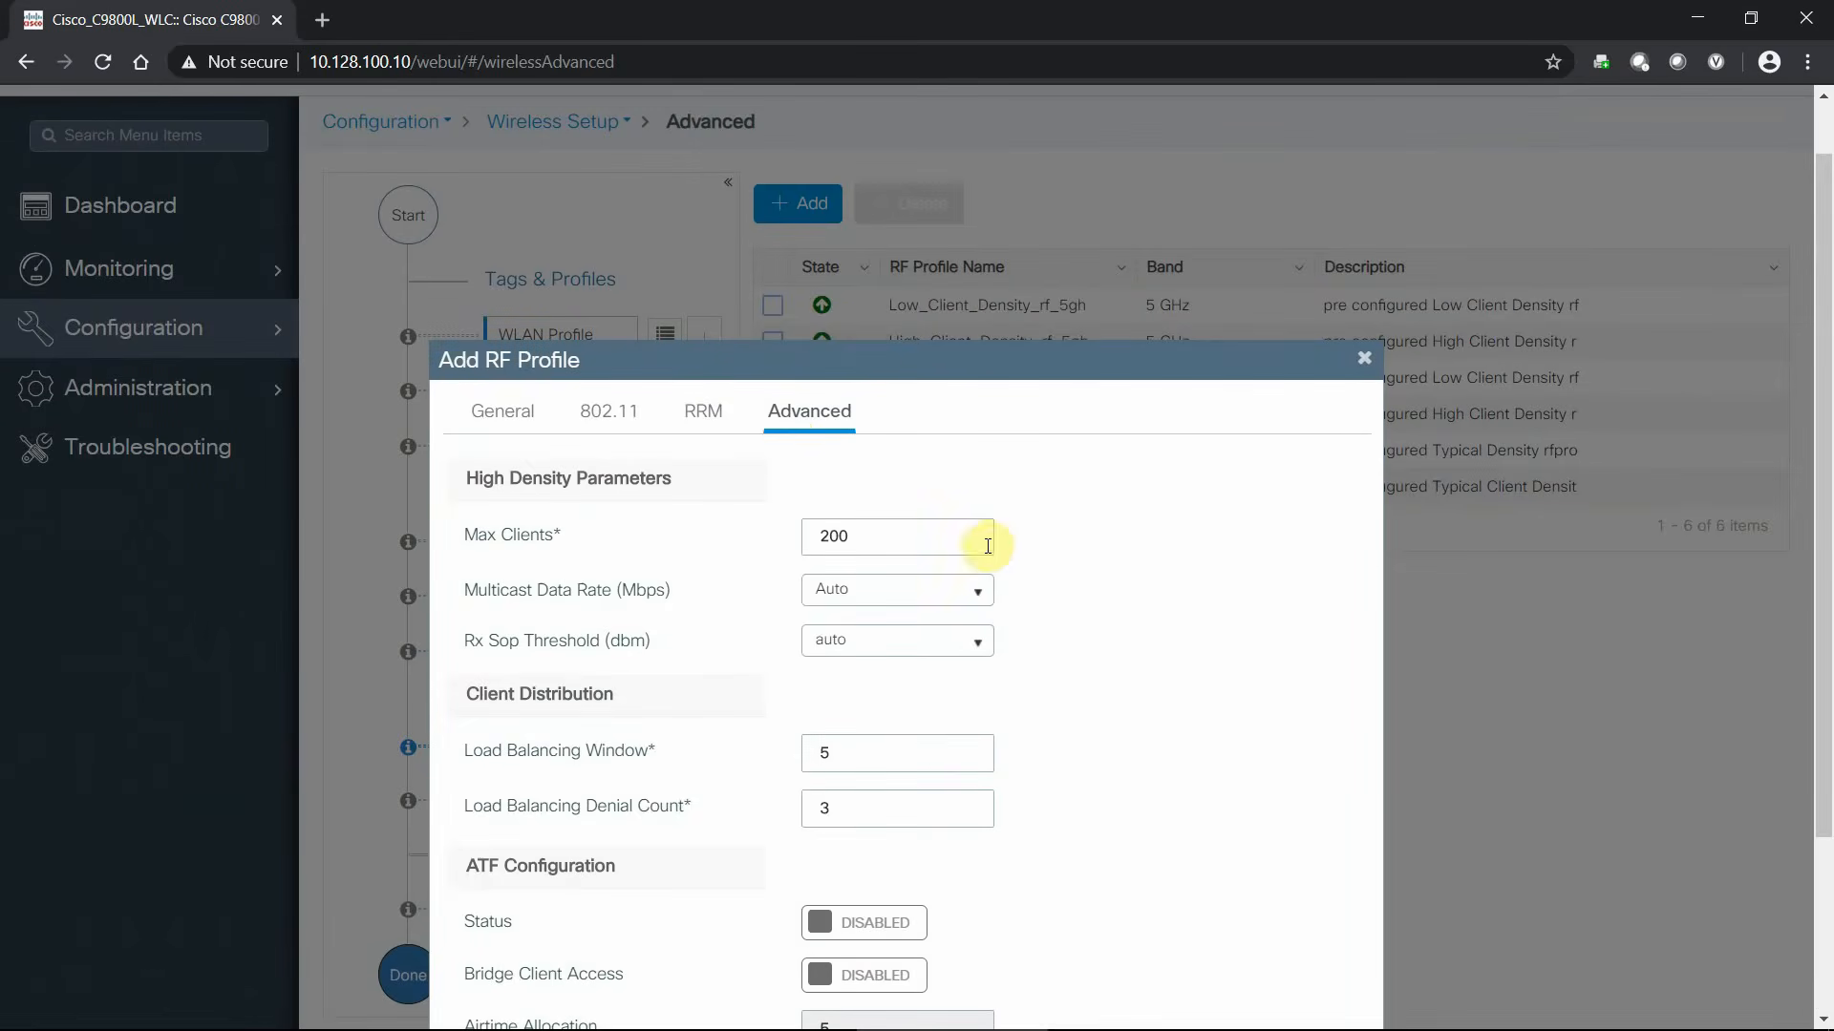
click(495, 416)
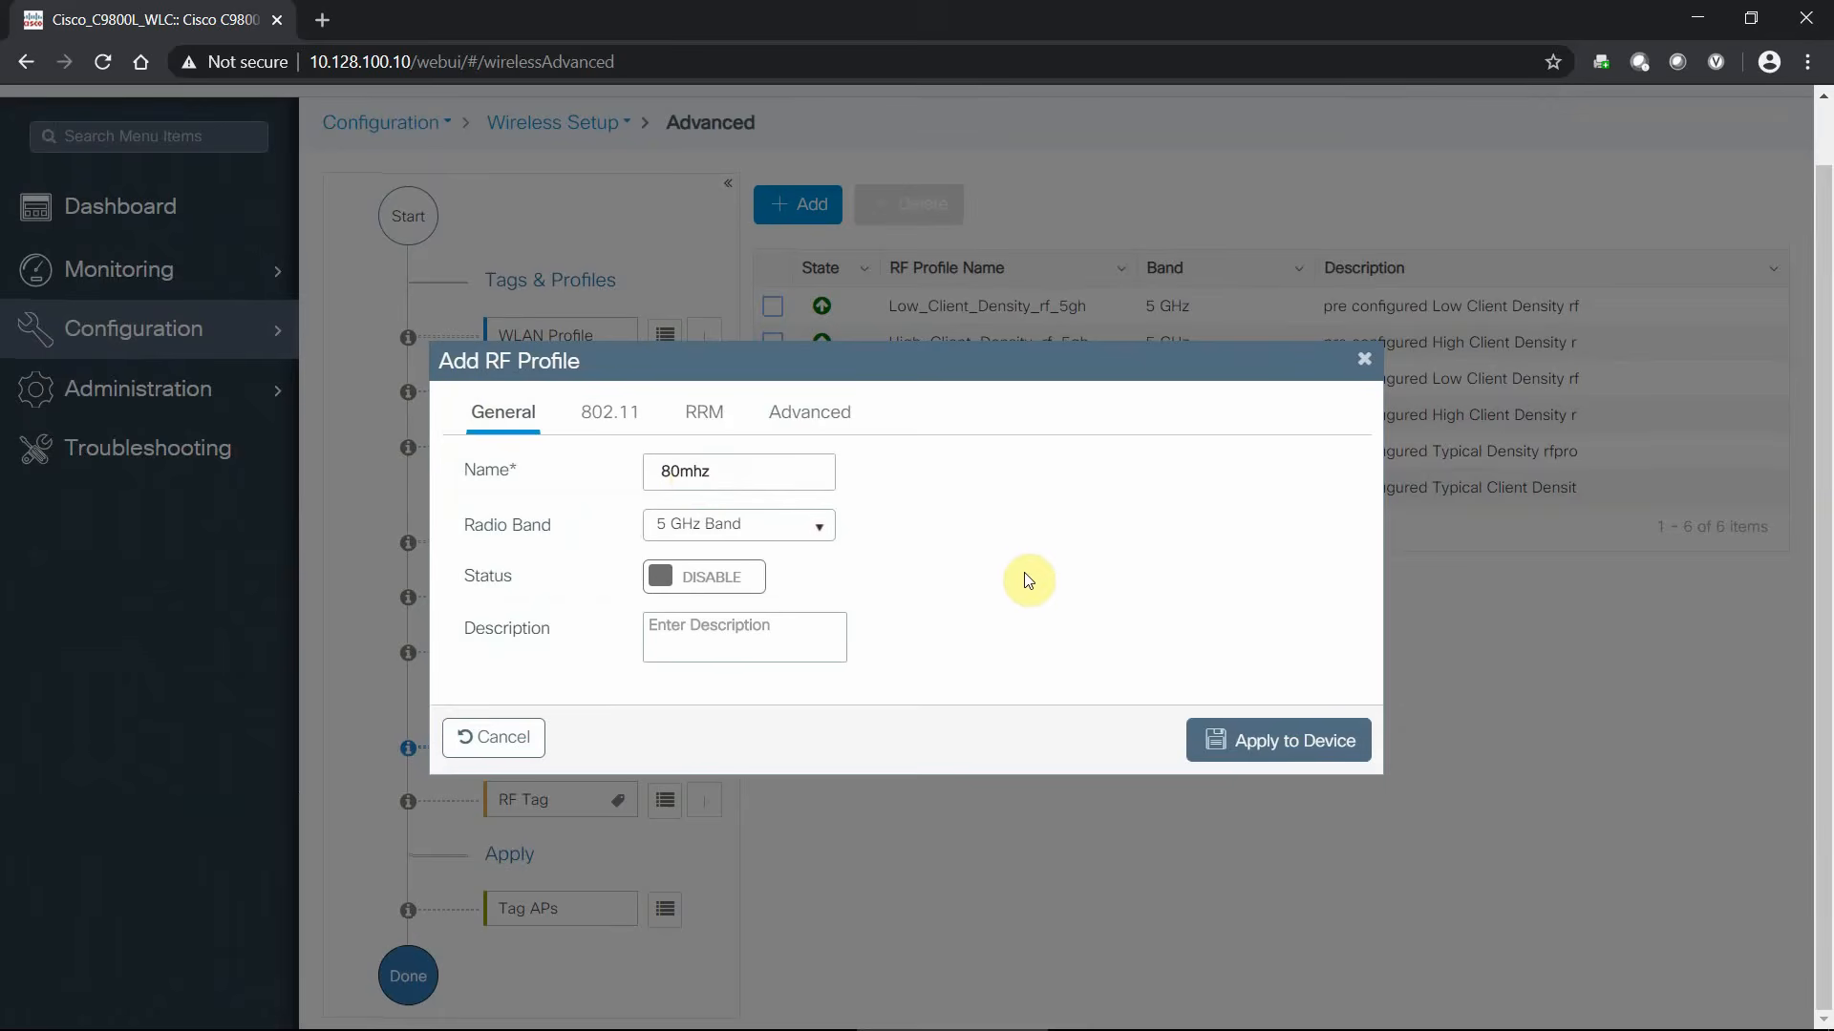
click(740, 576)
click(1232, 744)
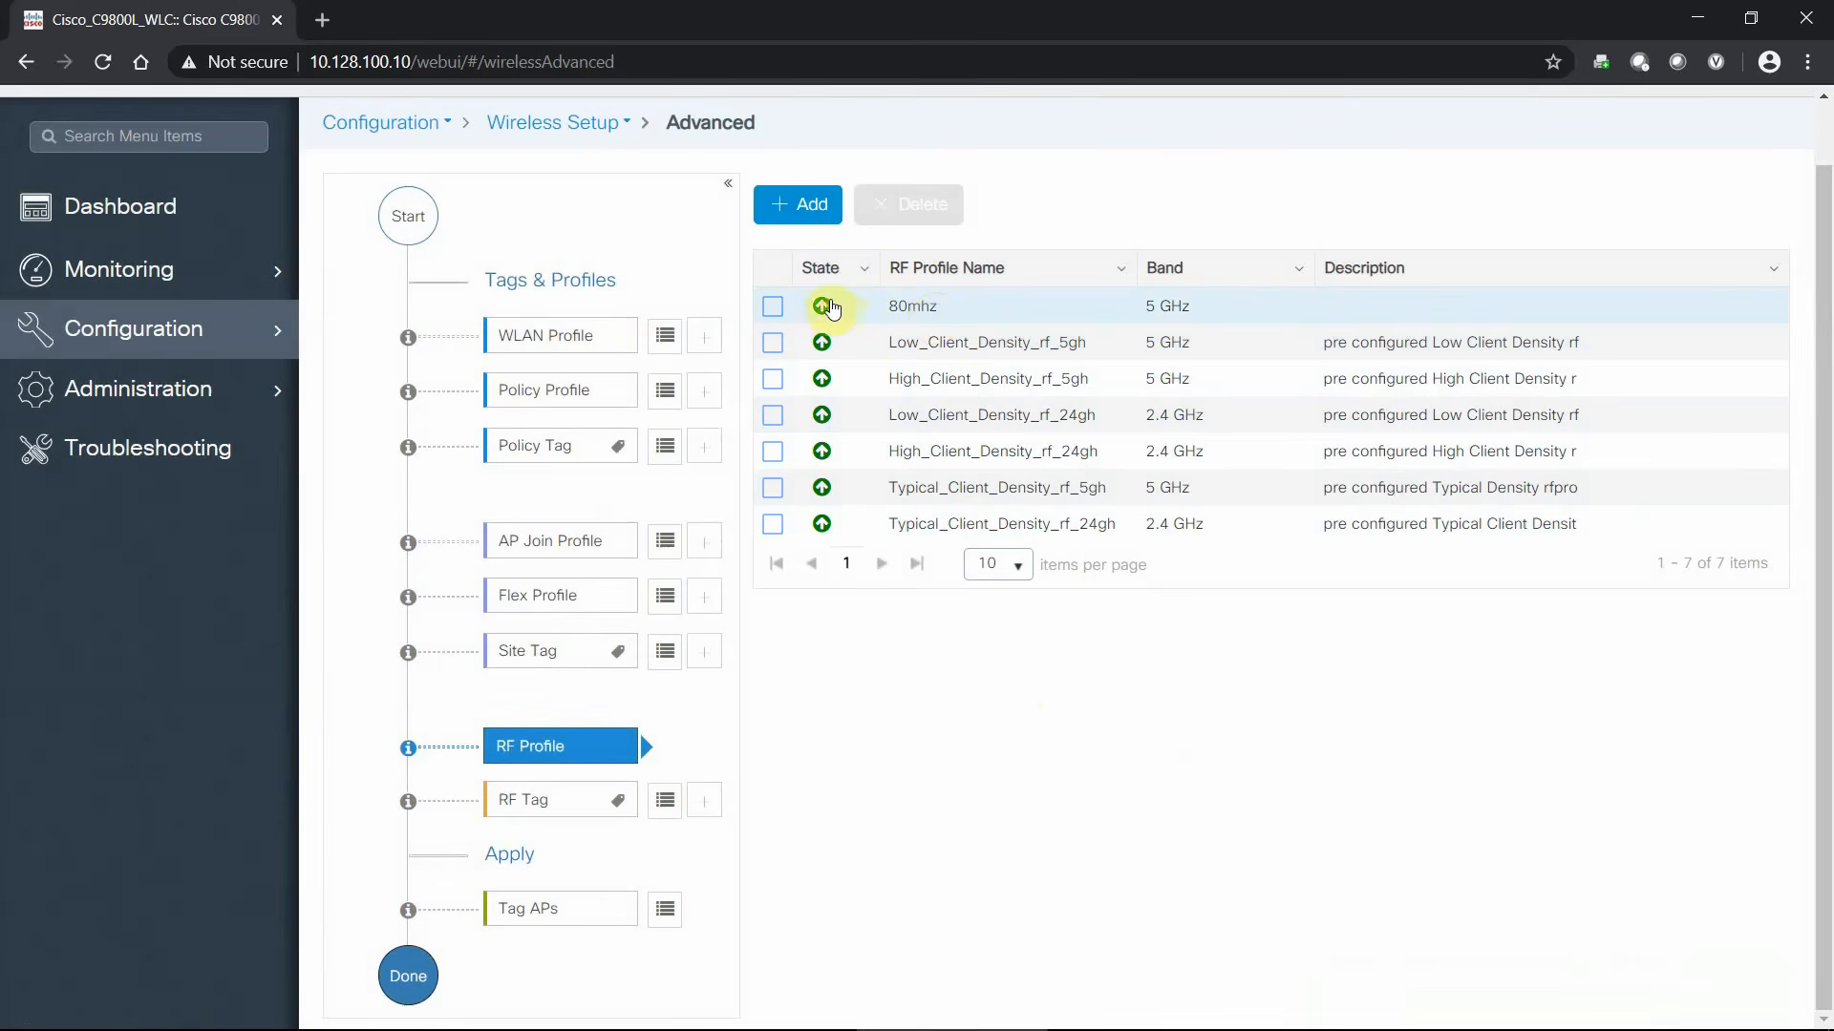
- Set RF tag BTC to 80mhz for 5 GHz and Low_Client_Density for 2.4 GHz, then apply
click(665, 802)
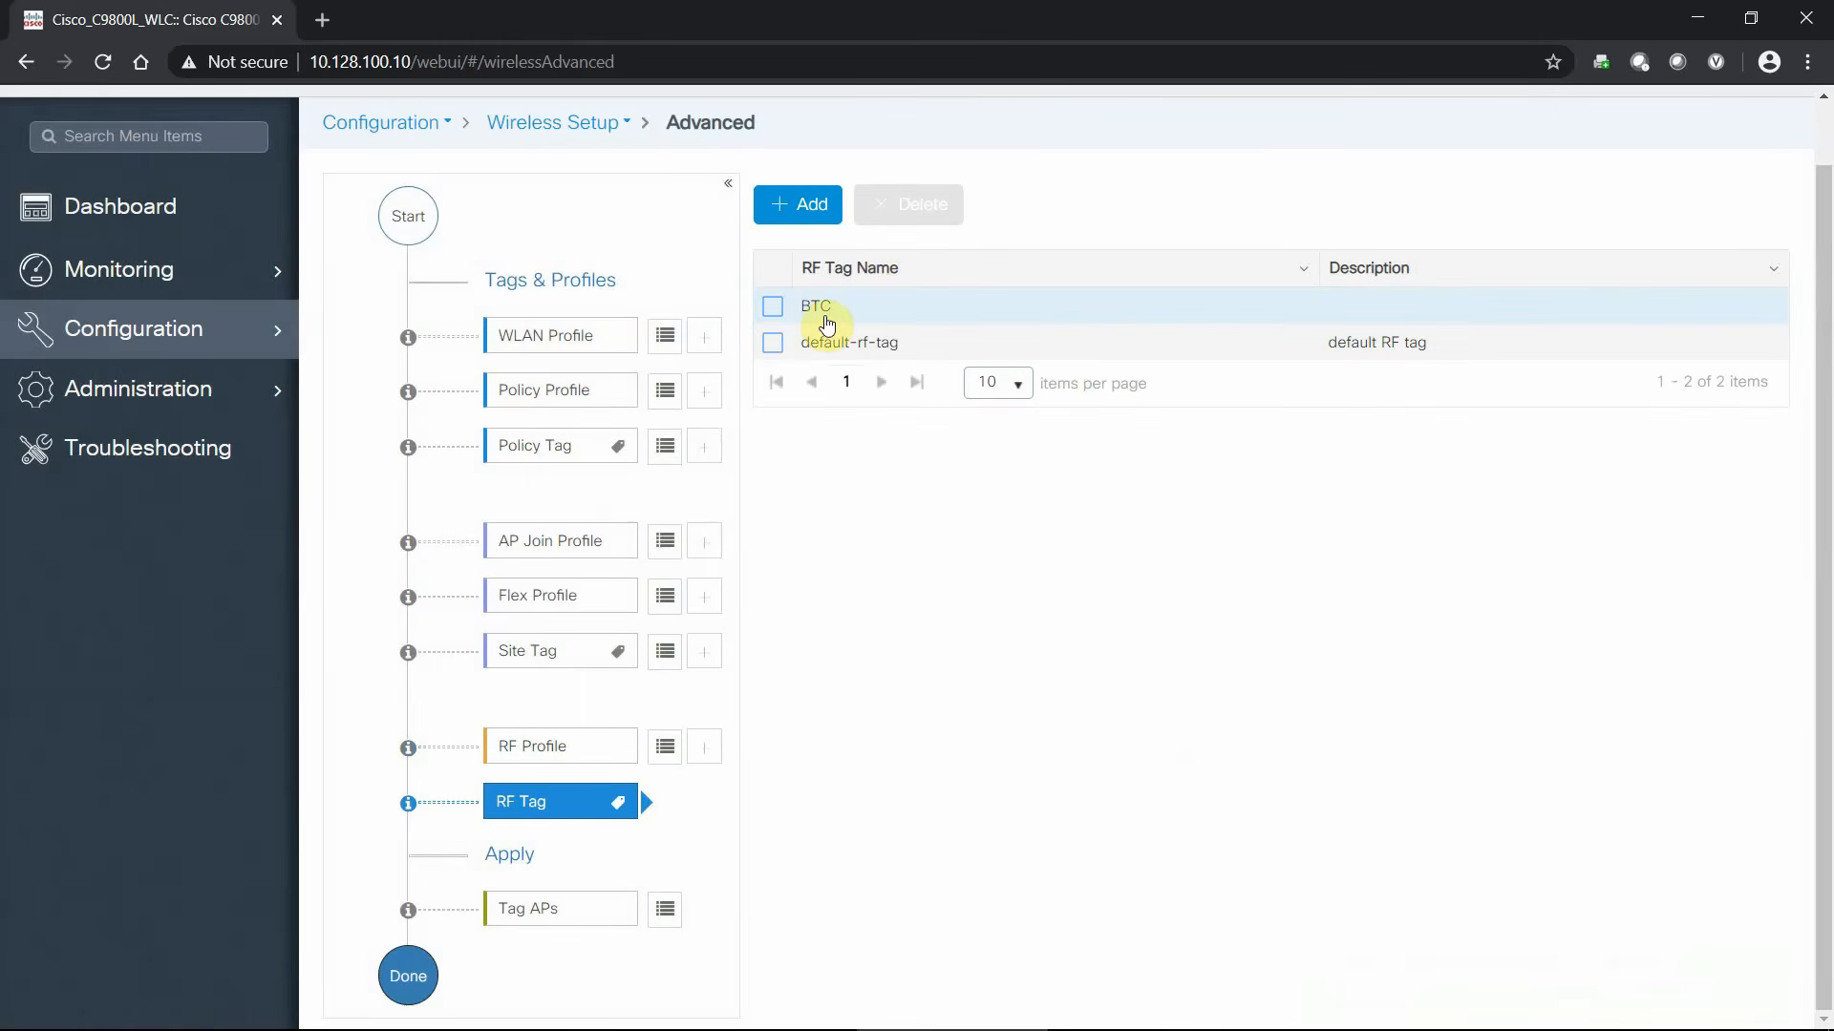
click(830, 306)
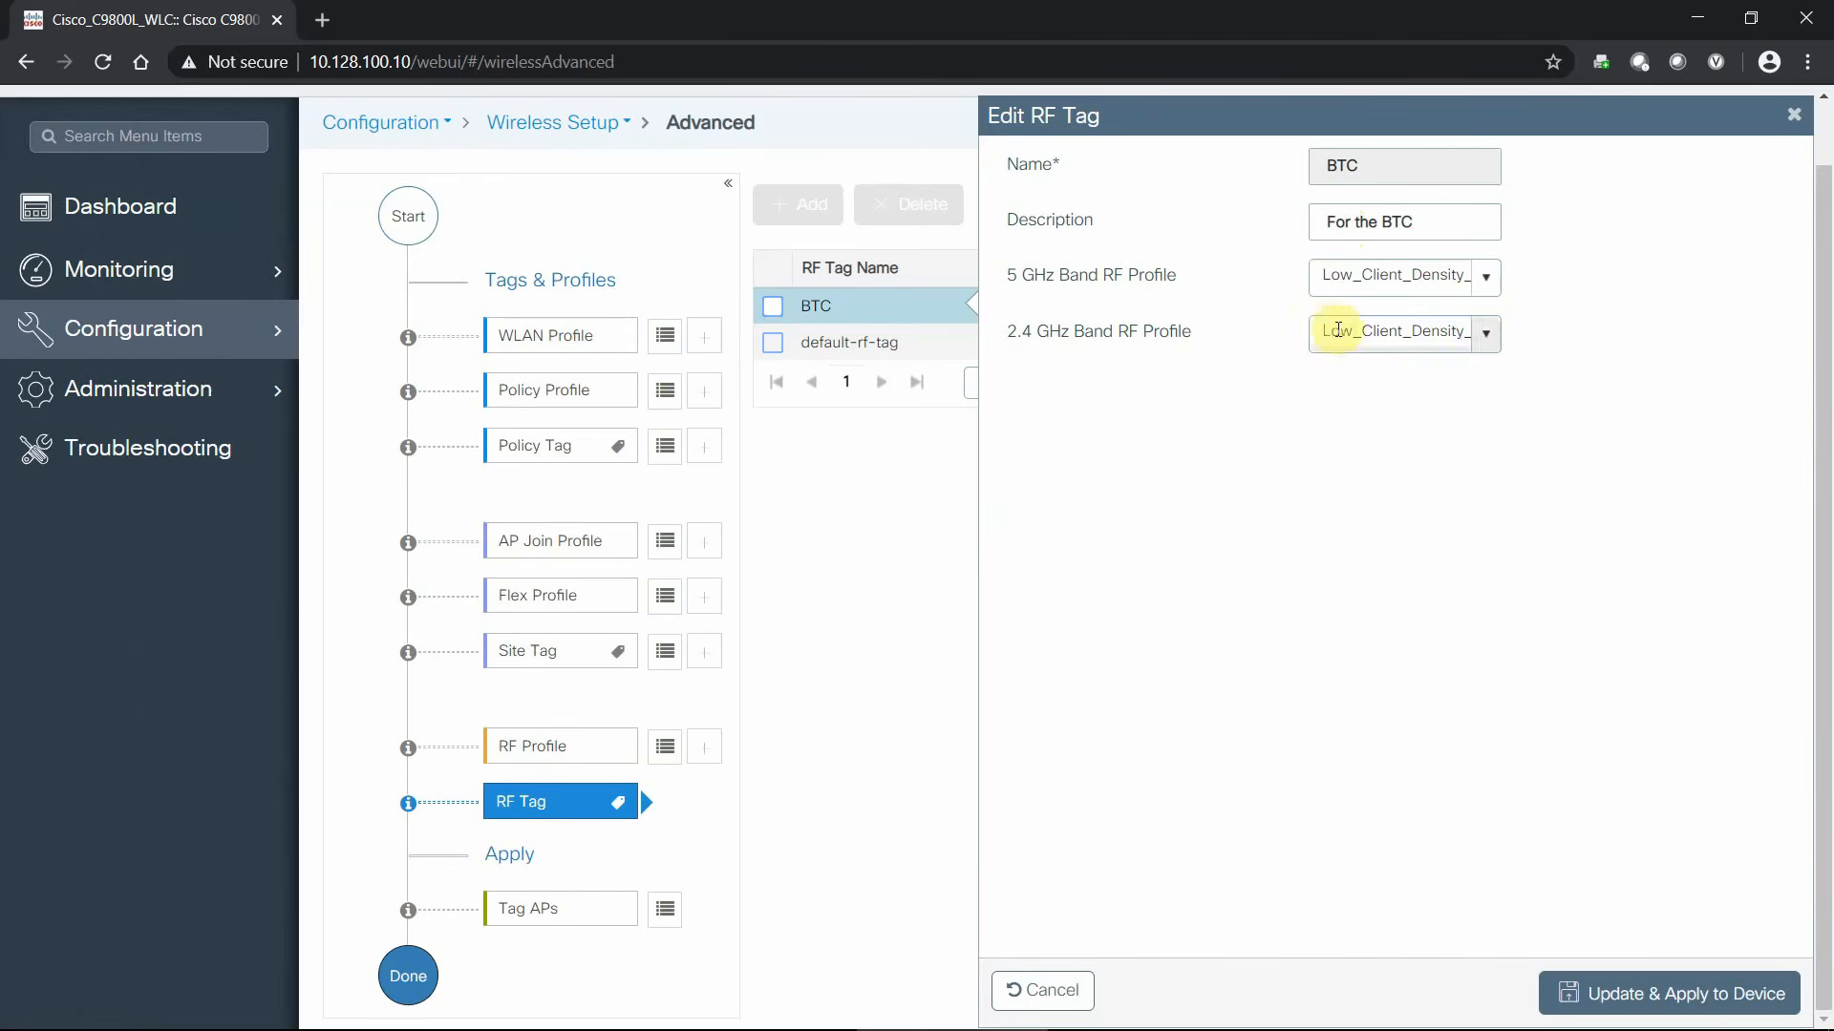
click(1487, 279)
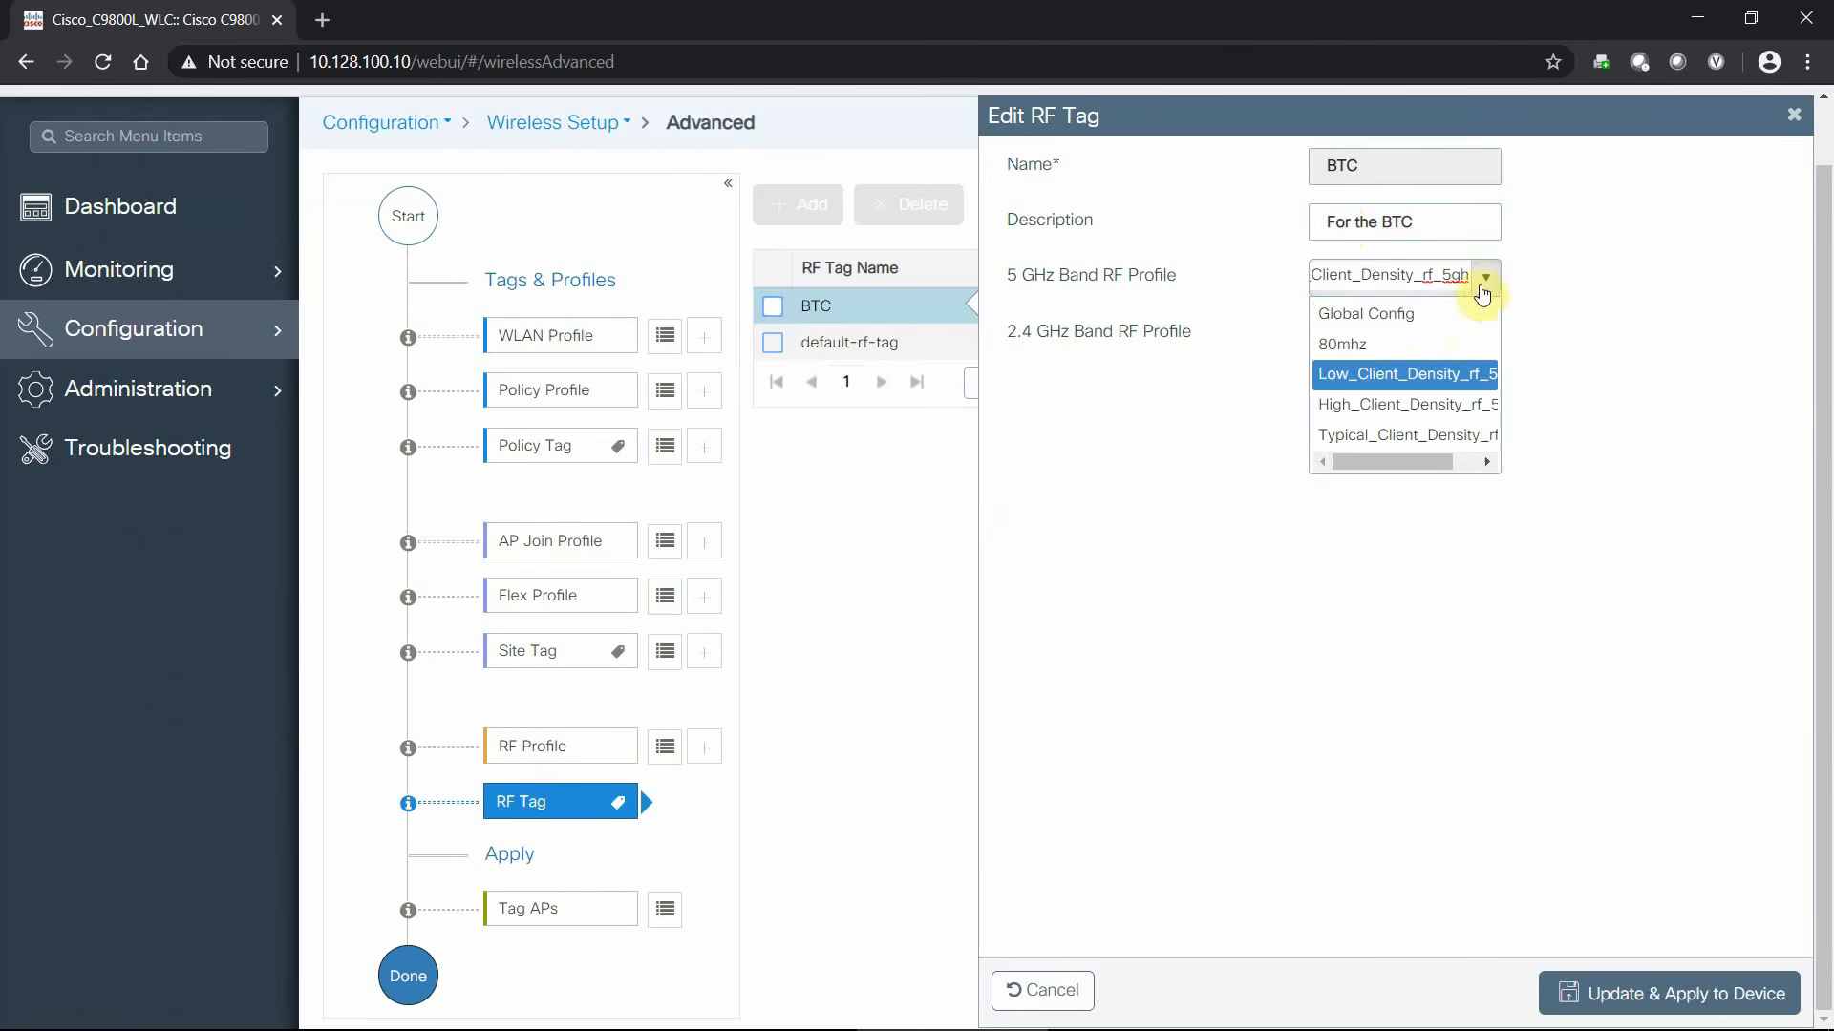
click(1362, 344)
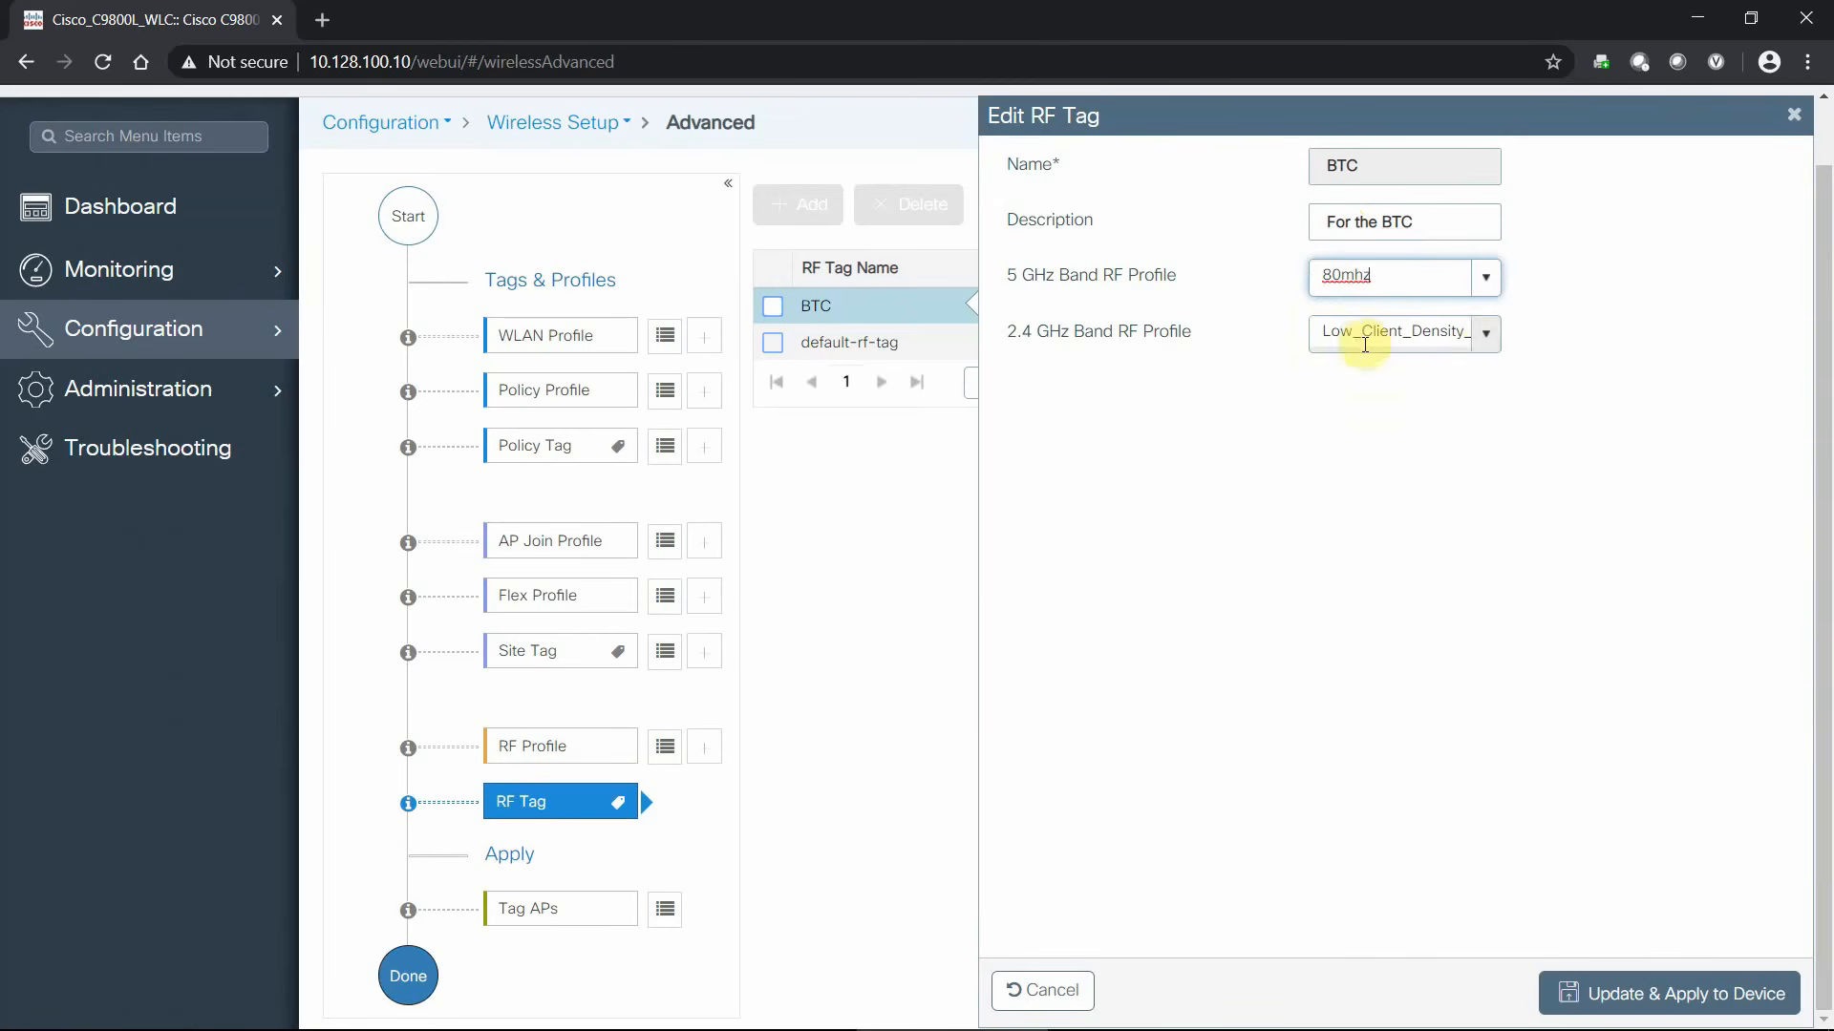
click(1486, 346)
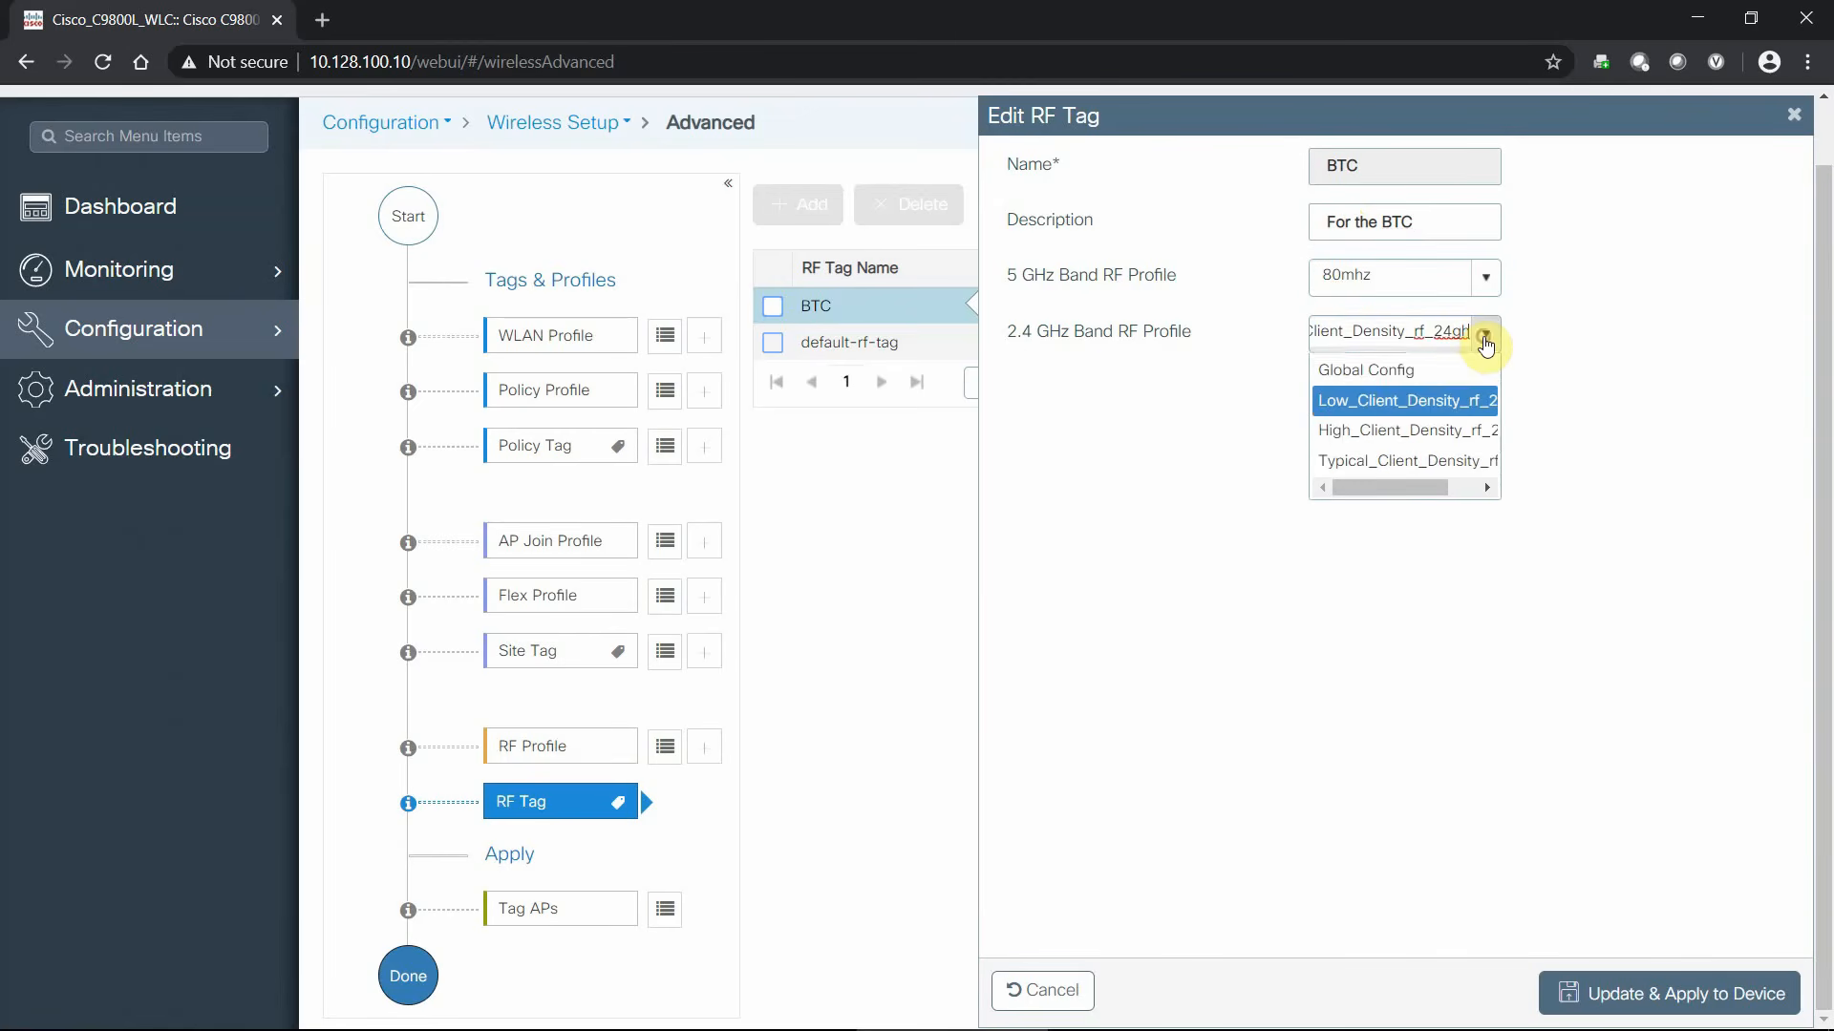
click(1366, 399)
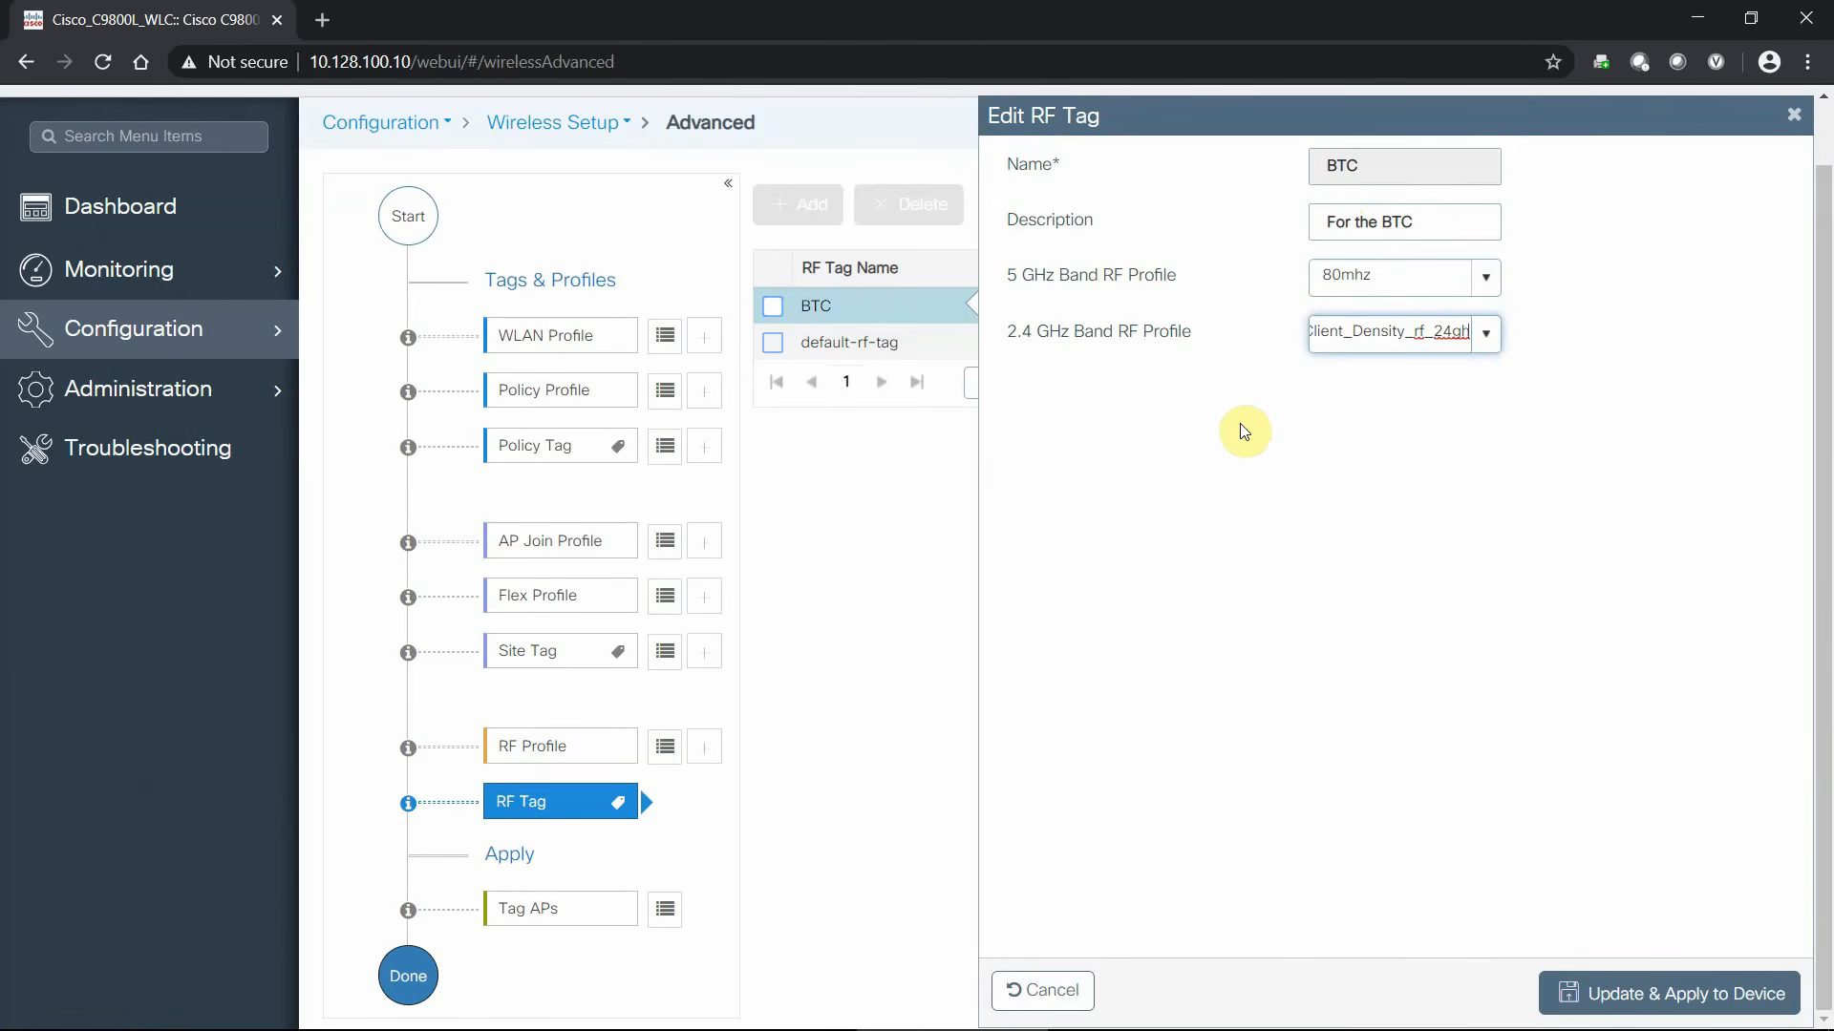
click(1244, 431)
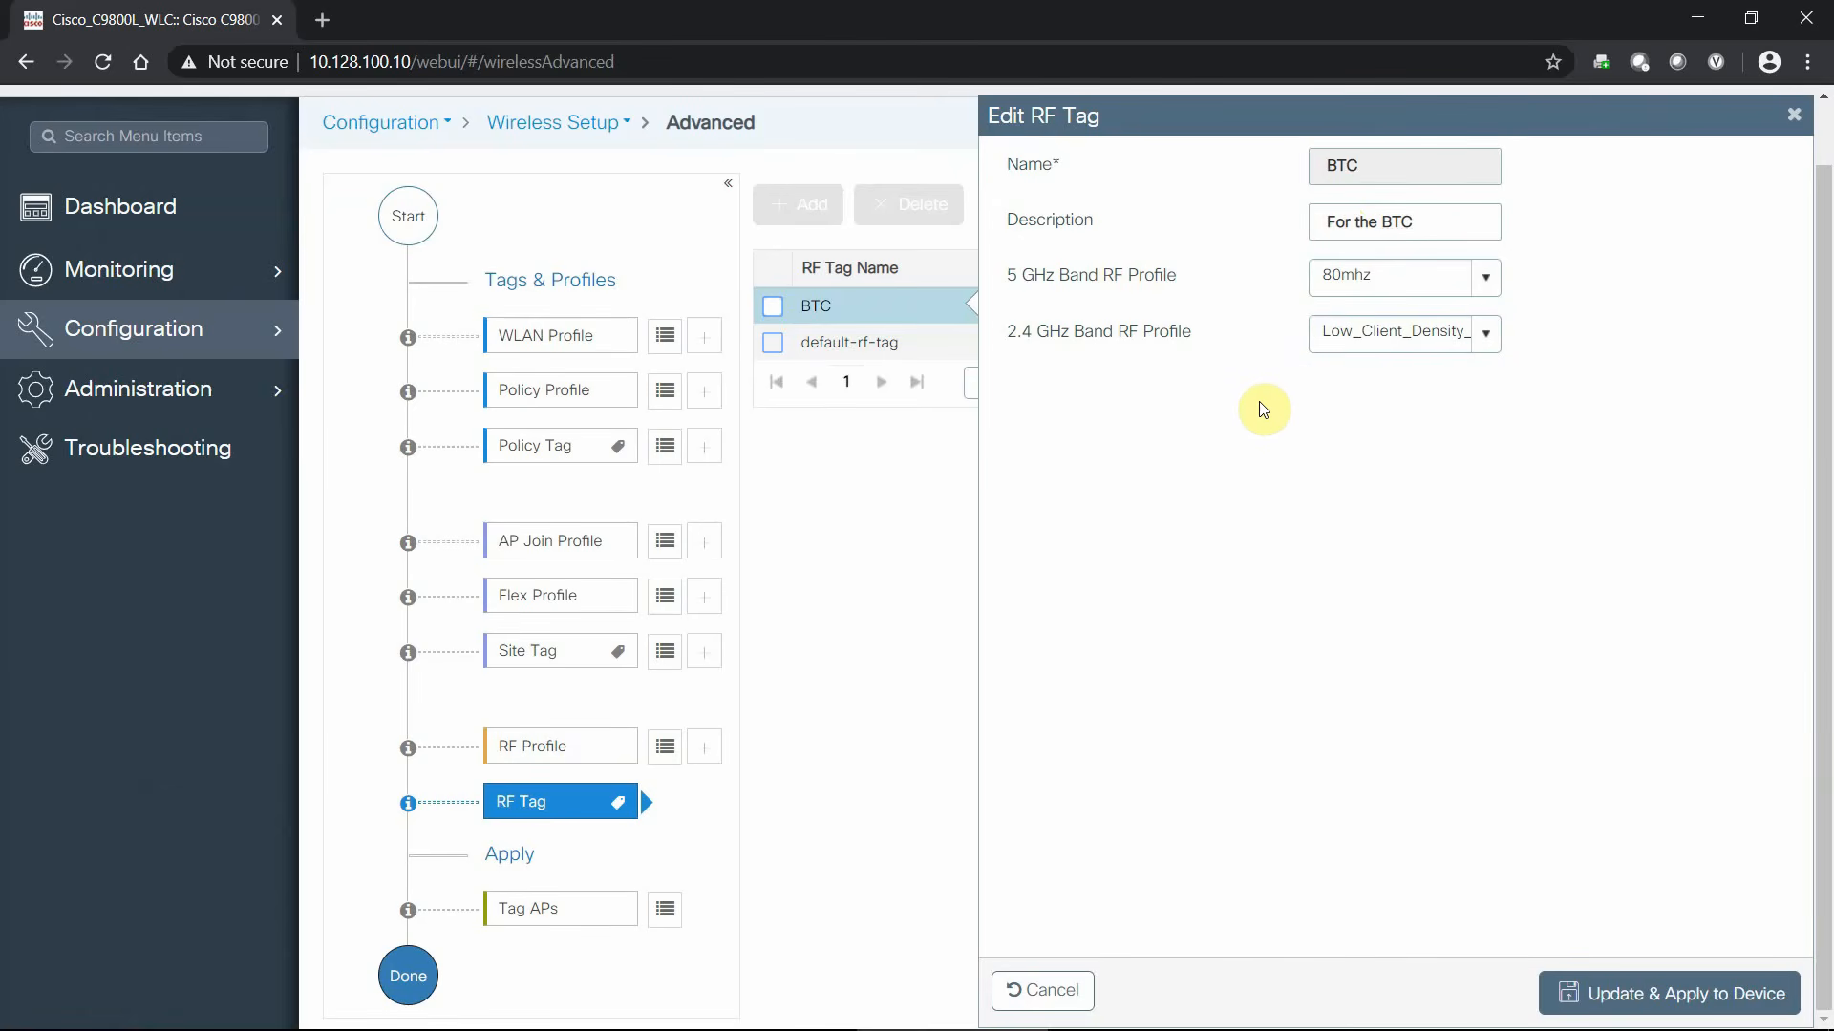
click(1487, 279)
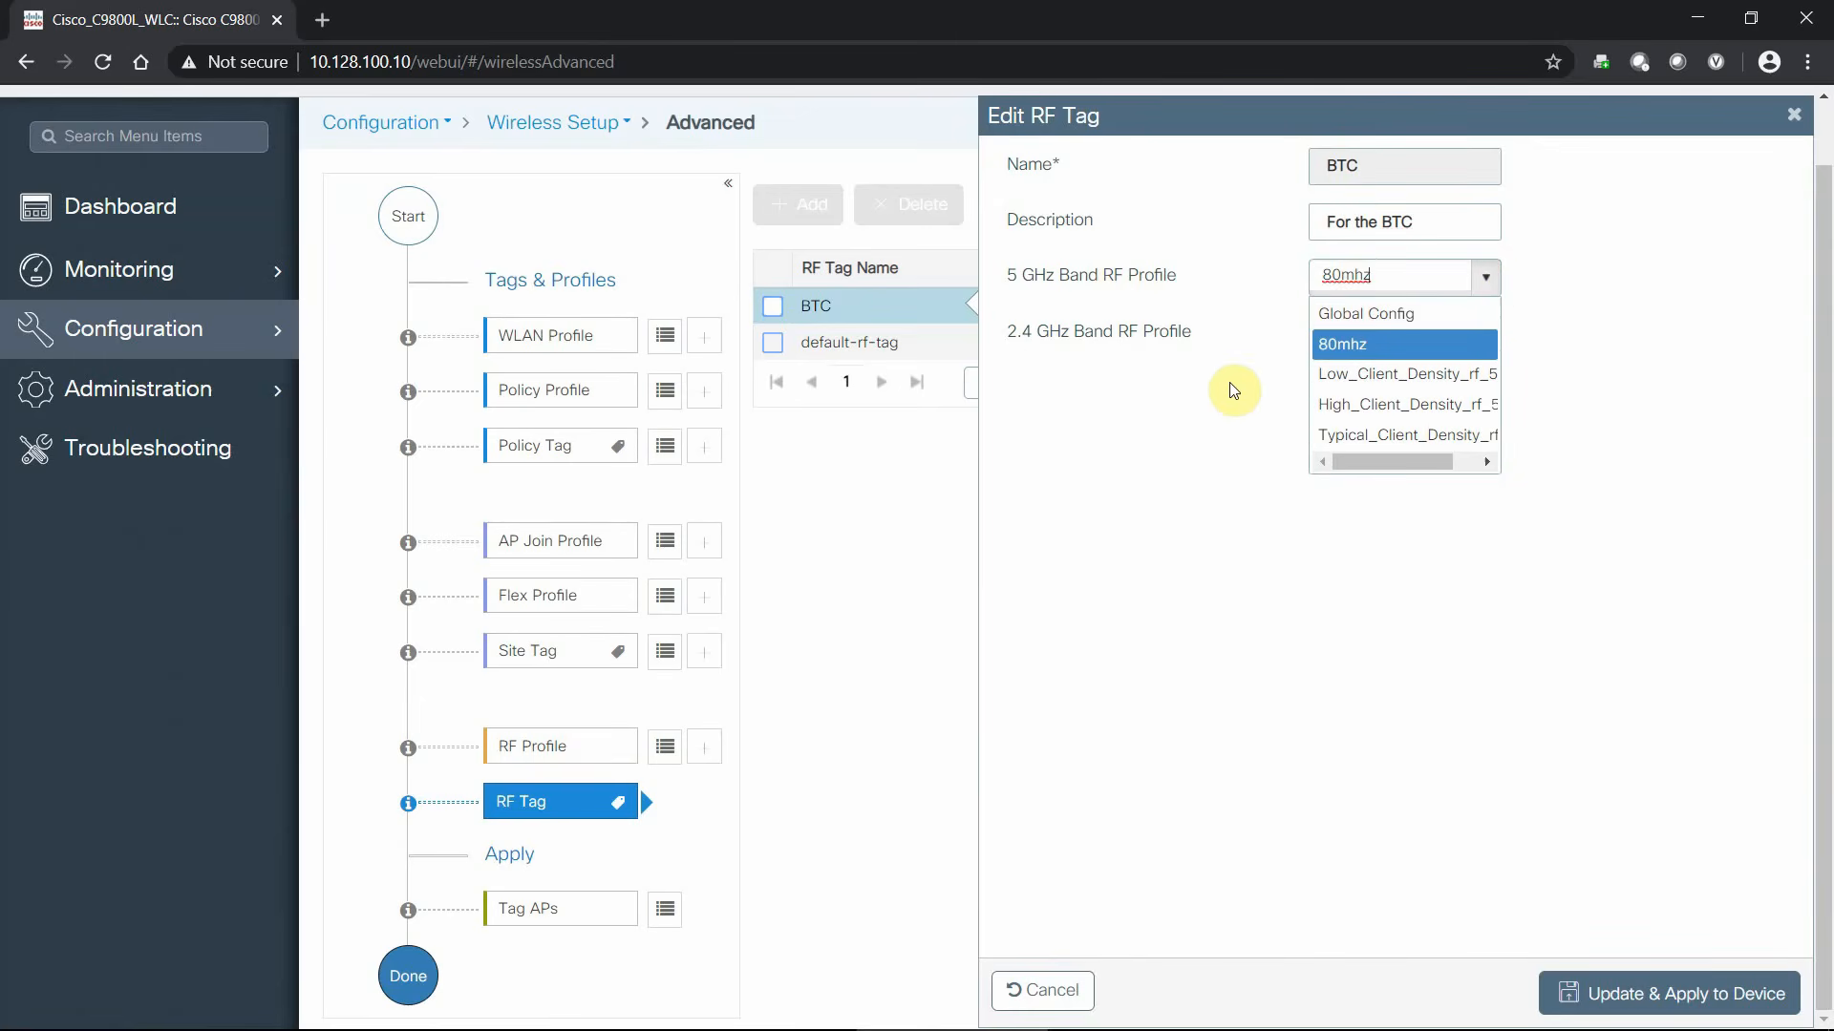
click(1199, 399)
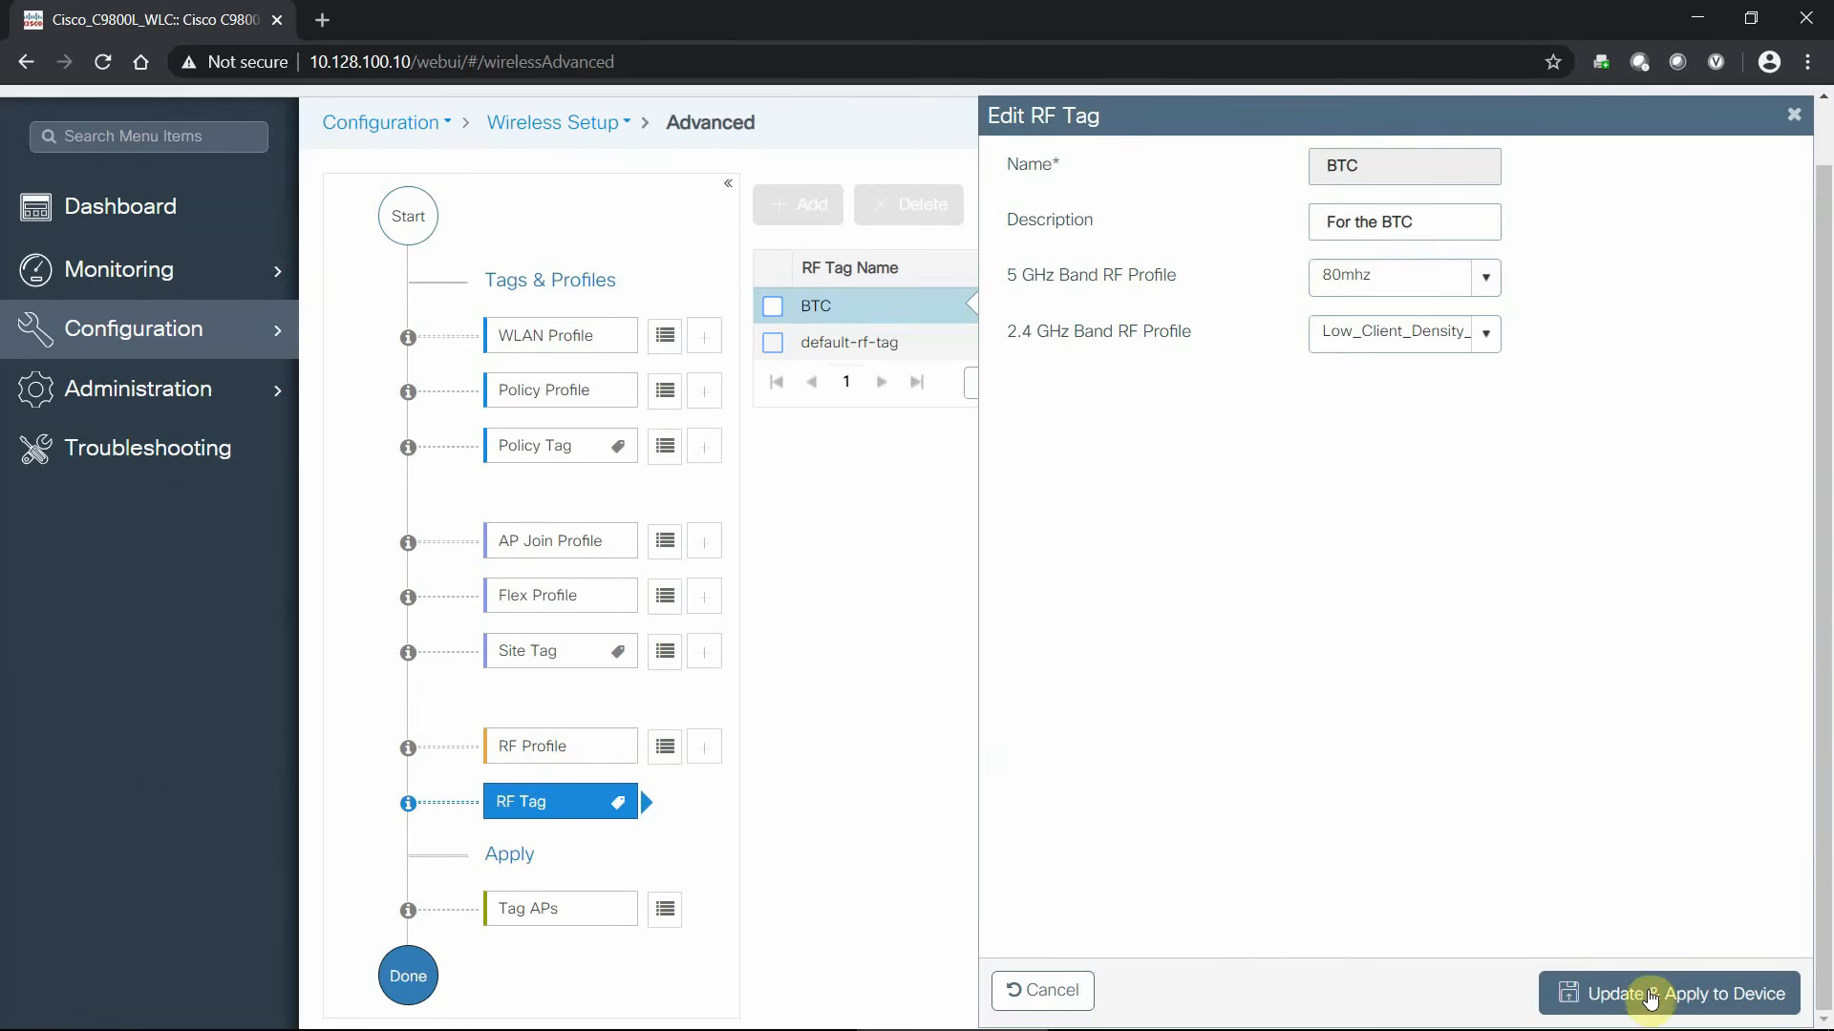
click(1593, 993)
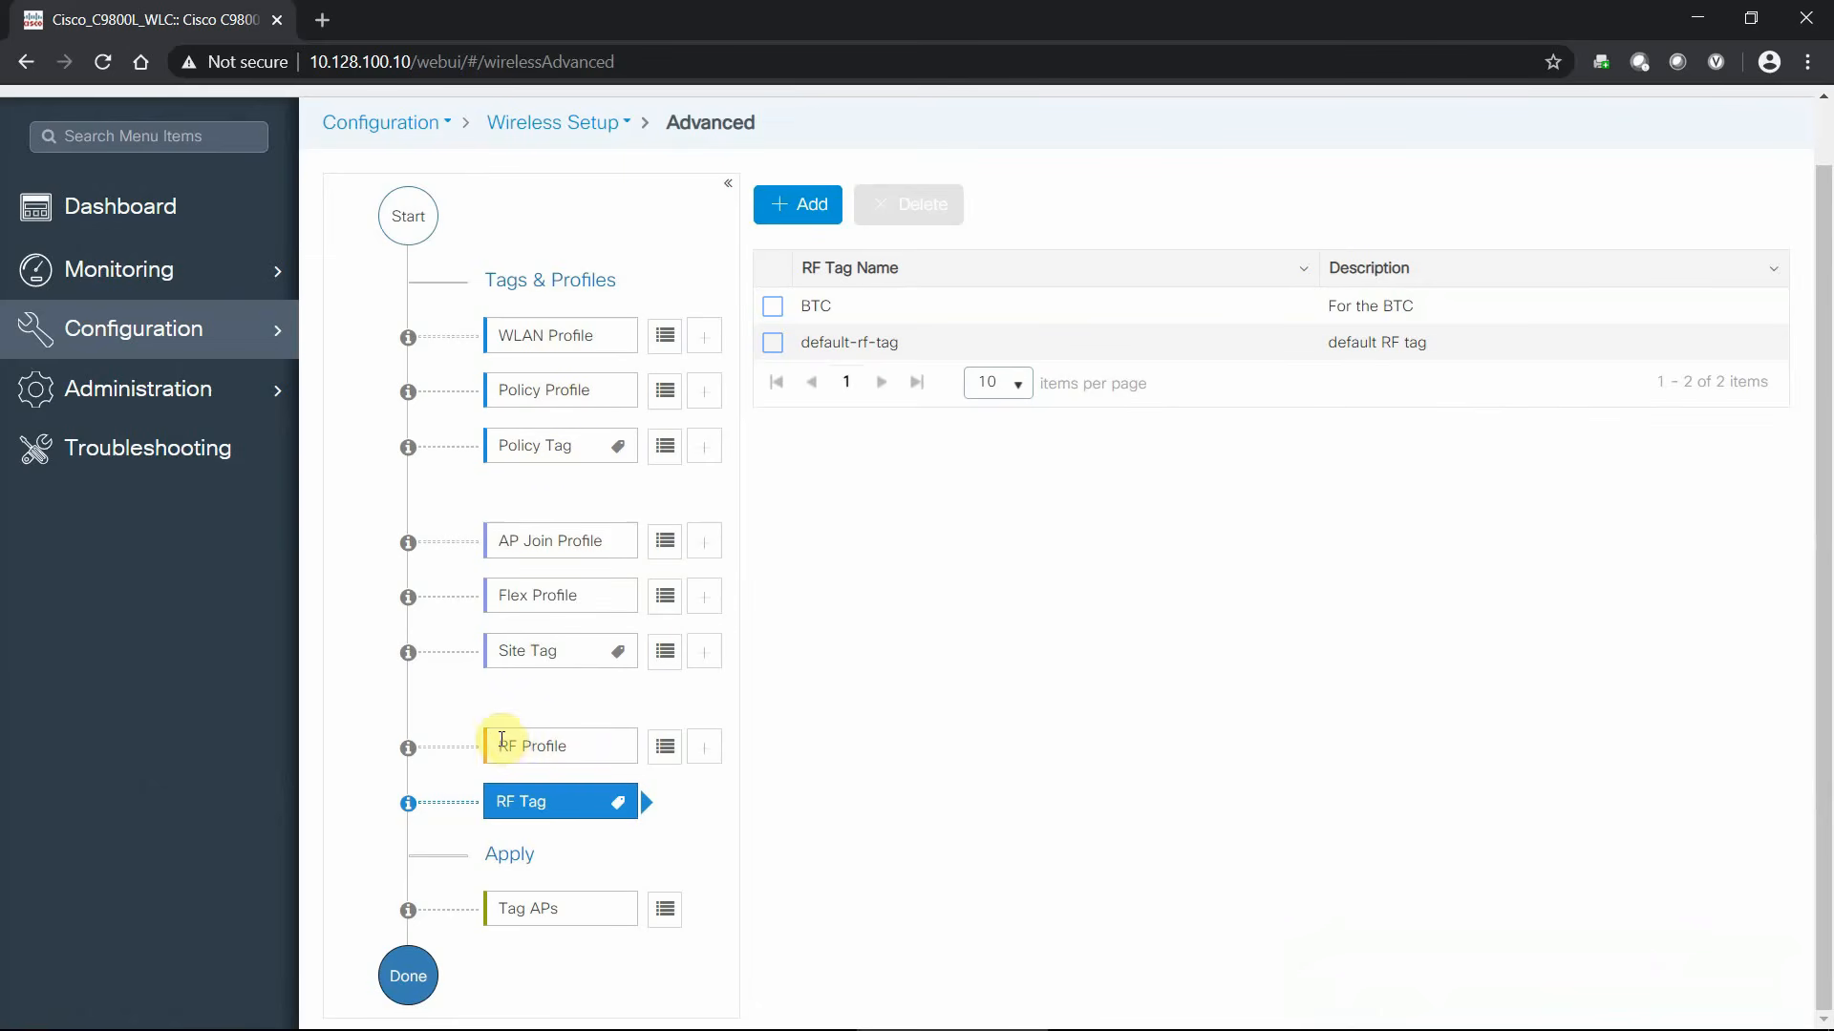
- Assign AP C9115_1 policy tag Catalyst_BTC, site tag BTC and RF tag BTC
click(666, 912)
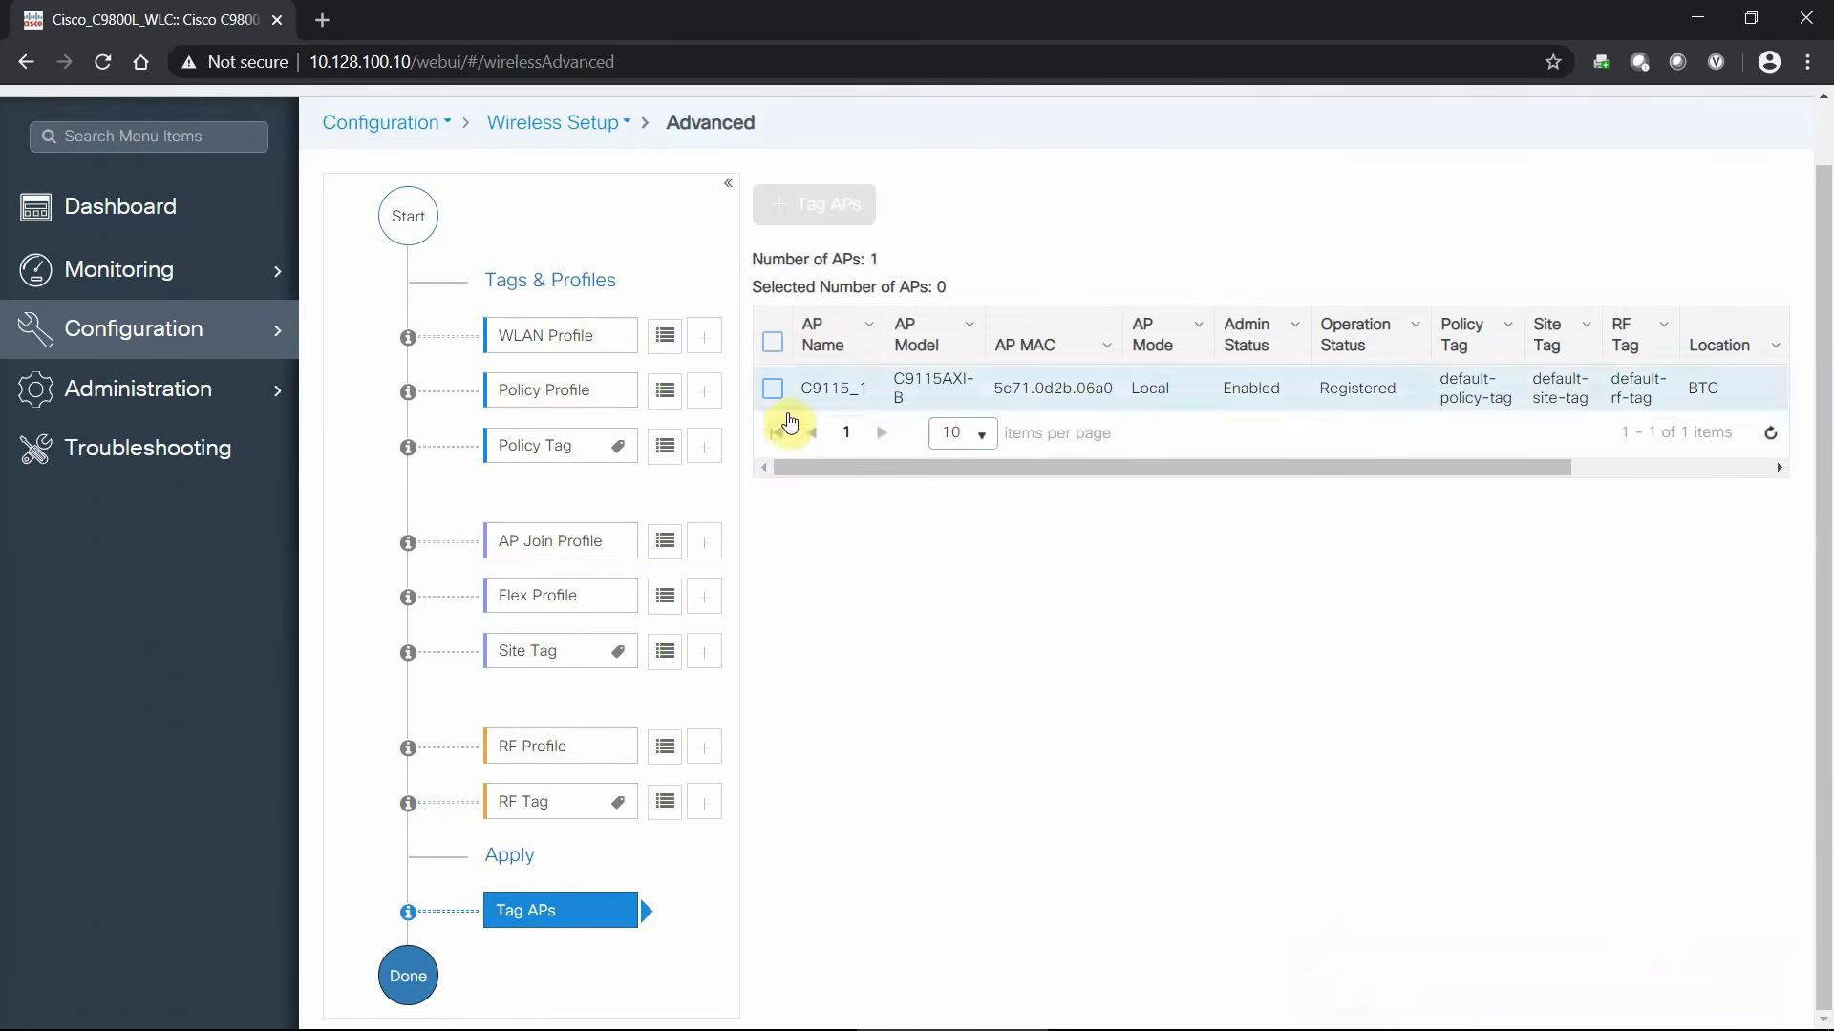
click(772, 344)
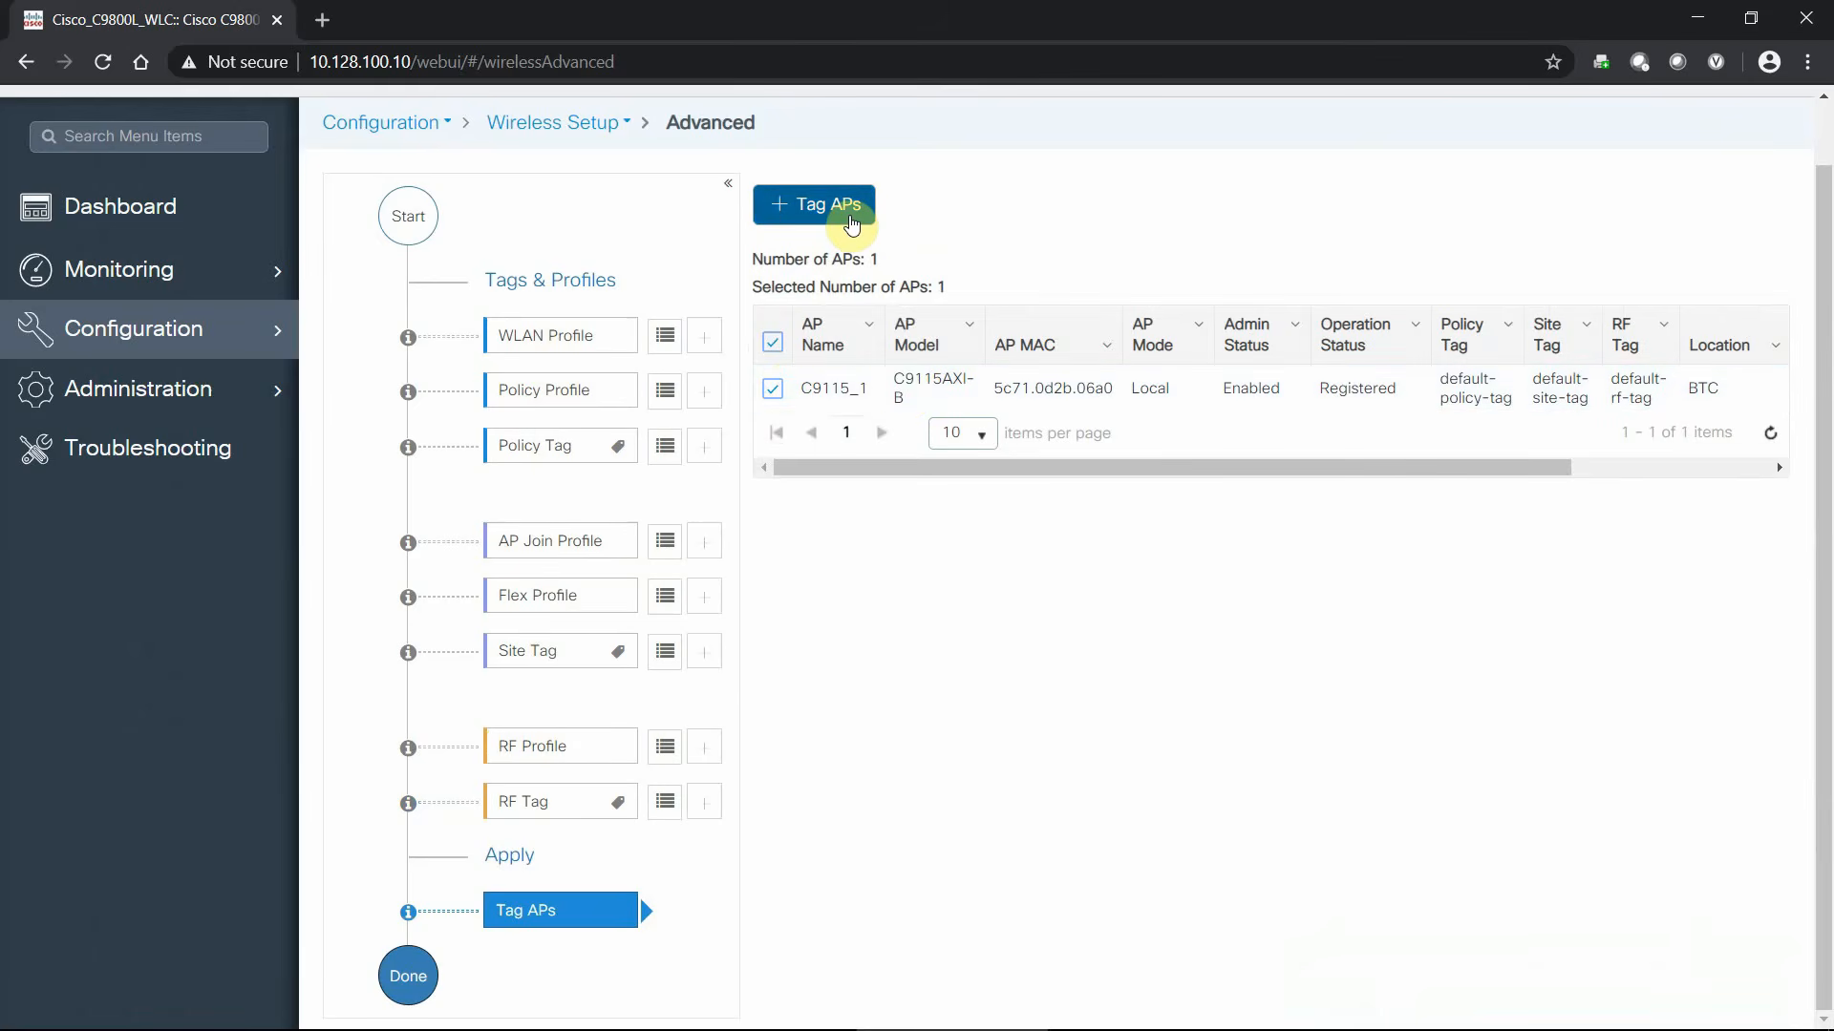
click(852, 221)
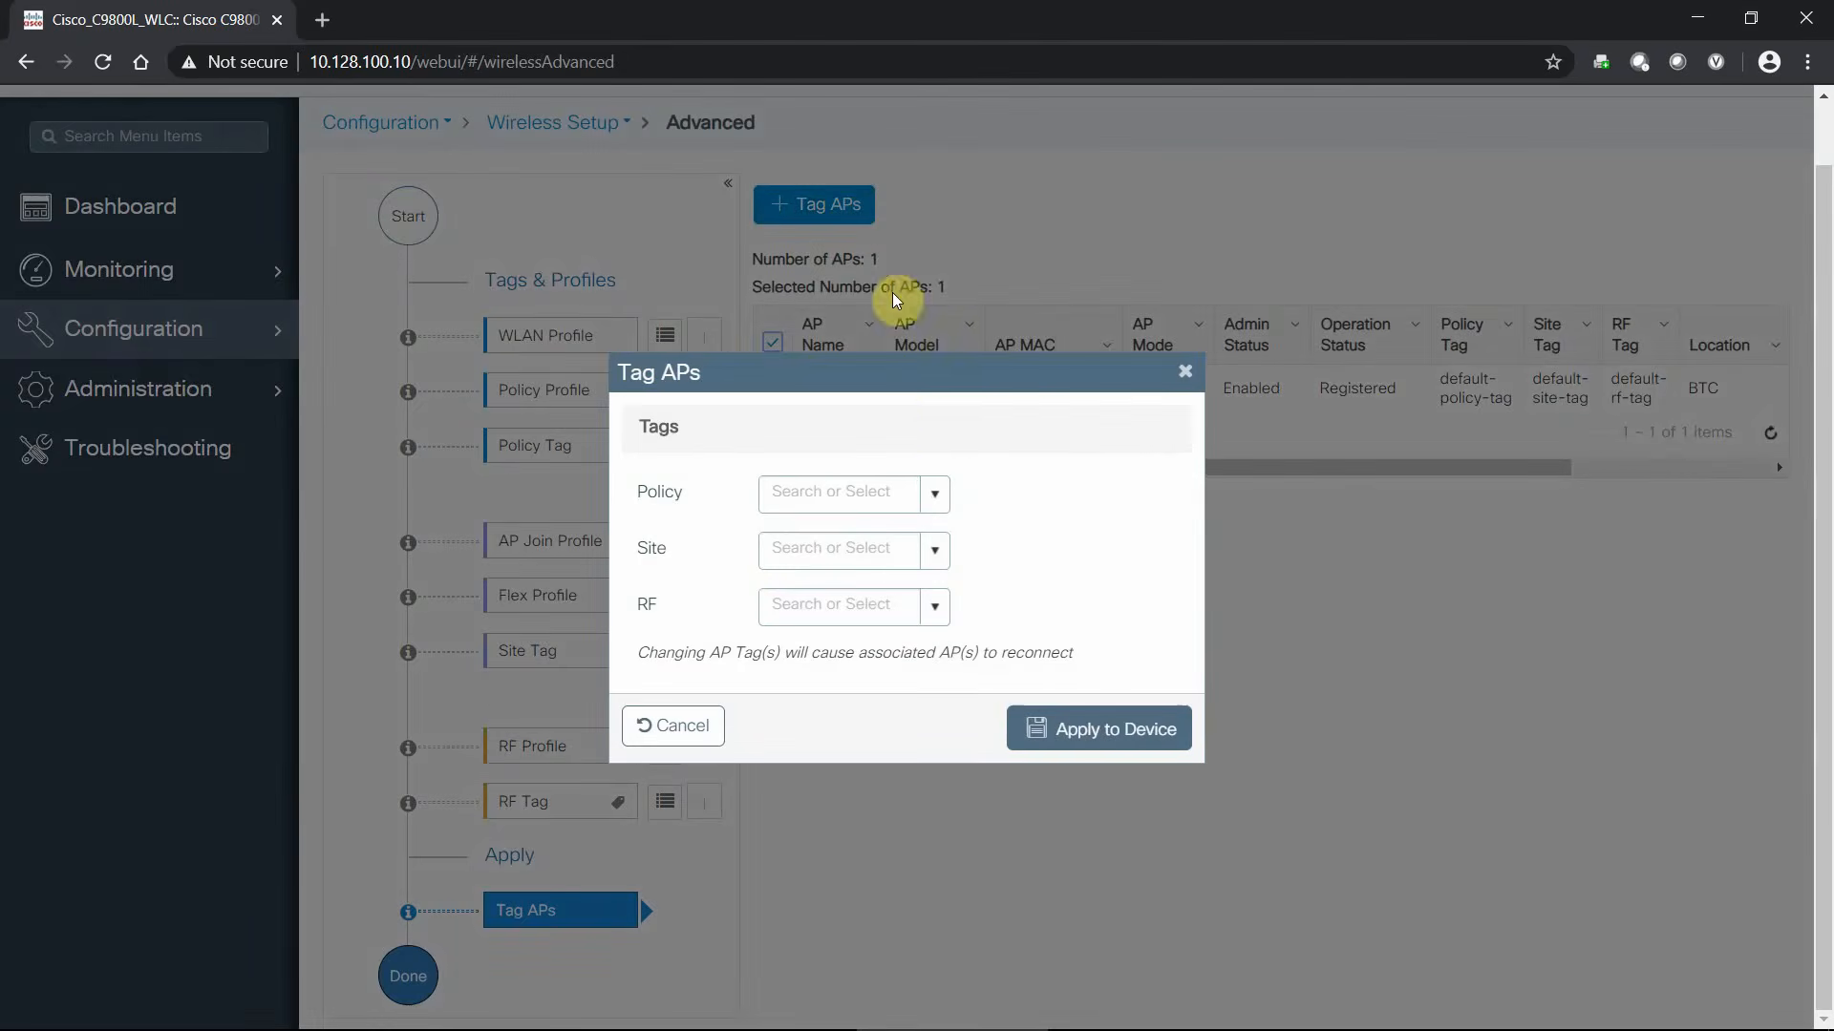
click(935, 493)
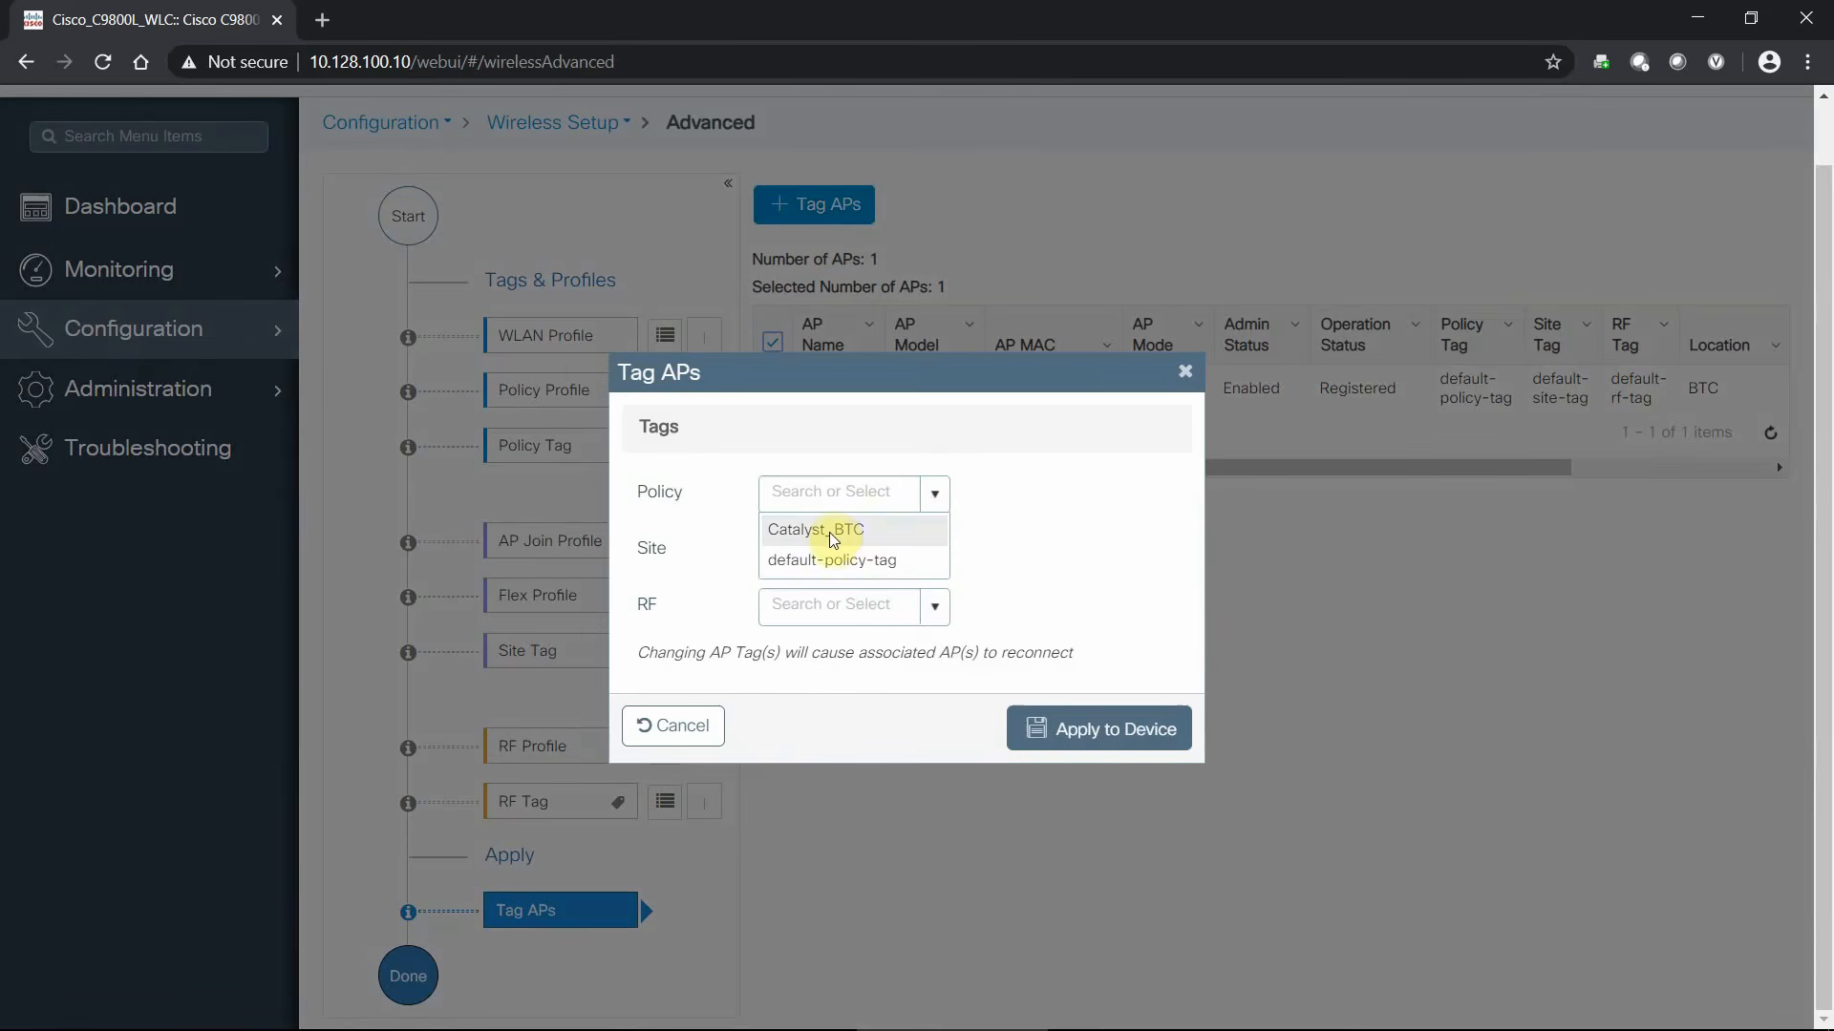
click(833, 534)
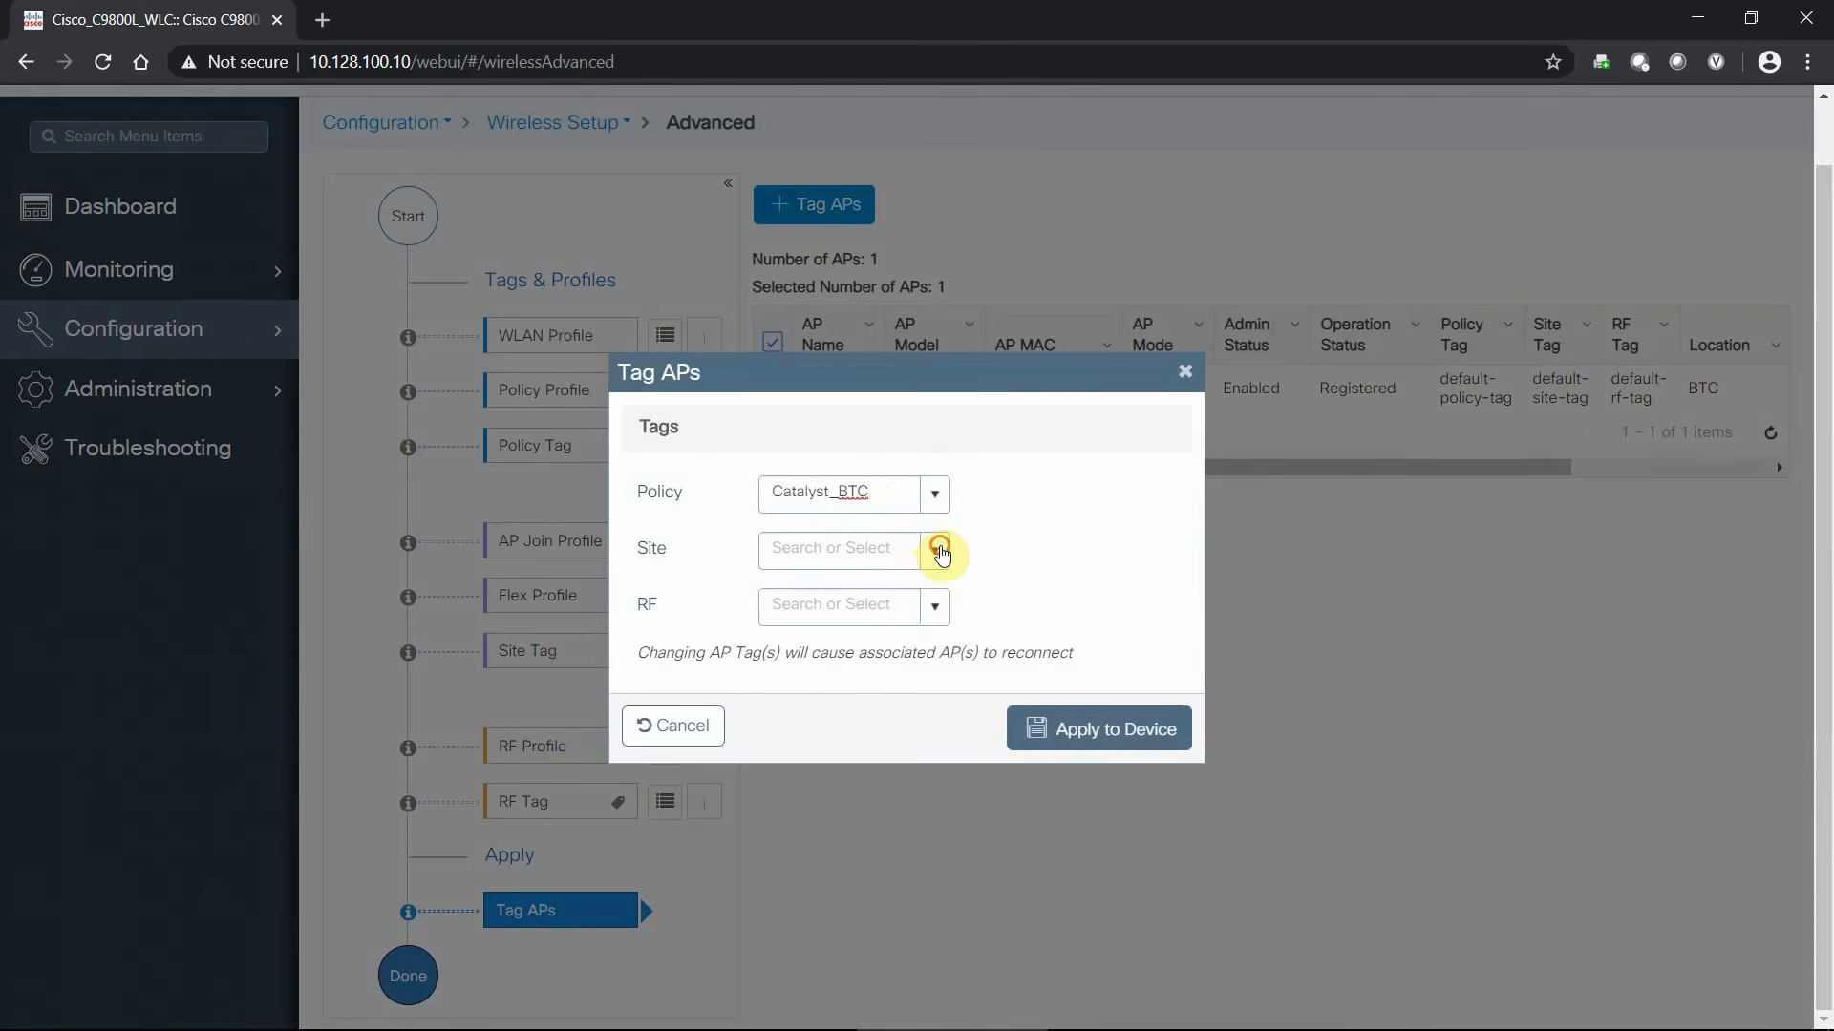
click(940, 549)
click(851, 586)
click(933, 608)
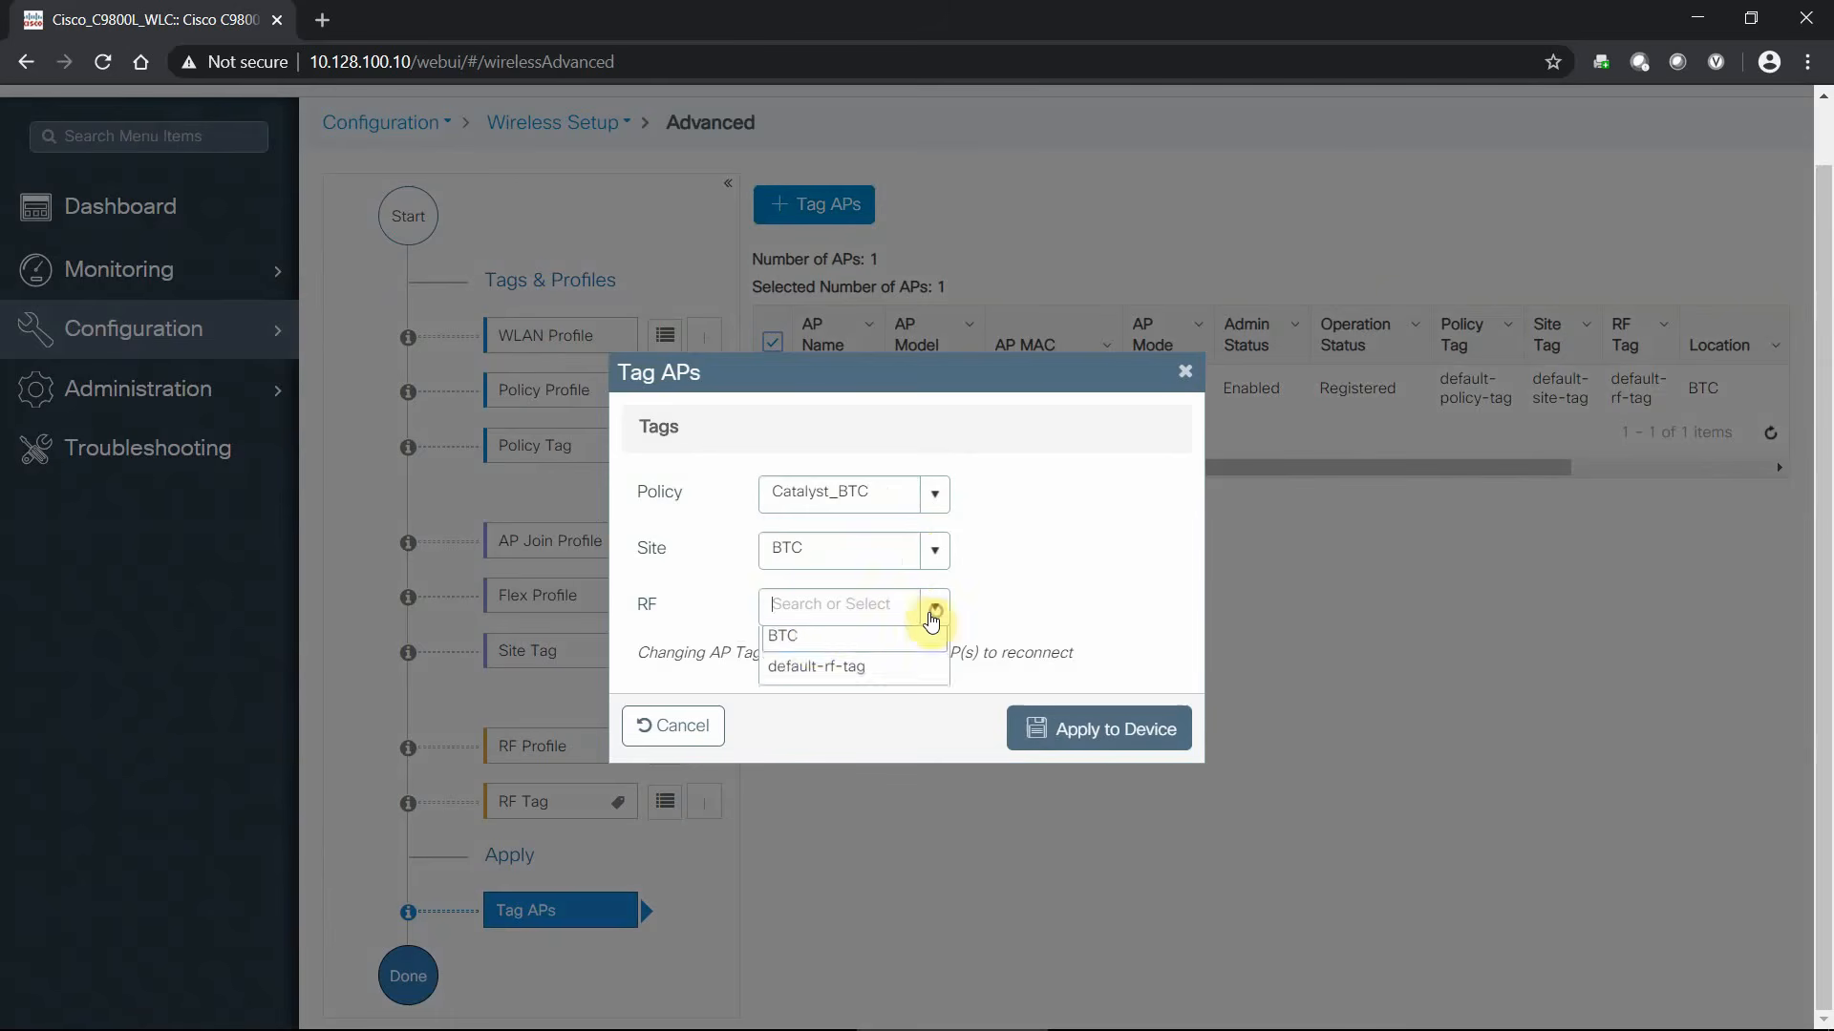
click(813, 645)
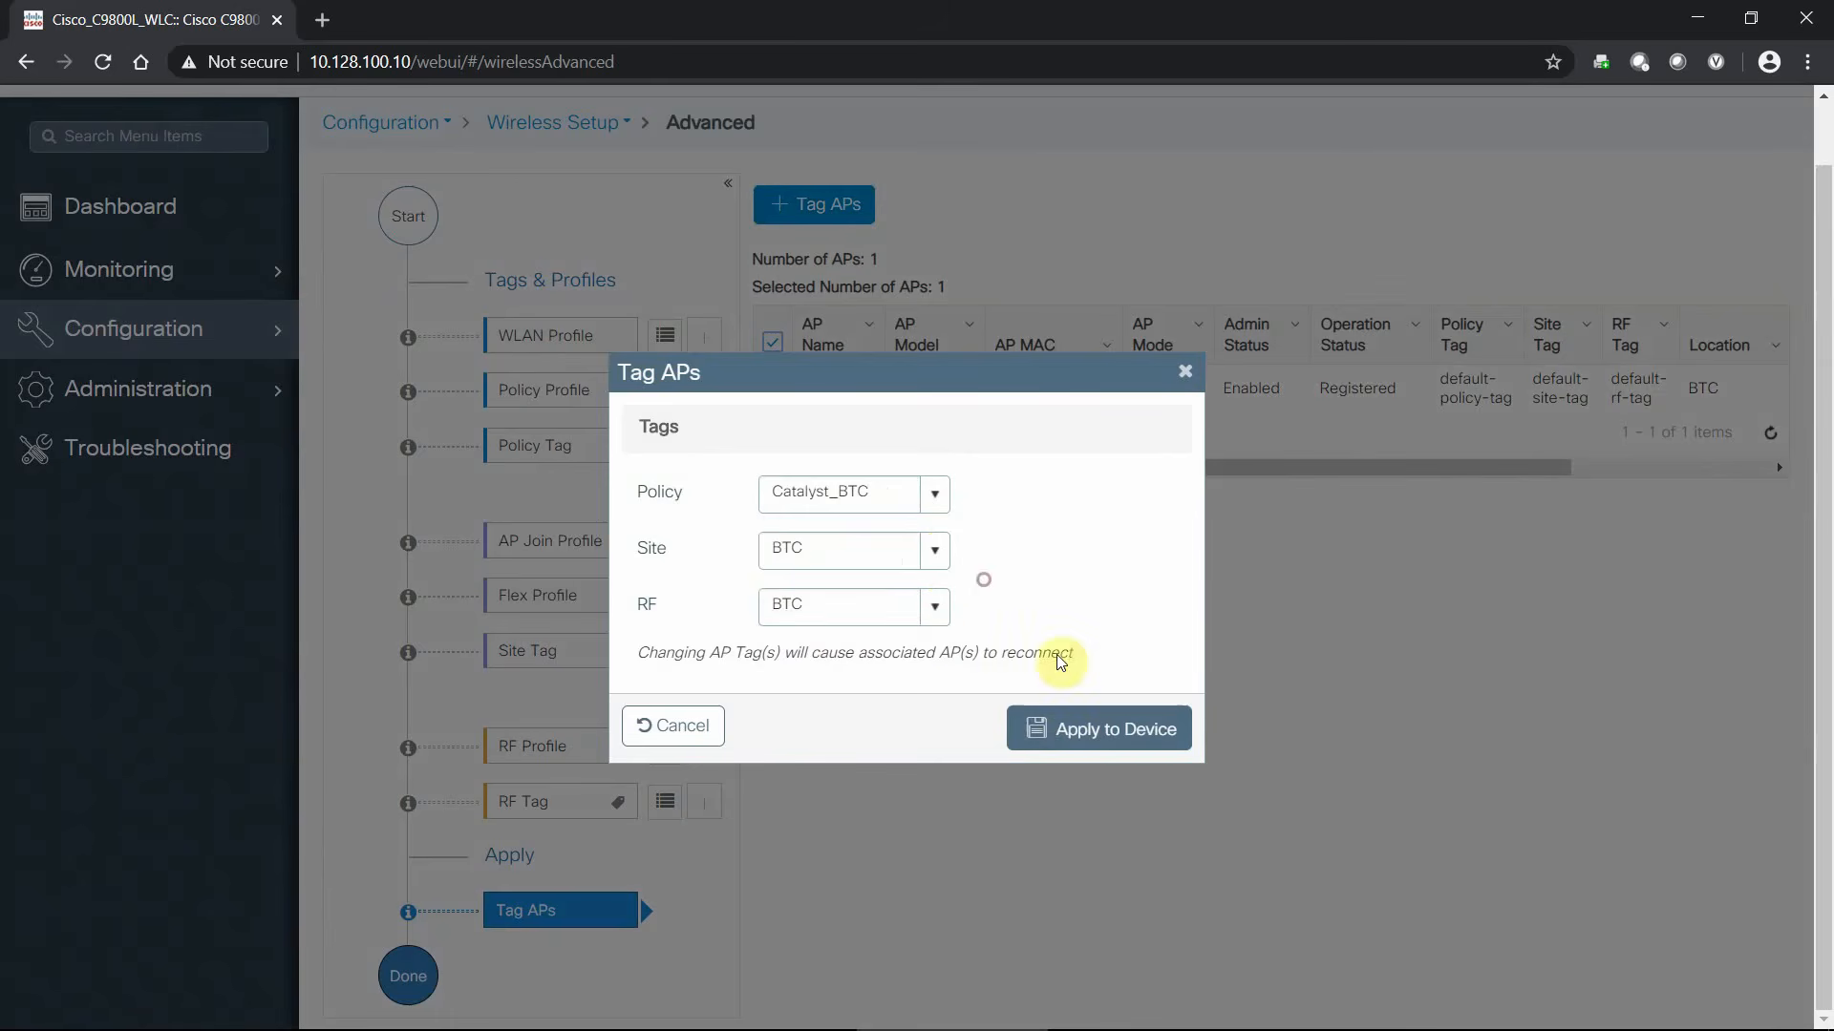
click(1075, 729)
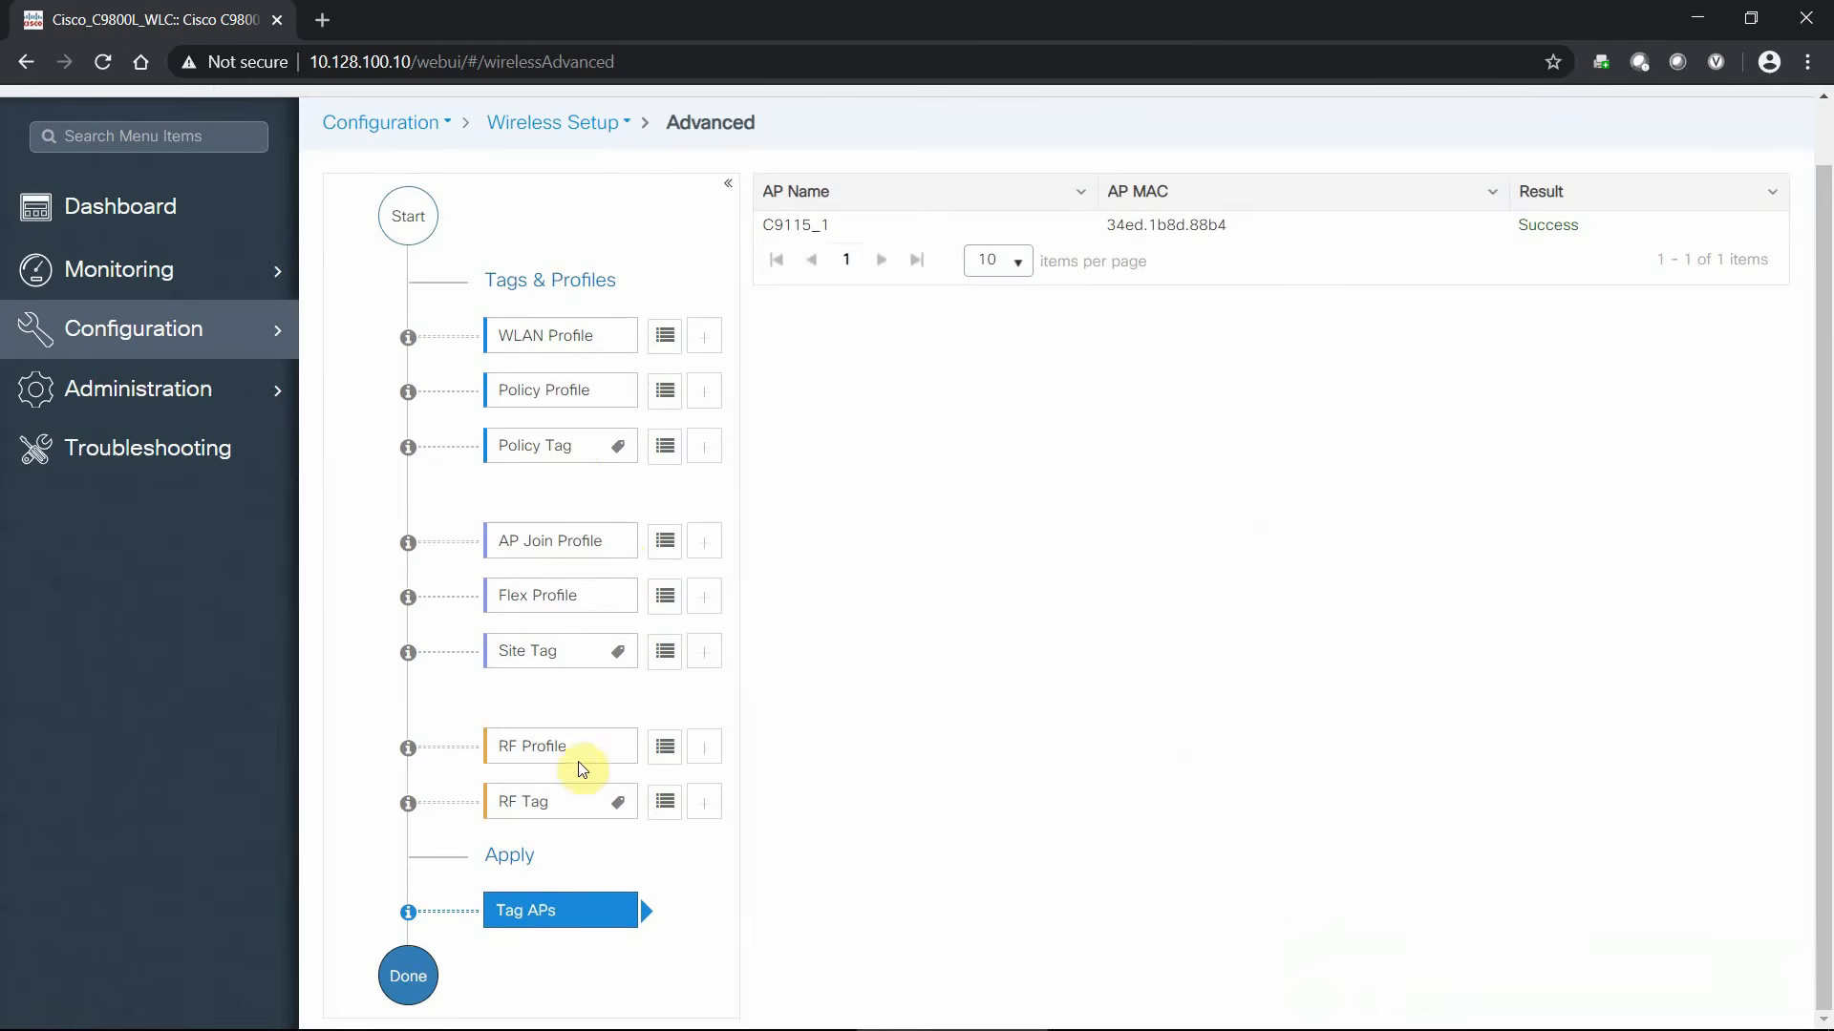
- Go to Configuration > Tags & Profiles > WLANs to view the Catalyst WLAN
scroll(844, 598, up, 1)
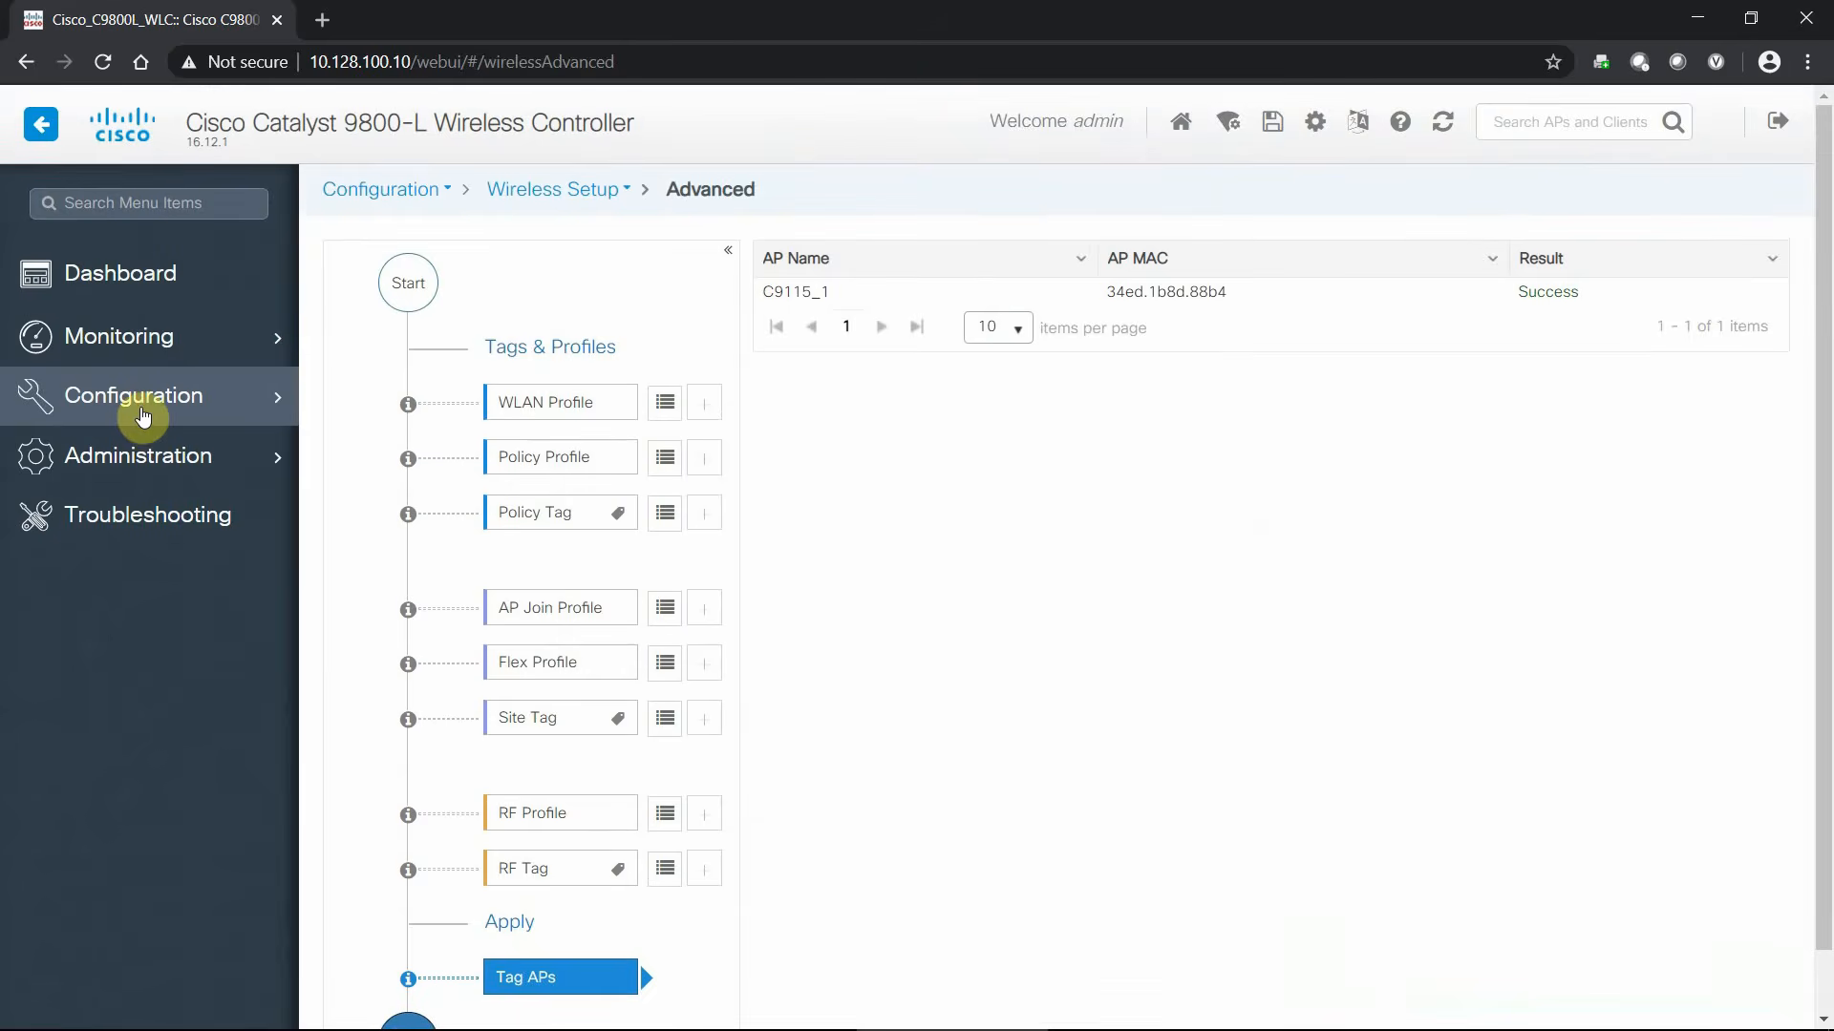
mouse_move(139, 408)
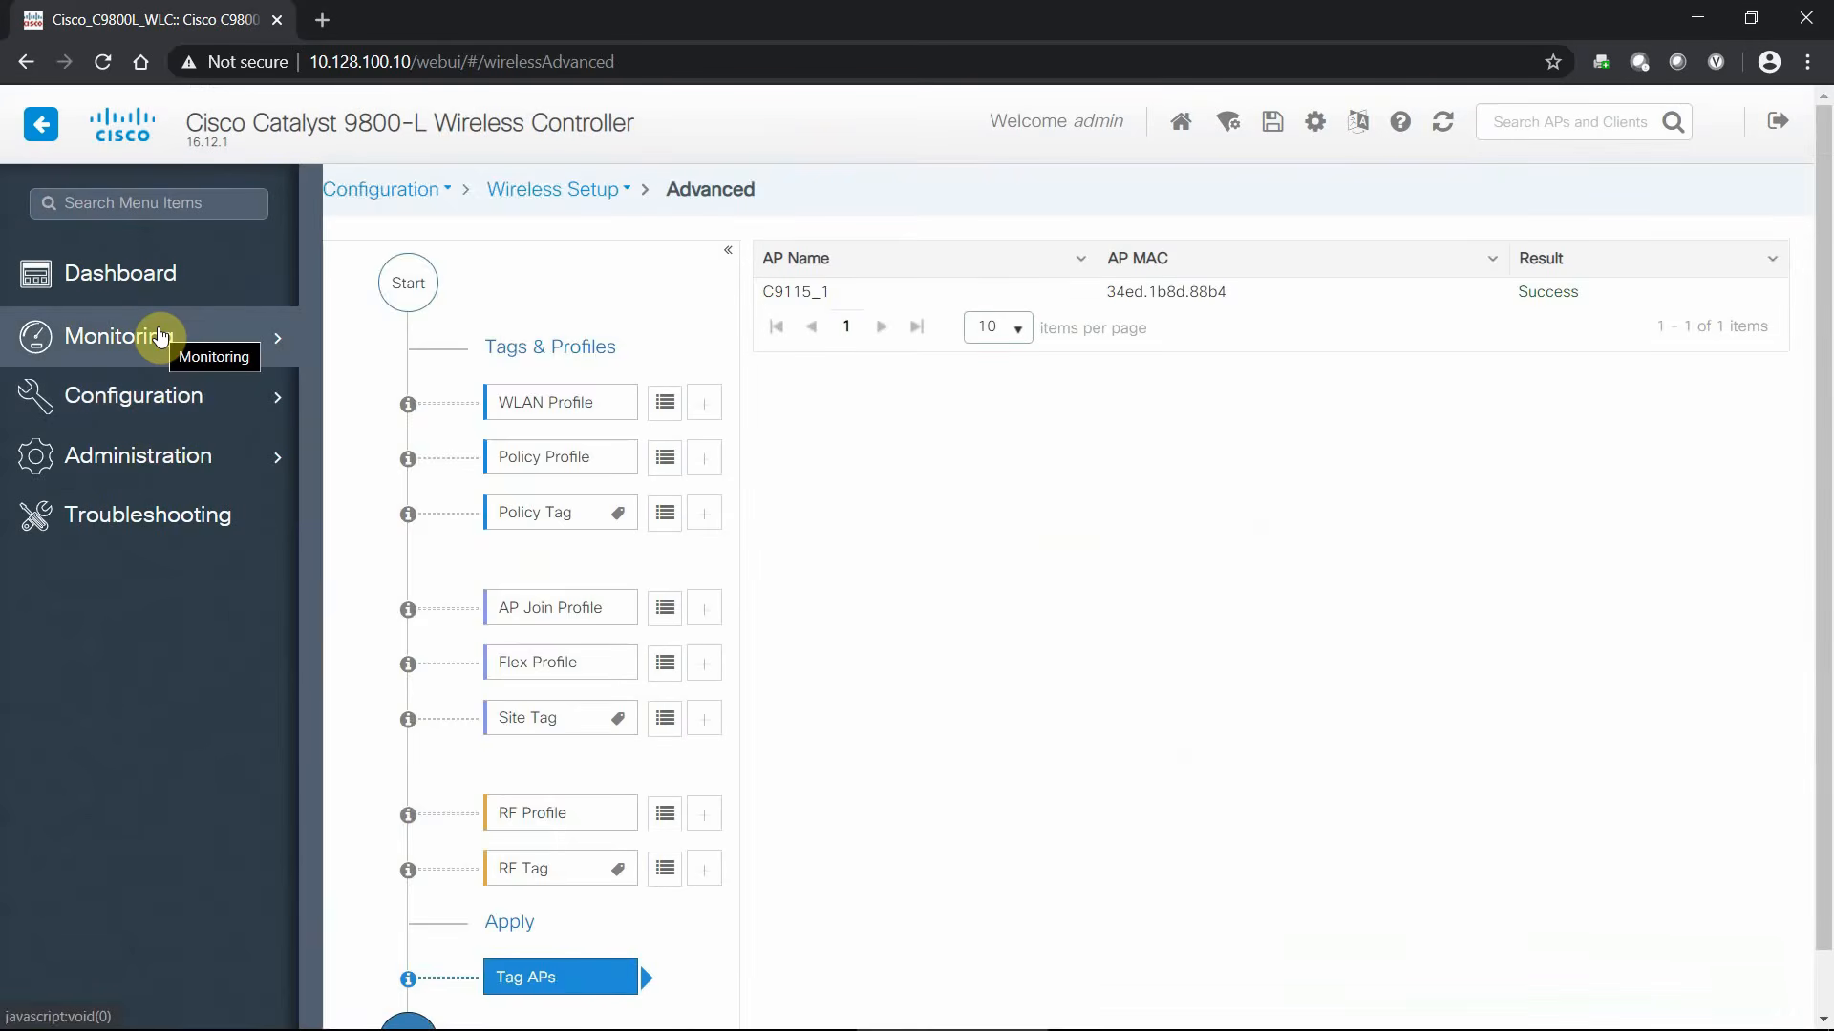
mouse_move(159, 334)
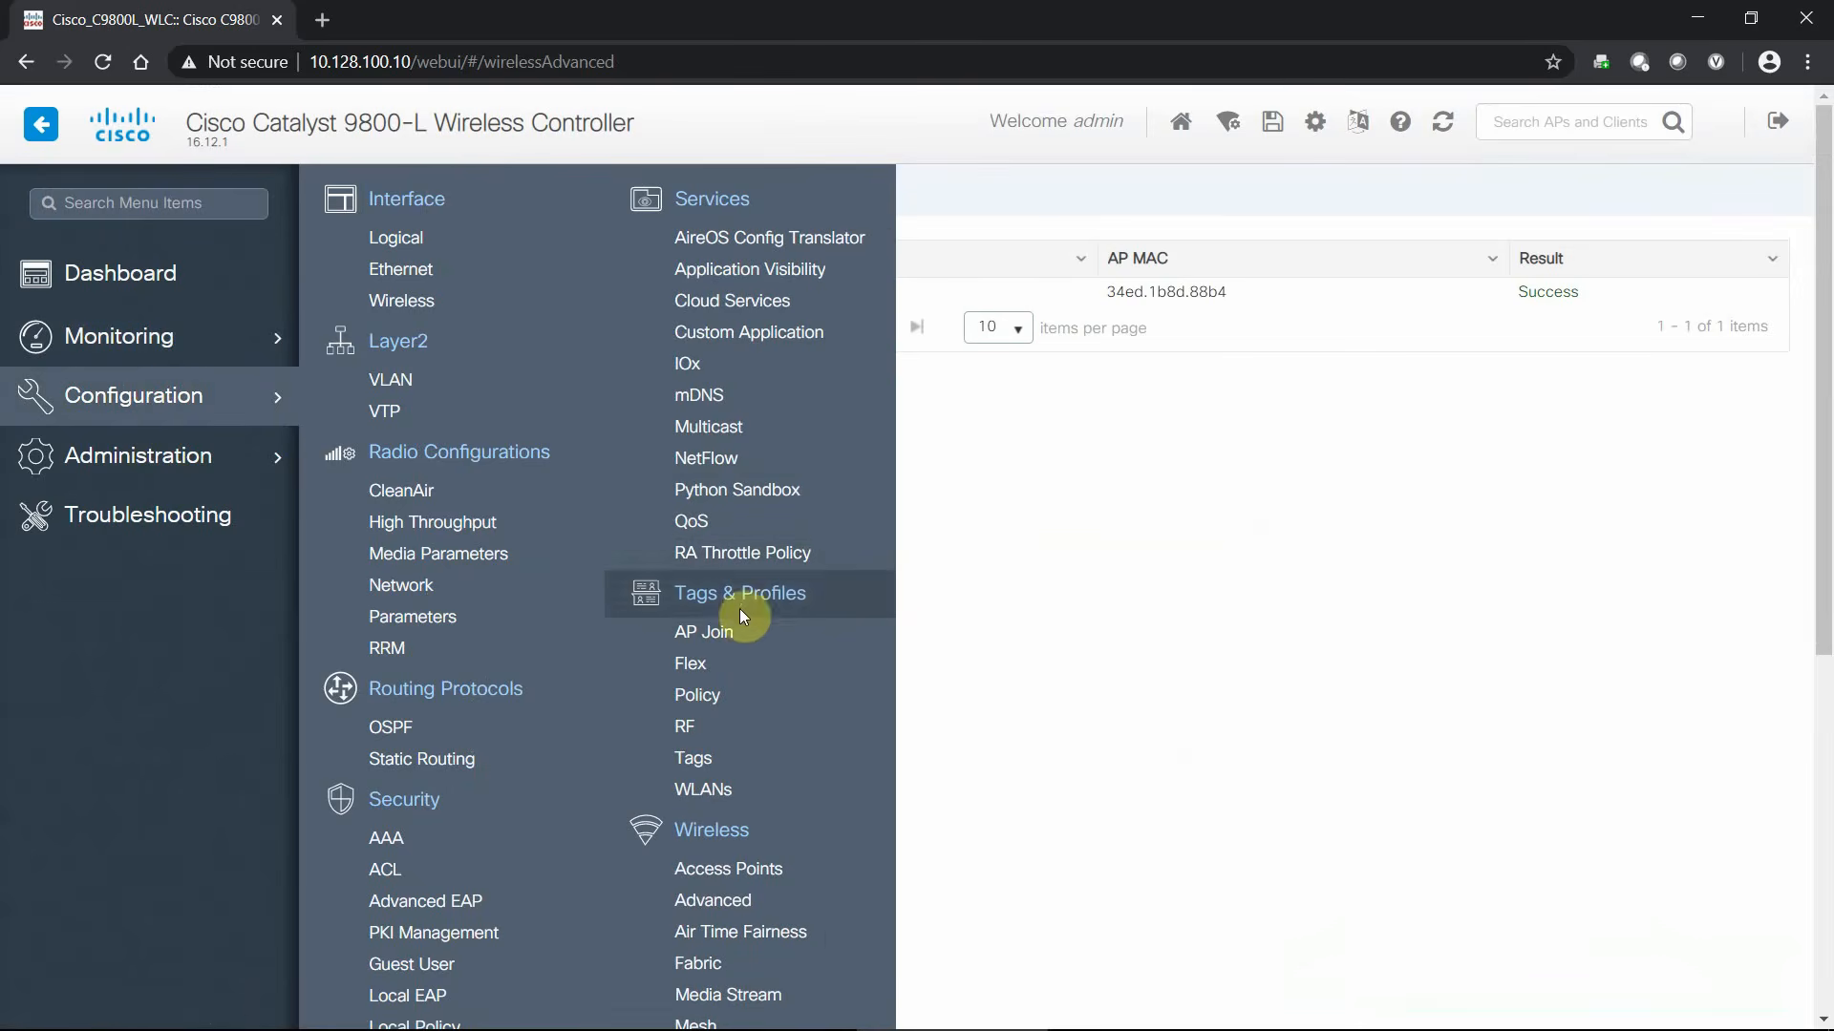
click(726, 790)
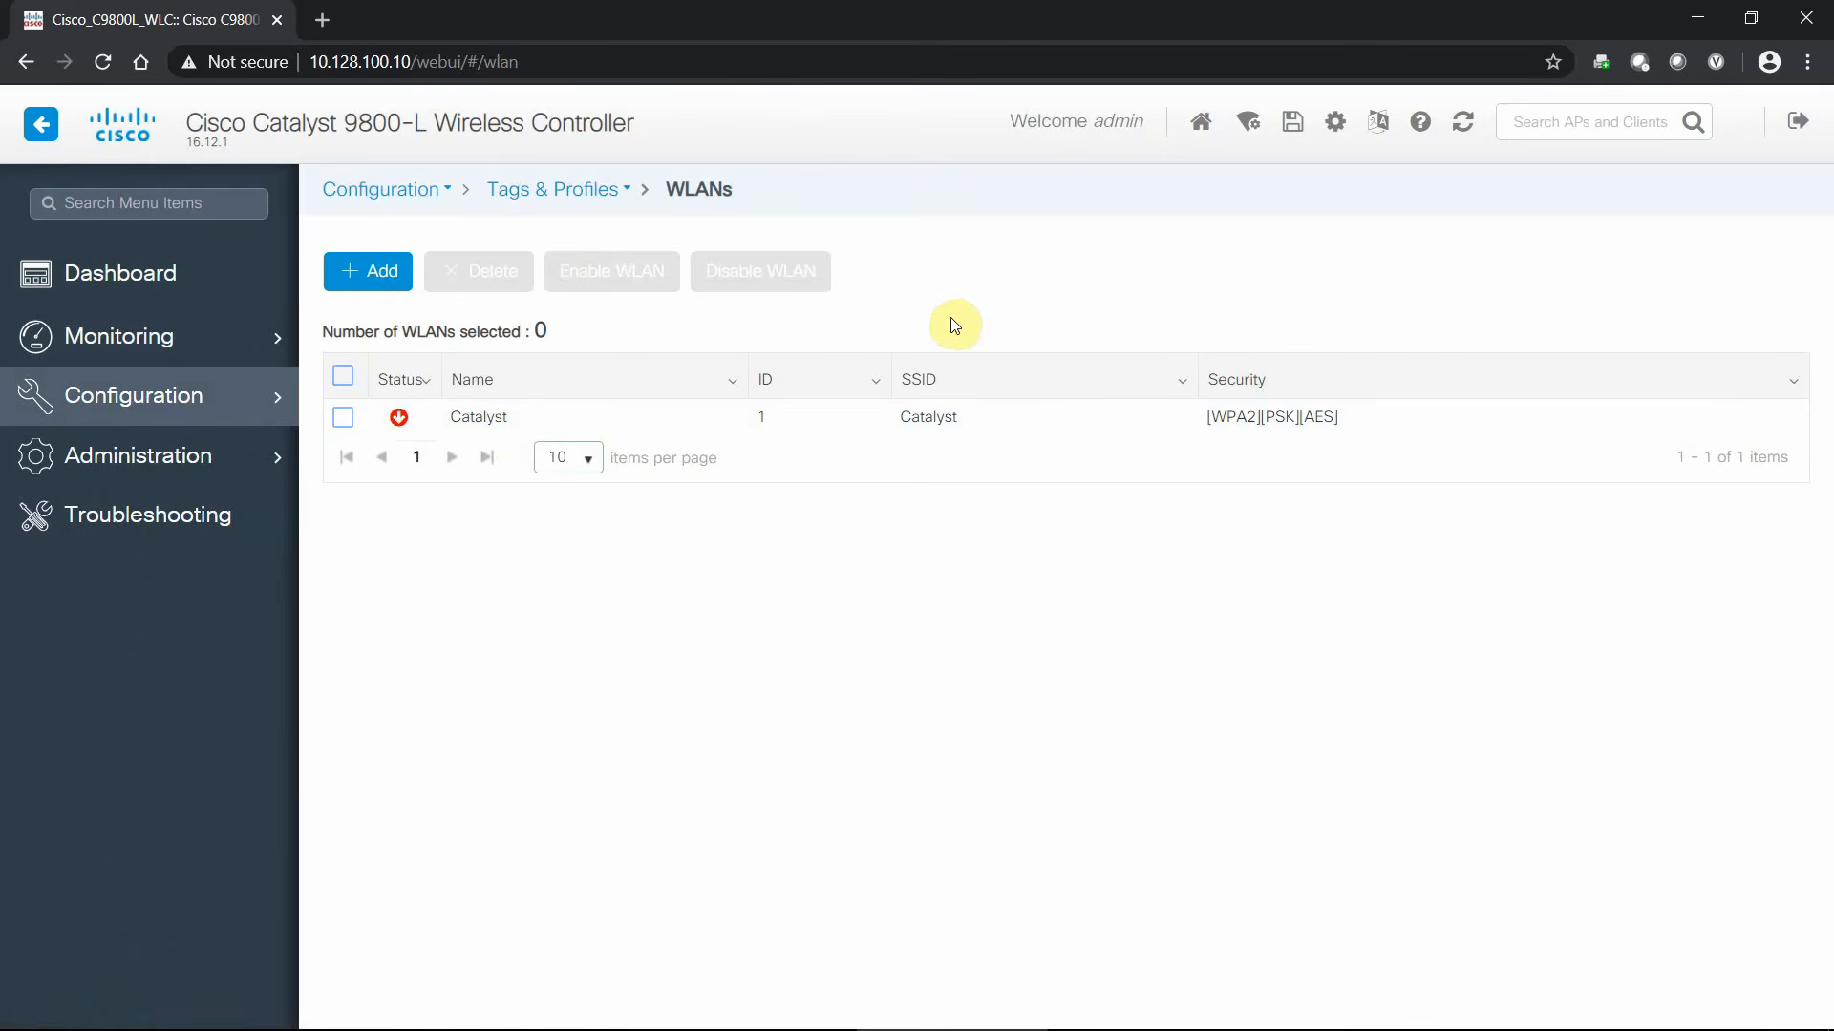
- Set the Catalyst WLAN's Broadcast SSID and Status to ENABLED and apply the change to the device
click(828, 426)
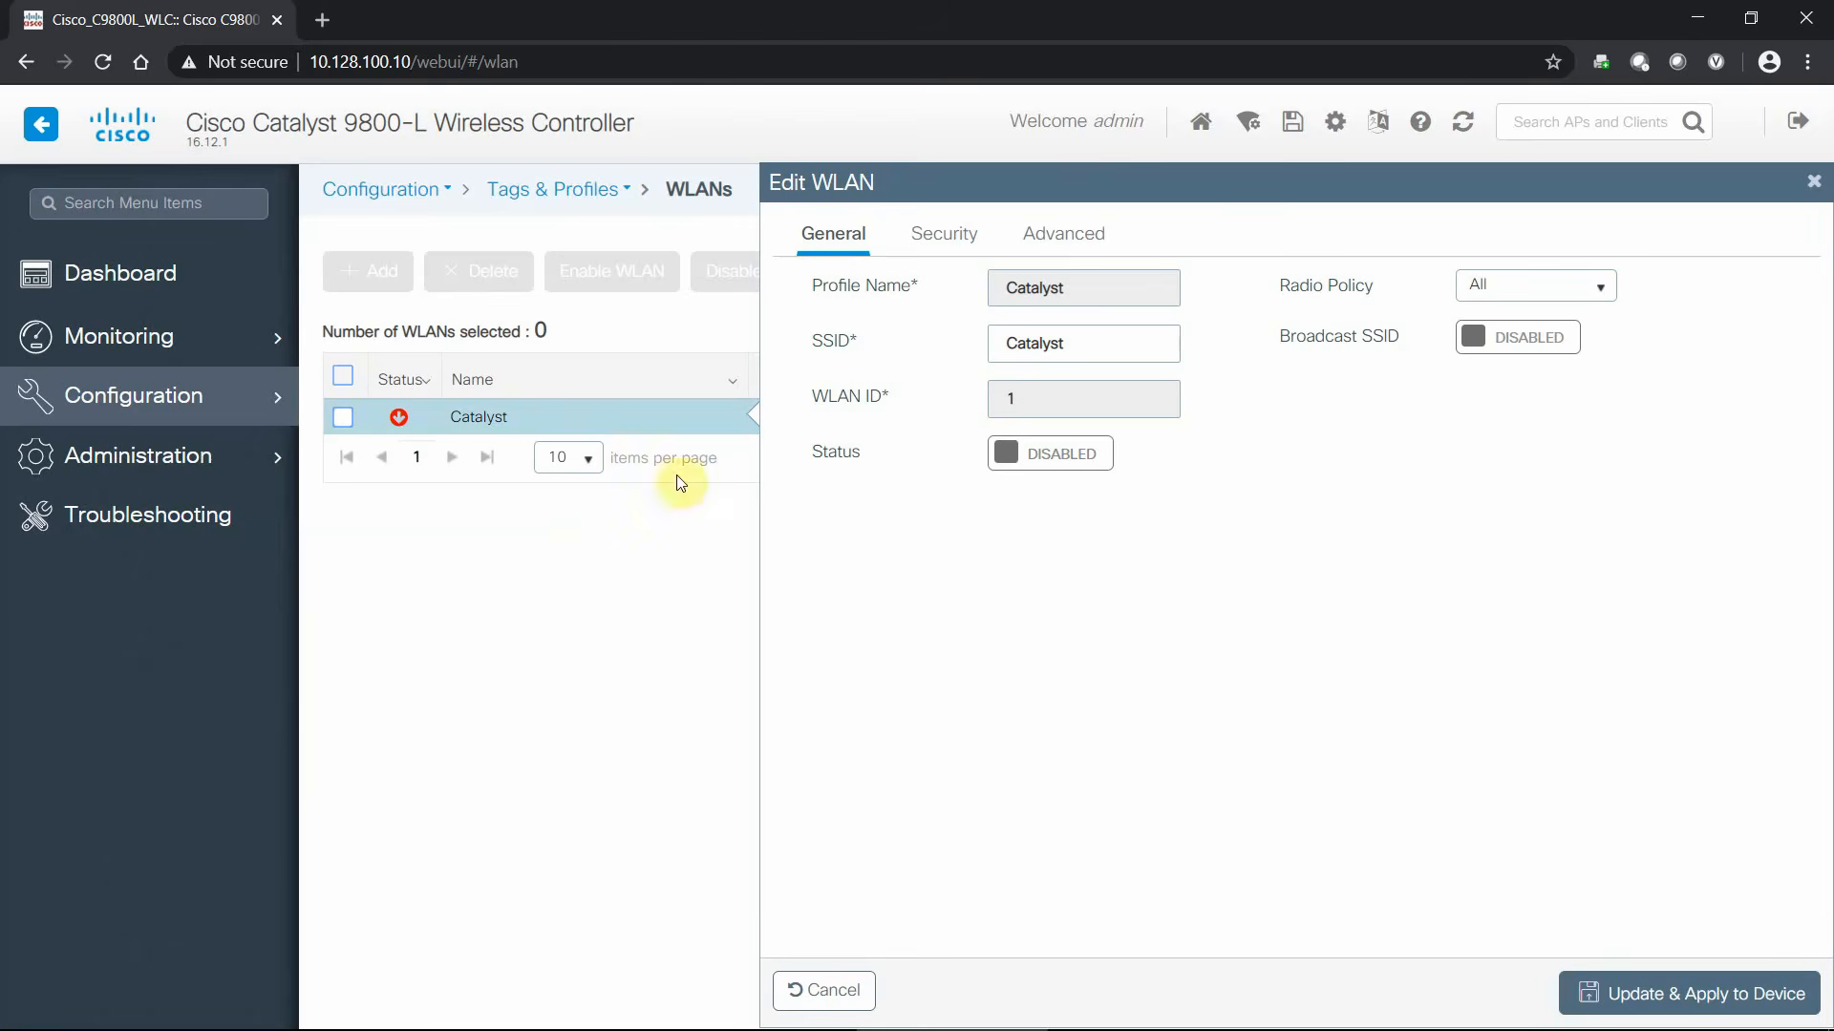
click(1559, 343)
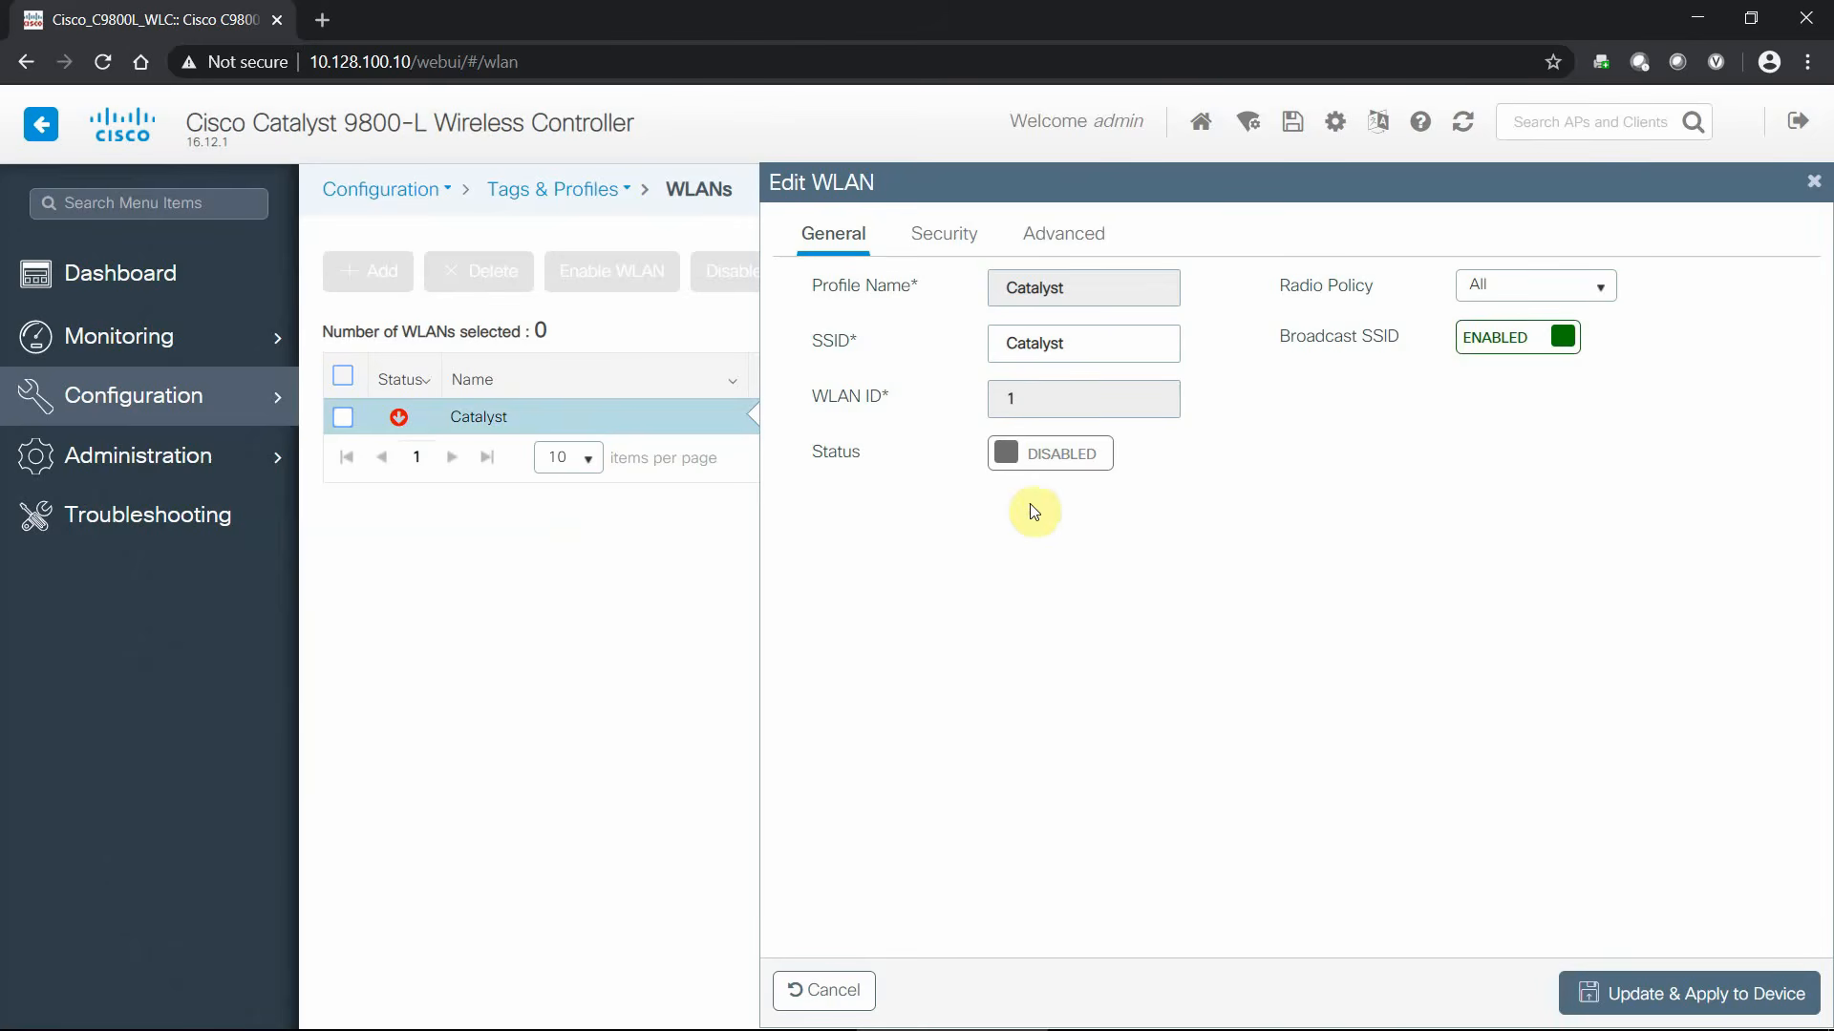
click(1056, 458)
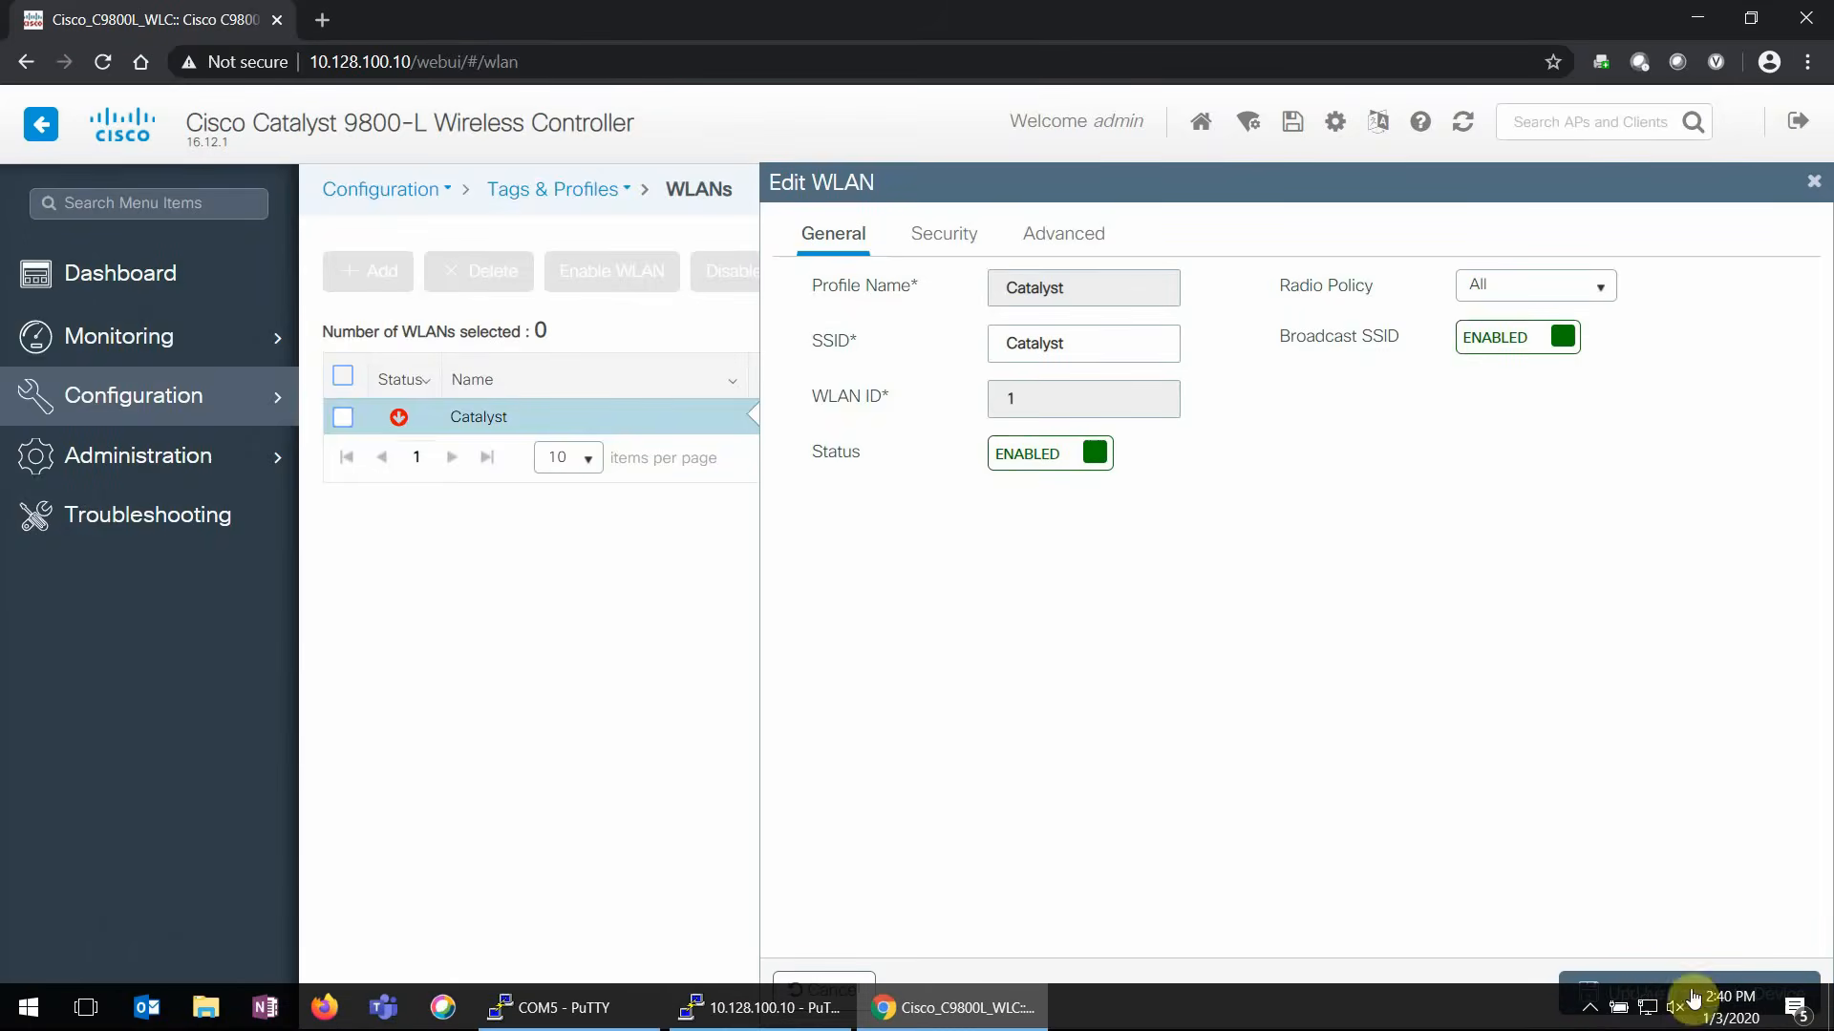
click(1662, 993)
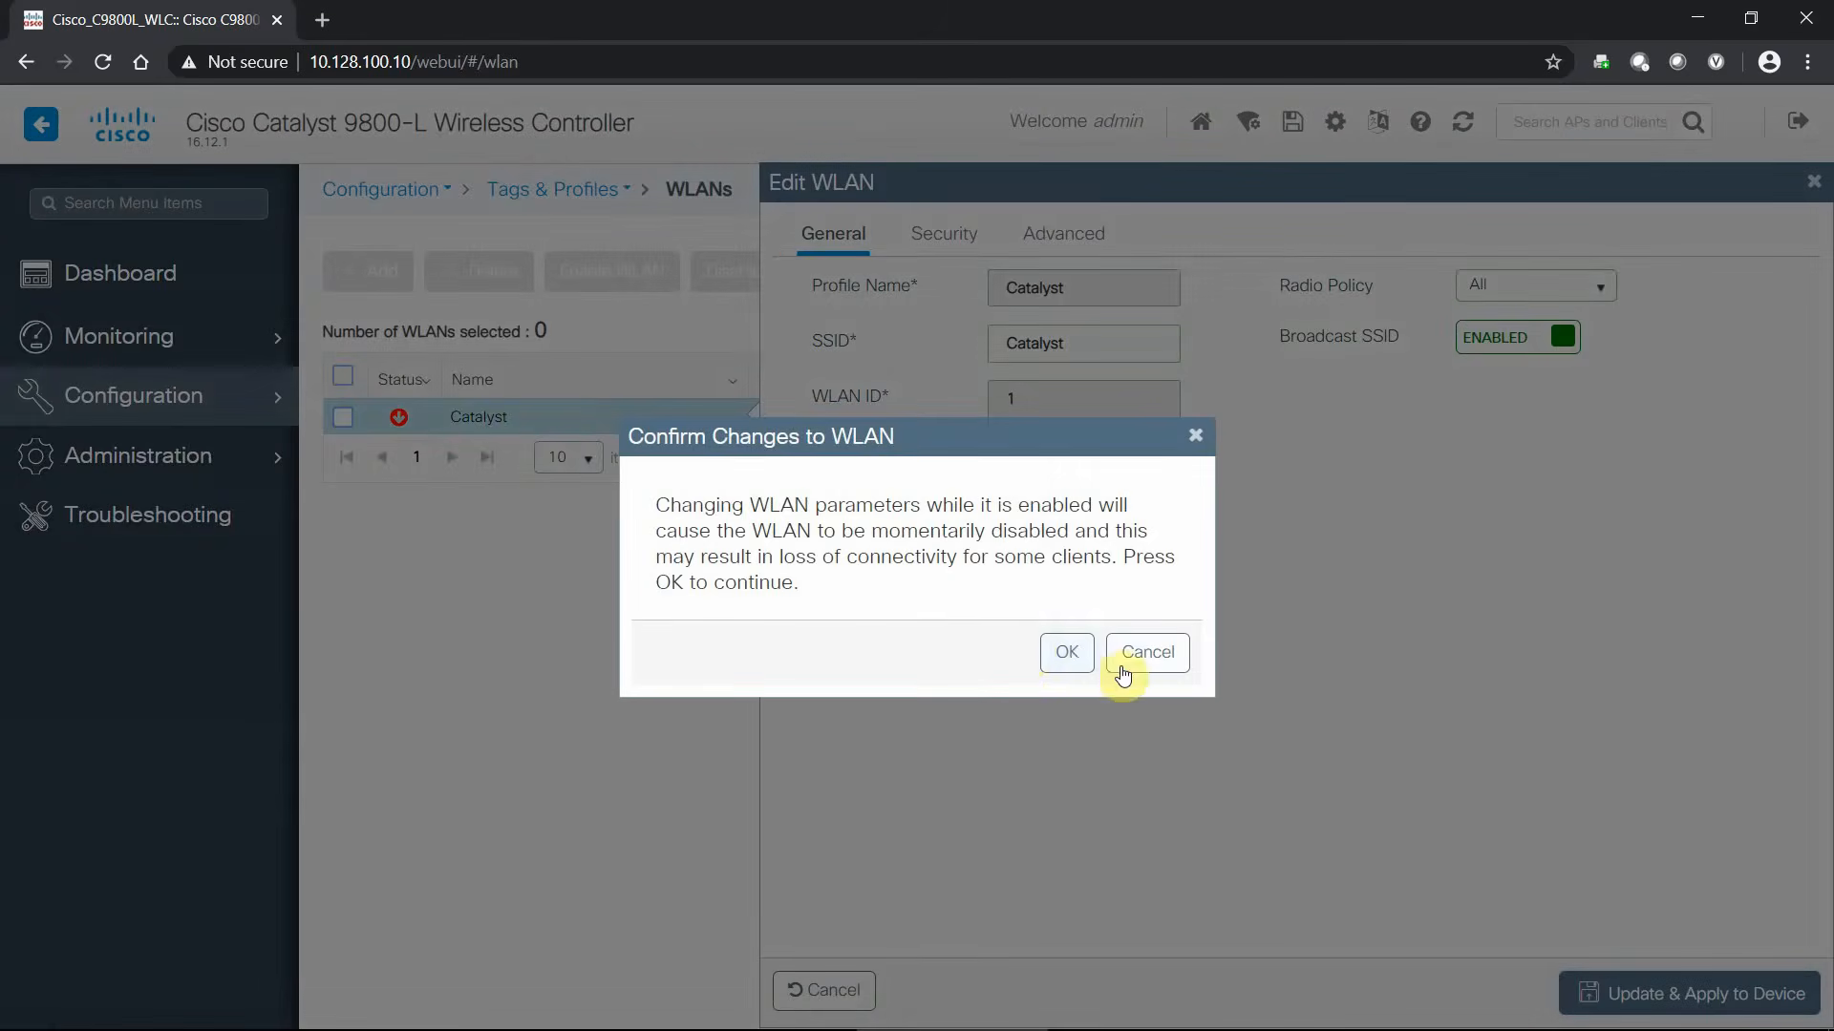
click(1012, 622)
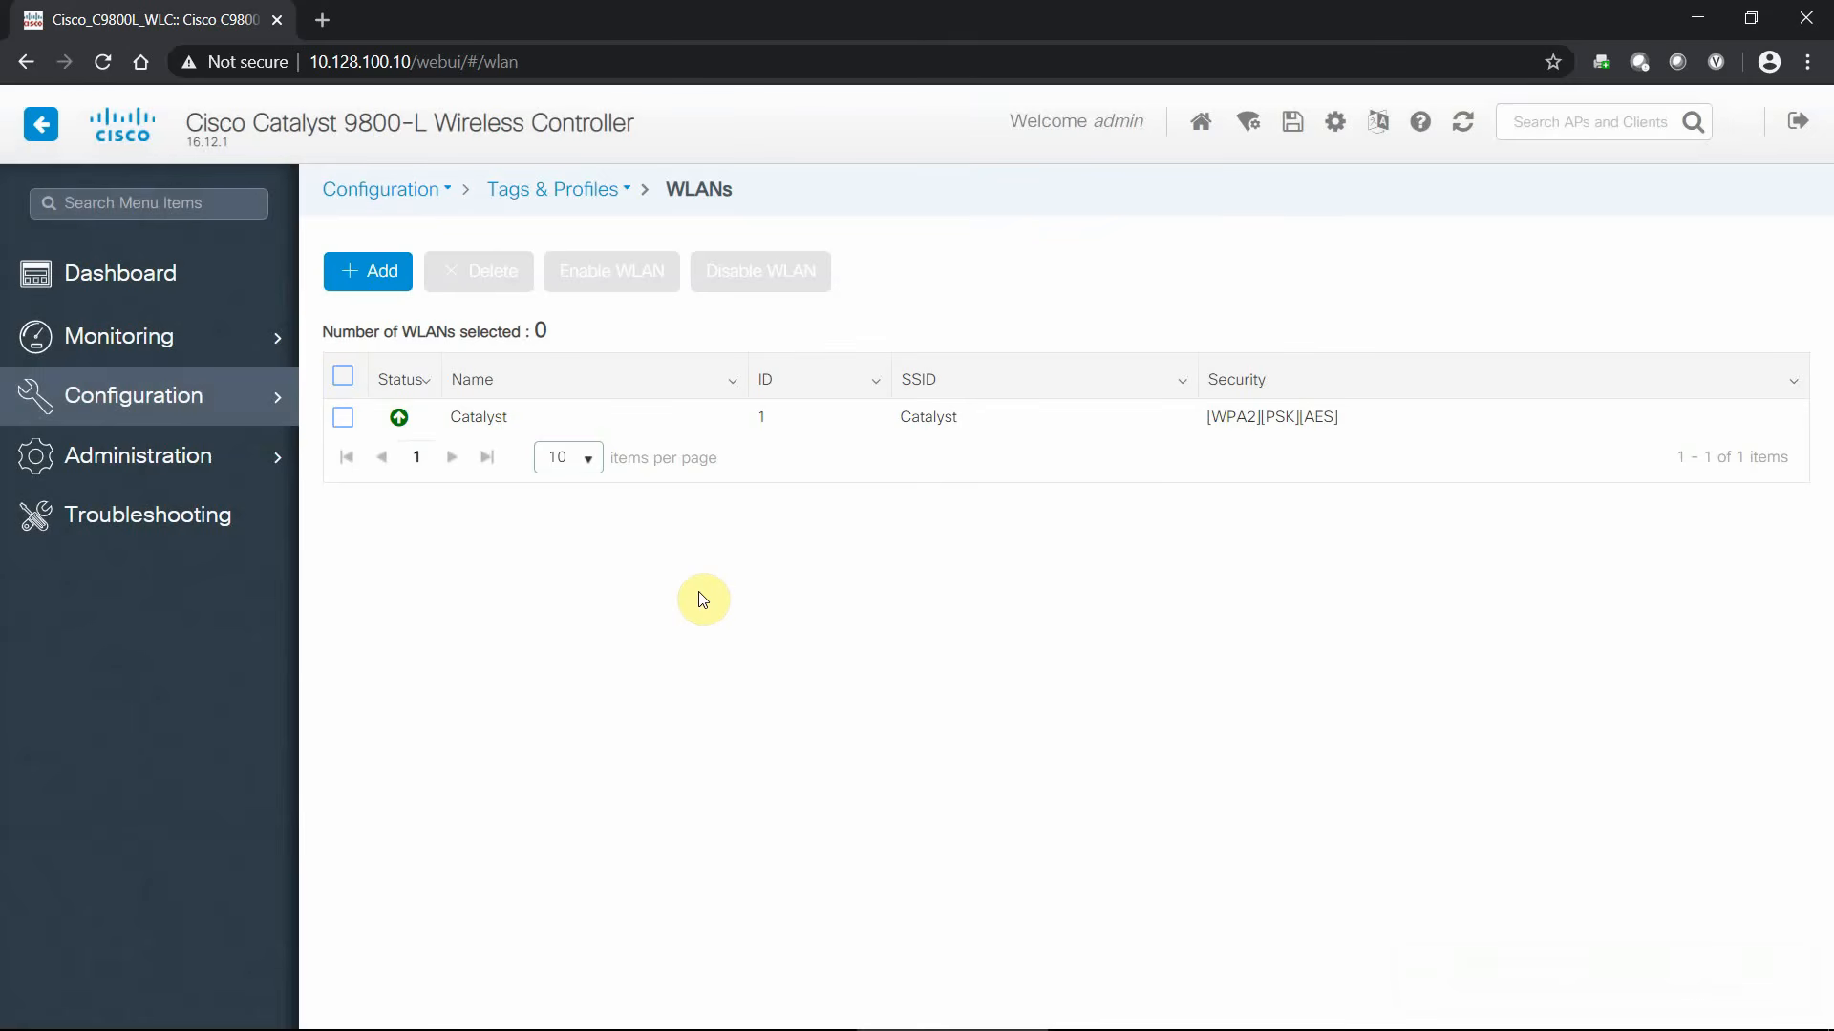
- Check the Wireless LANs card for the enabled Catalyst WLAN, then return to the dashboard showing one joined AP
click(129, 278)
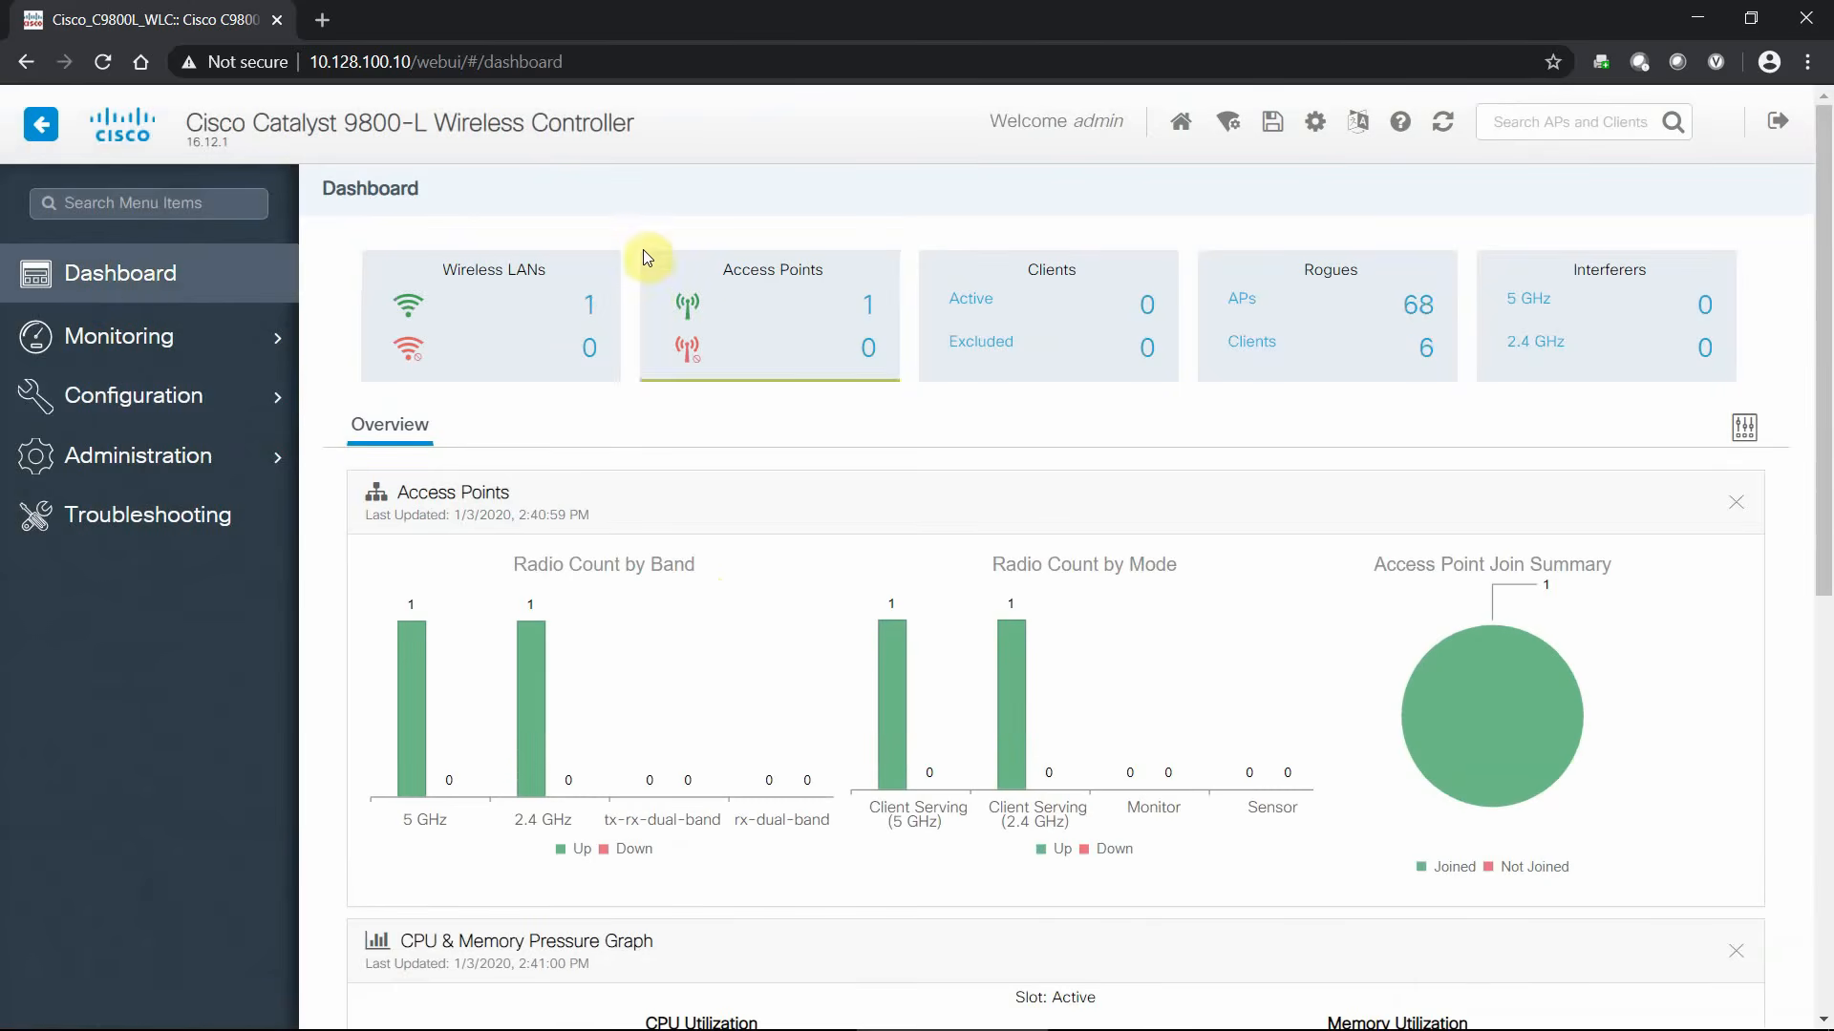
click(589, 310)
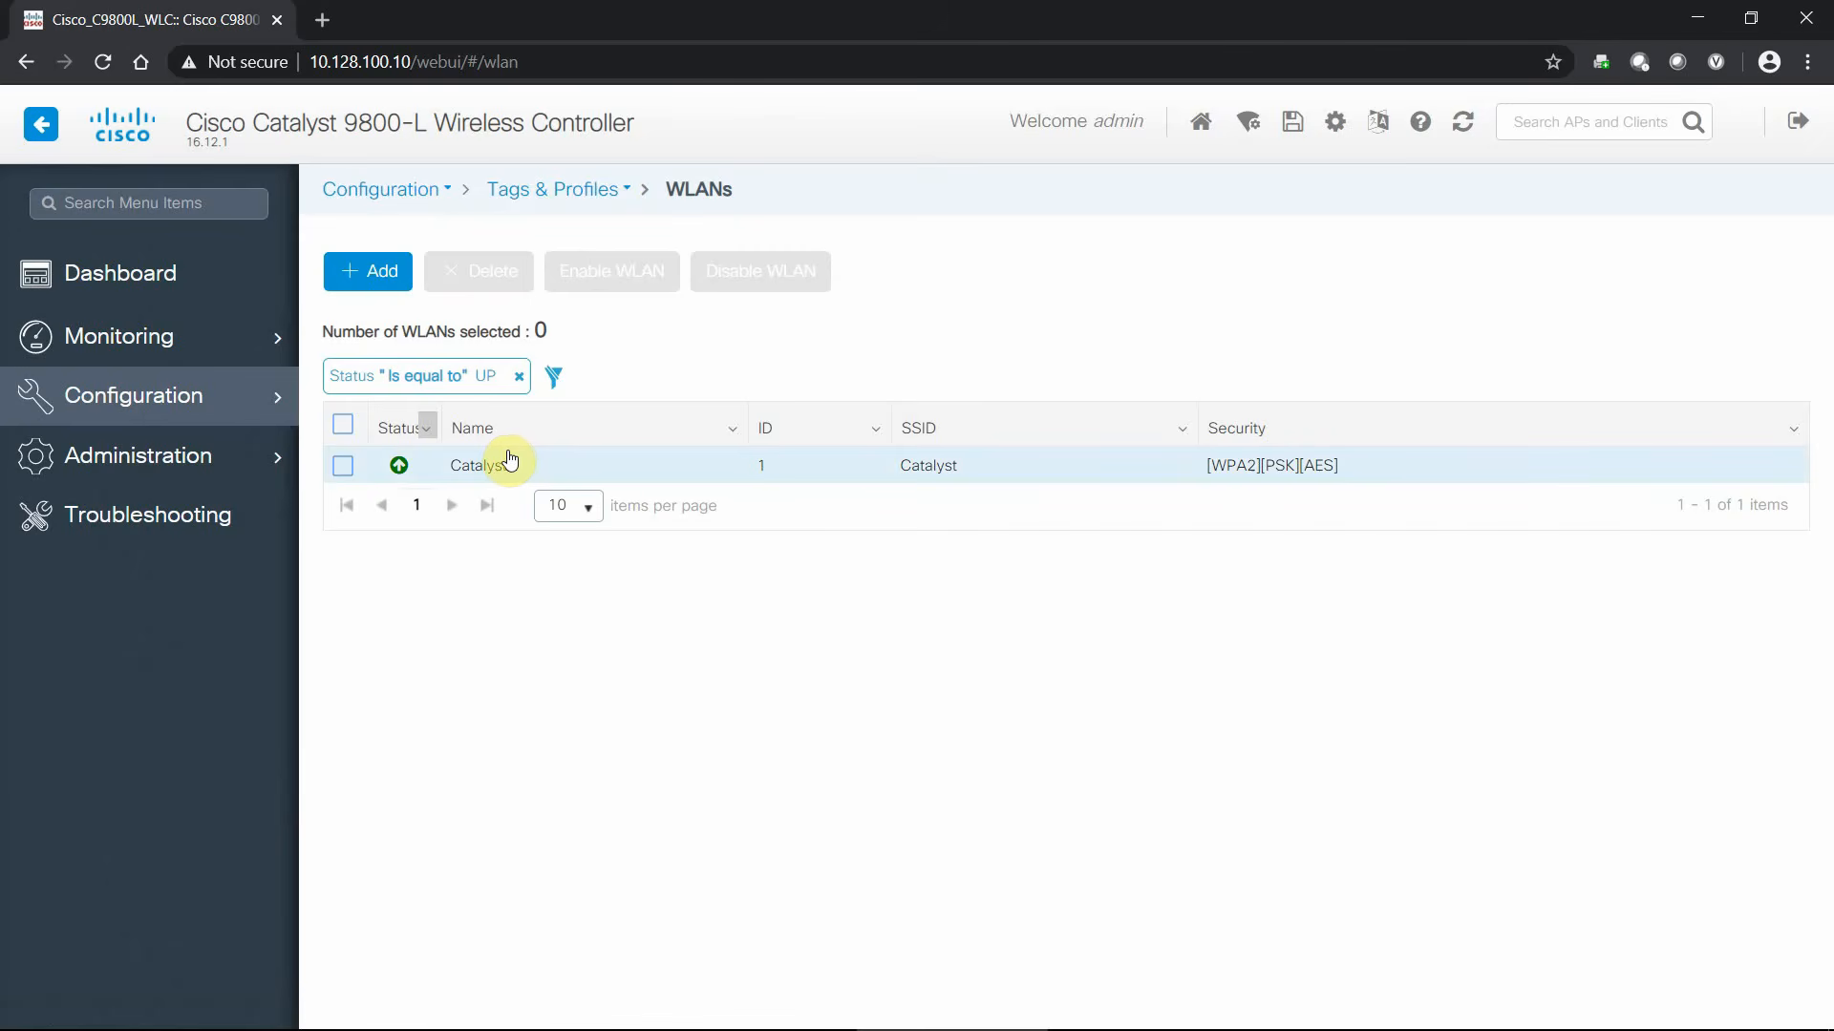
click(160, 277)
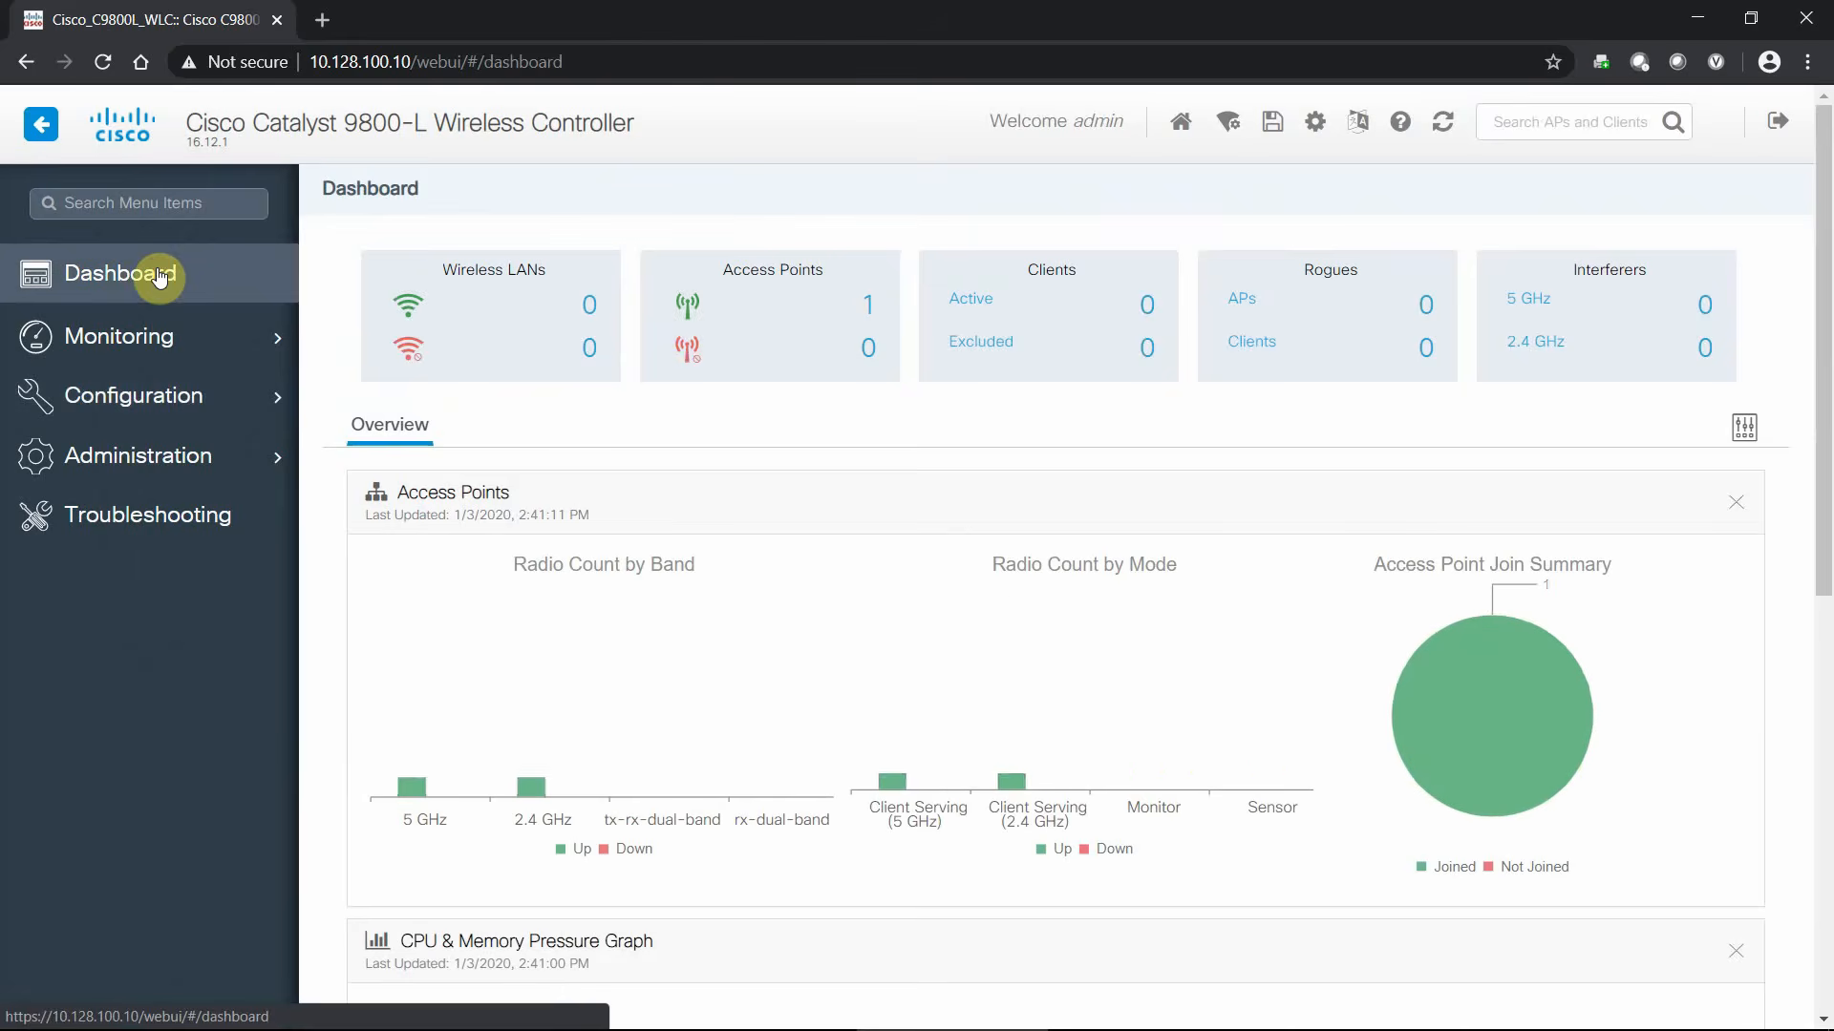